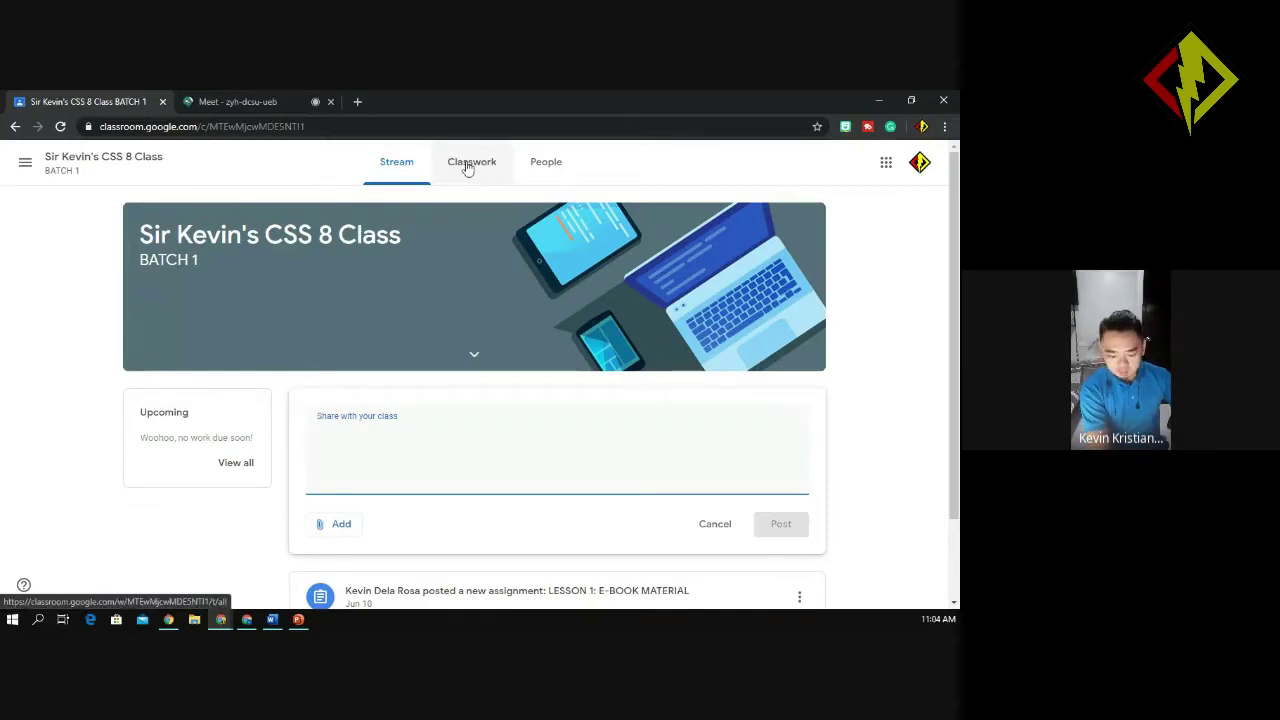
Switch to the teacher's Classroom window, open the class's Classwork page, and review the response summary of the Quiz 1 form
mouse_move(168, 619)
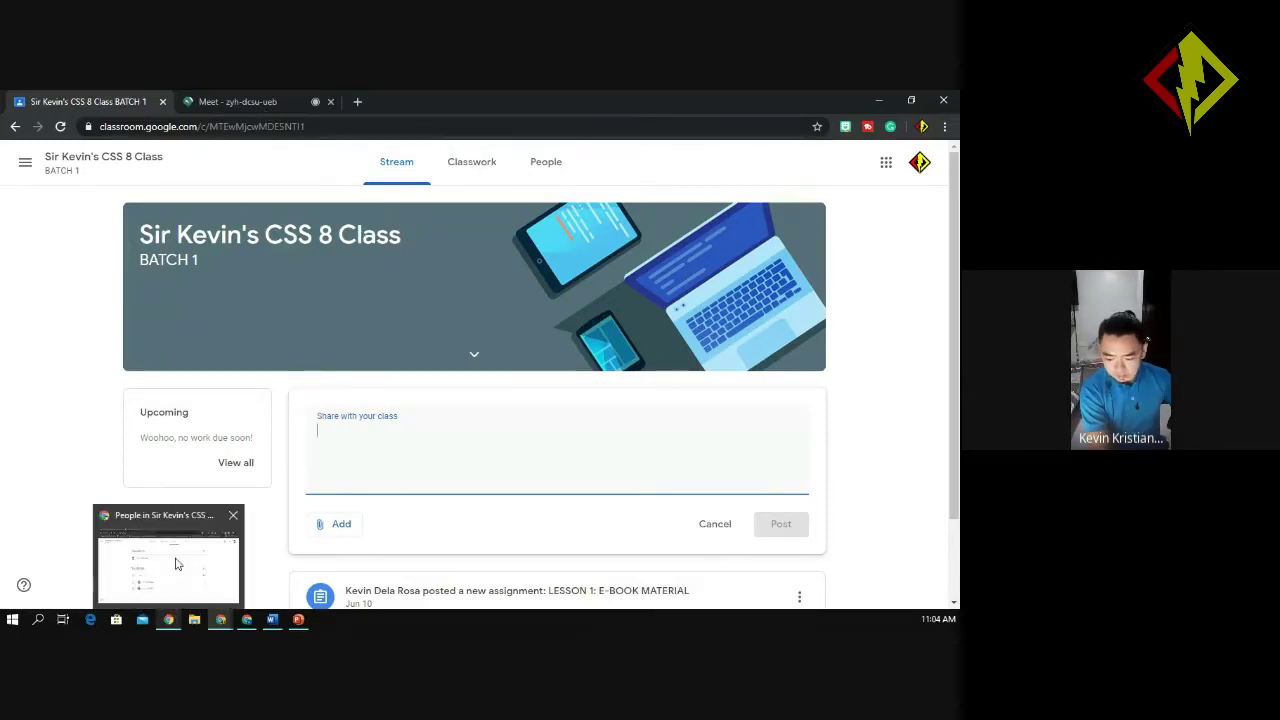
left_click(175, 563)
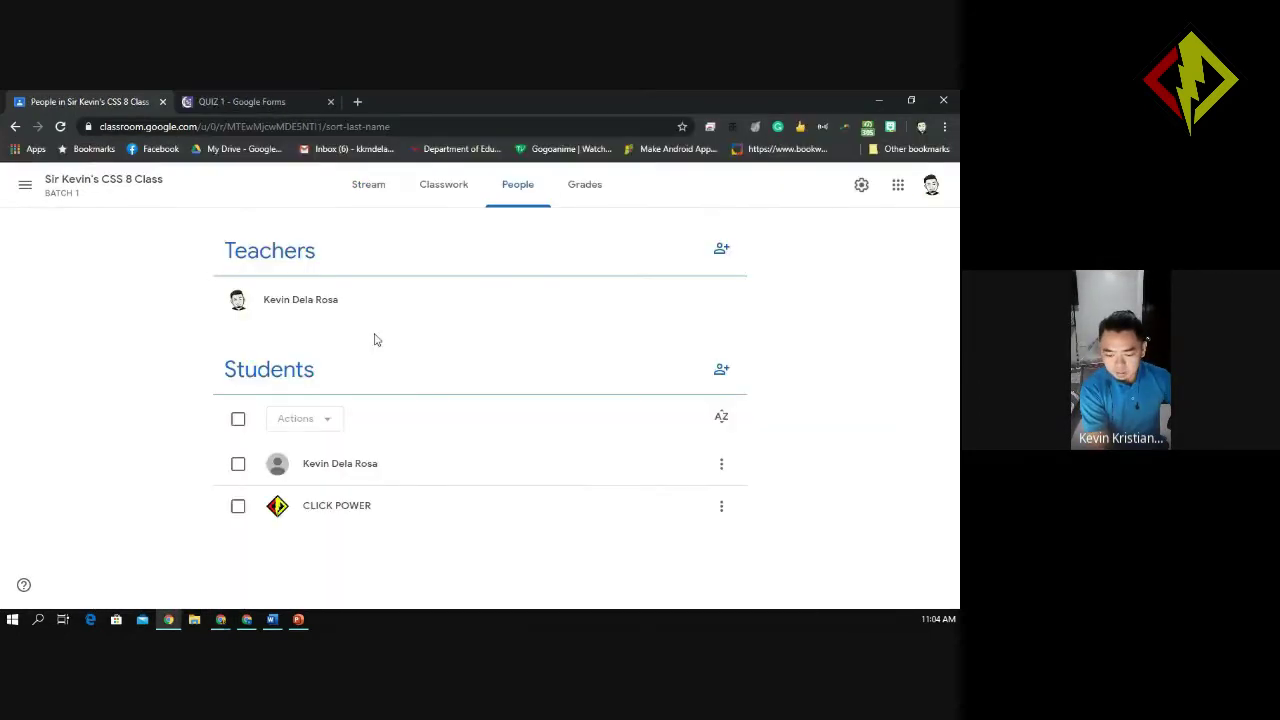
left_click(445, 189)
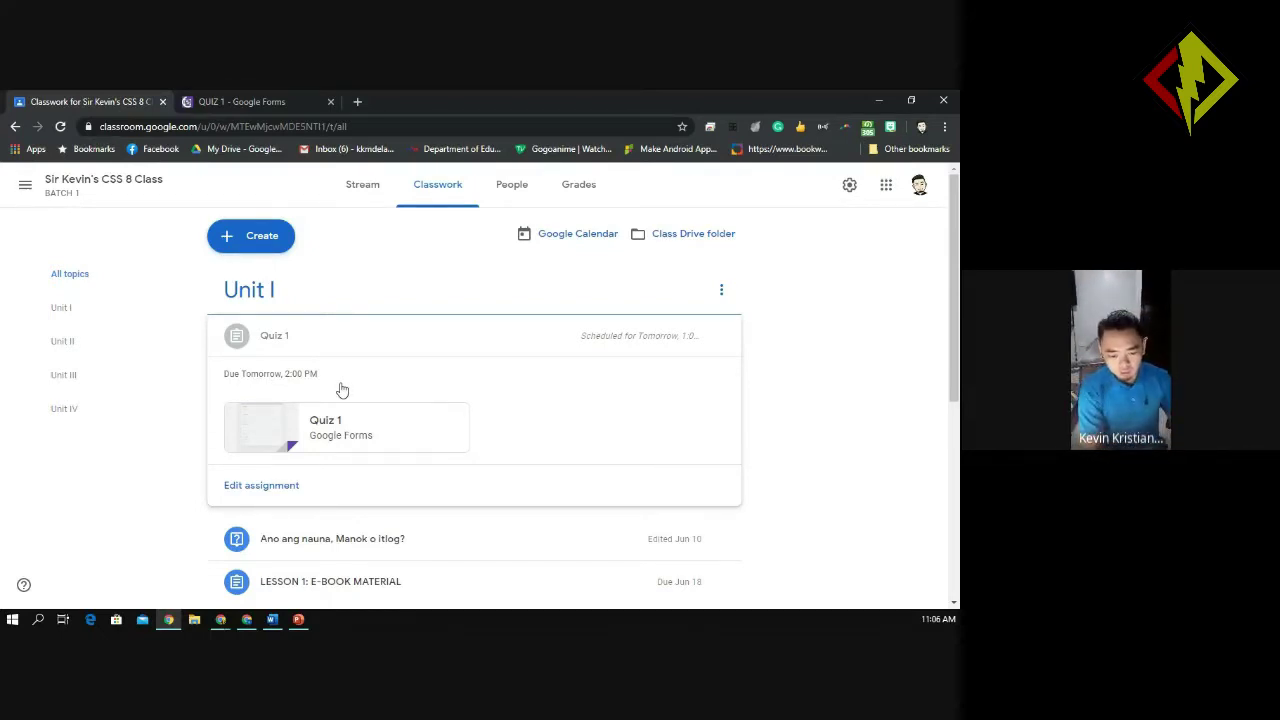
left_click(253, 97)
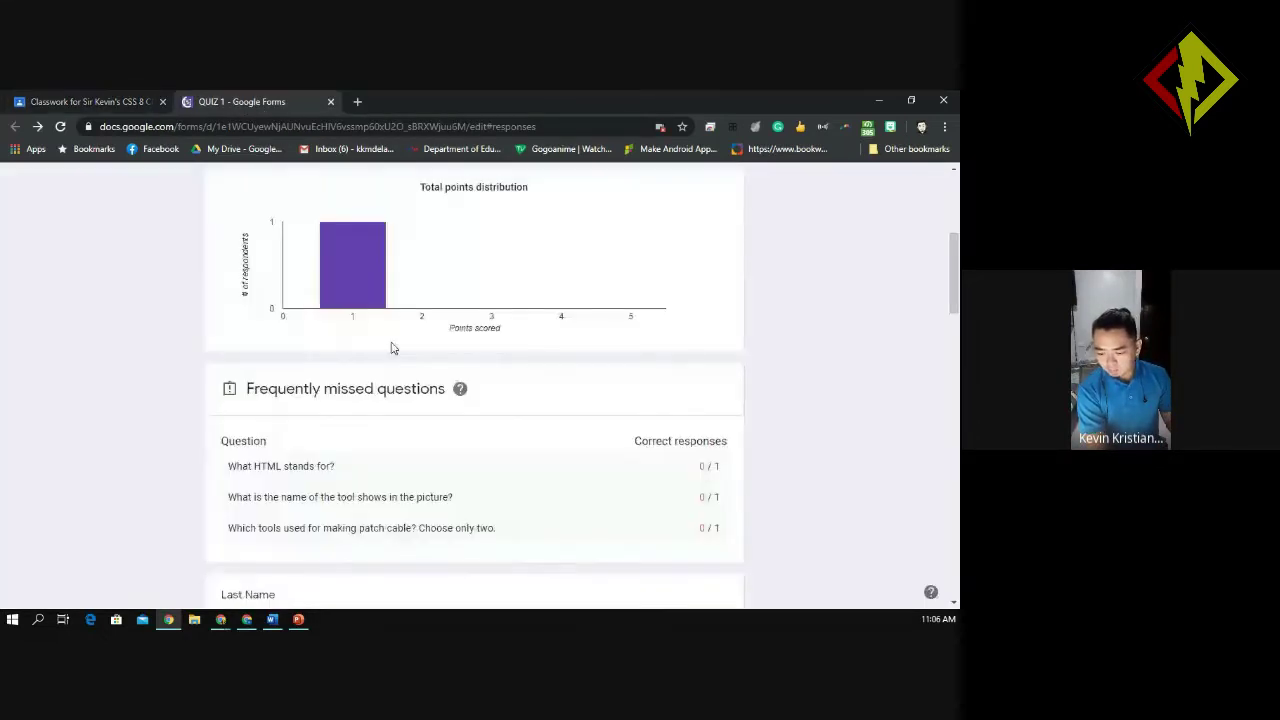
scroll(820, 360, "up", 3)
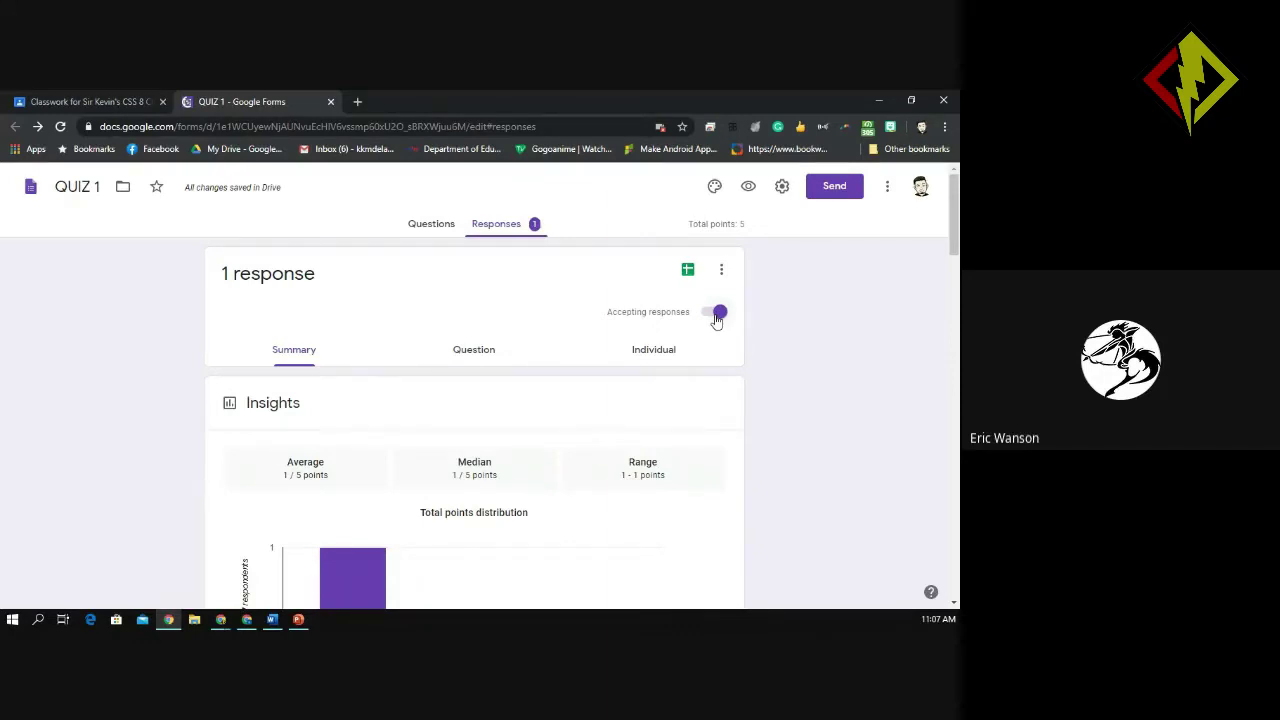
Review the scheduled Quiz 1 assignment on the Classwork page alongside the questions in its Google Forms quiz
left_click(131, 100)
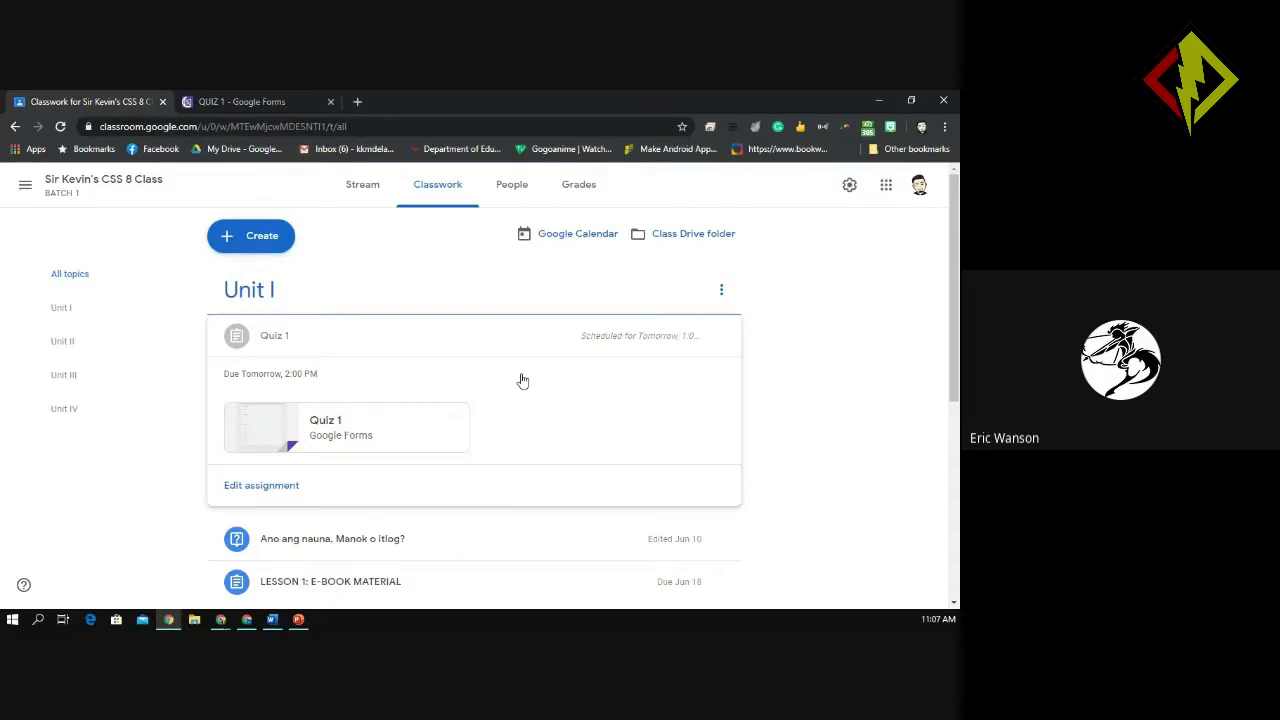
left_click(271, 100)
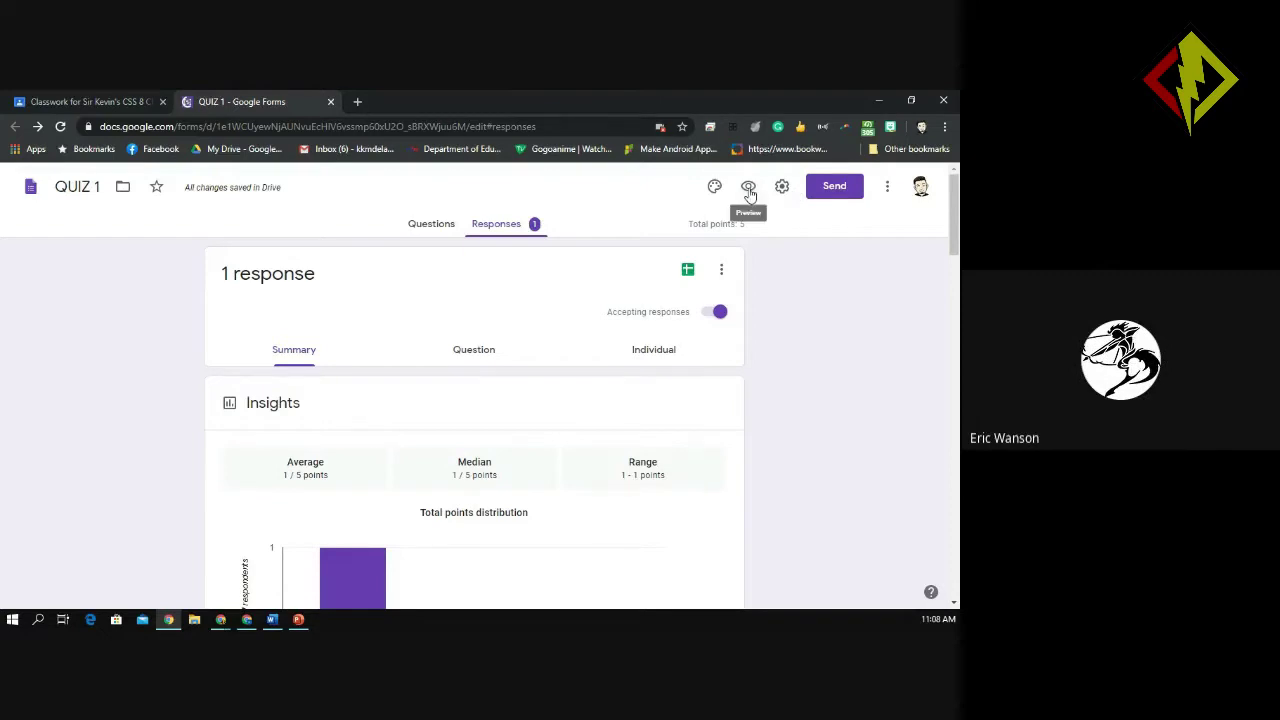
left_click(100, 101)
left_click(271, 103)
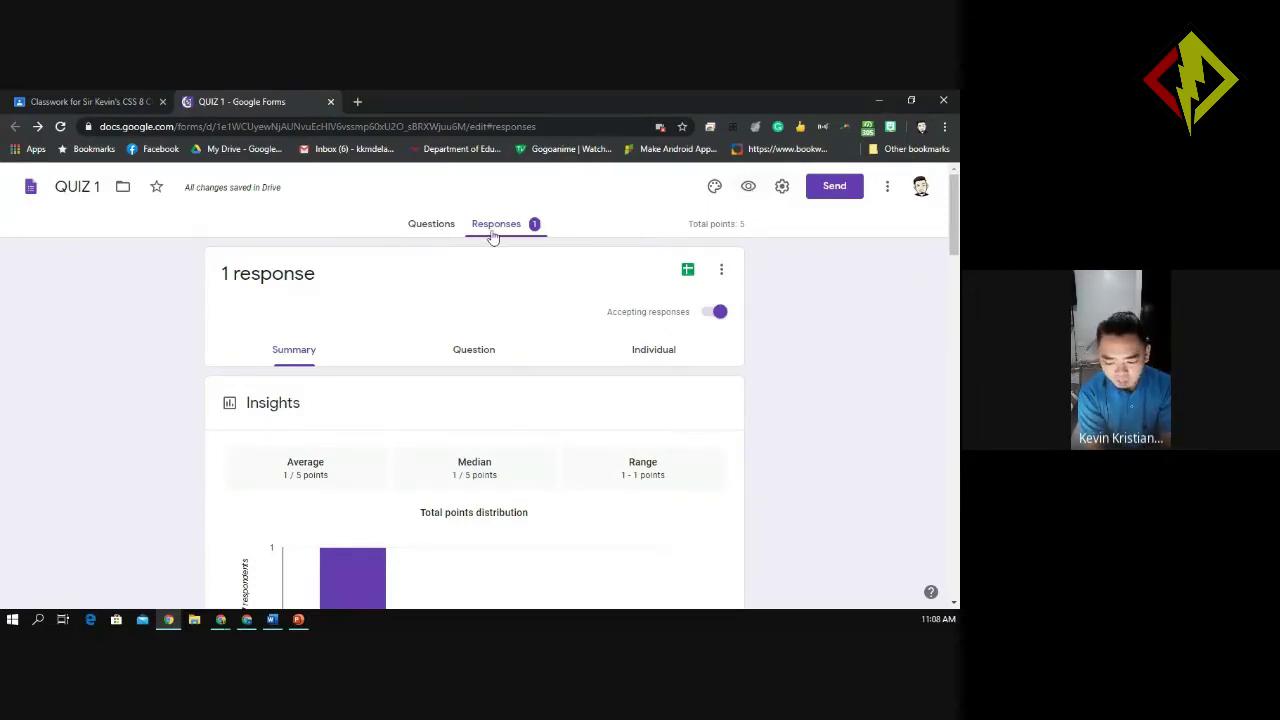
left_click(450, 228)
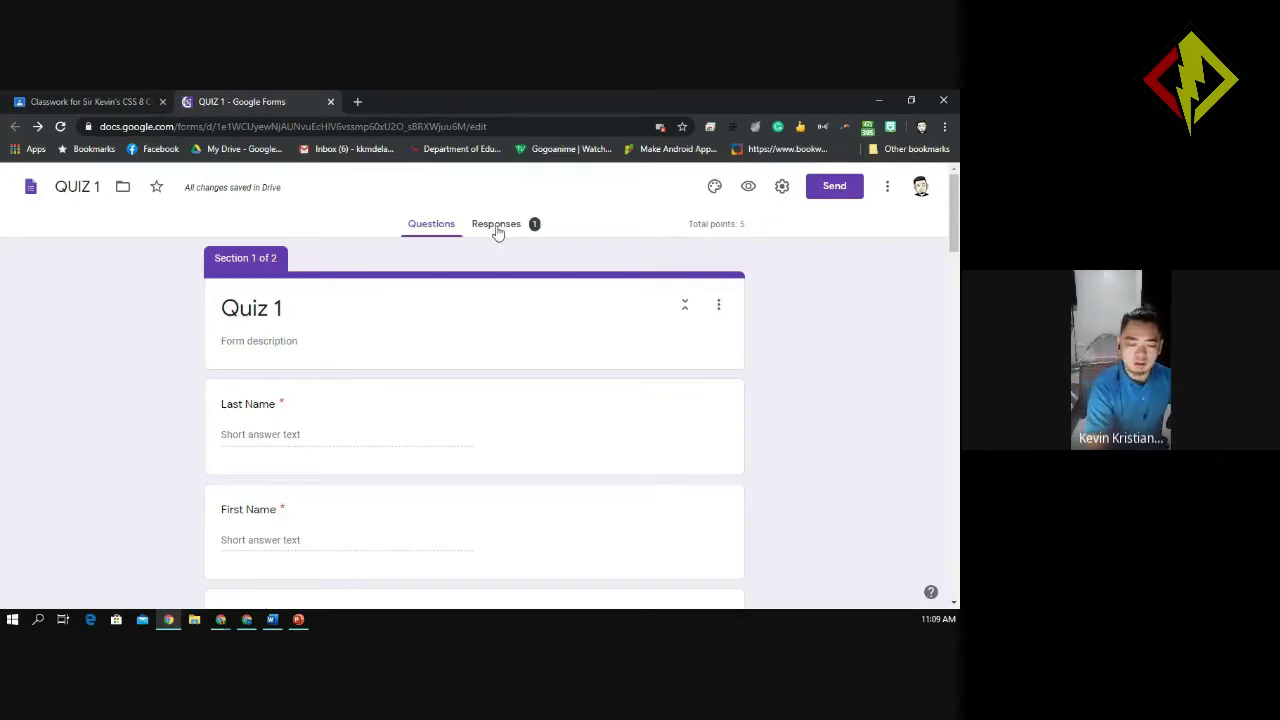
left_click(89, 104)
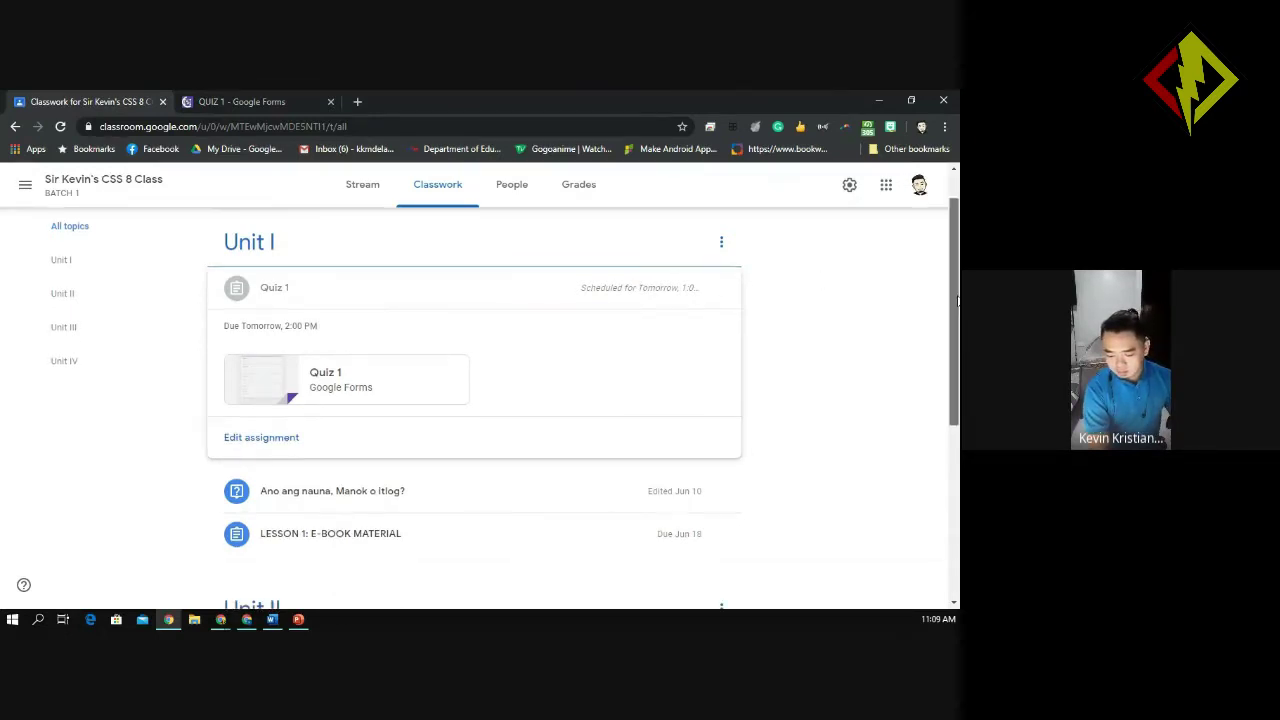
left_click_drag(957, 272, 957, 295)
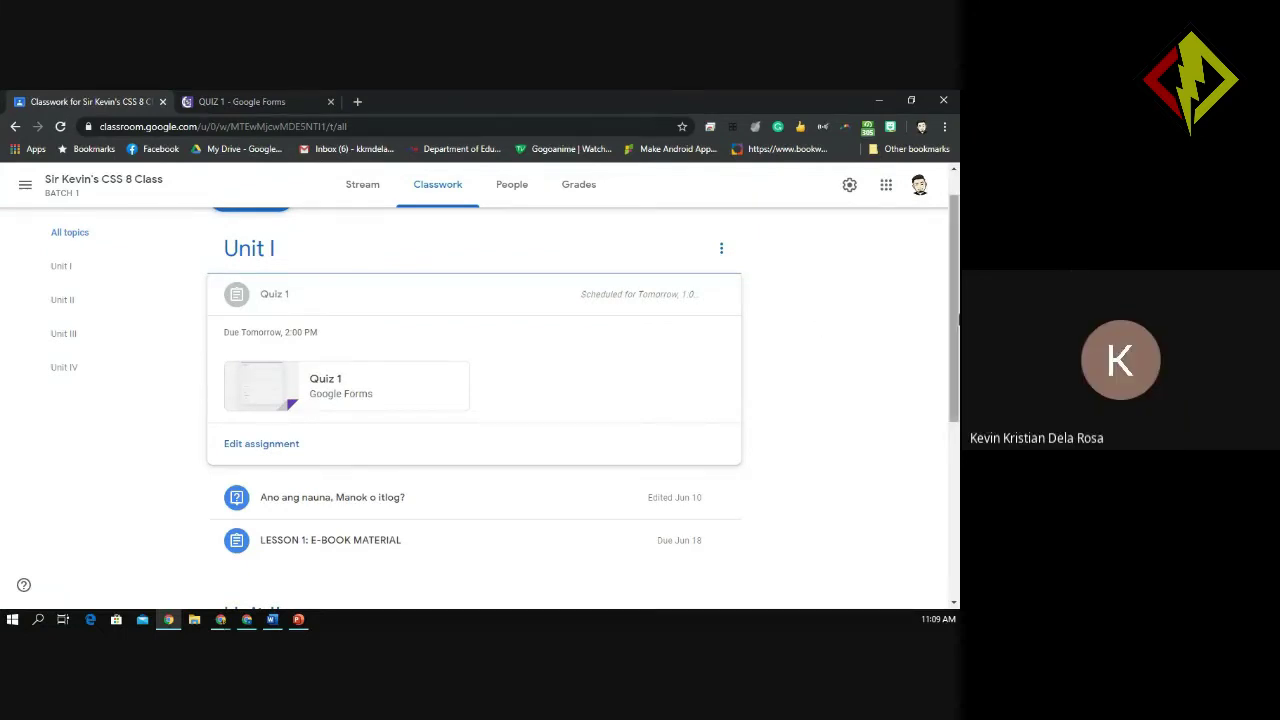
Switch to the student account's browser window and bring up the Google Meet call
mouse_move(221, 617)
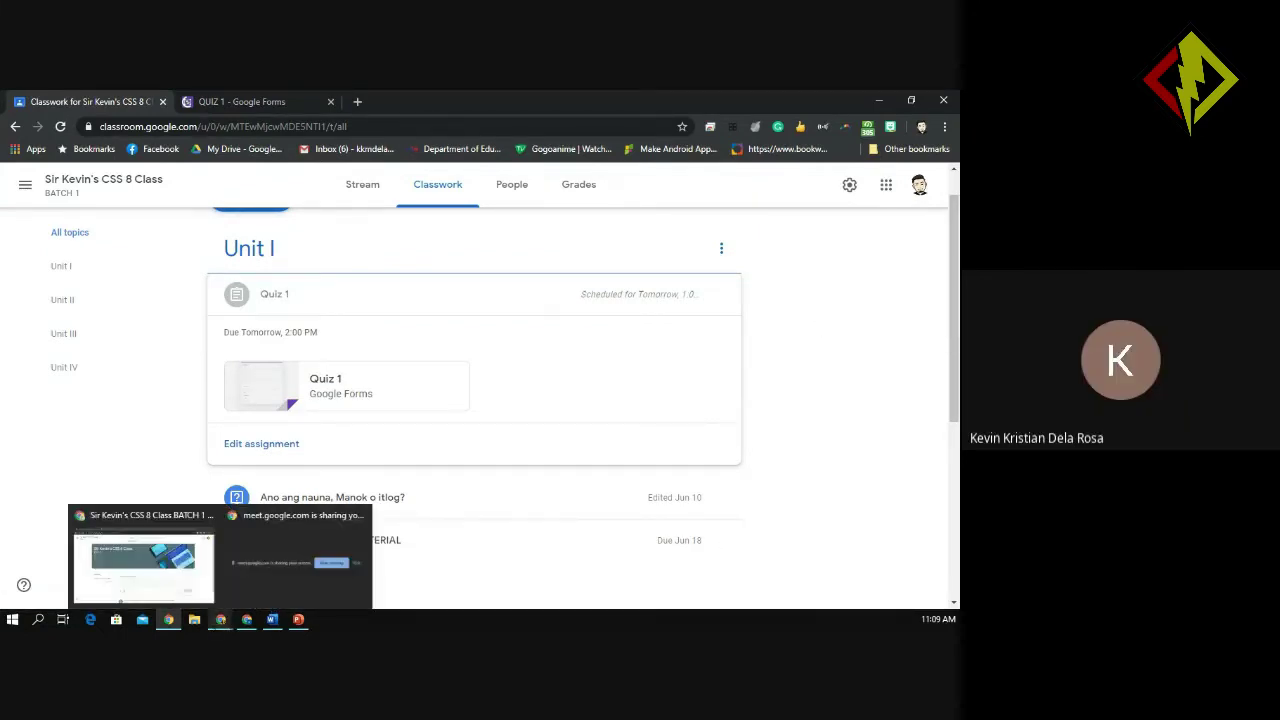
left_click(260, 585)
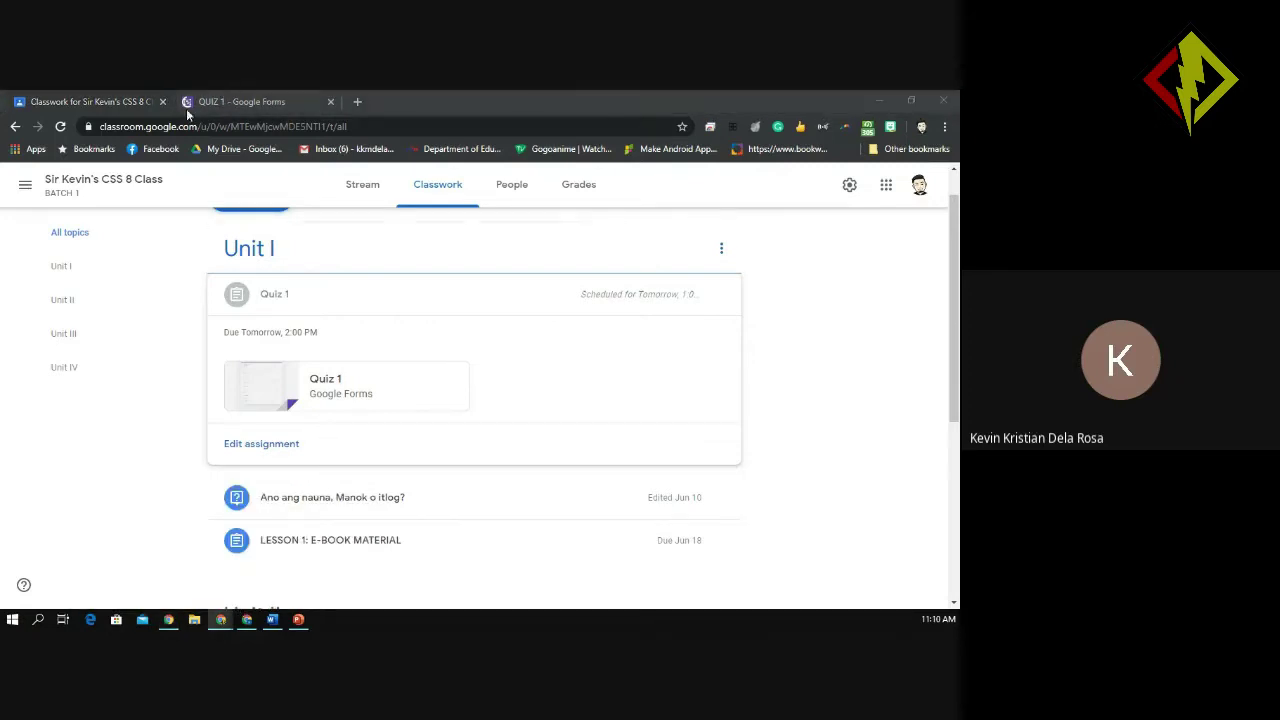
mouse_move(229, 624)
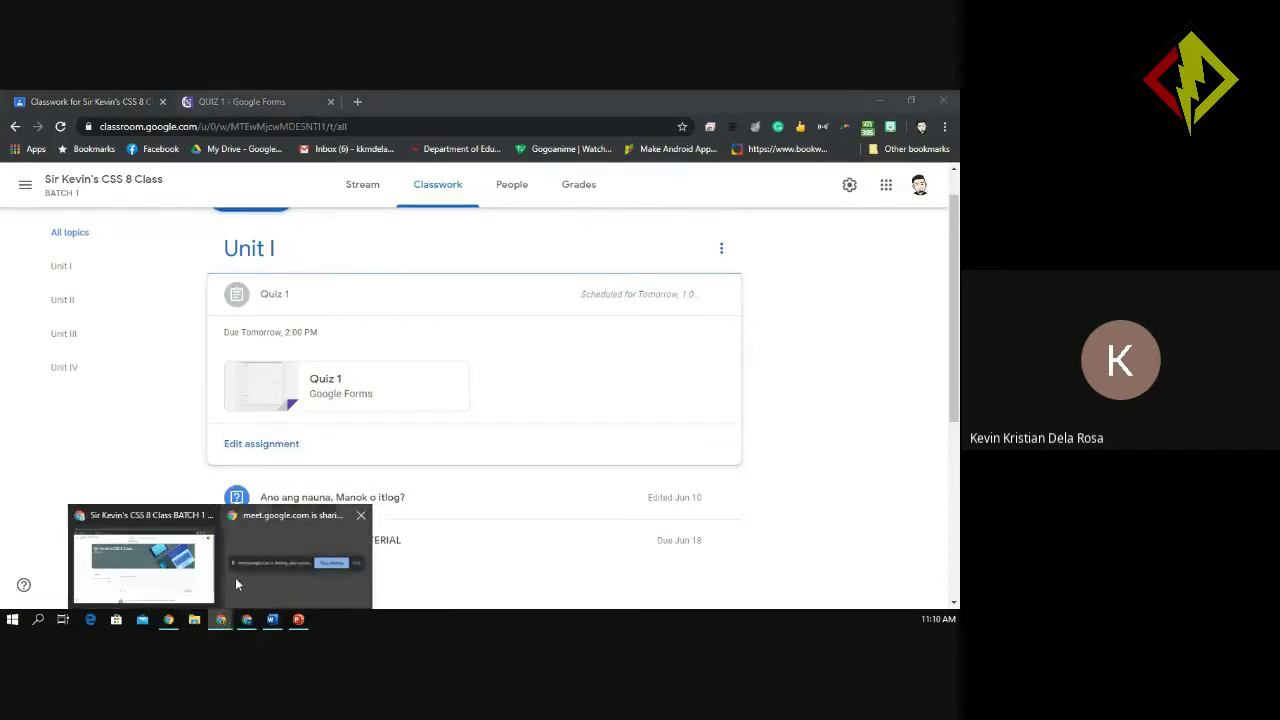
left_click(183, 569)
key("ctrl+Tab")
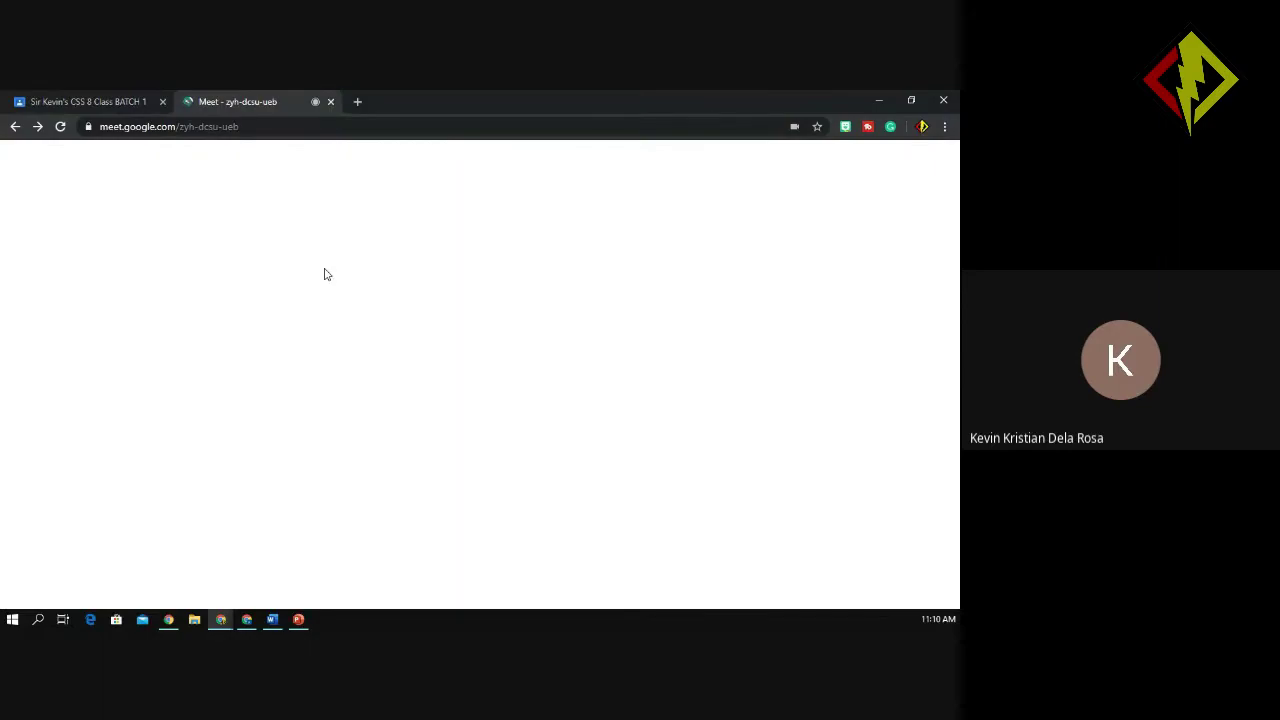
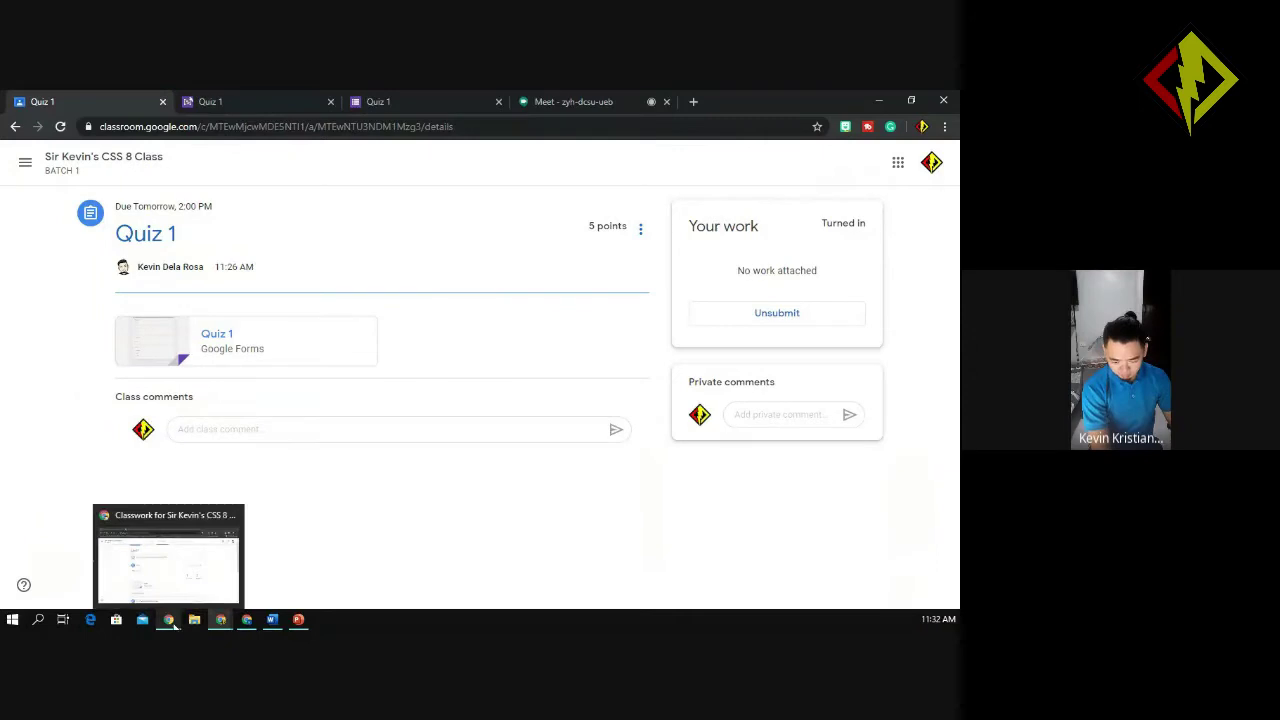
Switch to the teacher's Classroom window and view the assigned work of the first student in the class roster
left_click(171, 568)
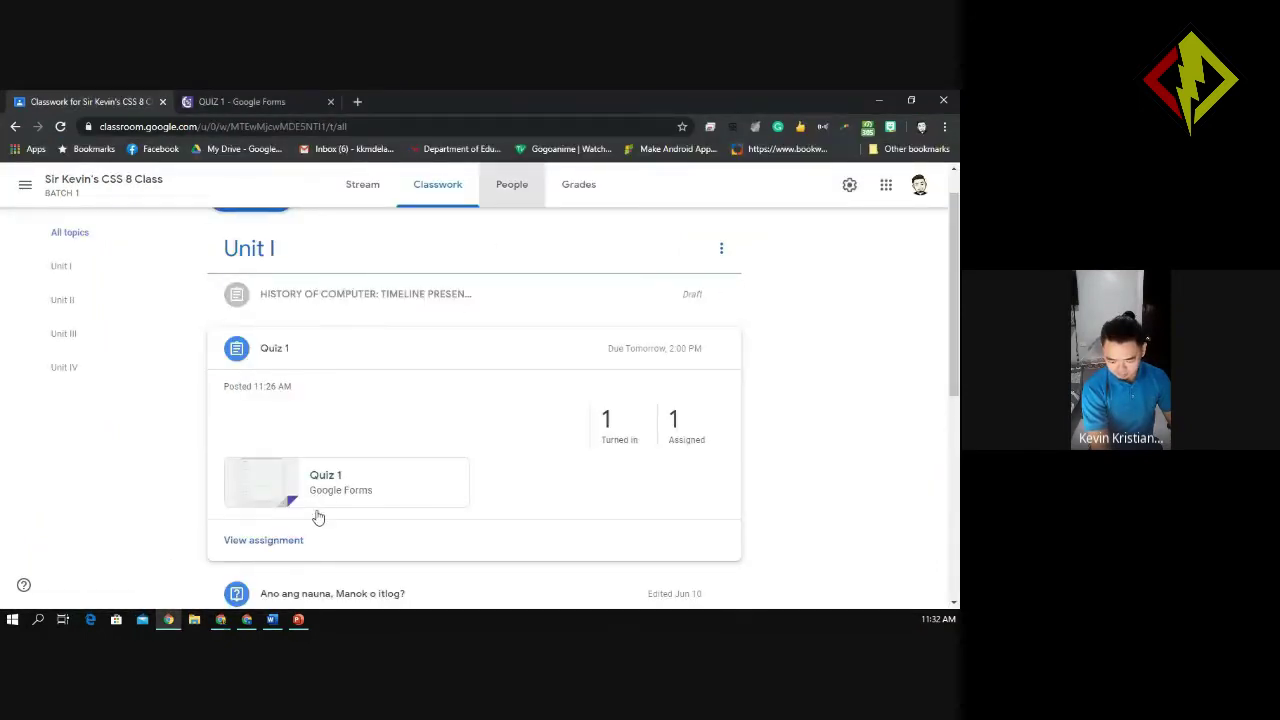
left_click(511, 190)
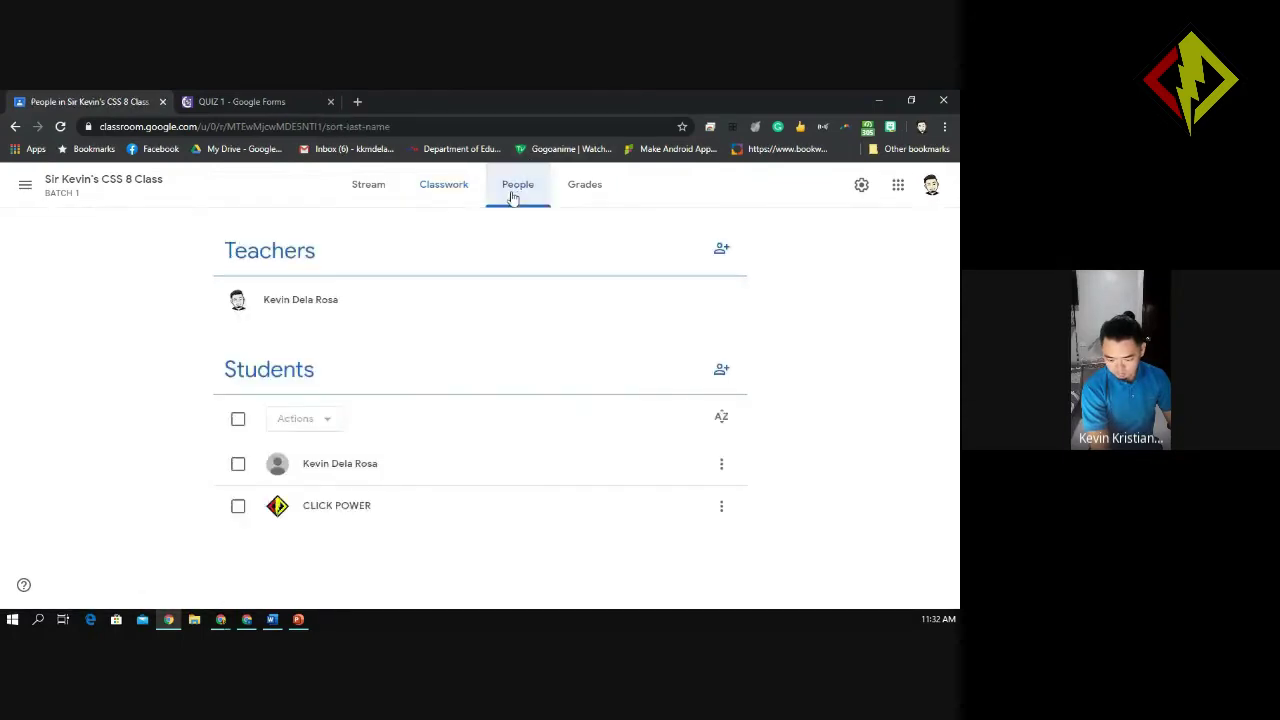
left_click(316, 476)
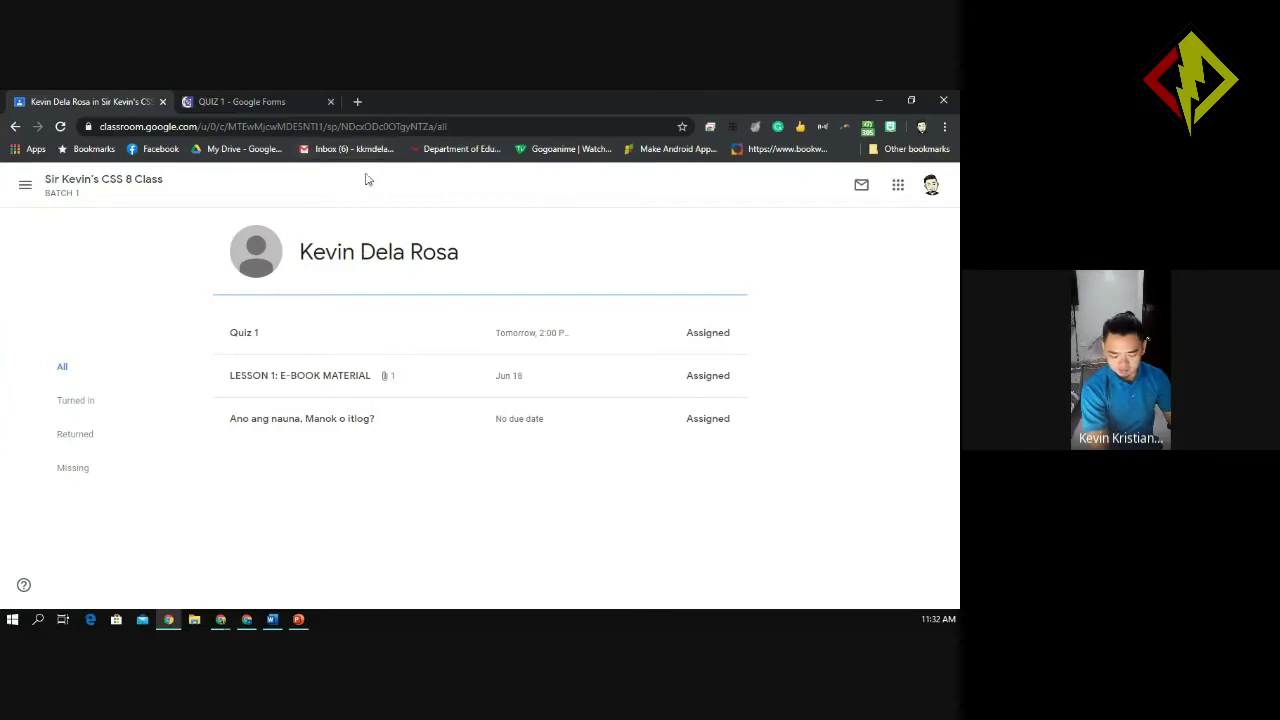
left_click(931, 185)
left_click(460, 549)
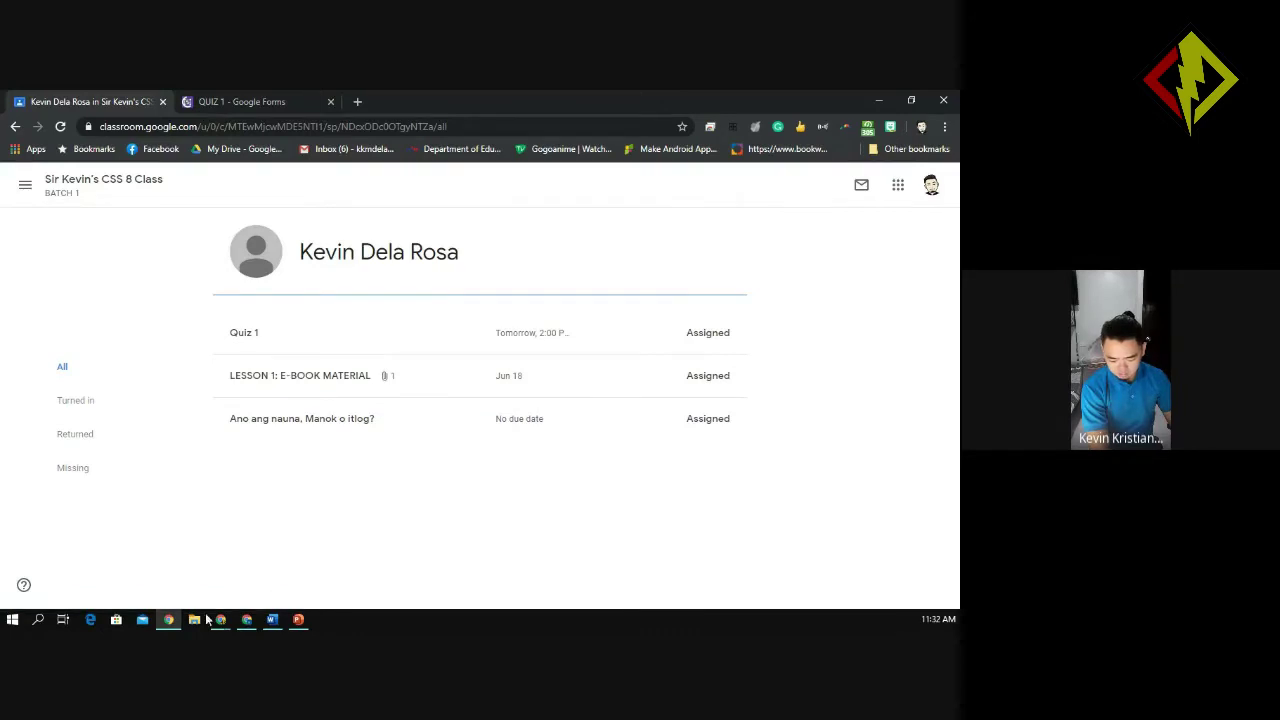
Return to the main page of Sir Kevin's CSS 8 Class and reopen its list of teachers and students
mouse_move(242, 607)
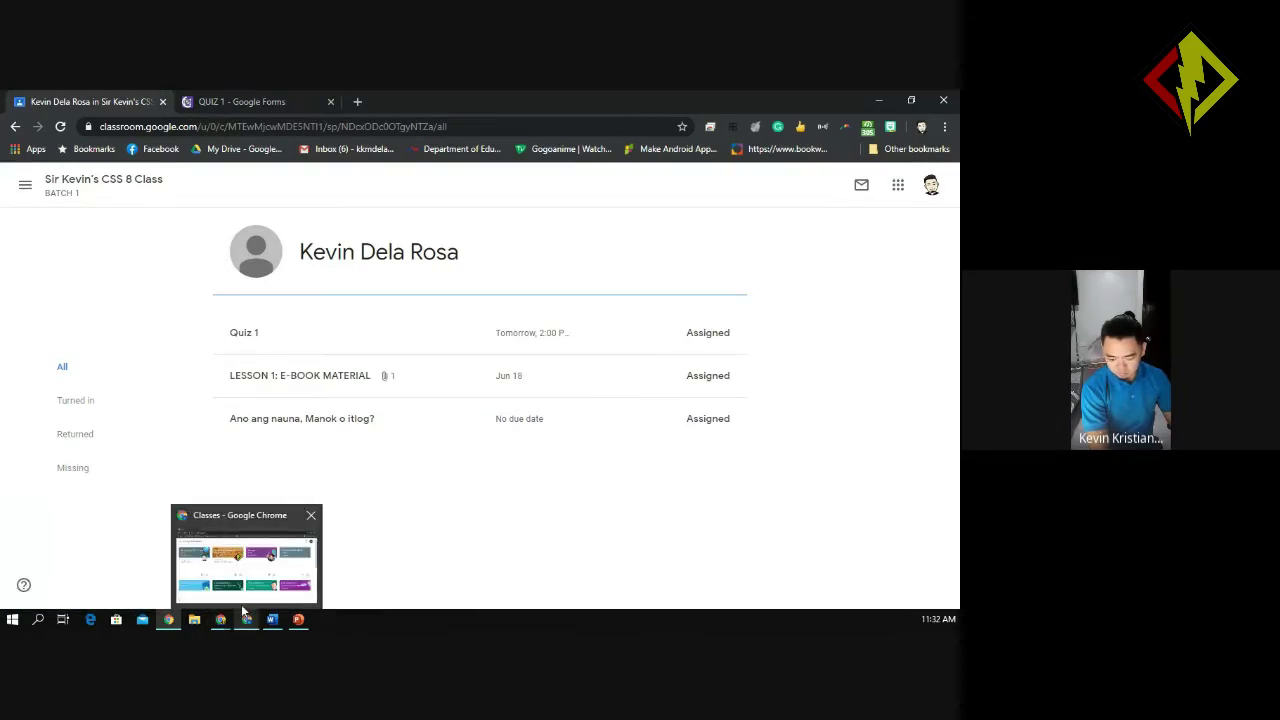
left_click(25, 185)
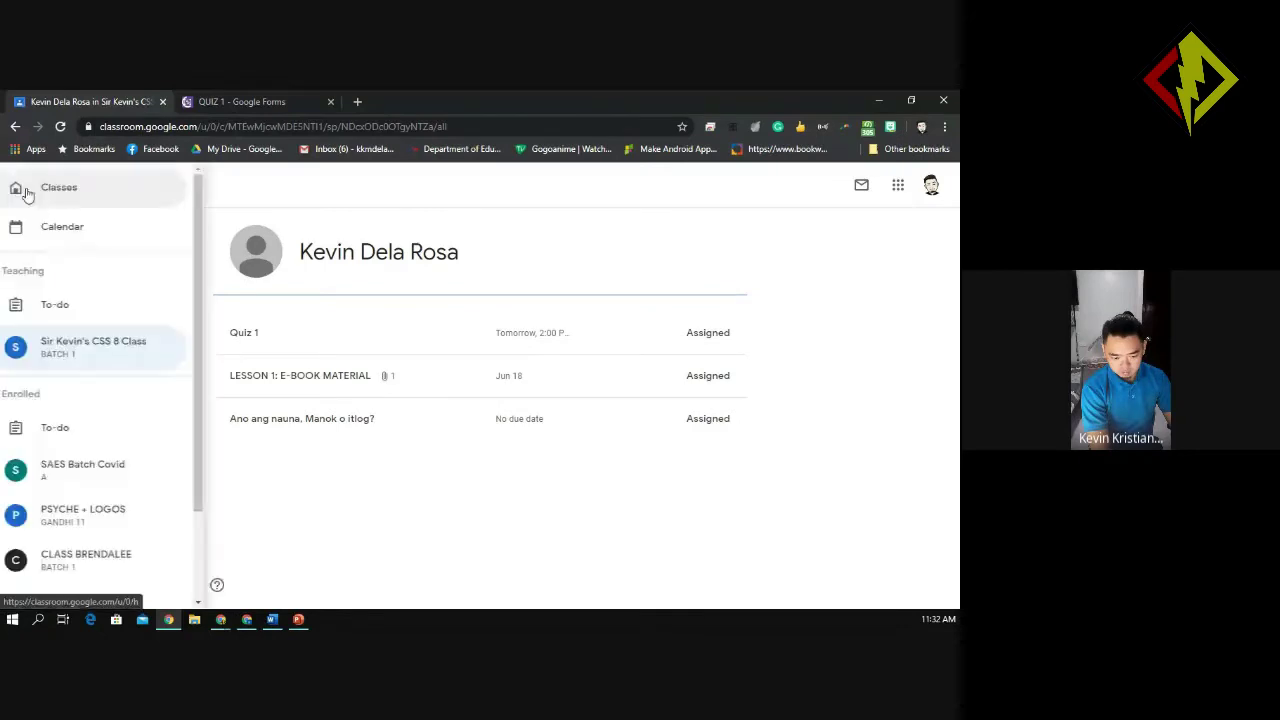
left_click(258, 200)
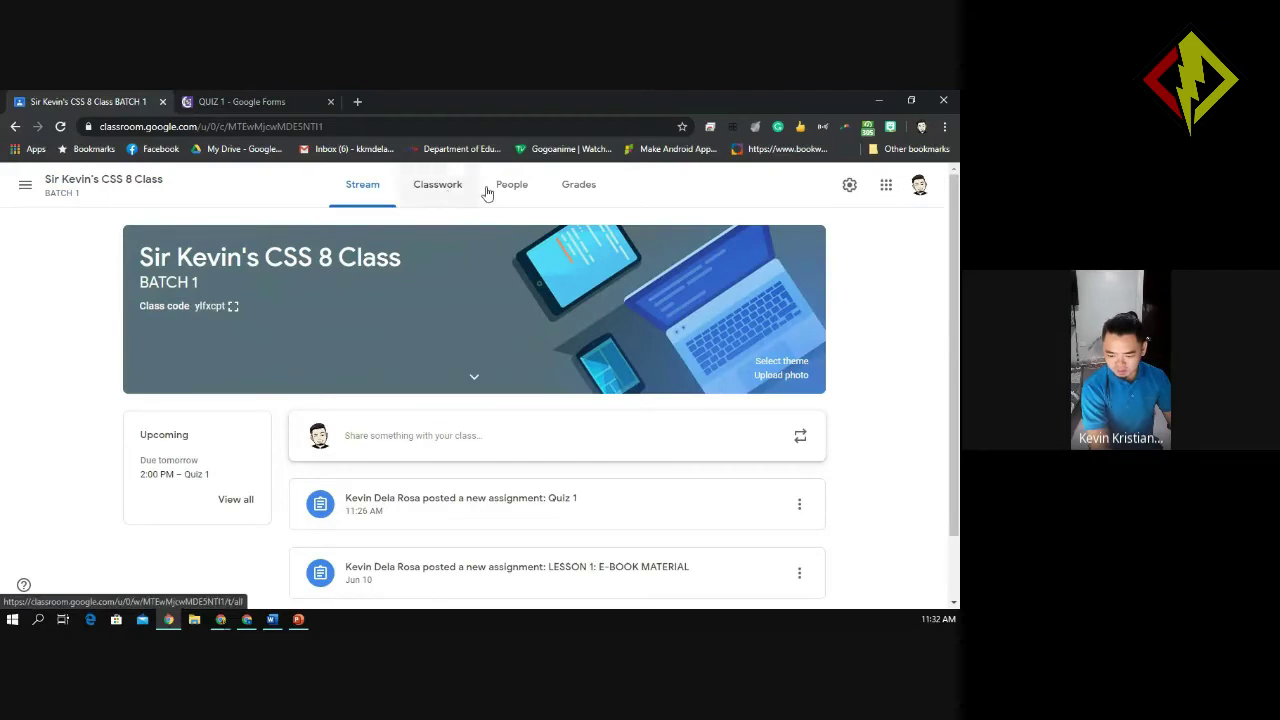
left_click(484, 192)
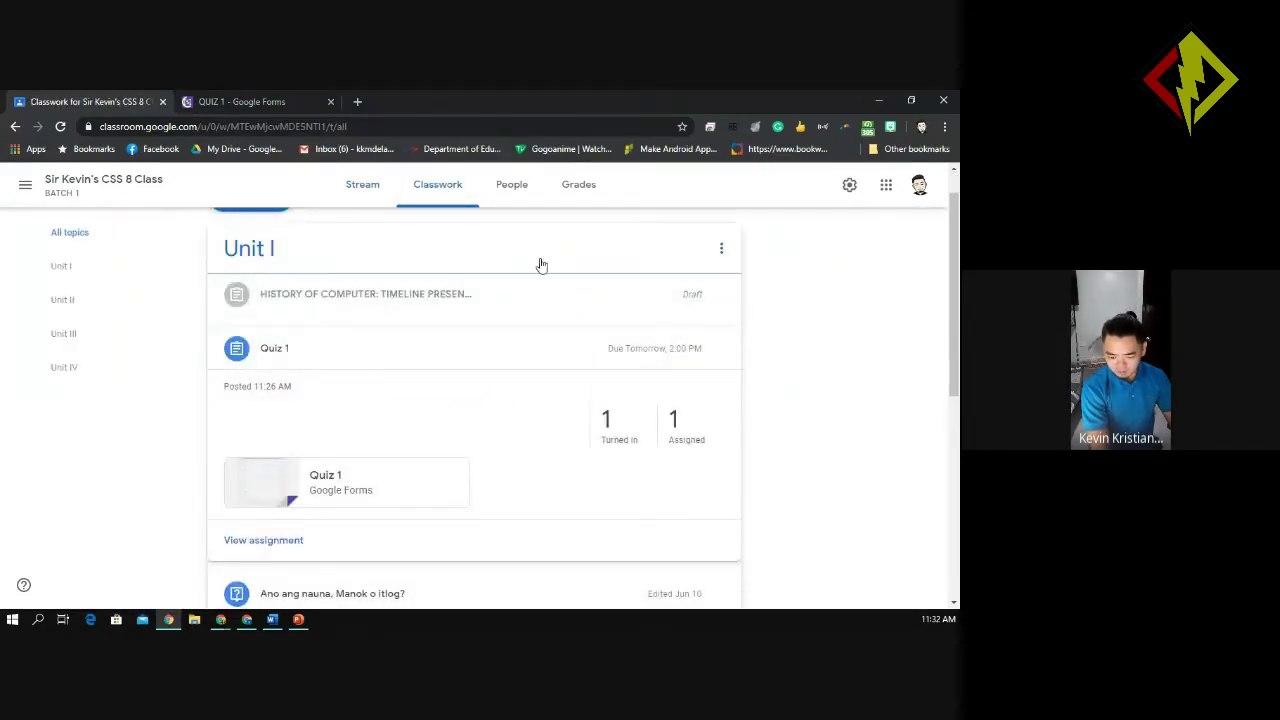
left_click(511, 187)
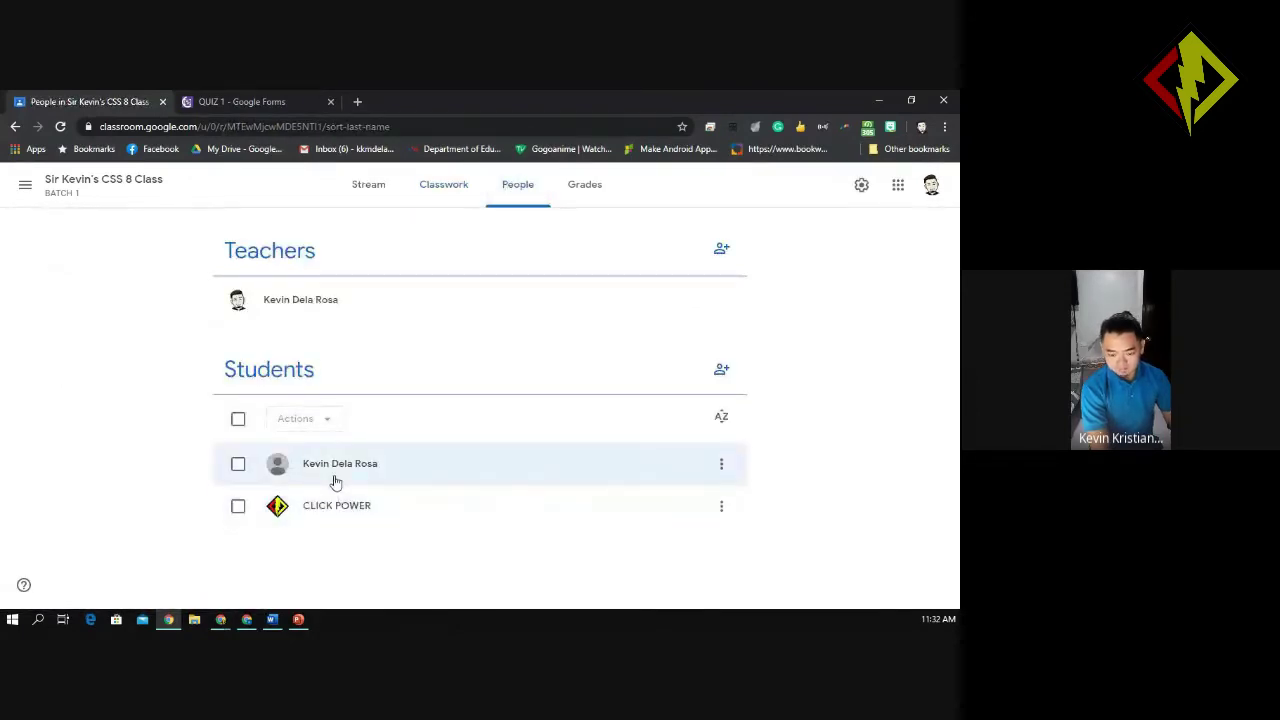
Switch to the student's Quiz 1 assignment, try to open its attached form again, and close the resulting page
mouse_move(221, 619)
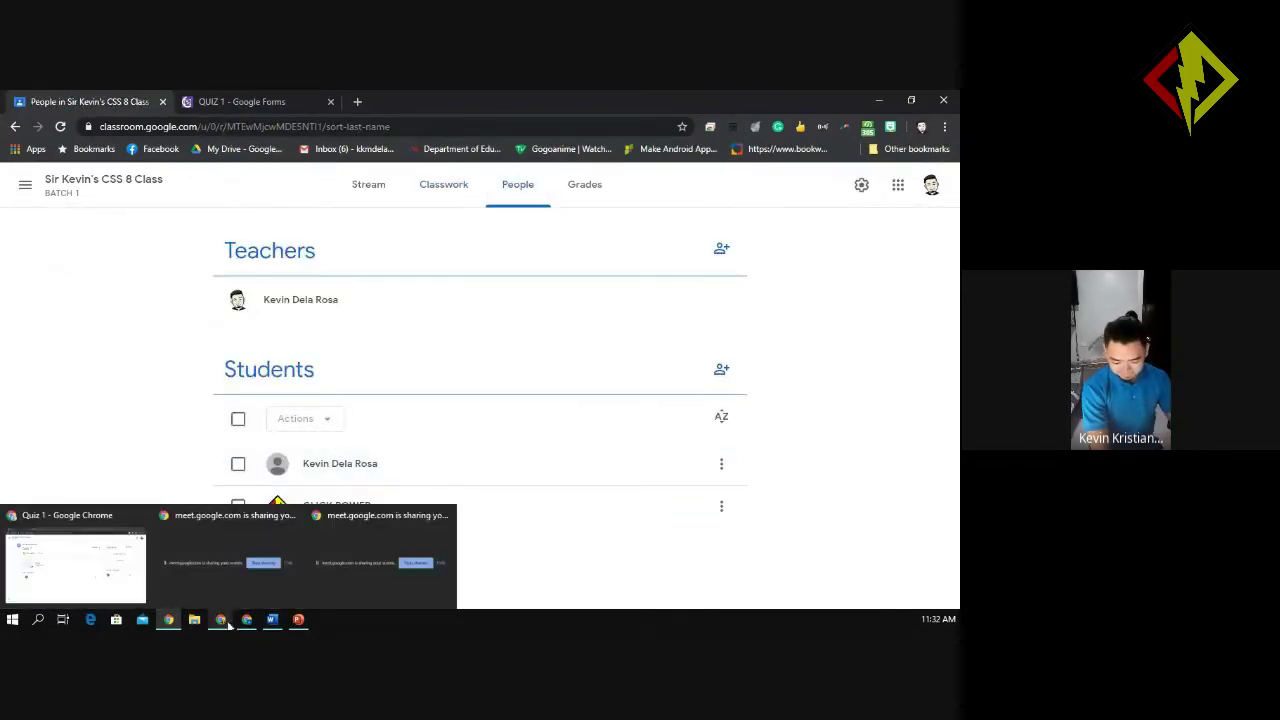
left_click(75, 562)
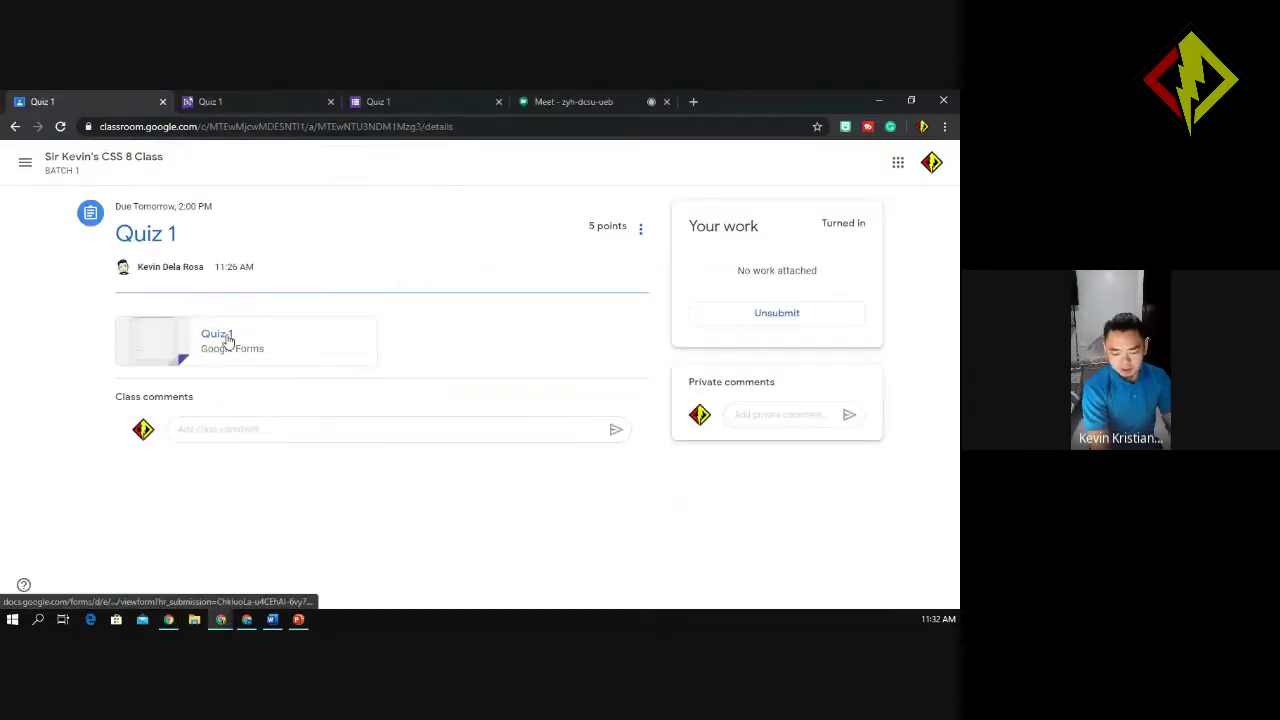
left_click(228, 340)
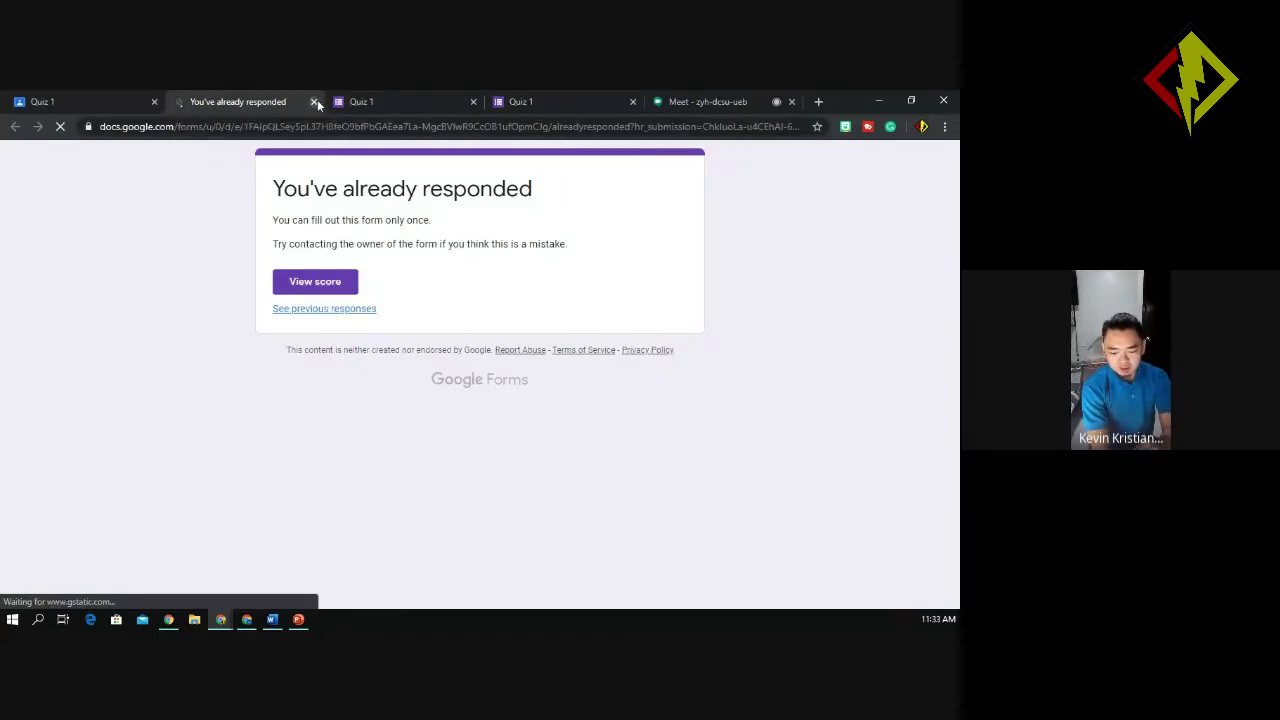
left_click(313, 102)
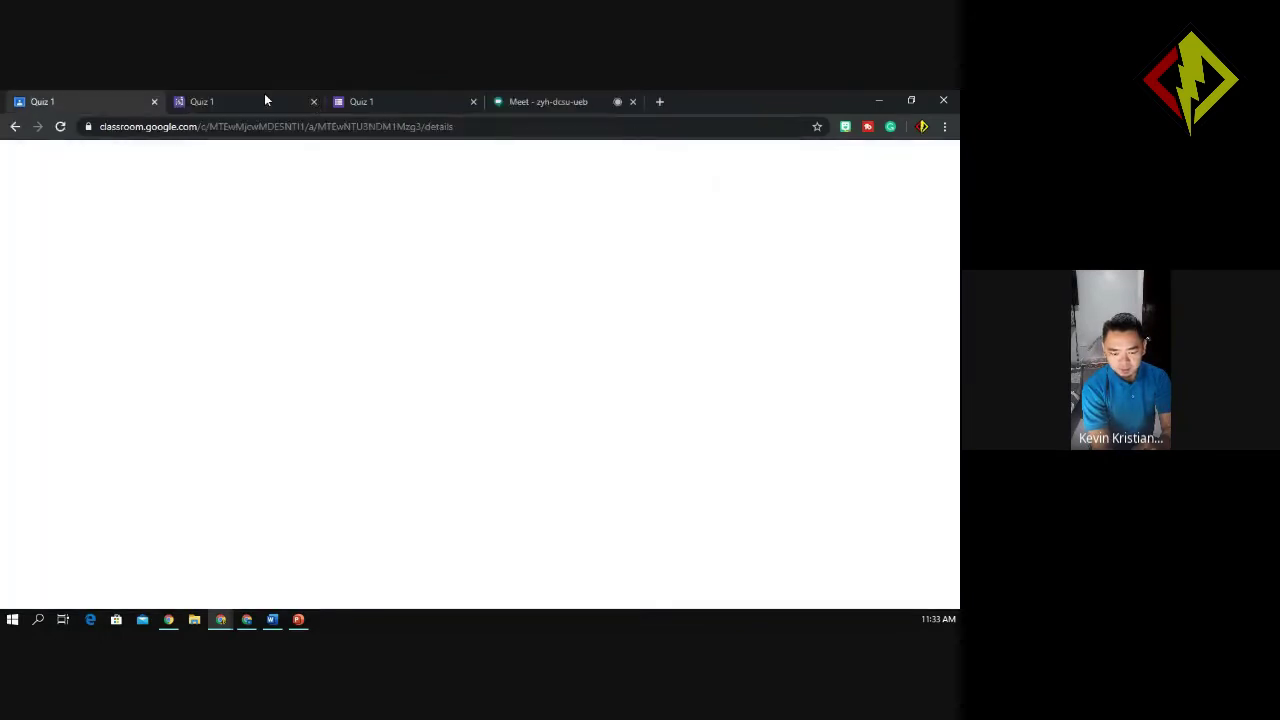
Check the student's Quiz 1 submission confirmation and the scored copy of the answers
left_click(264, 99)
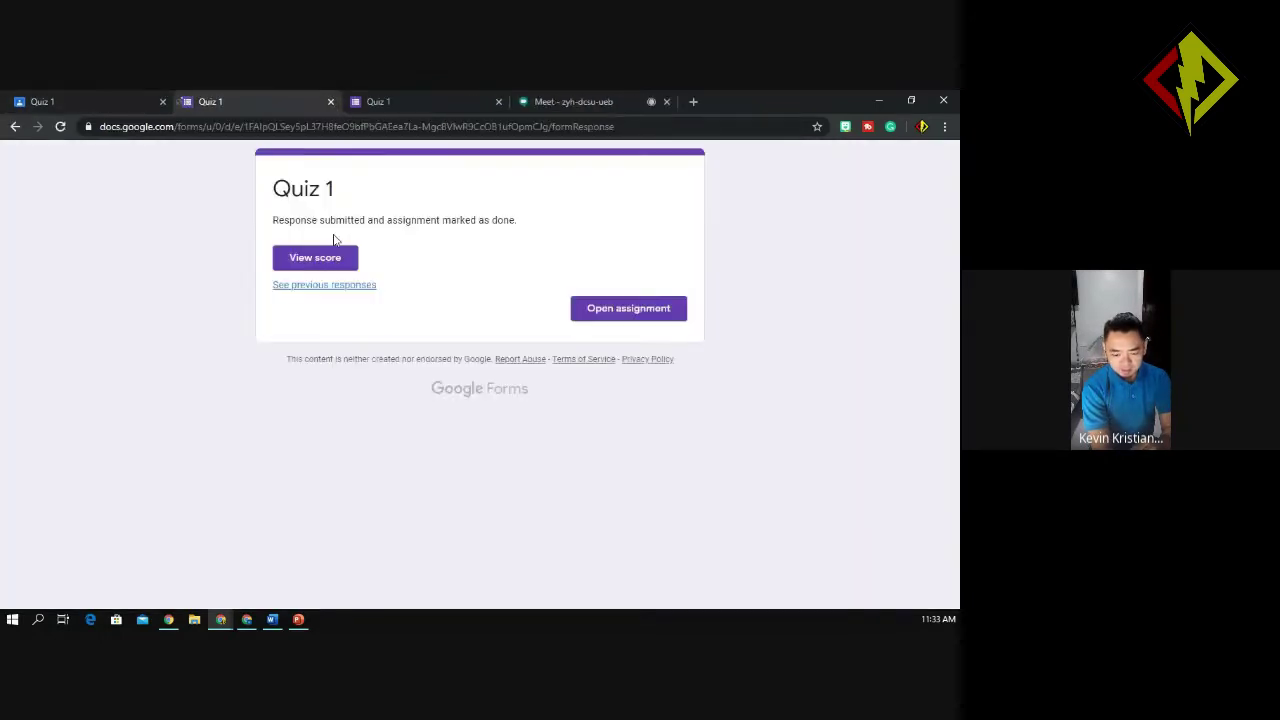
left_click(419, 92)
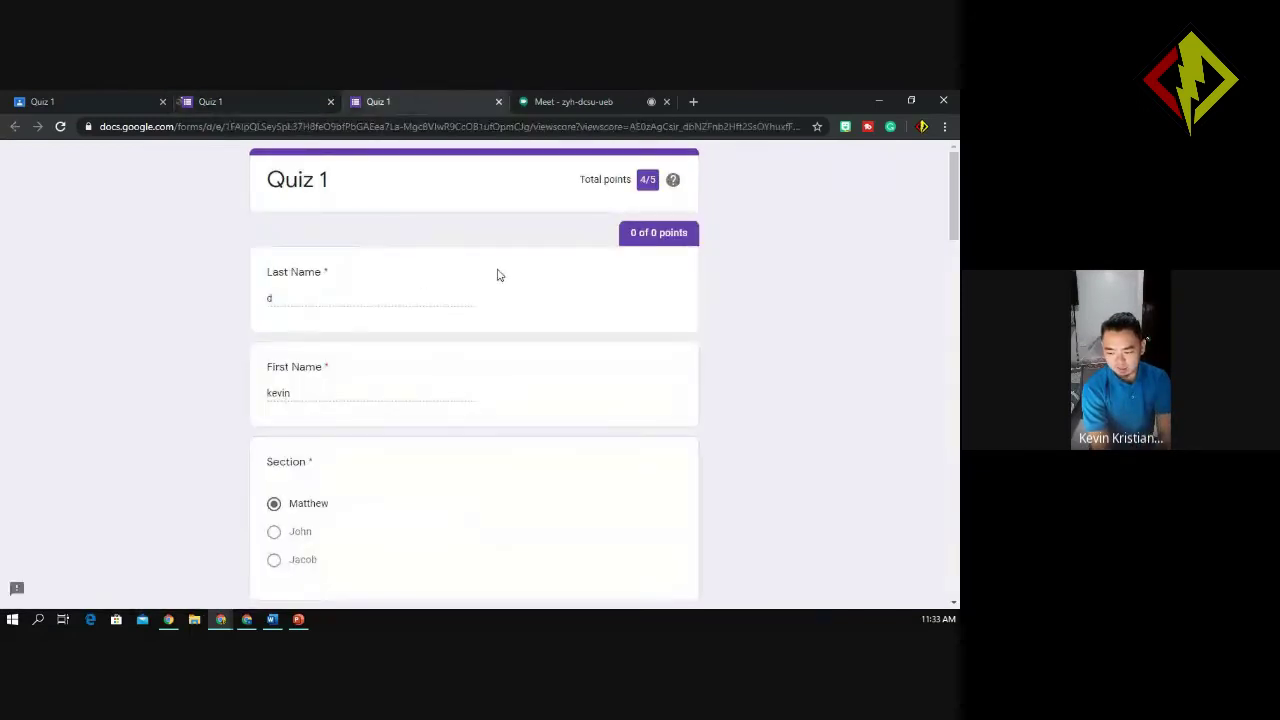
mouse_move(957, 163)
left_mouse_down()
mouse_move(957, 212)
mouse_move(954, 168)
left_mouse_up()
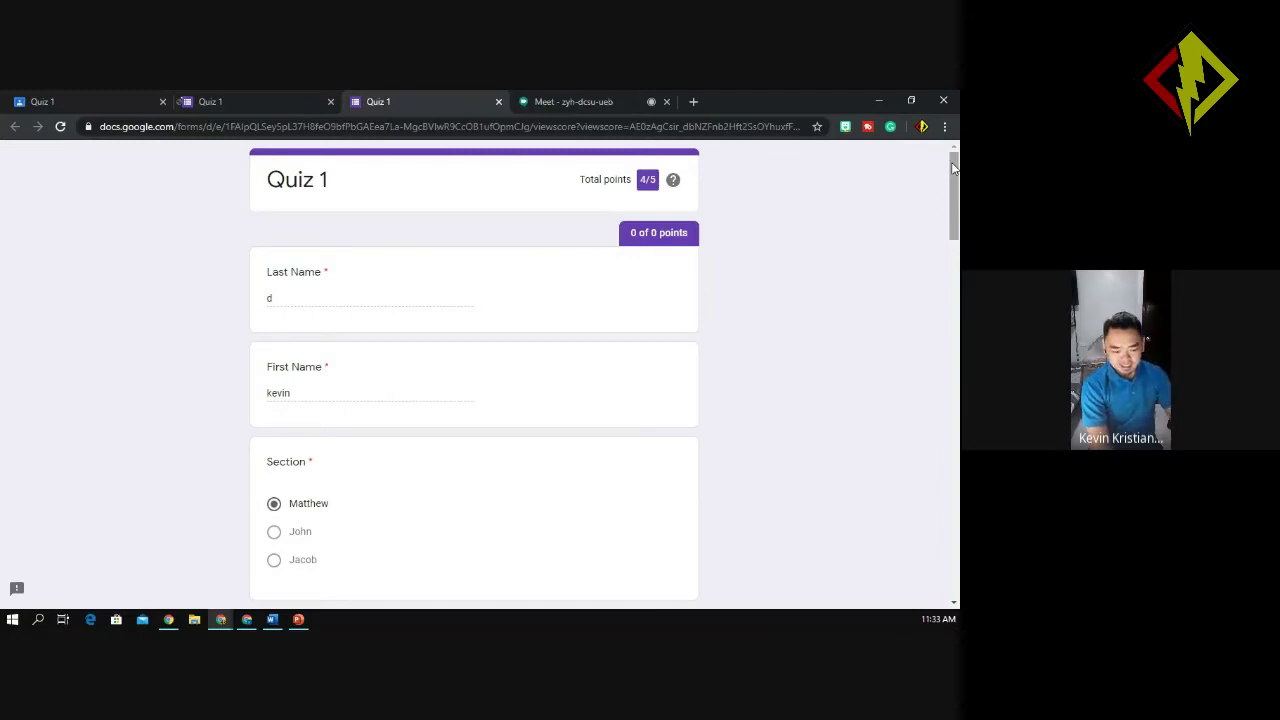
Go from the student's Quiz 1 assignment back to the class and open its Classwork page
left_click(57, 101)
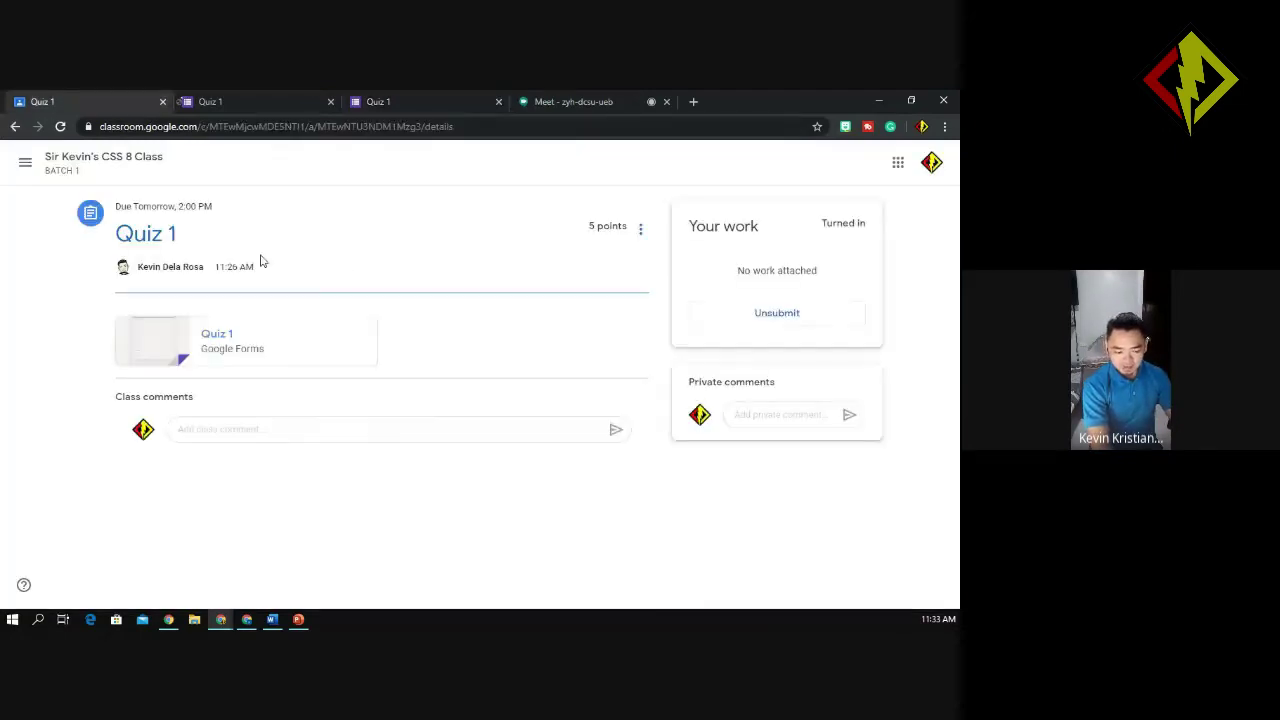
left_click(70, 168)
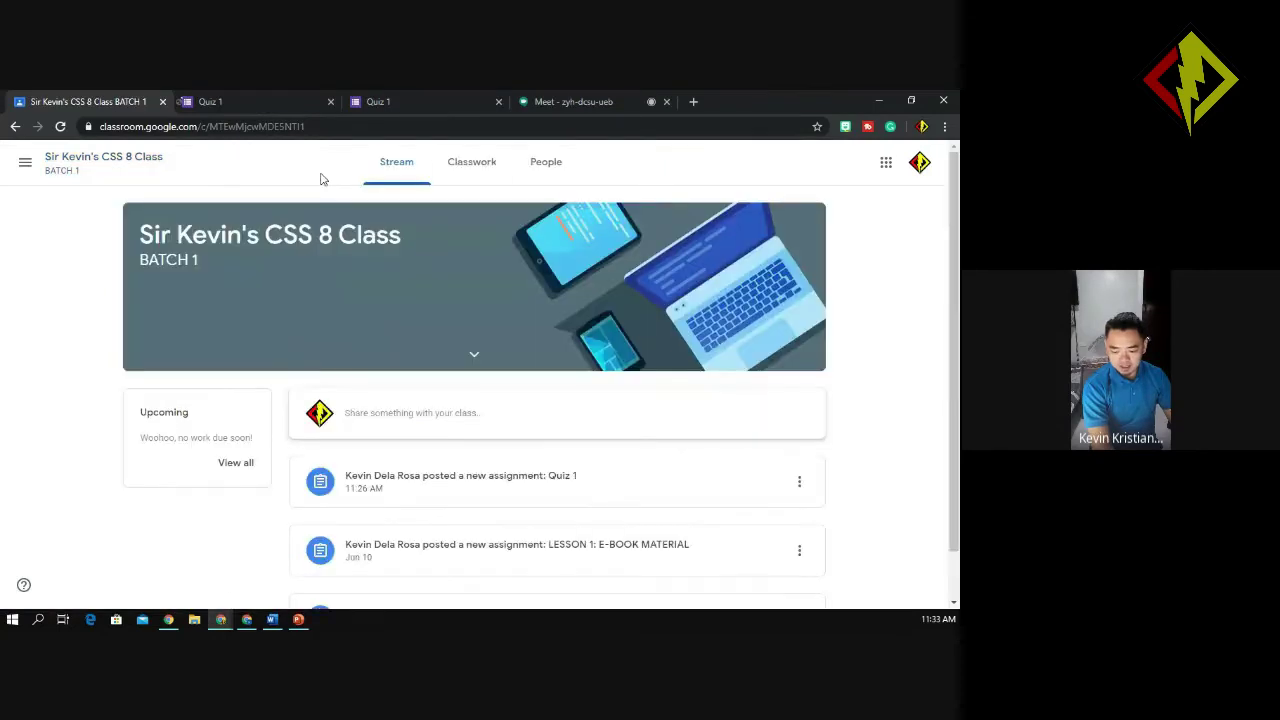
left_click(470, 163)
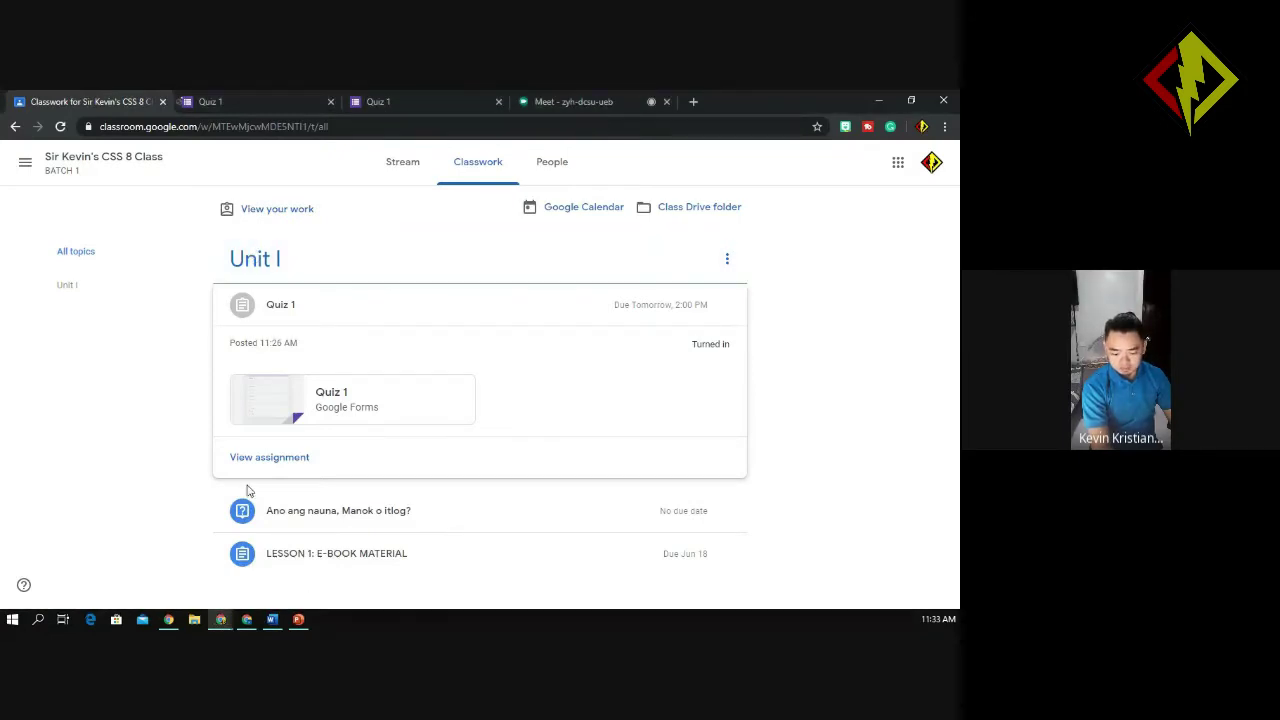
Open the student's Quiz 1 assignment, review the scored answers through the patch cable question, and close the scored copy
left_click(270, 458)
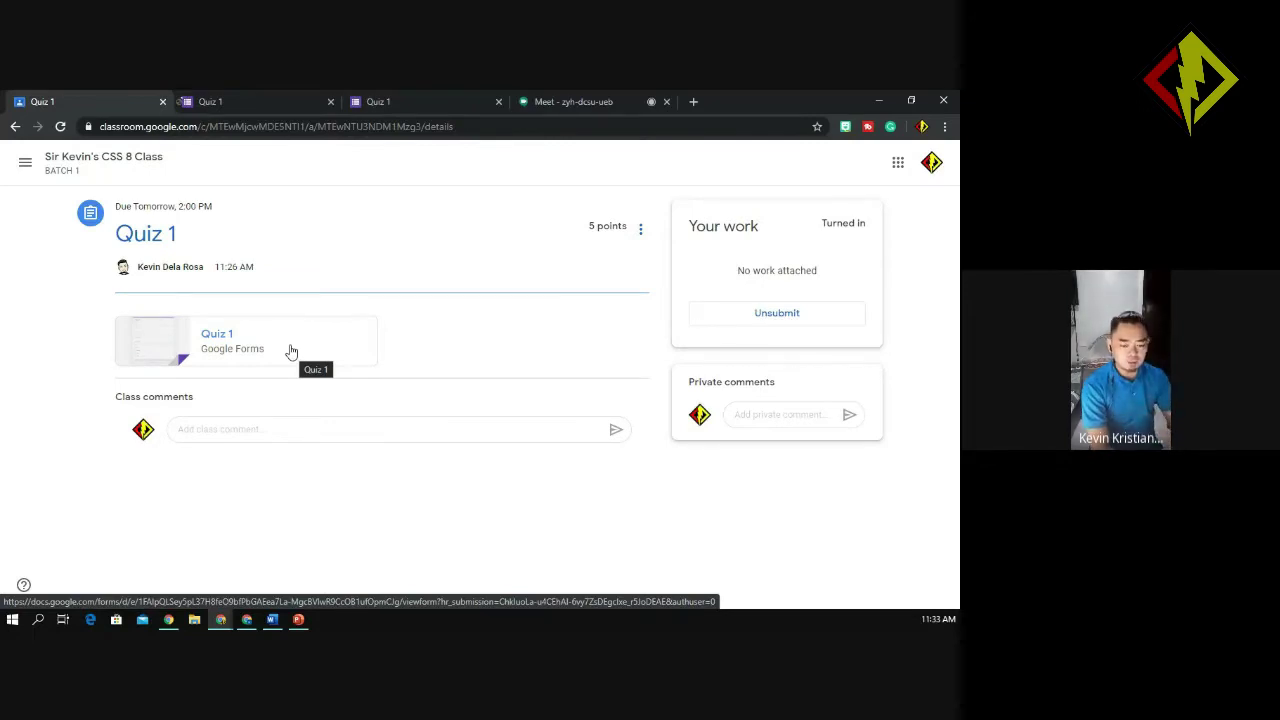
left_click(263, 102)
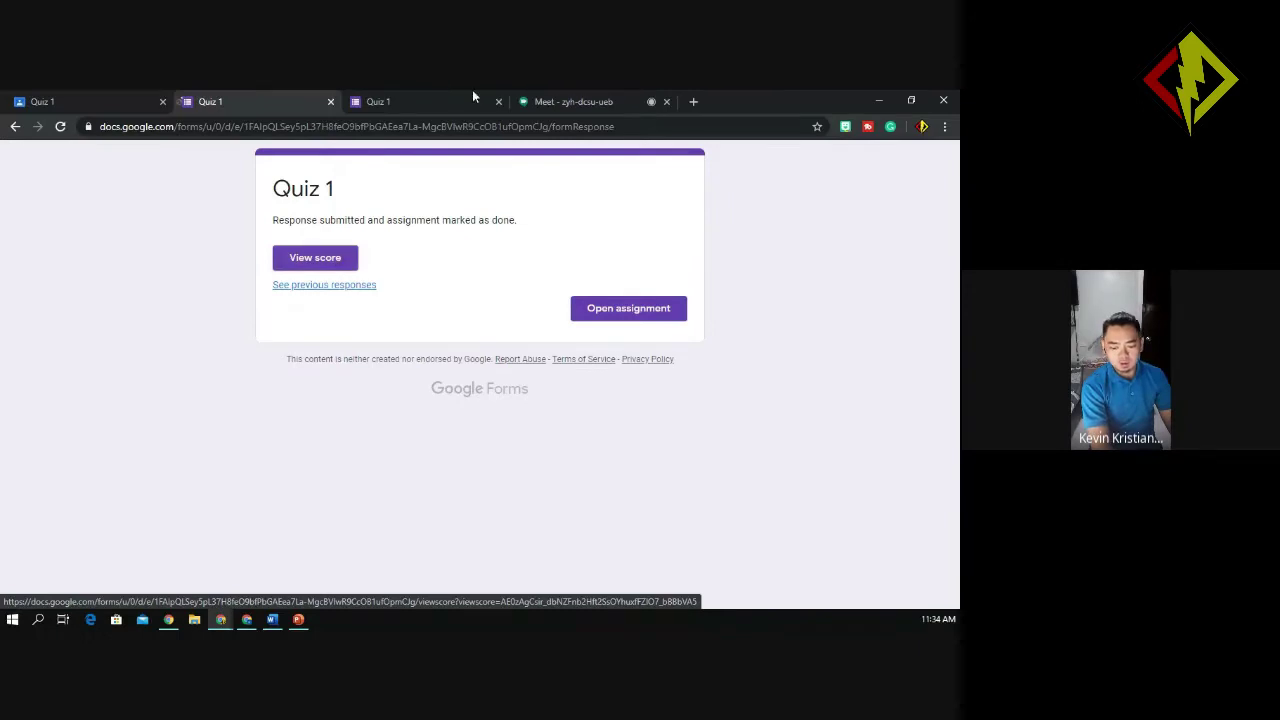
left_click(432, 101)
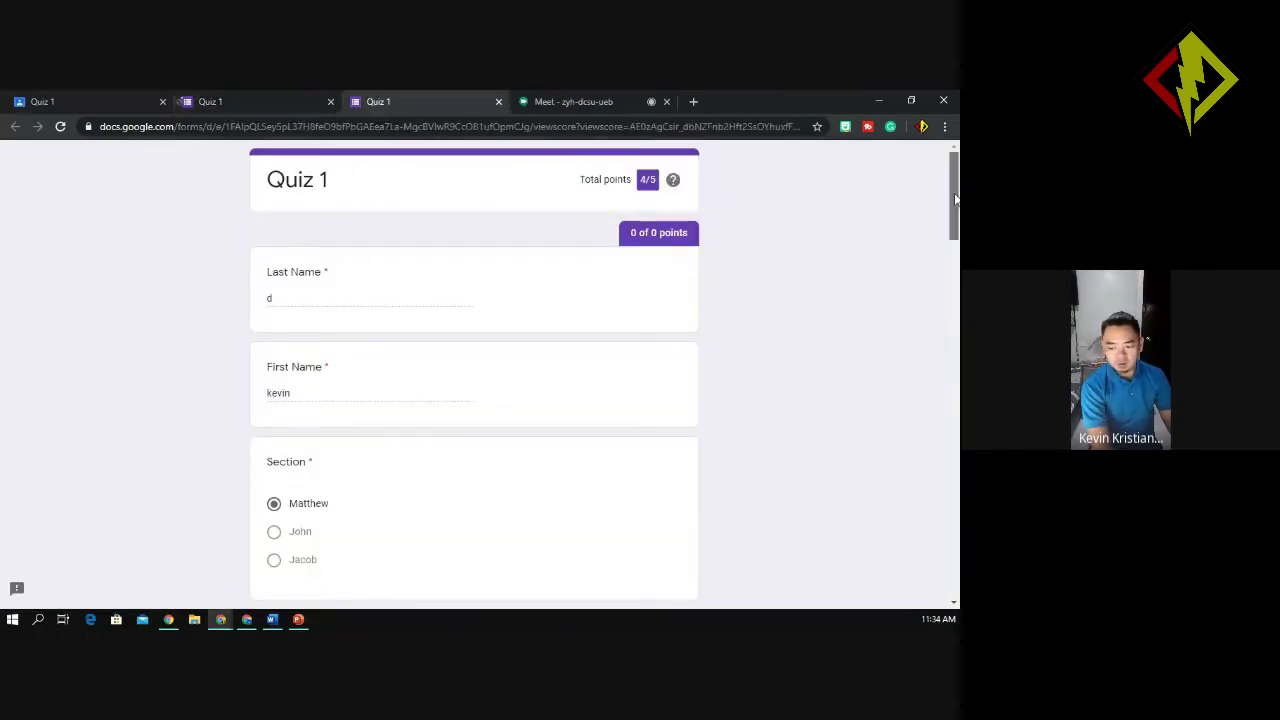
left_click_drag(955, 199, 854, 366)
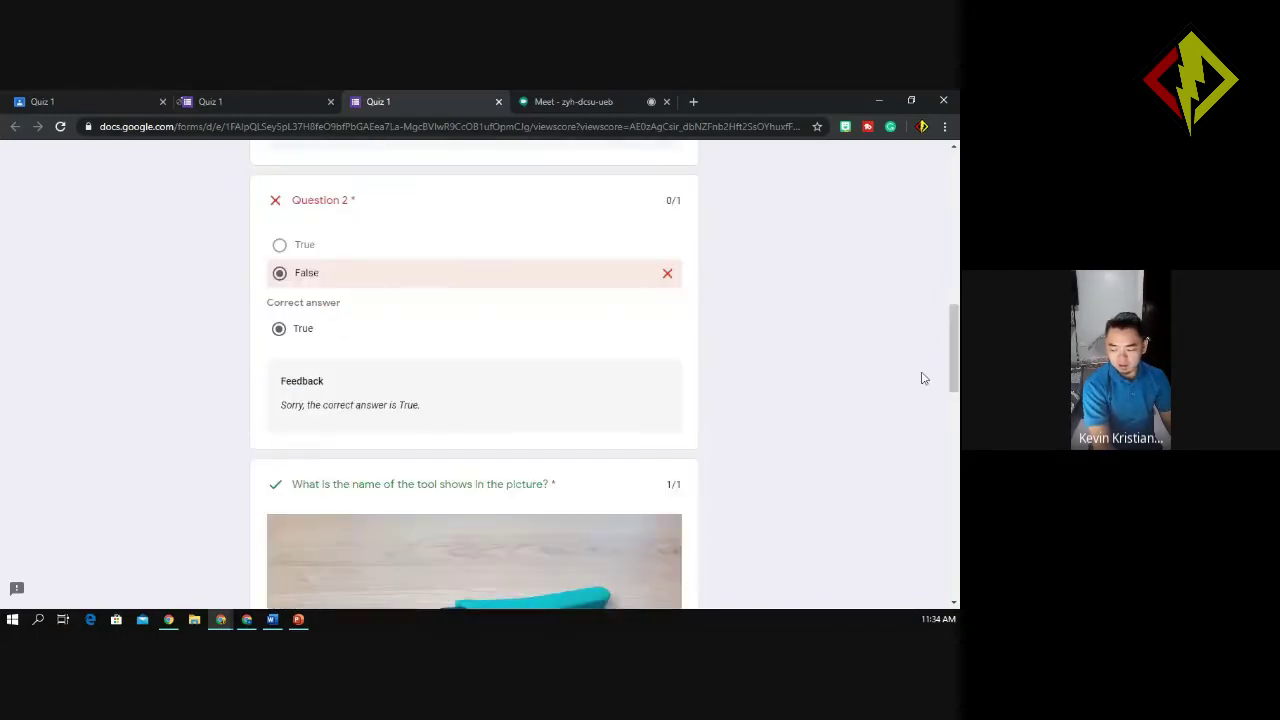
left_click_drag(955, 357, 955, 530)
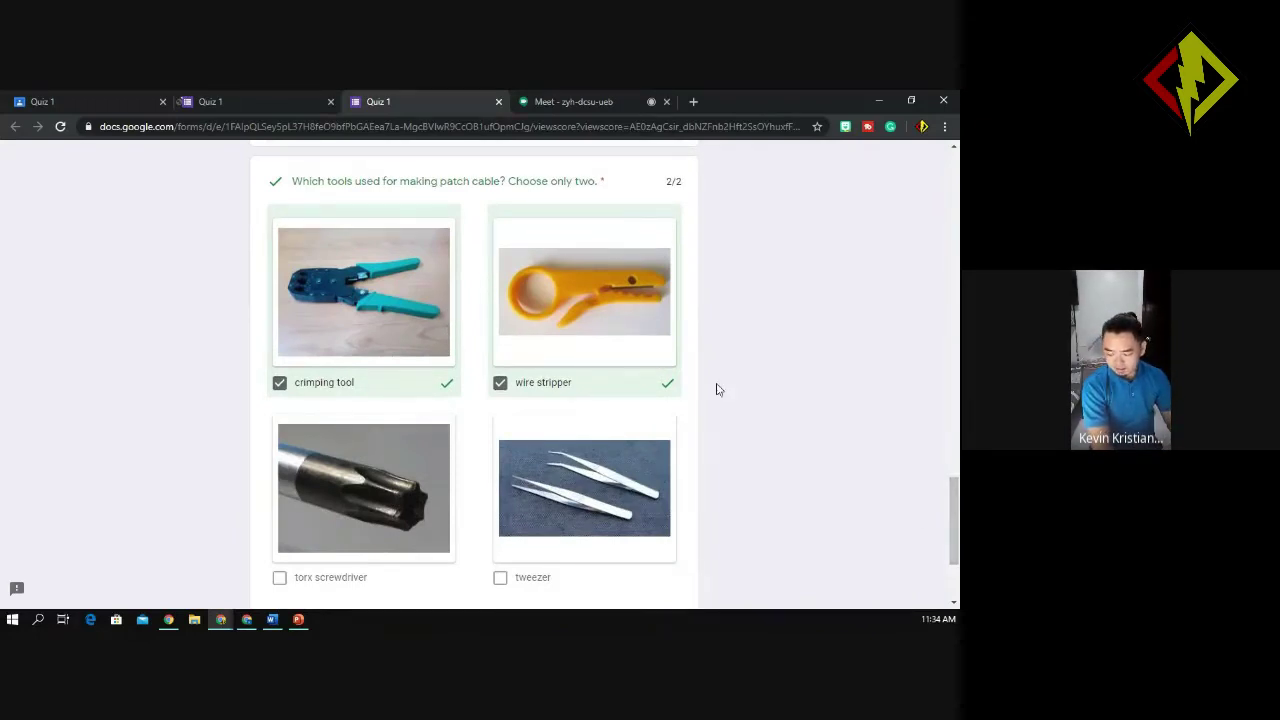
mouse_move(954, 520)
left_mouse_down()
mouse_move(954, 540)
mouse_move(953, 508)
left_mouse_up()
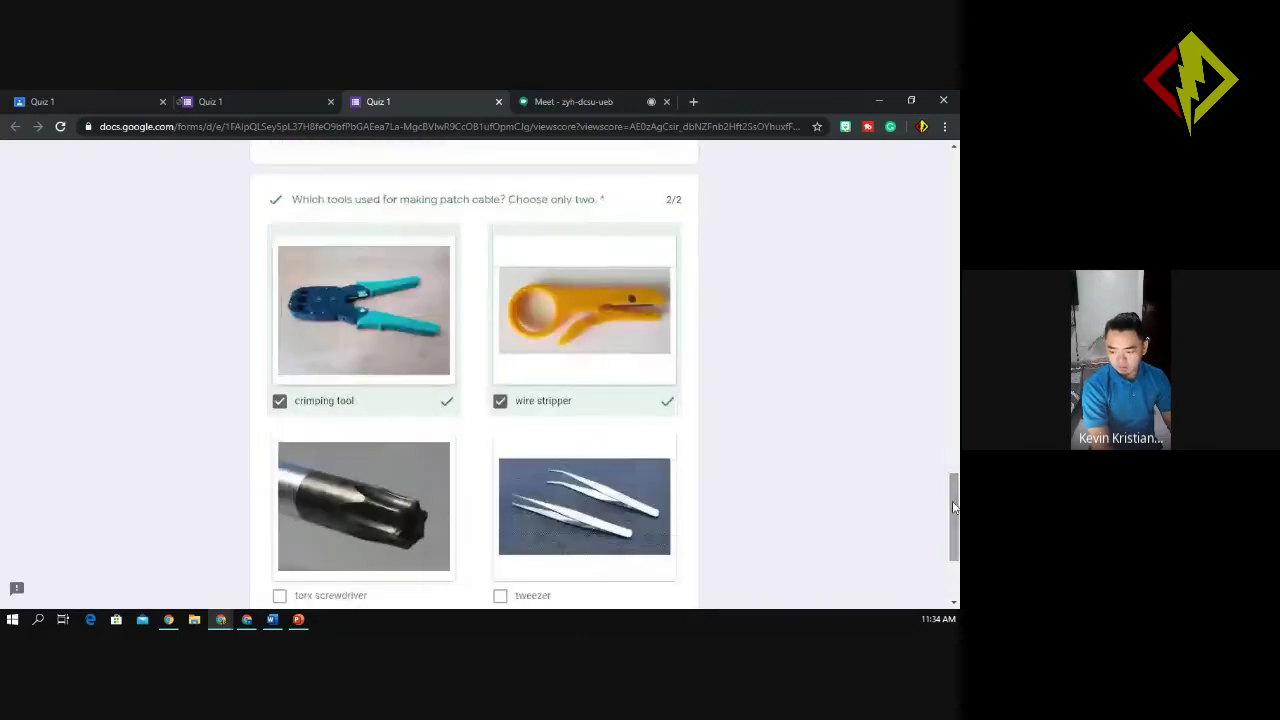
left_click(499, 102)
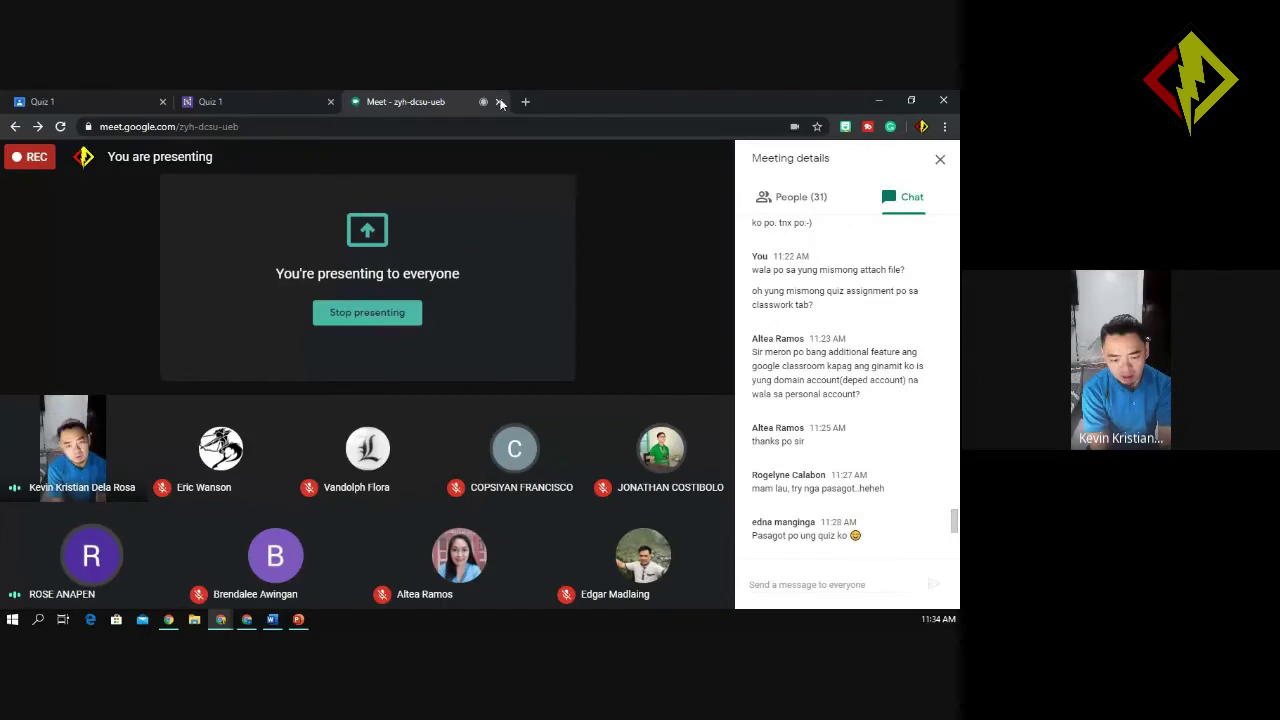
Compare the Quiz 1 submission confirmation with the student's assignment page, and open the assignment from the confirmation
left_click(248, 99)
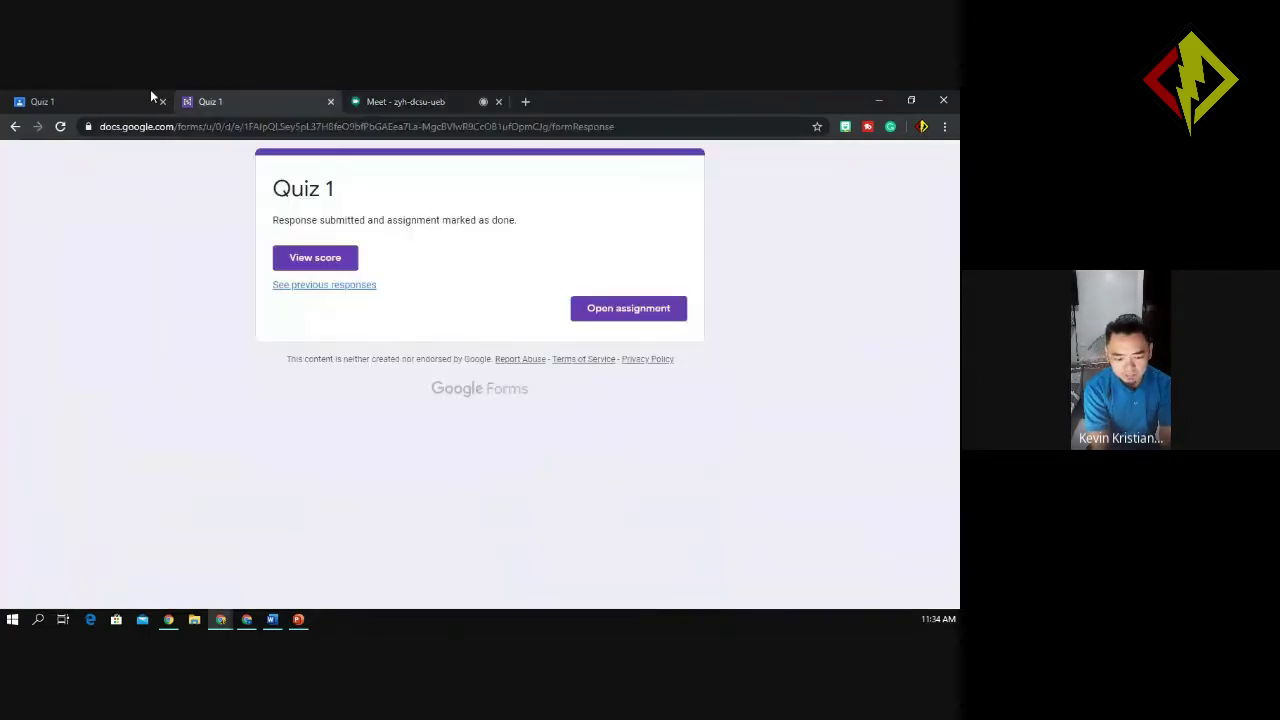
left_click(98, 99)
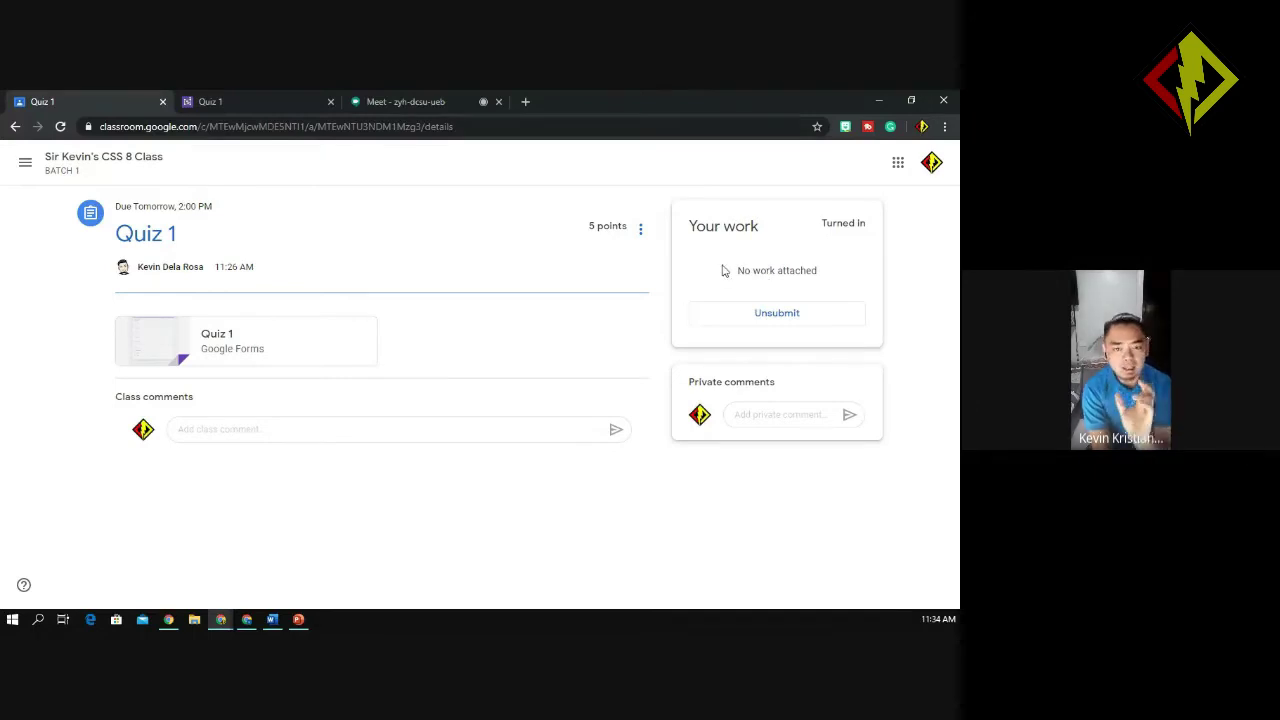
left_click(296, 100)
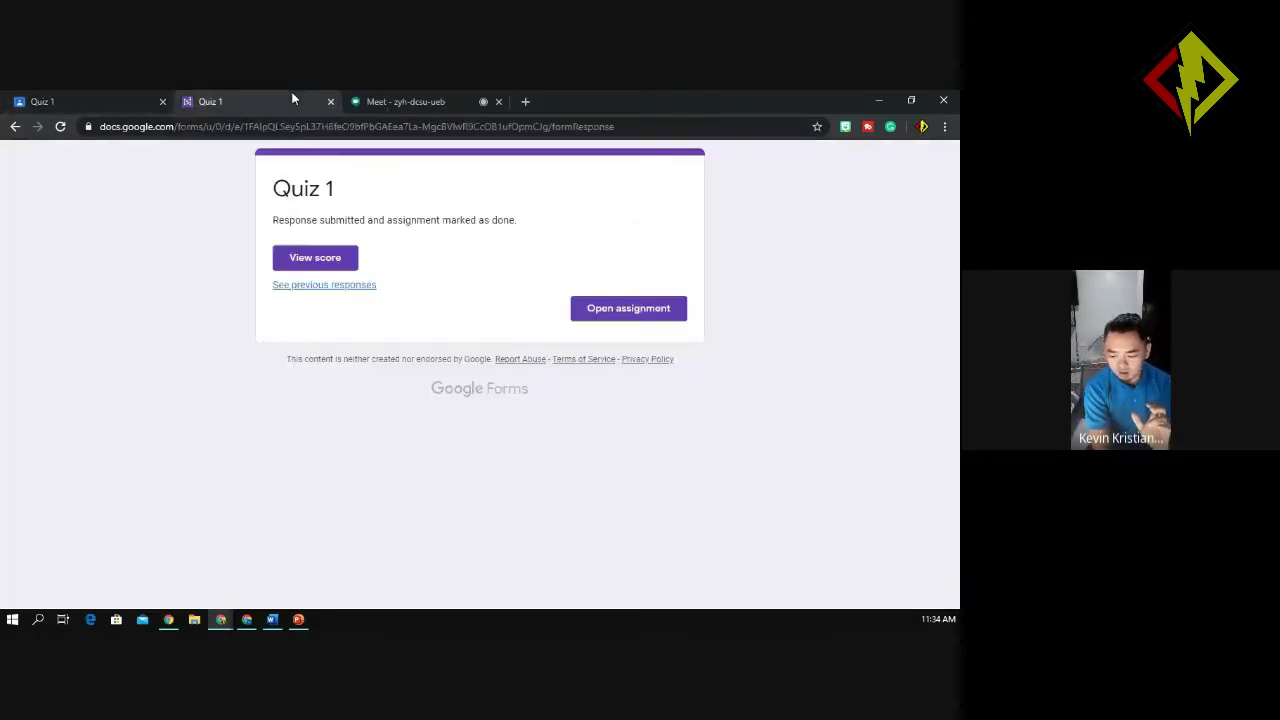
left_click(597, 318)
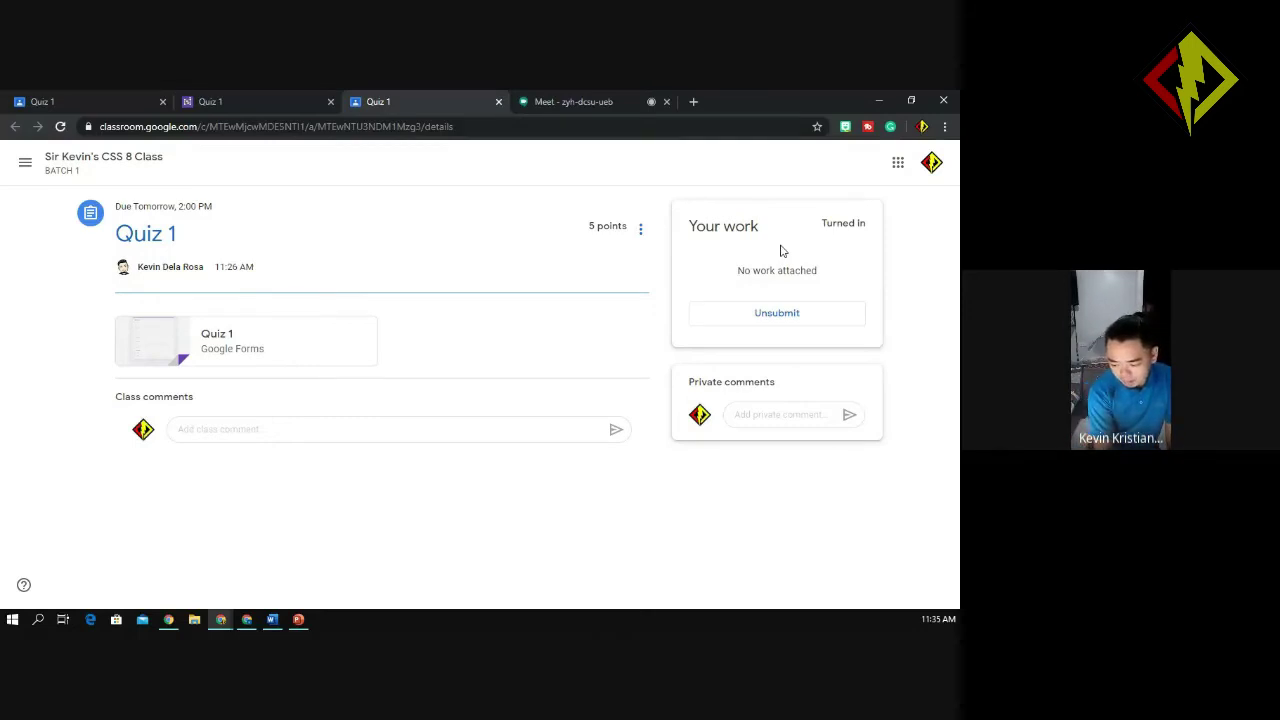
Unsubmit the student's Quiz 1 work and mark the assignment as done again without attaching a file
left_click(748, 415)
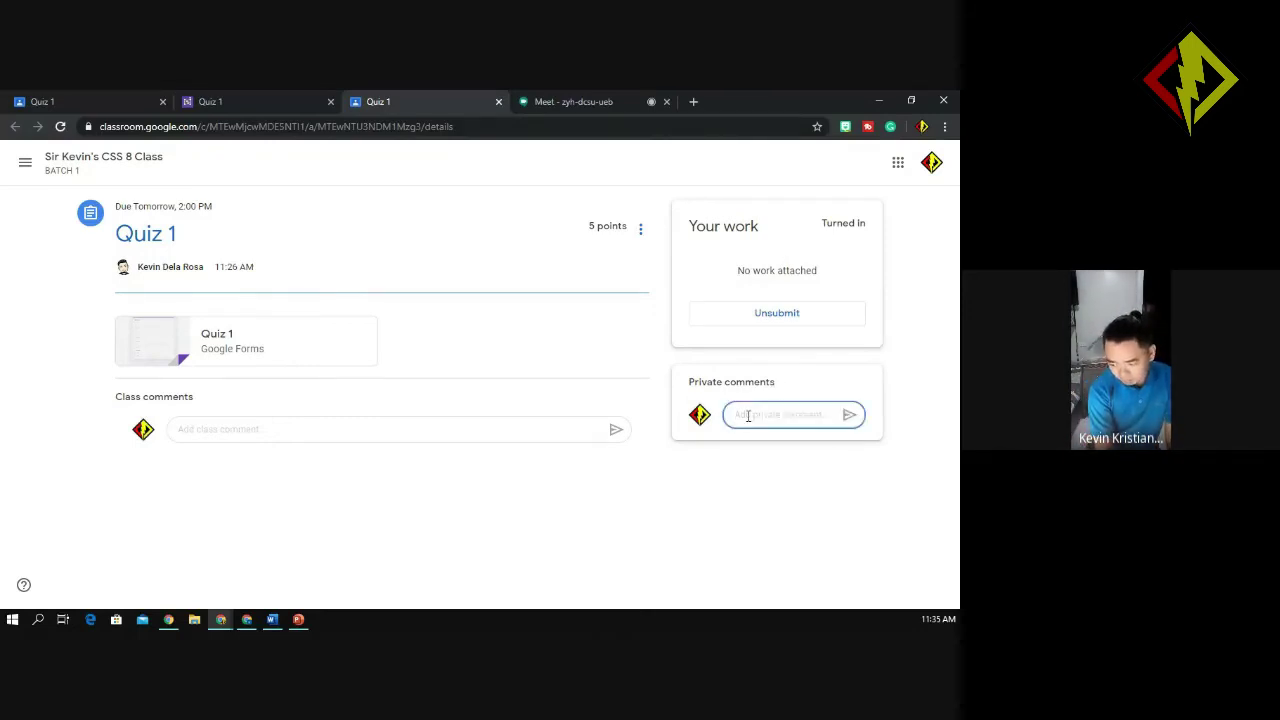
left_click(778, 316)
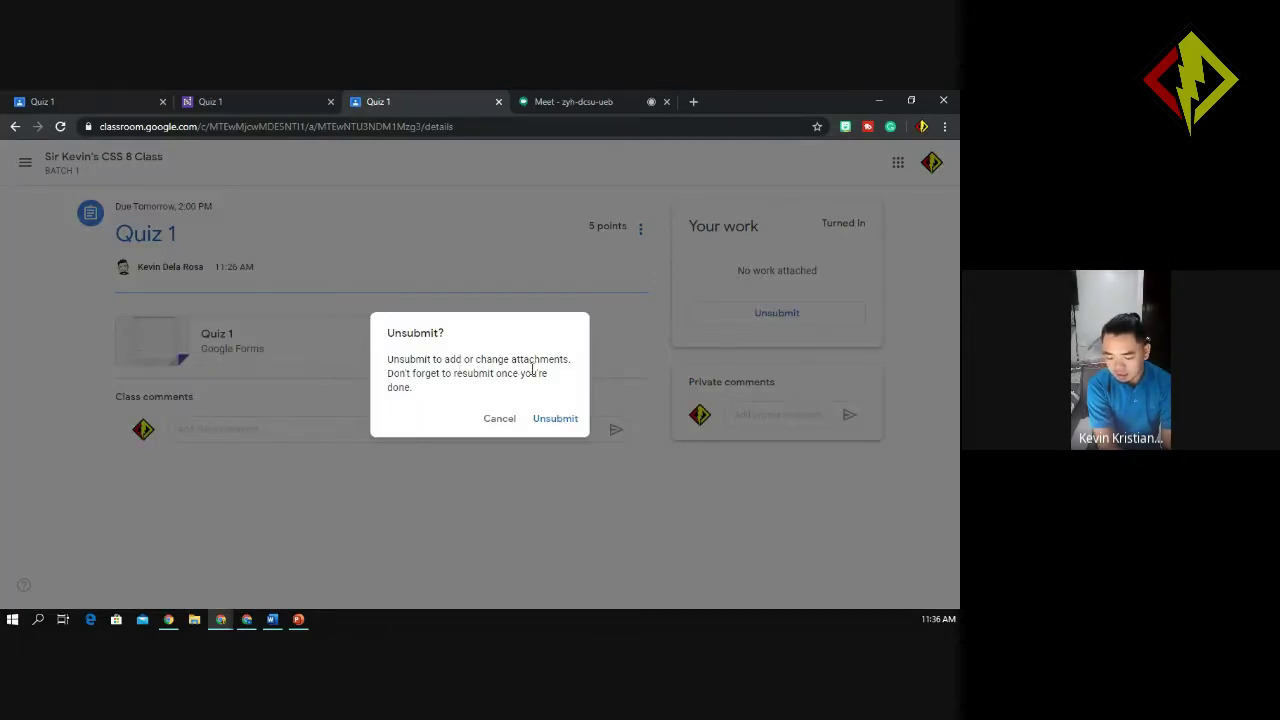
left_click(553, 421)
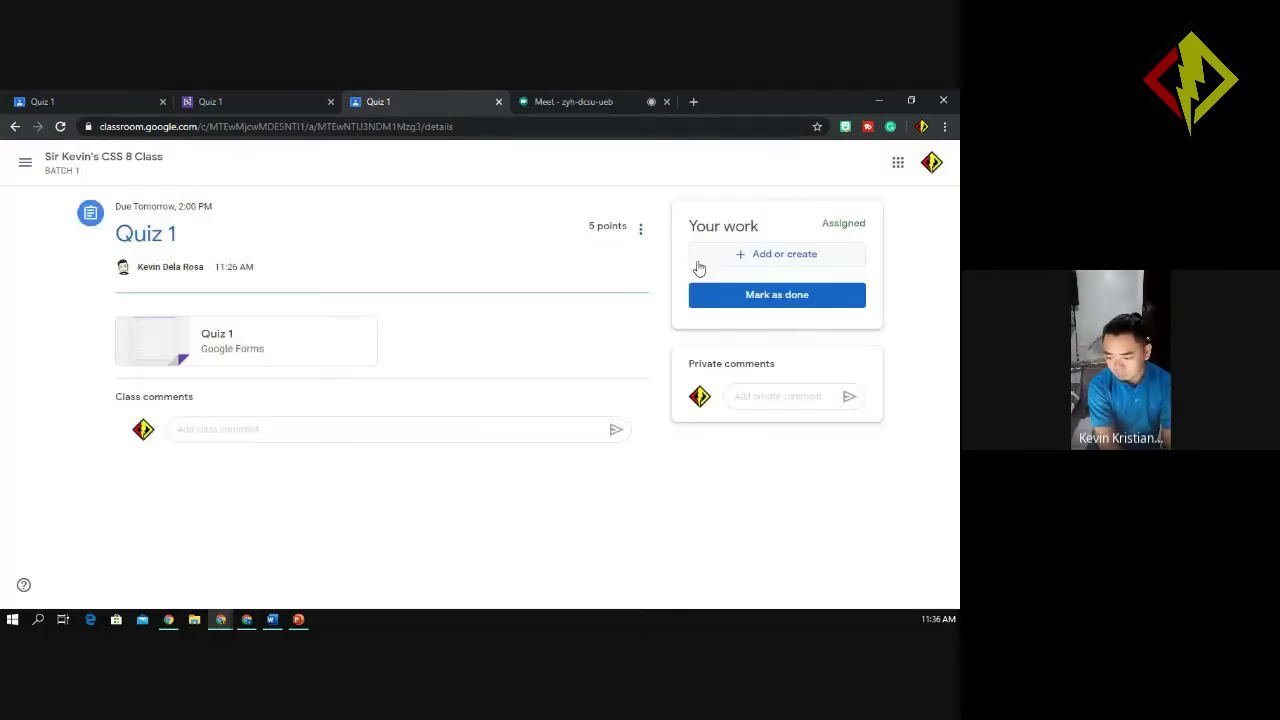
left_click(741, 299)
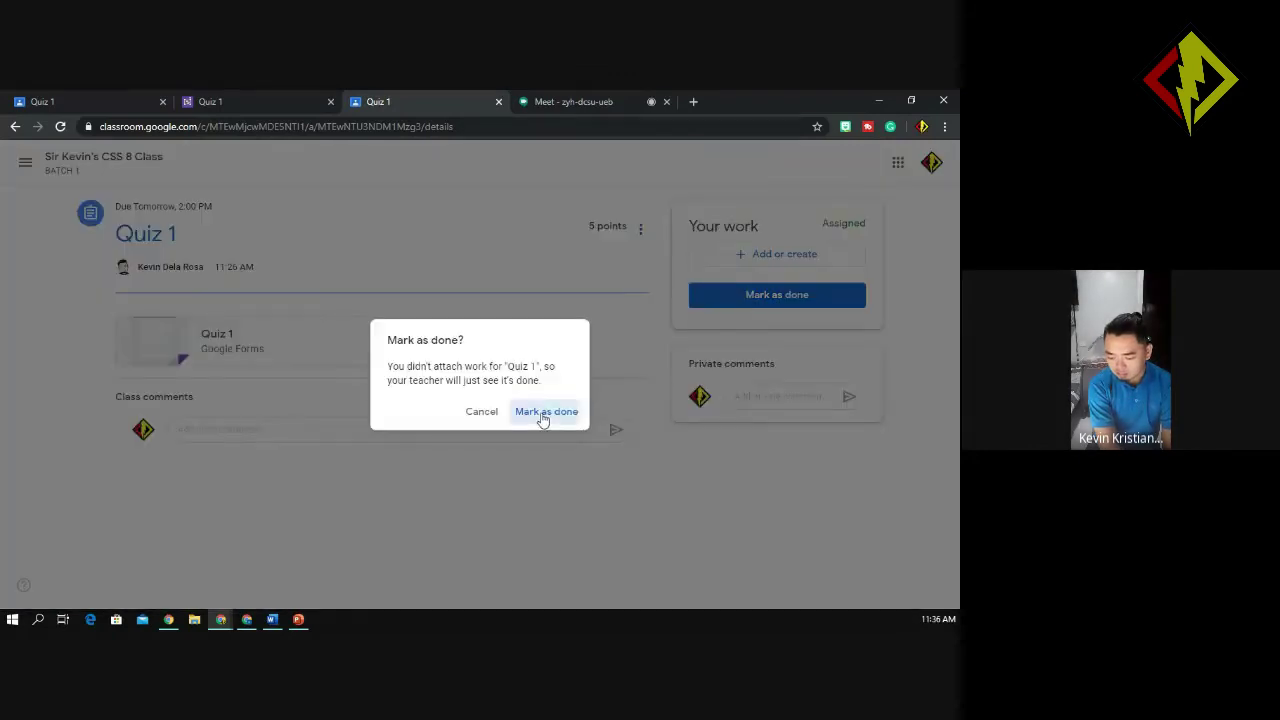
left_click(541, 416)
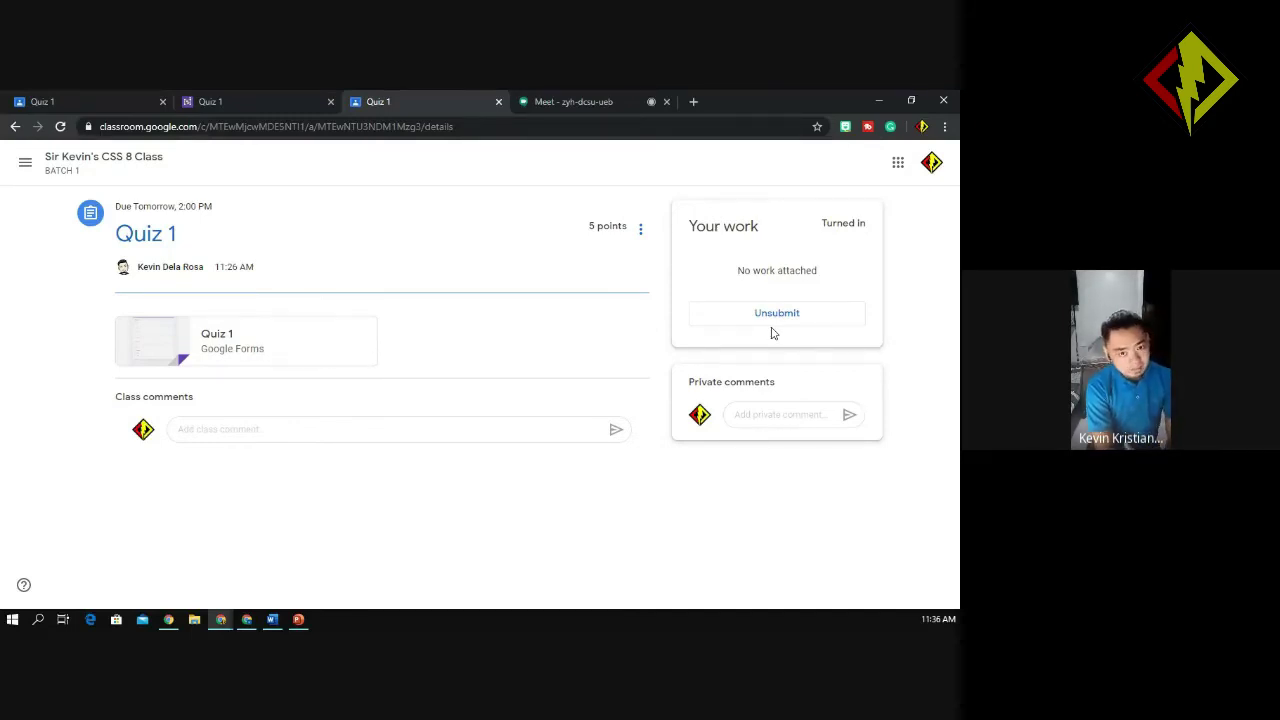
Post the private comment "Thank mam! God bless po" on the student's Quiz 1 assignment
left_click(765, 412)
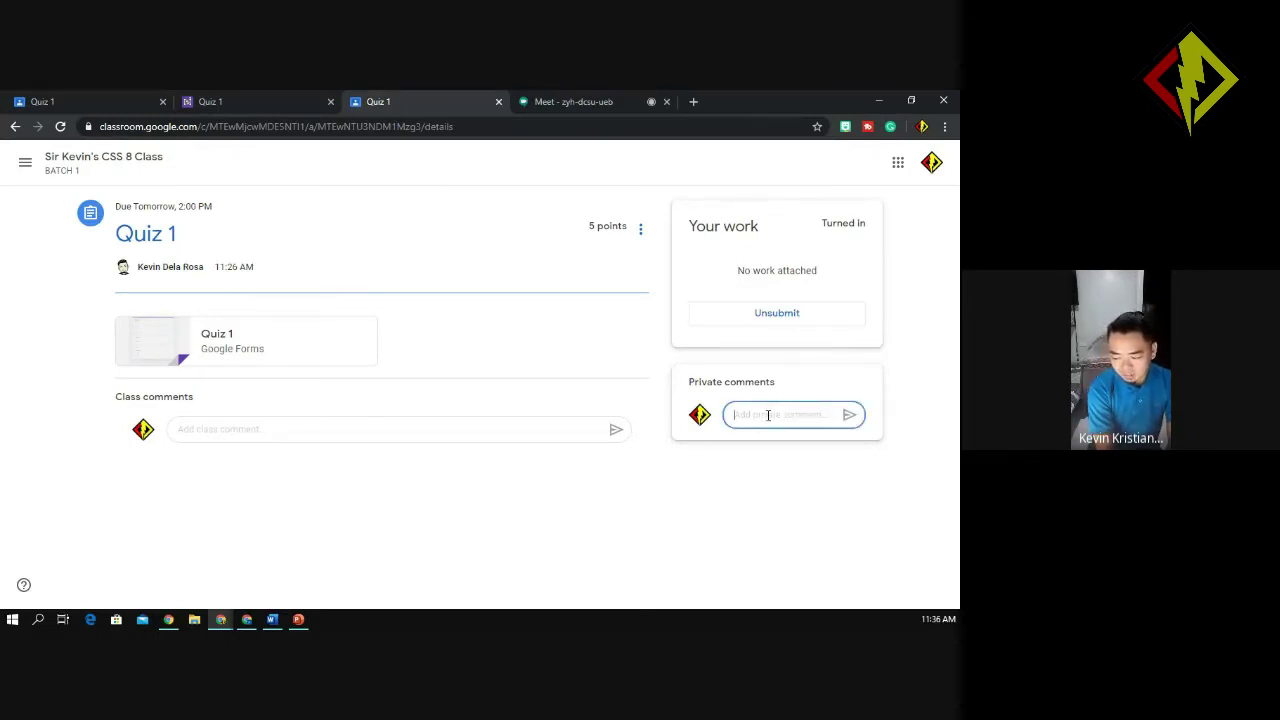
type("Thnak mama")
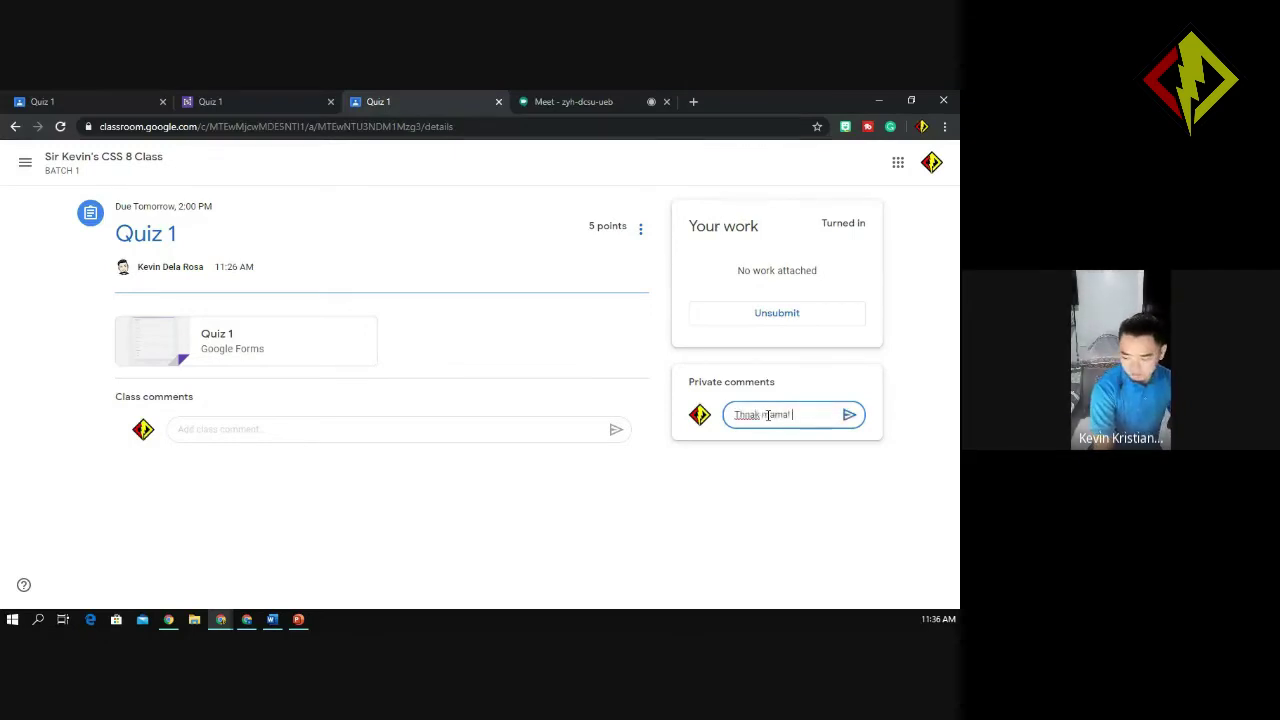
type("!")
left_click(755, 414)
key("BackSpace")
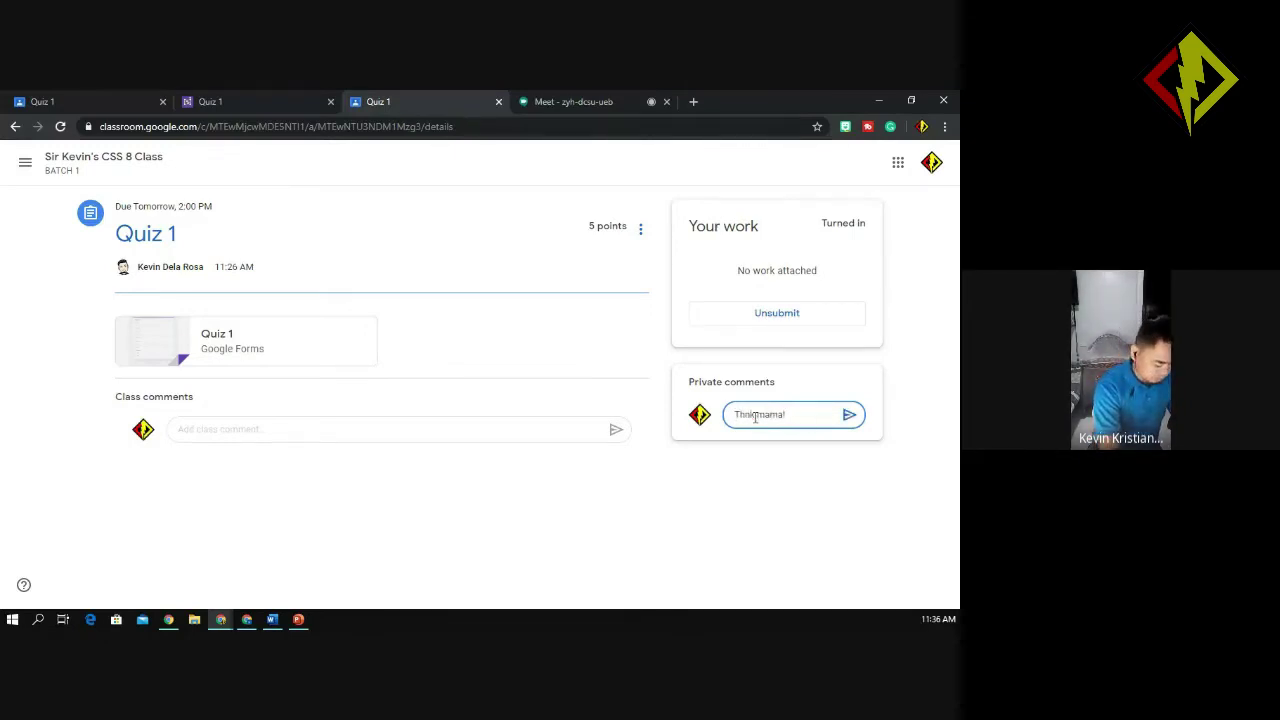
type("am!")
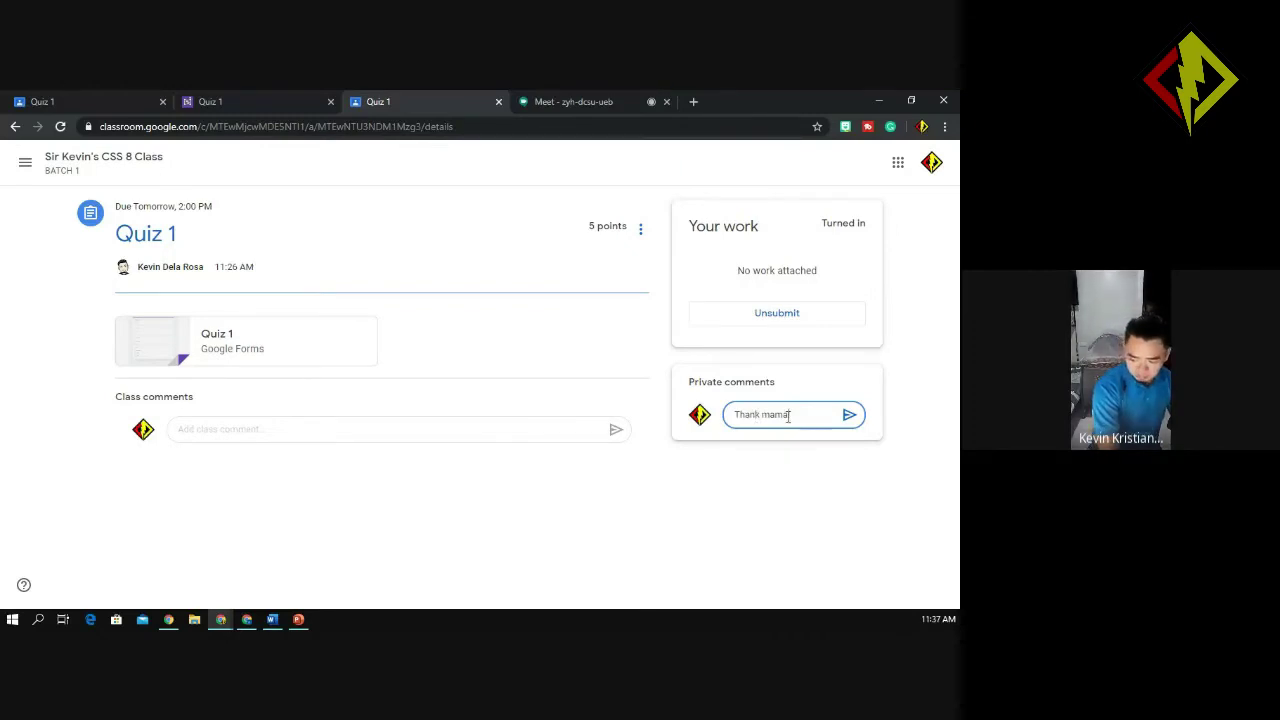
type(" G")
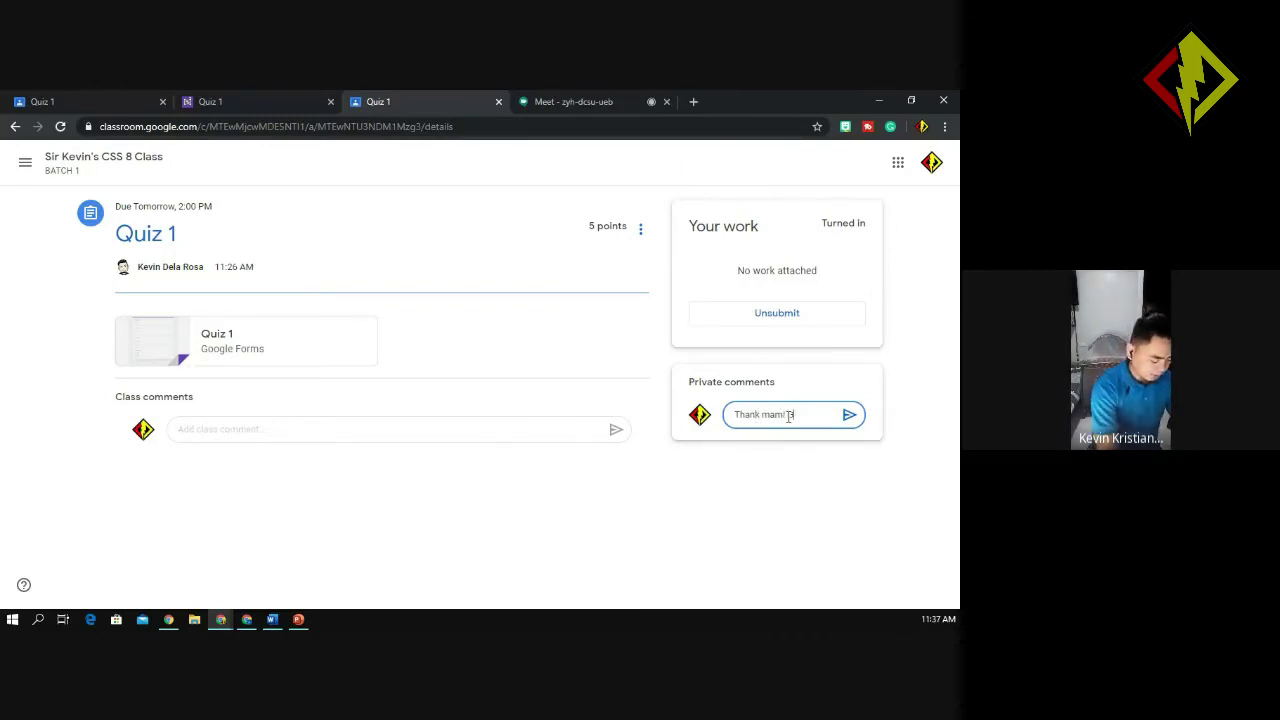
type("od bless po")
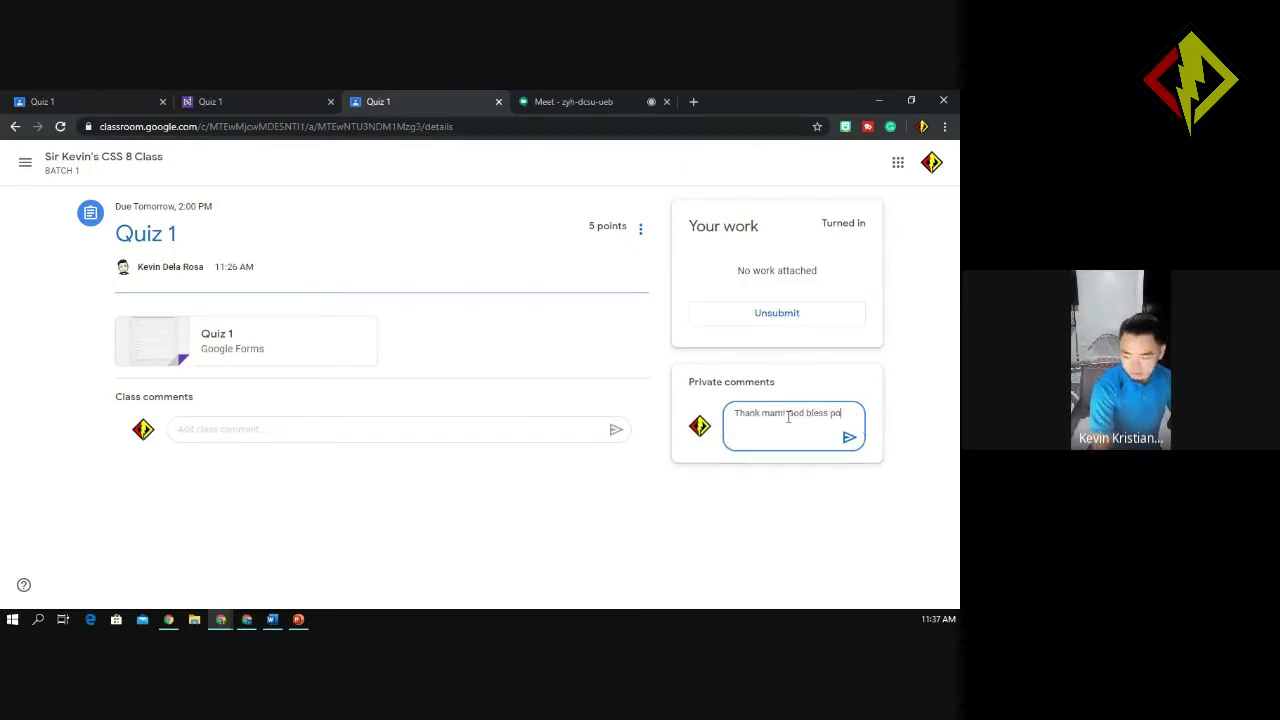
left_click(846, 441)
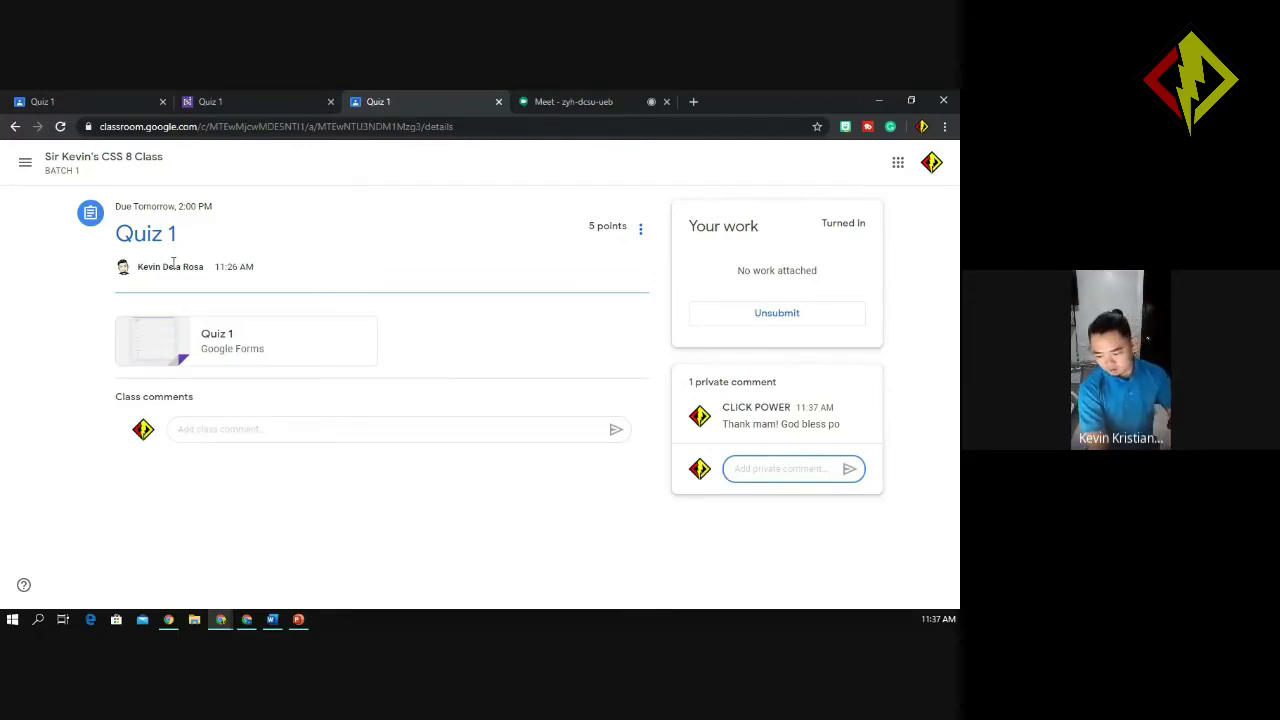
Switch to the teacher's account, open the Quiz 1 student work from Classwork, and view the turned-in student's submission
left_click(301, 93)
left_click(93, 95)
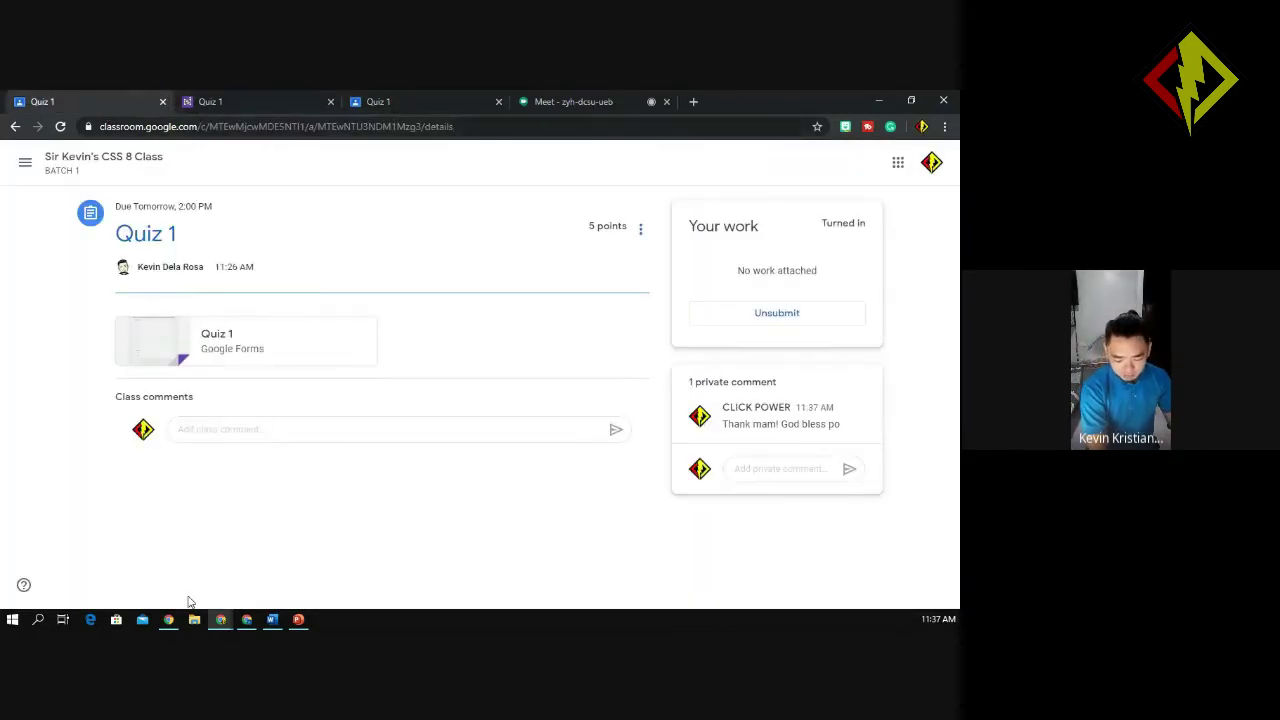
left_click(168, 619)
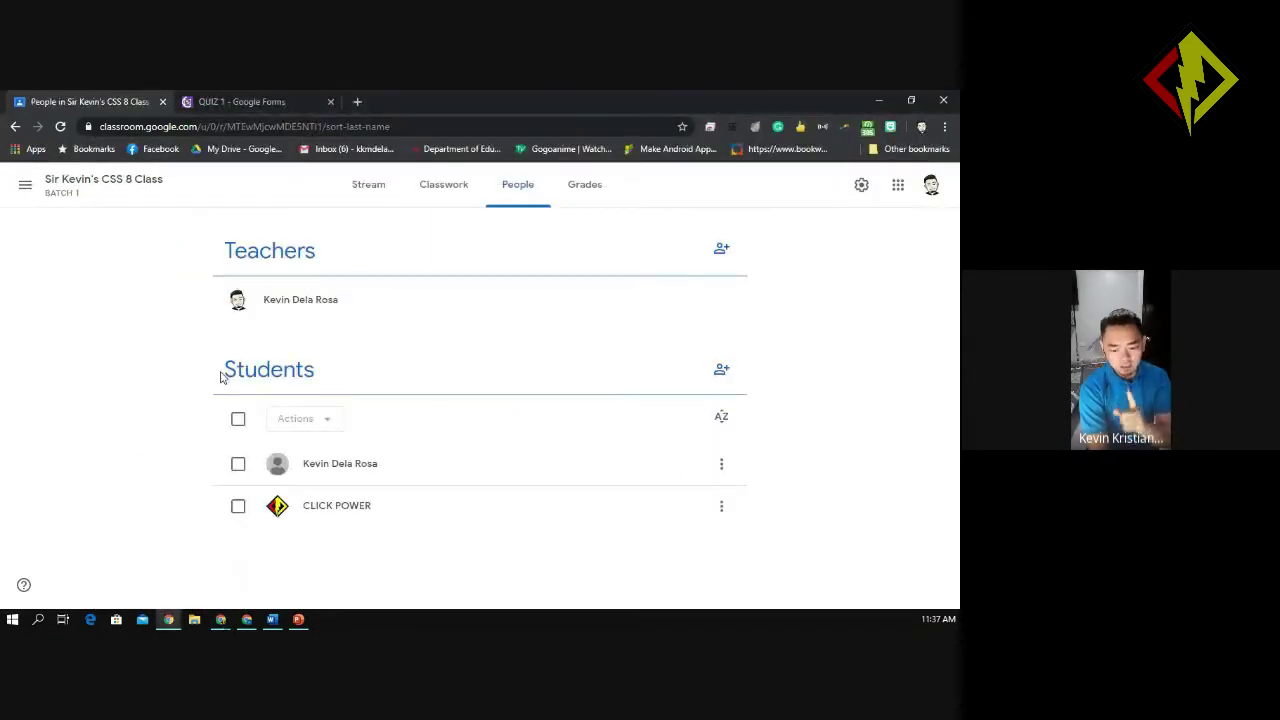
left_click(432, 200)
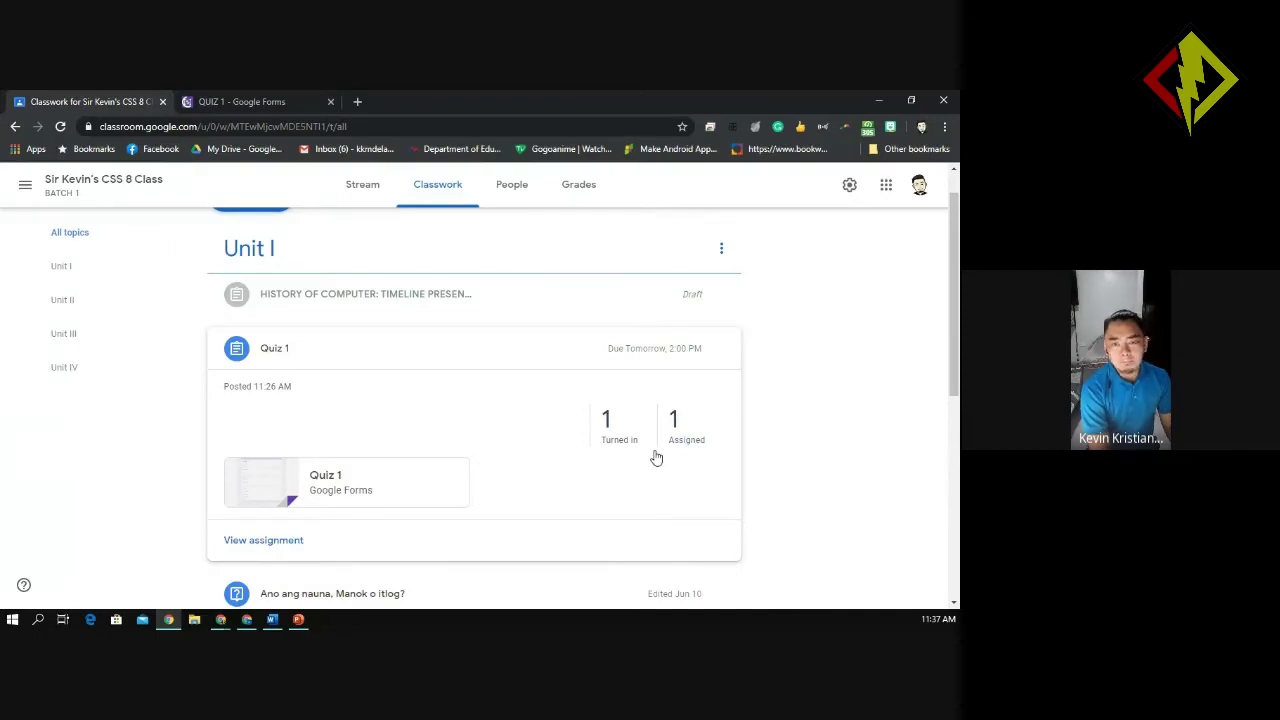
left_click_drag(952, 338, 954, 370)
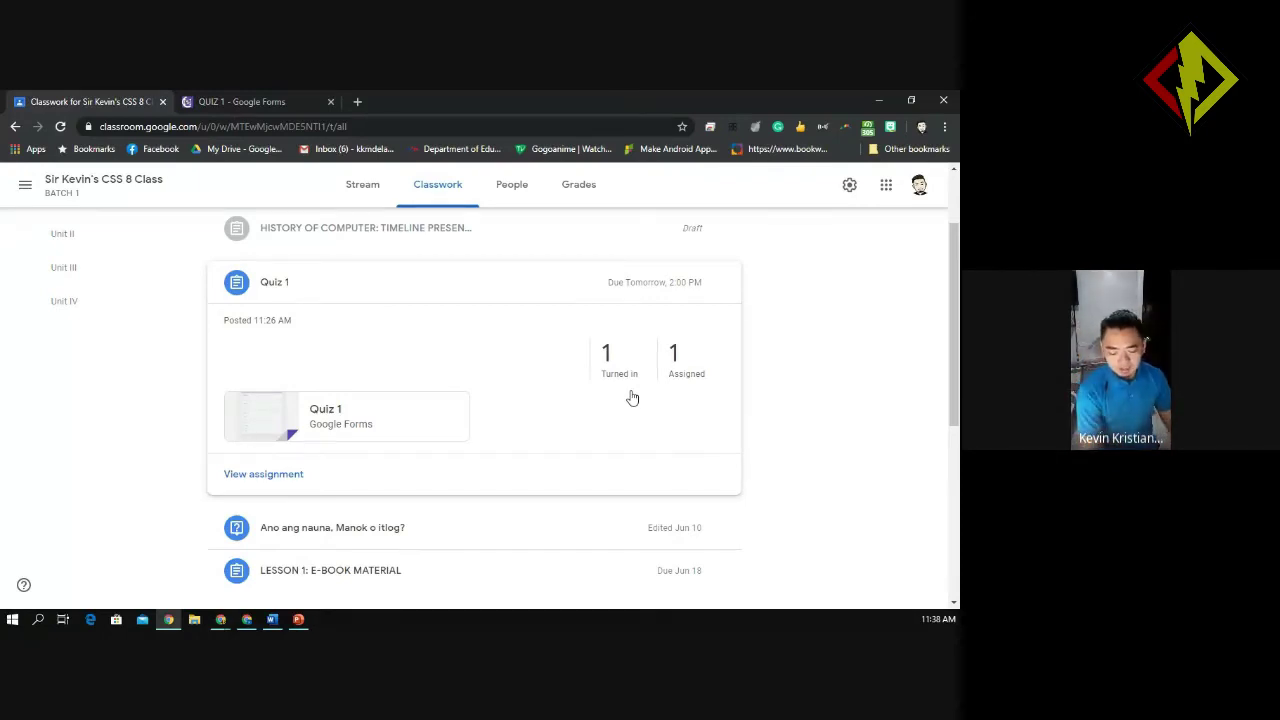
left_click(264, 475)
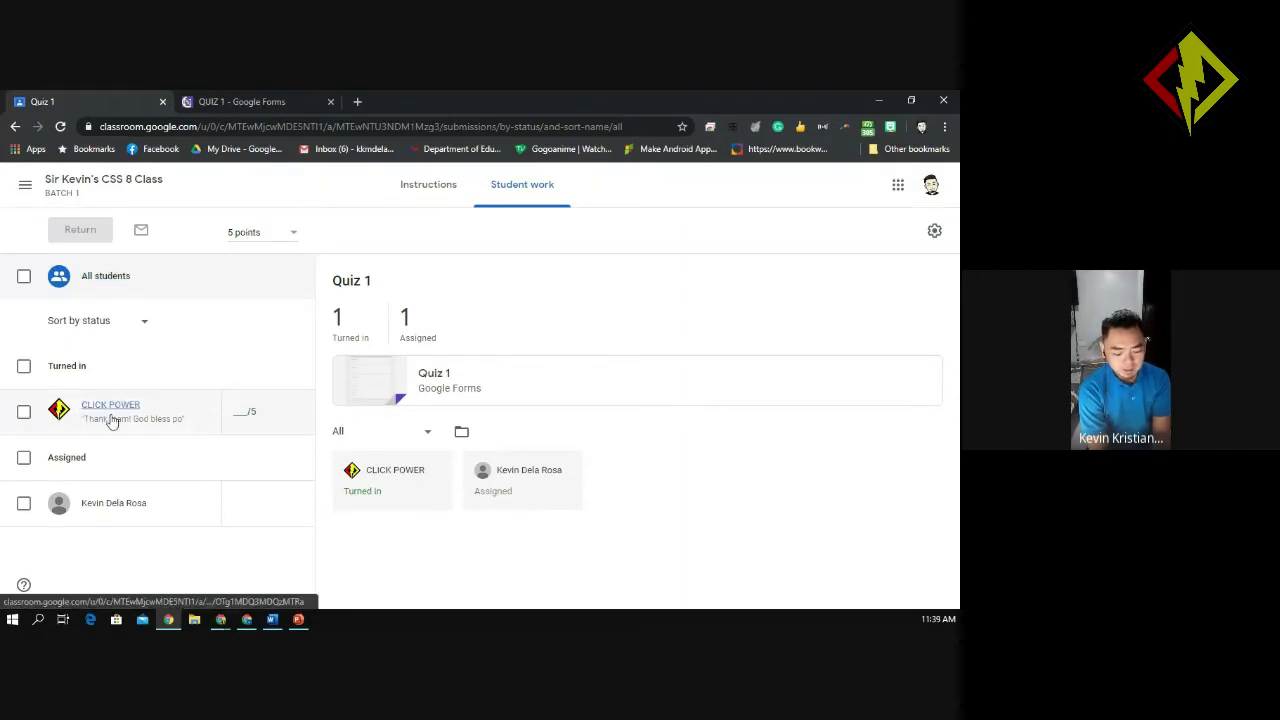
left_click(203, 420)
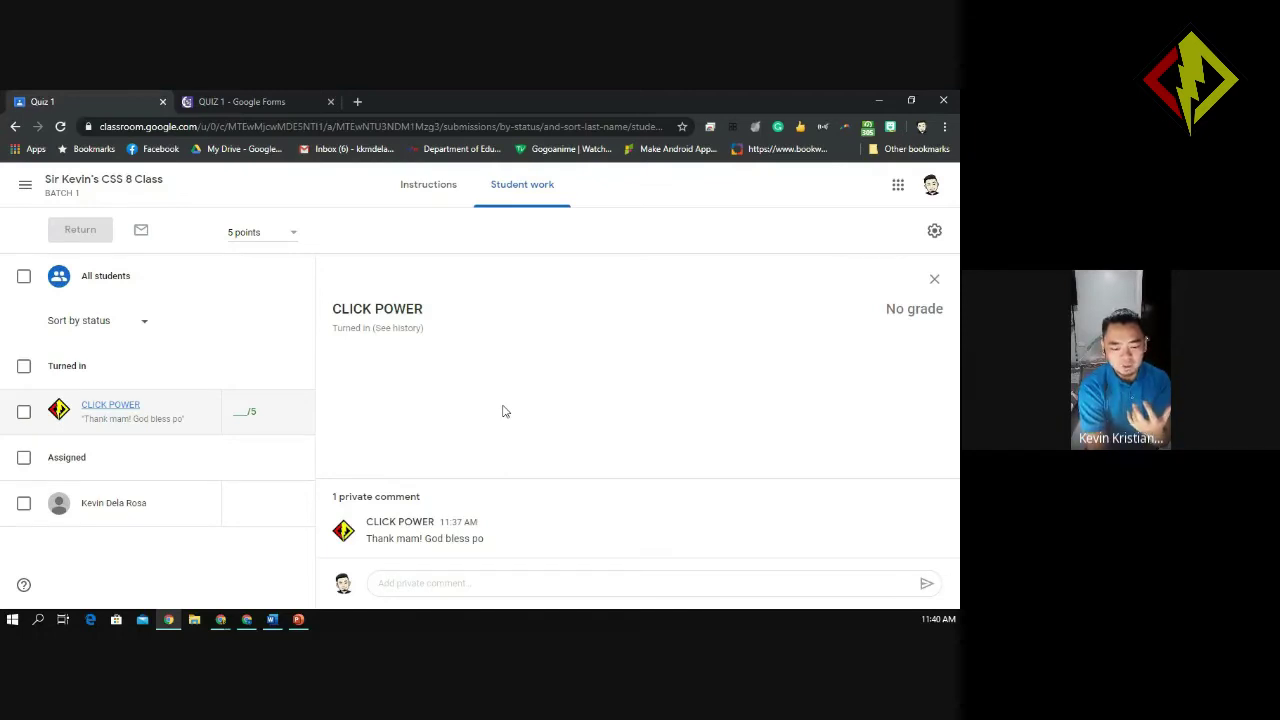
Review the response summary of the QUIZ 1 form and compare it with the student's ungraded submission in Classroom
left_click(251, 100)
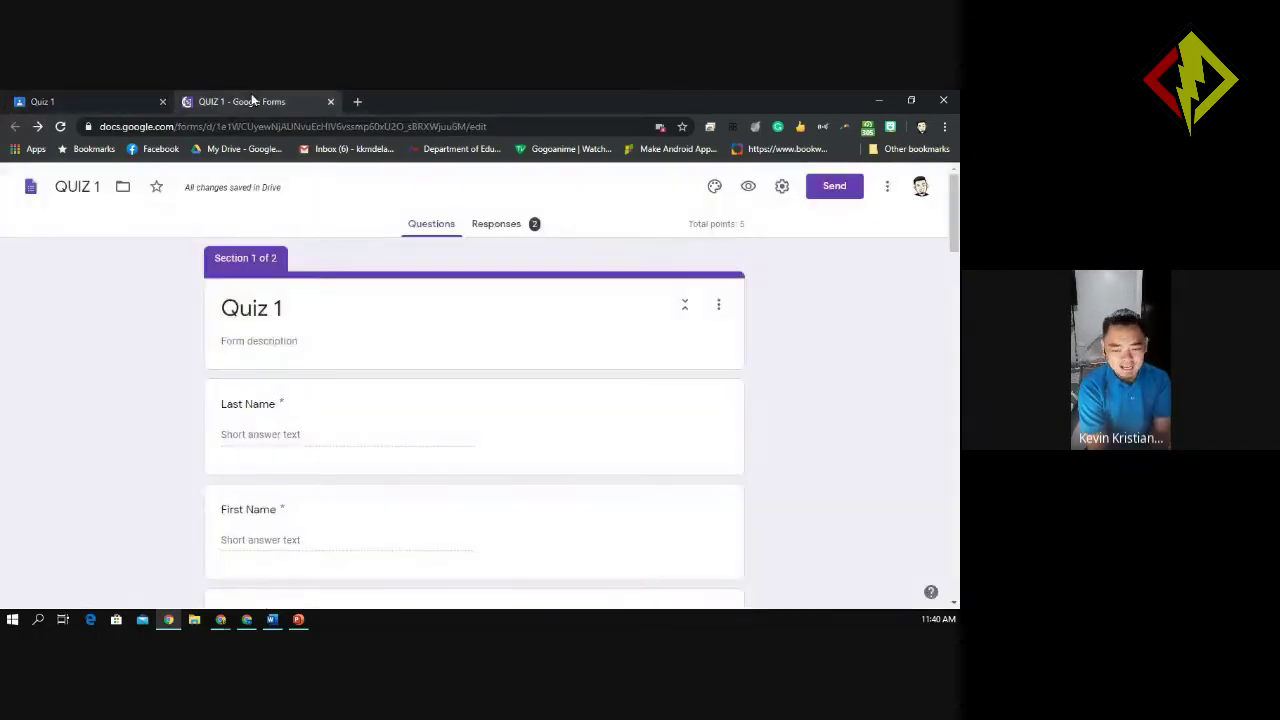
left_click(491, 226)
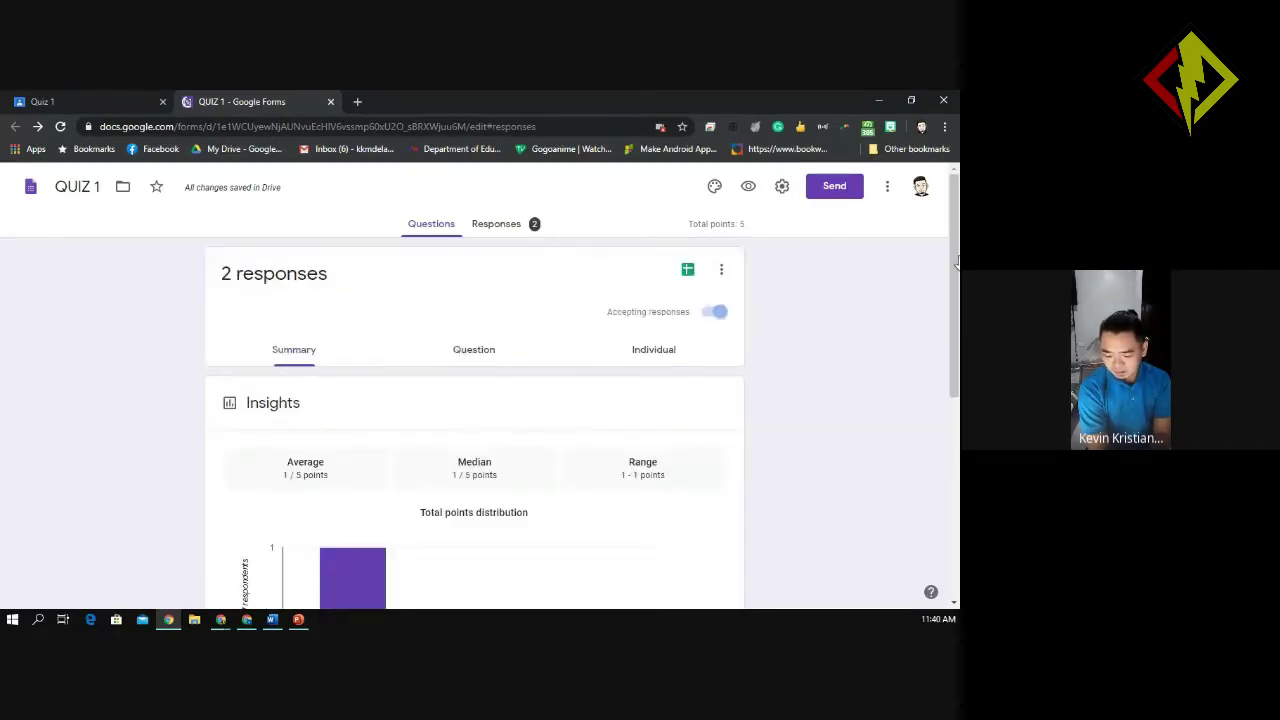
left_click_drag(957, 262, 938, 316)
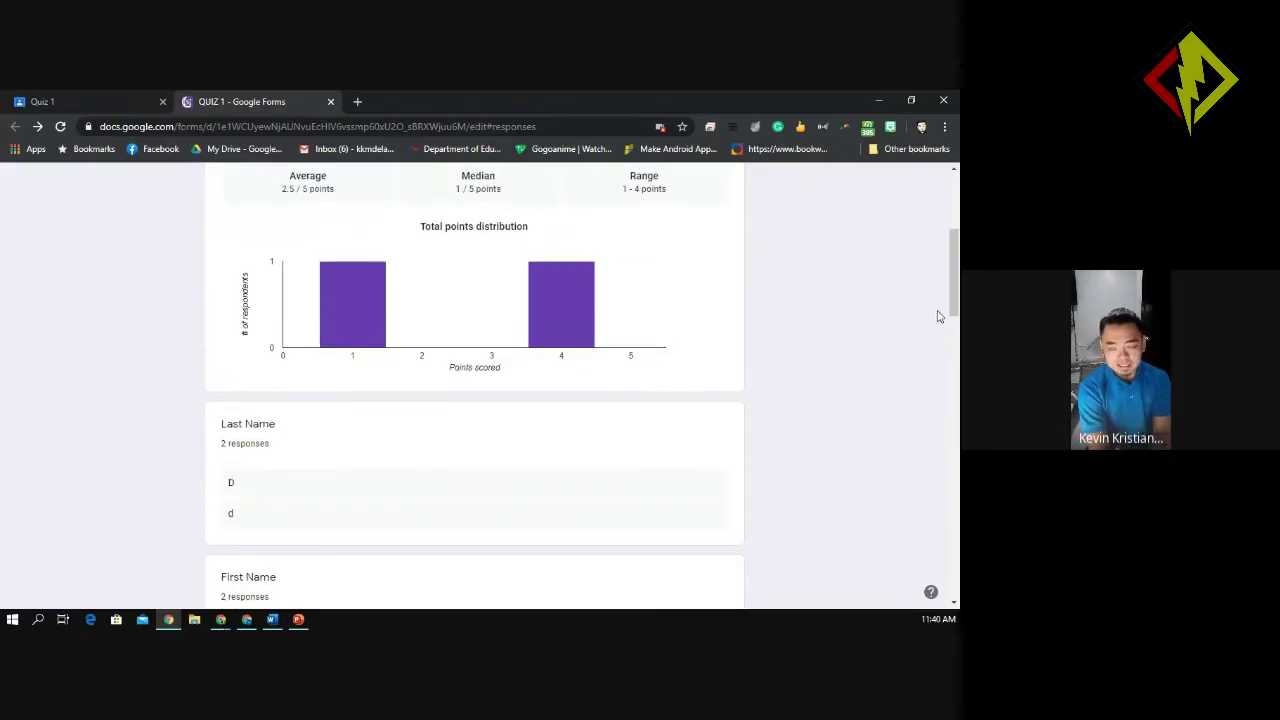
left_click_drag(955, 277, 950, 210)
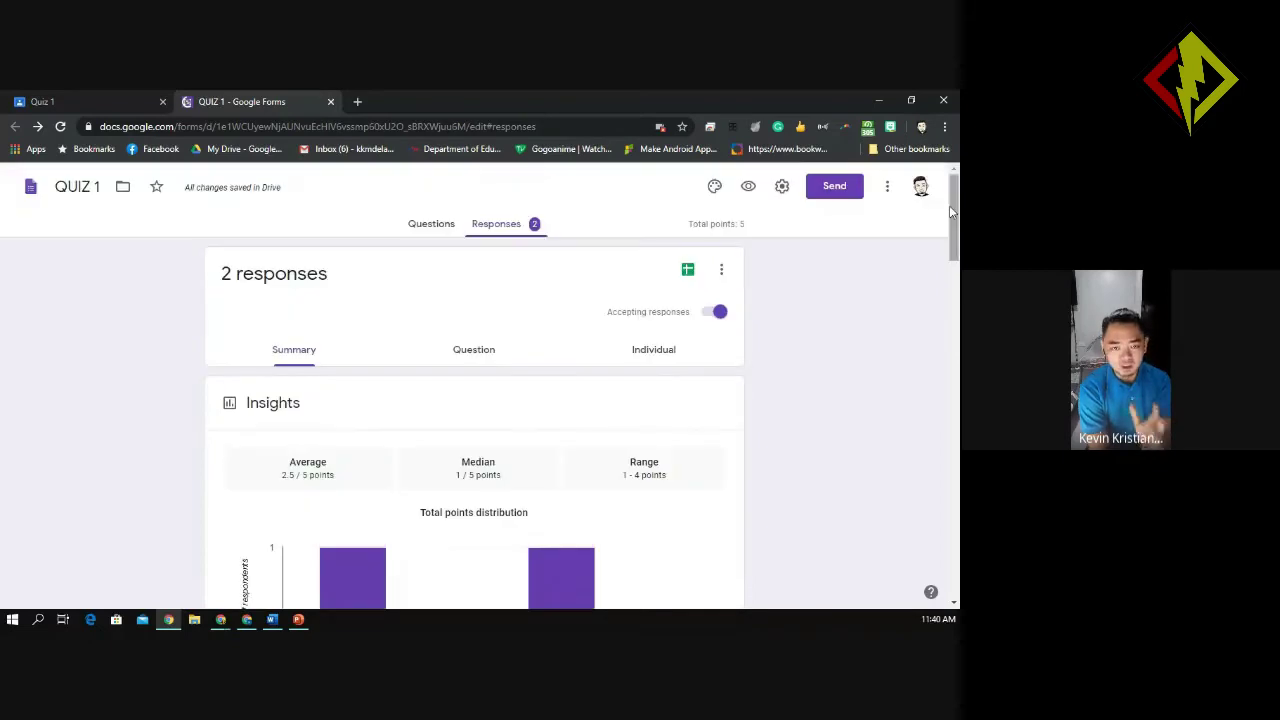
left_click(97, 95)
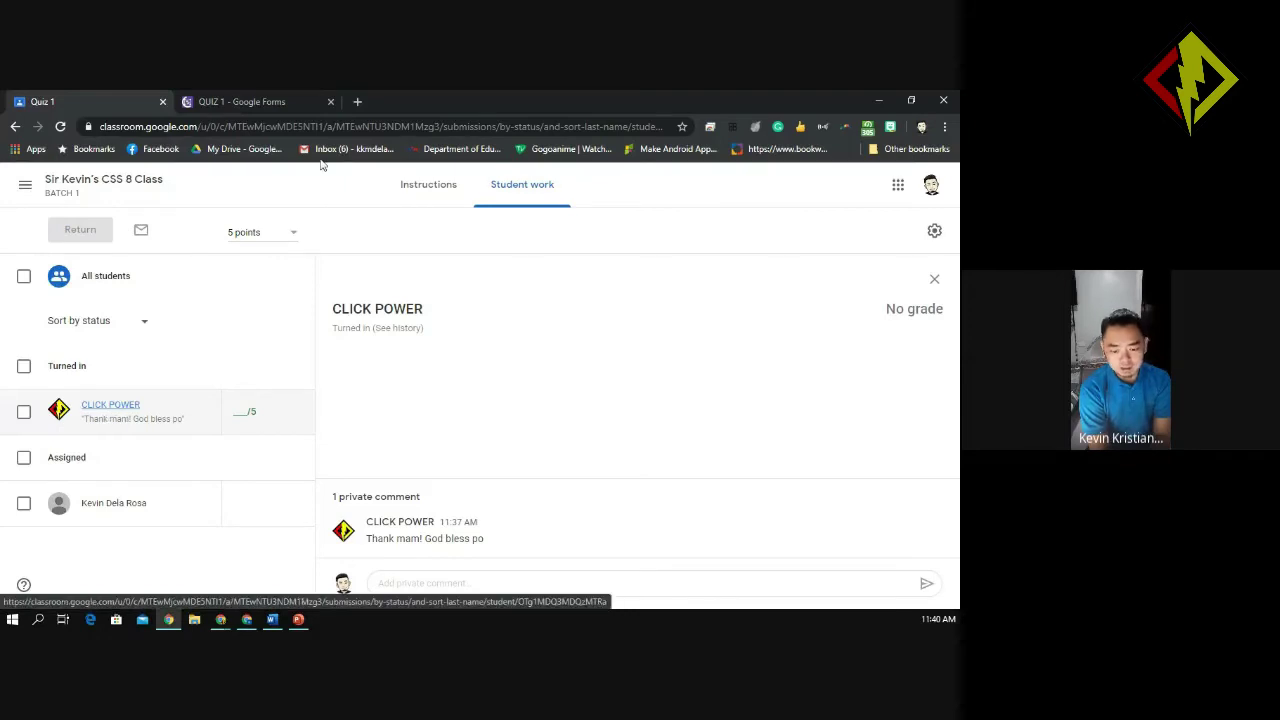
left_click(268, 102)
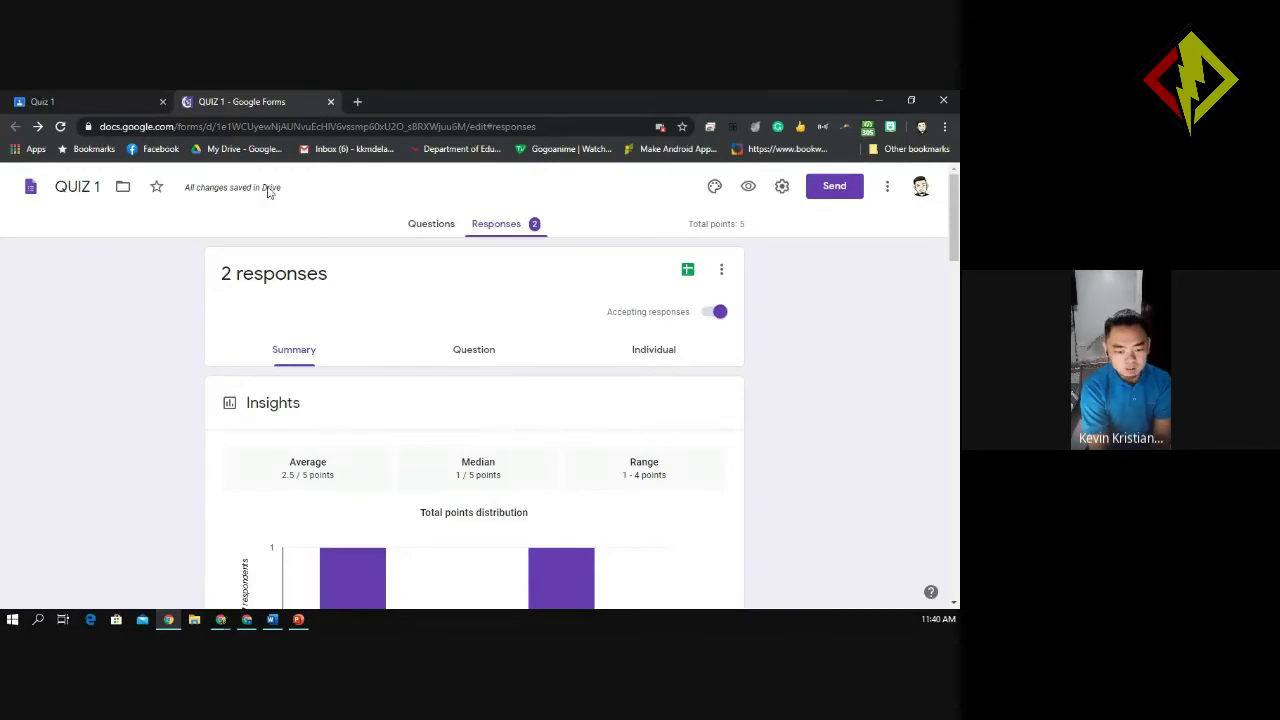
Check the student's Quiz 1 submission against the form, close the QUIZ 1 form, and return to the class's Classwork page
left_click(76, 101)
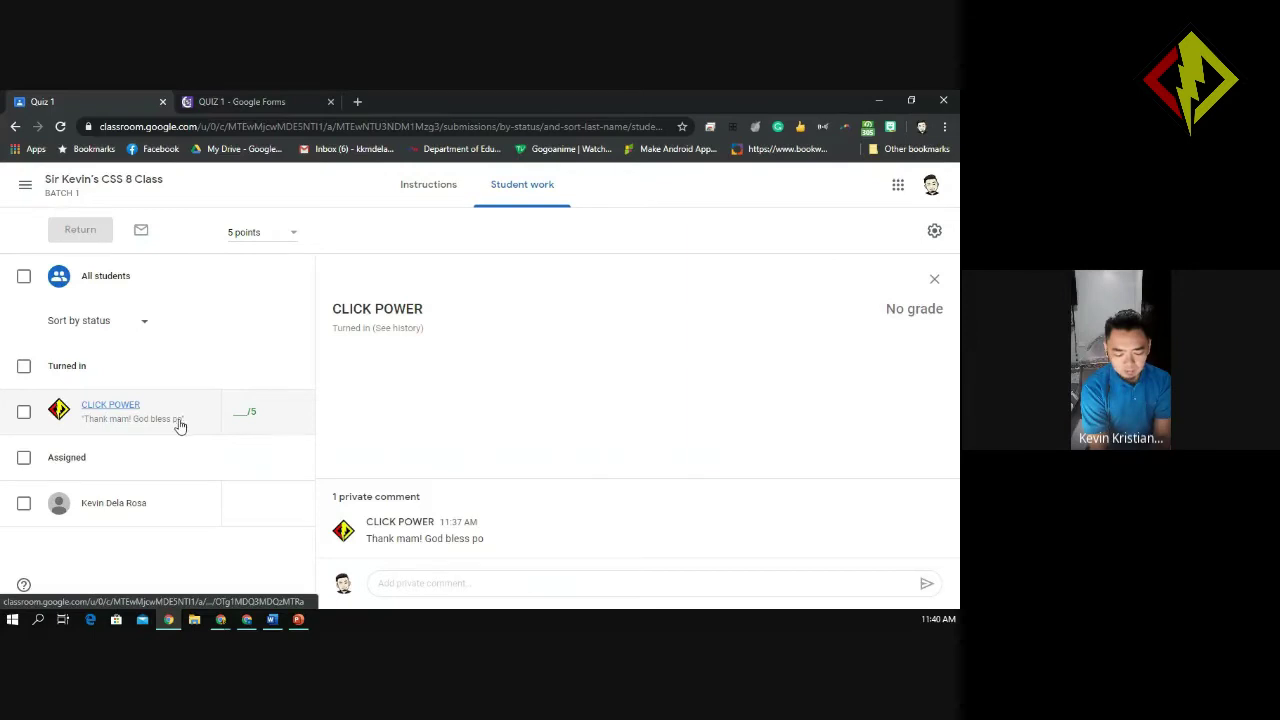
left_click(259, 102)
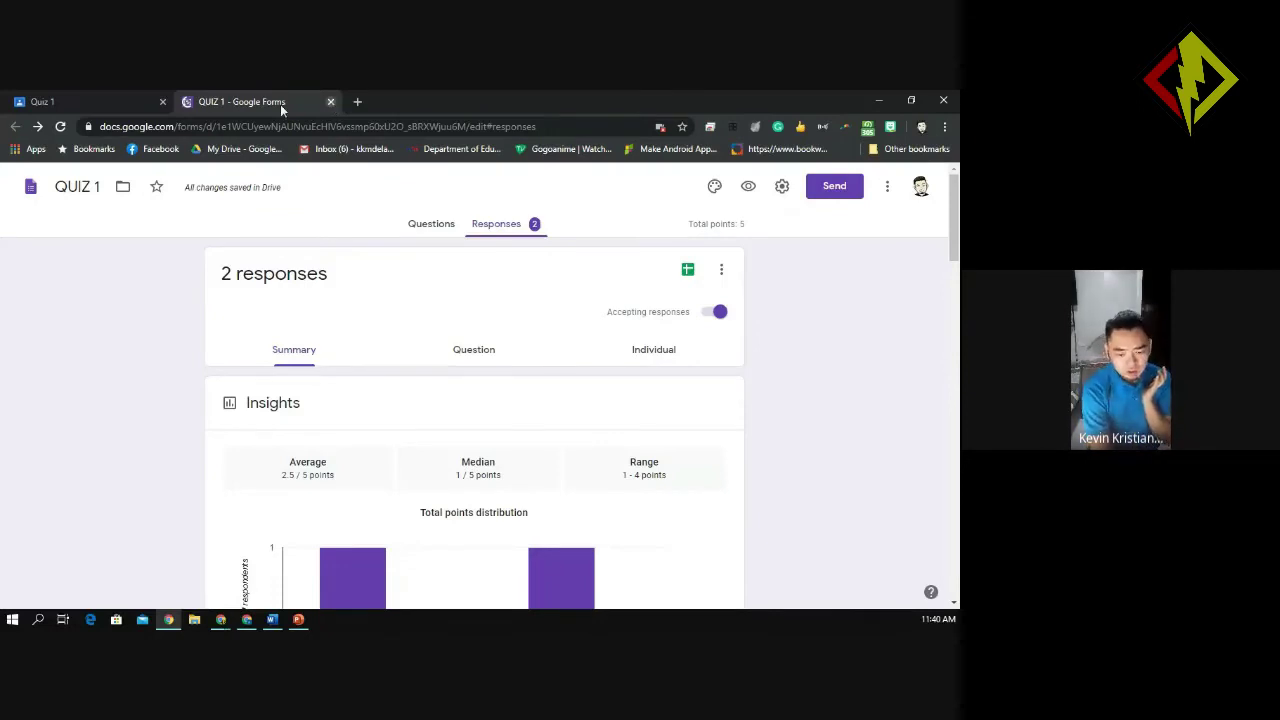
key("ctrl+w")
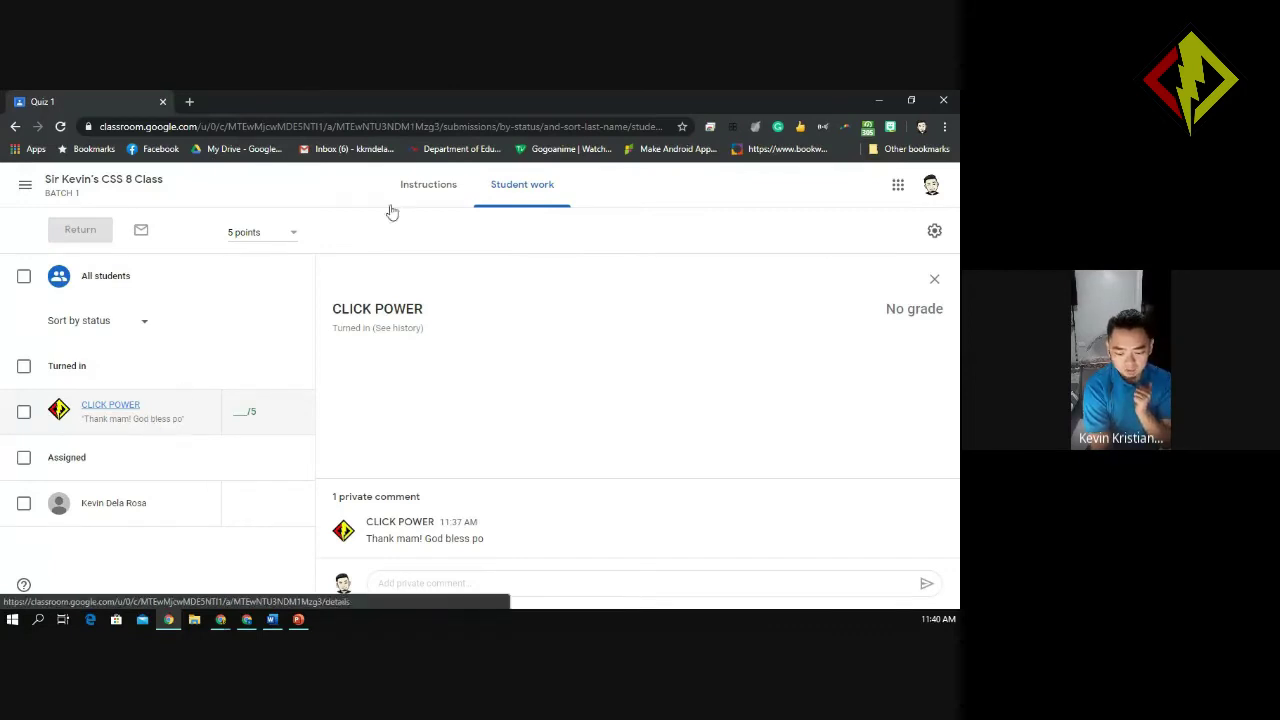
left_click(65, 195)
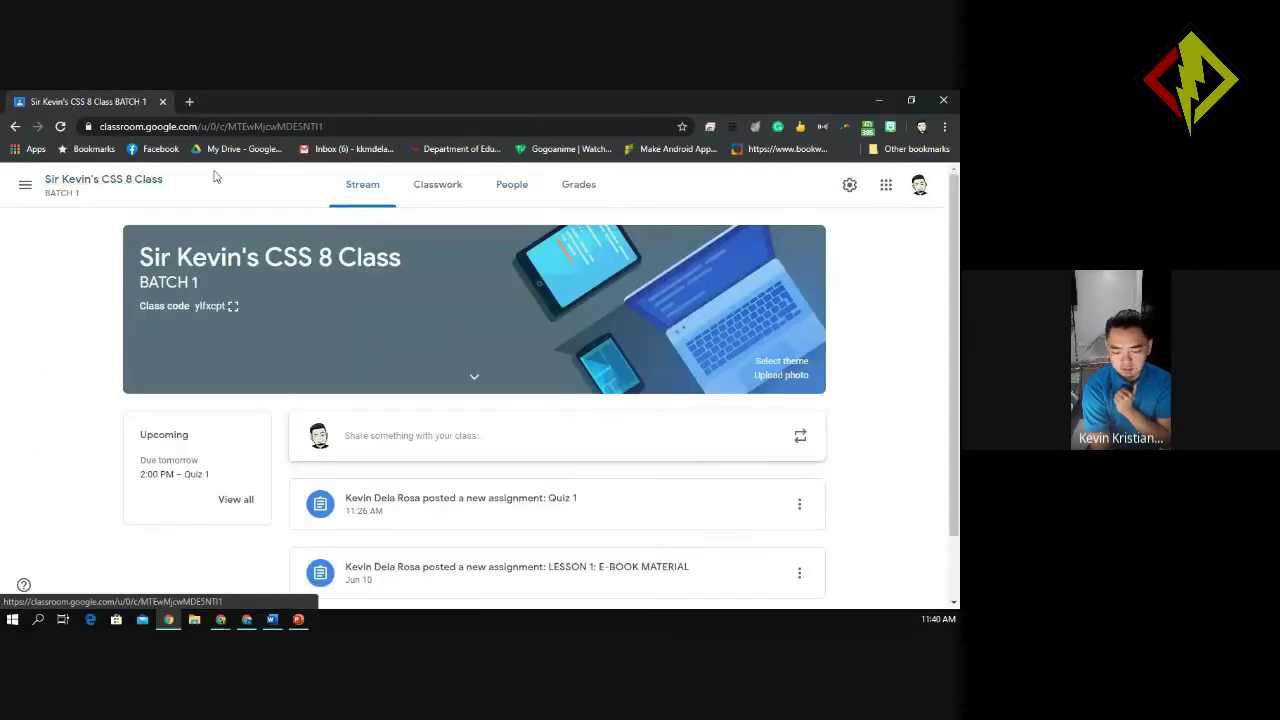
left_click(433, 192)
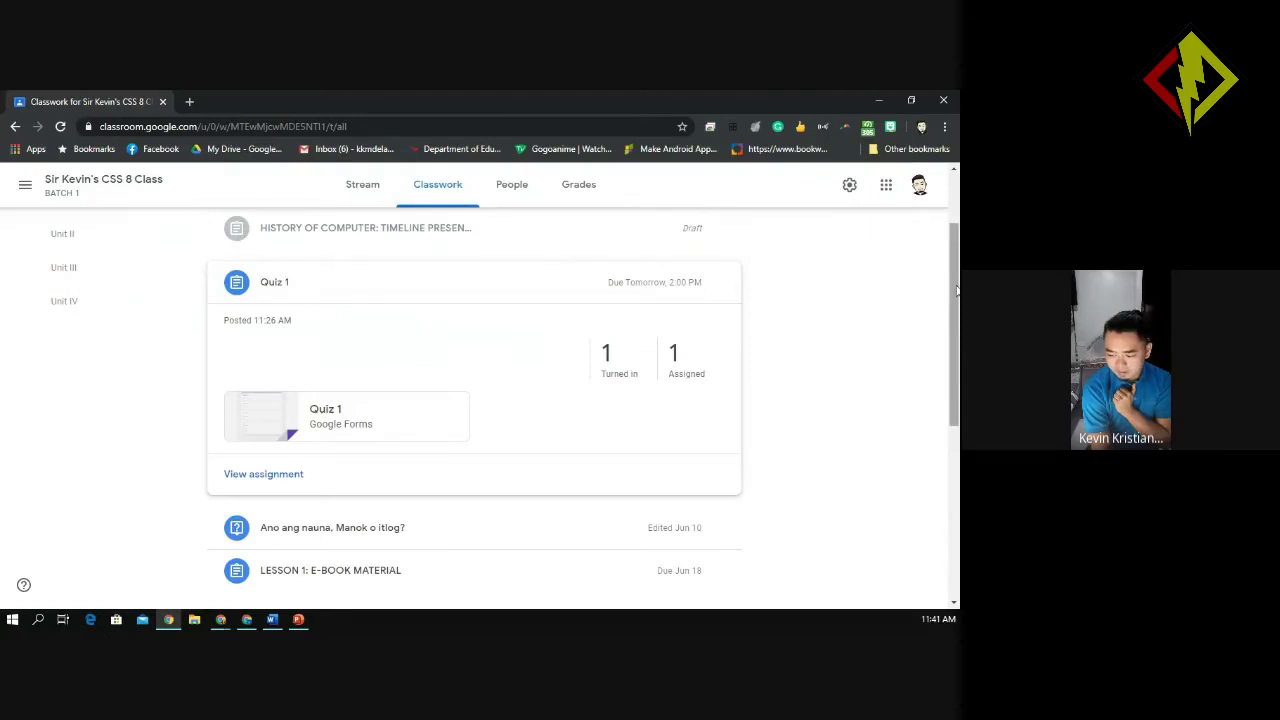
Look at what the Google Forms attachment of the Quiz 1 assignment opens for the teacher, and close it again
scroll(957, 290, "up", 2)
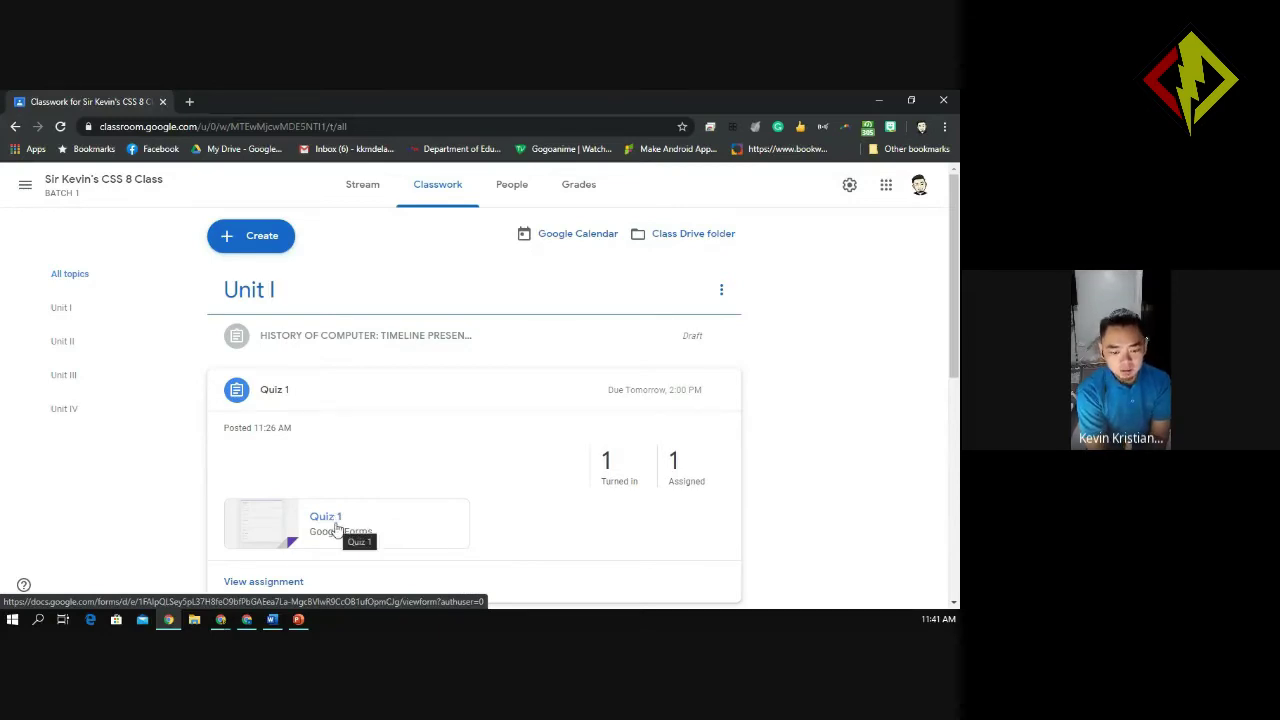
left_click(336, 528)
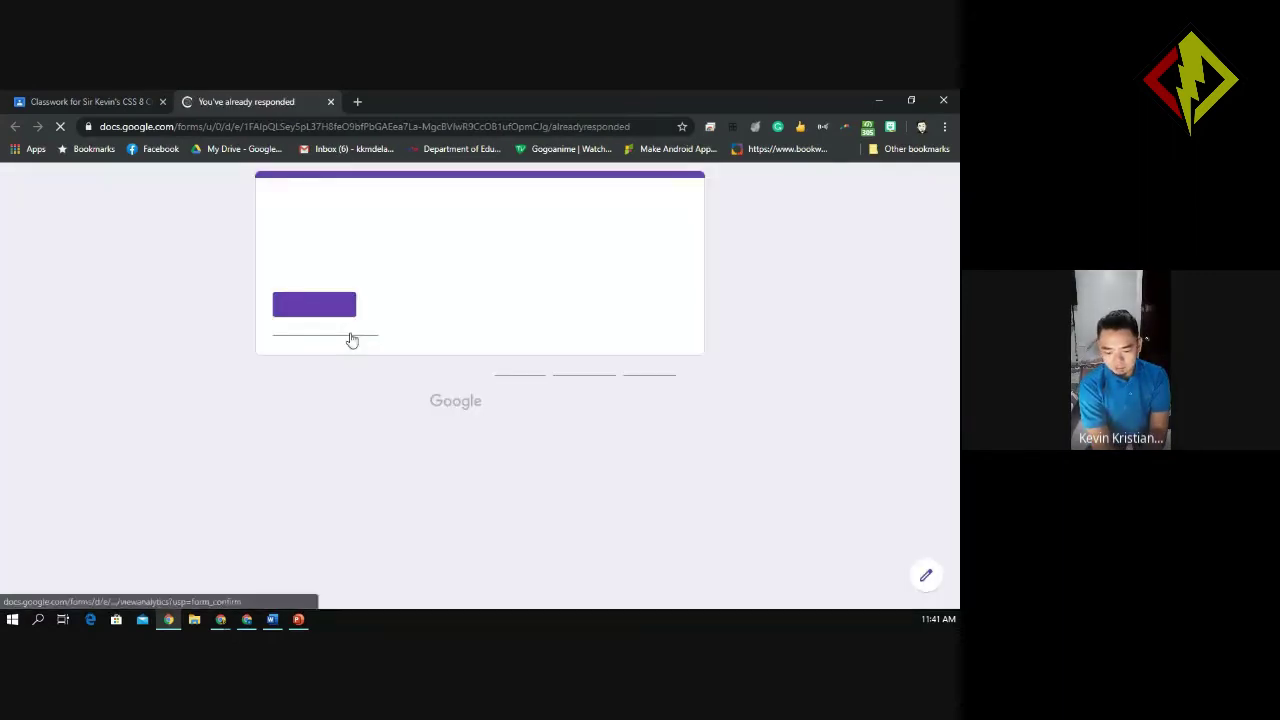
left_click(330, 102)
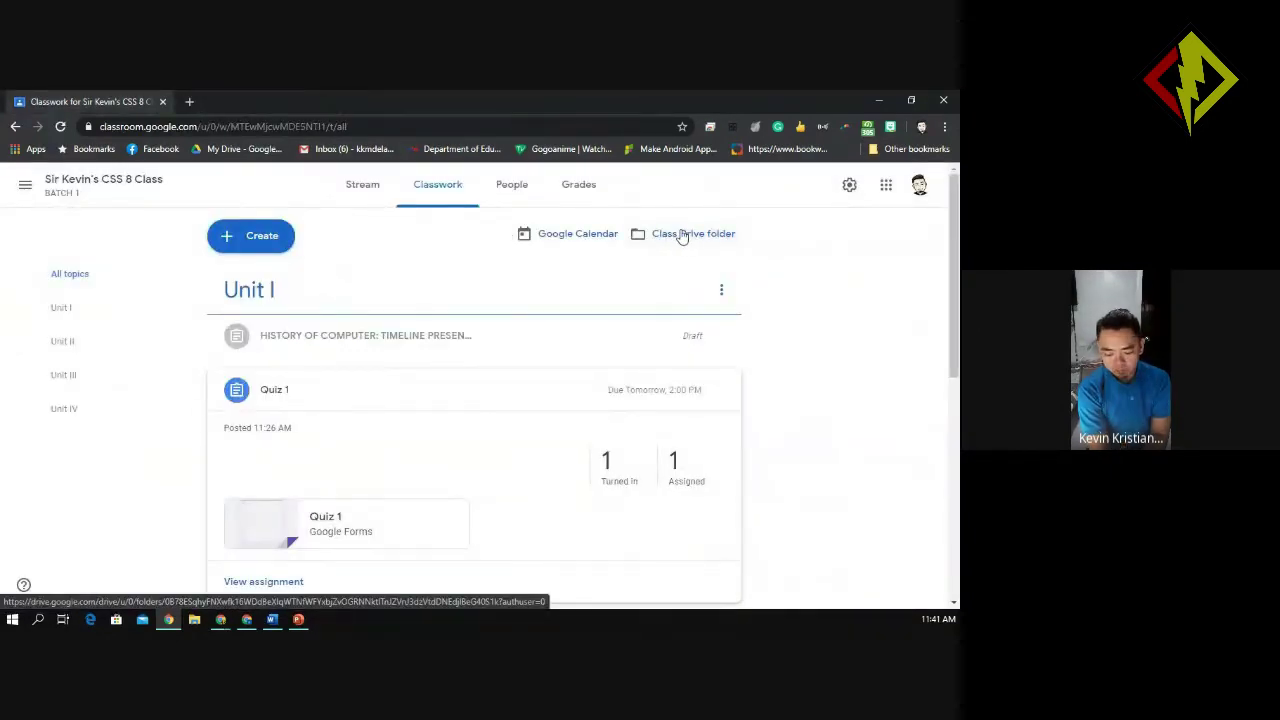
Open the QUIZ 1 form from the class Drive folder and display its responses
left_click(675, 236)
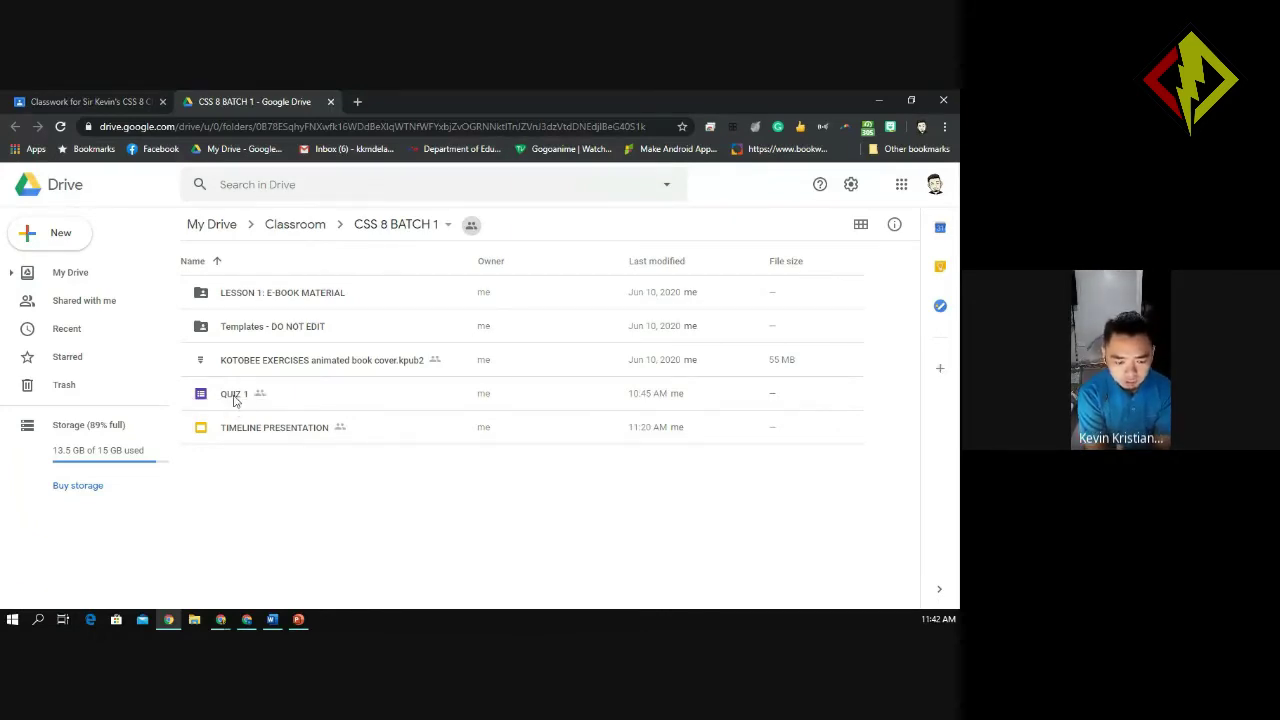
left_click(72, 98)
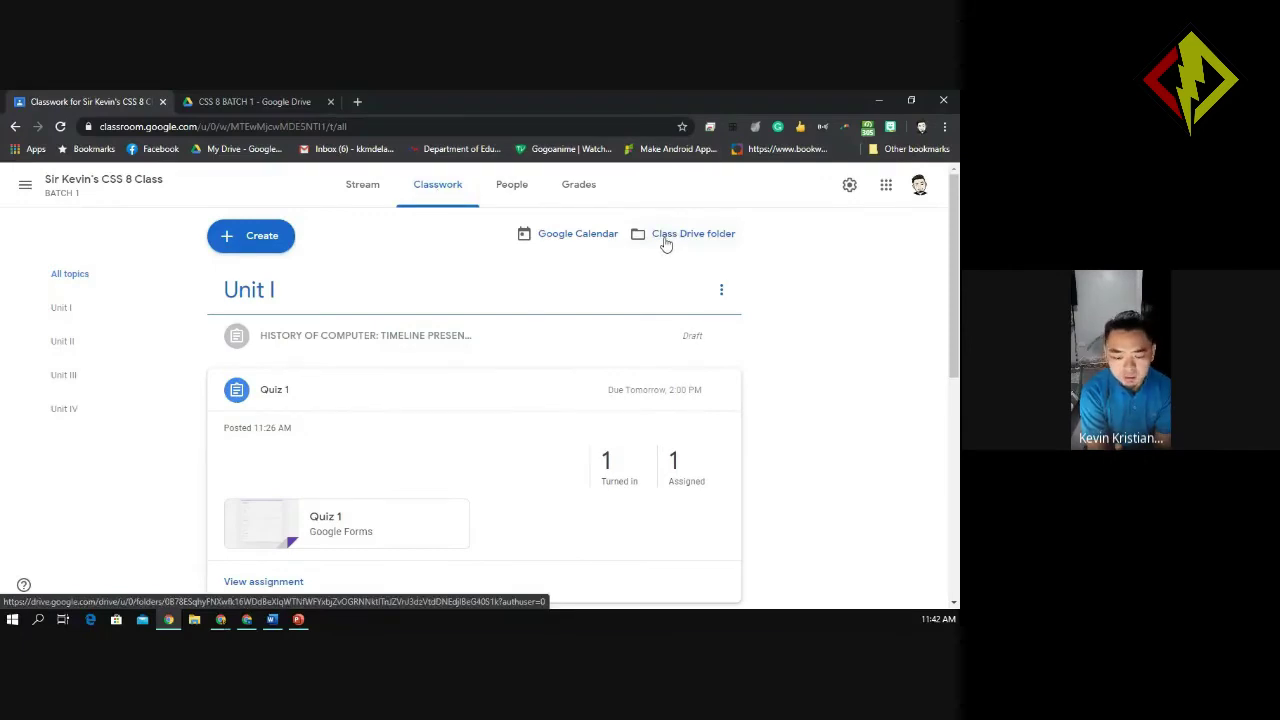
left_click(265, 104)
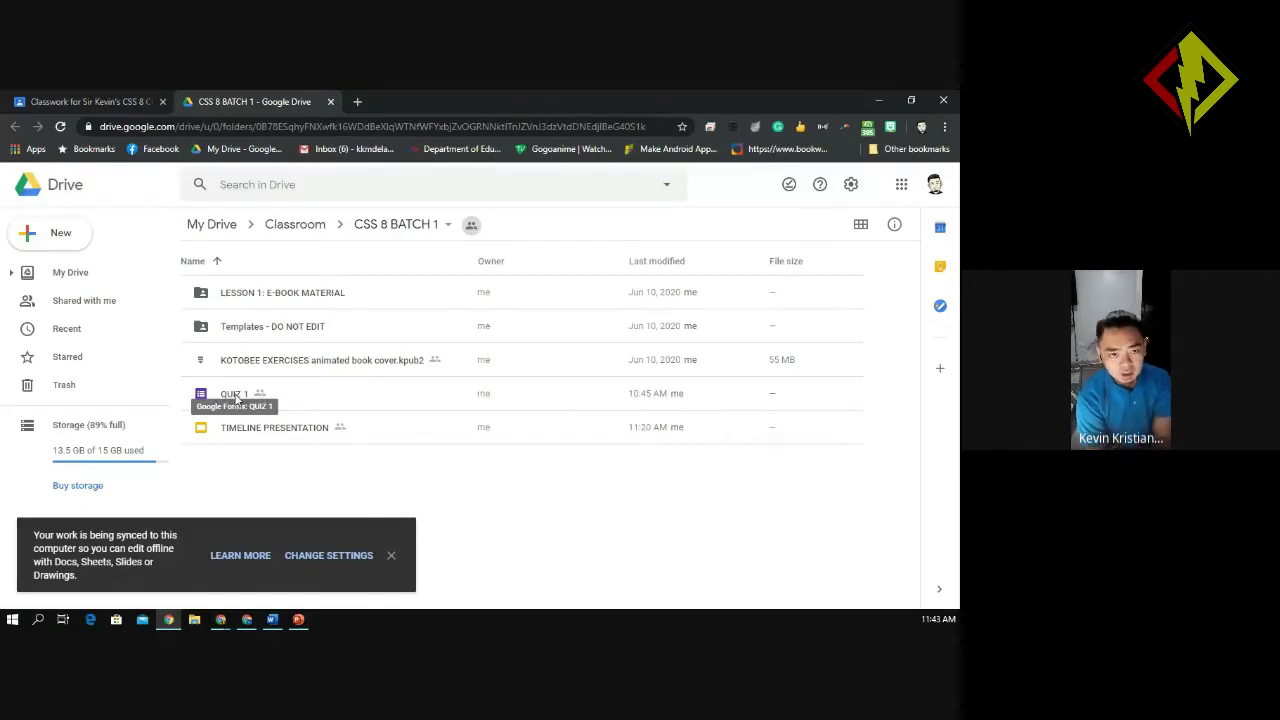
double_click(236, 399)
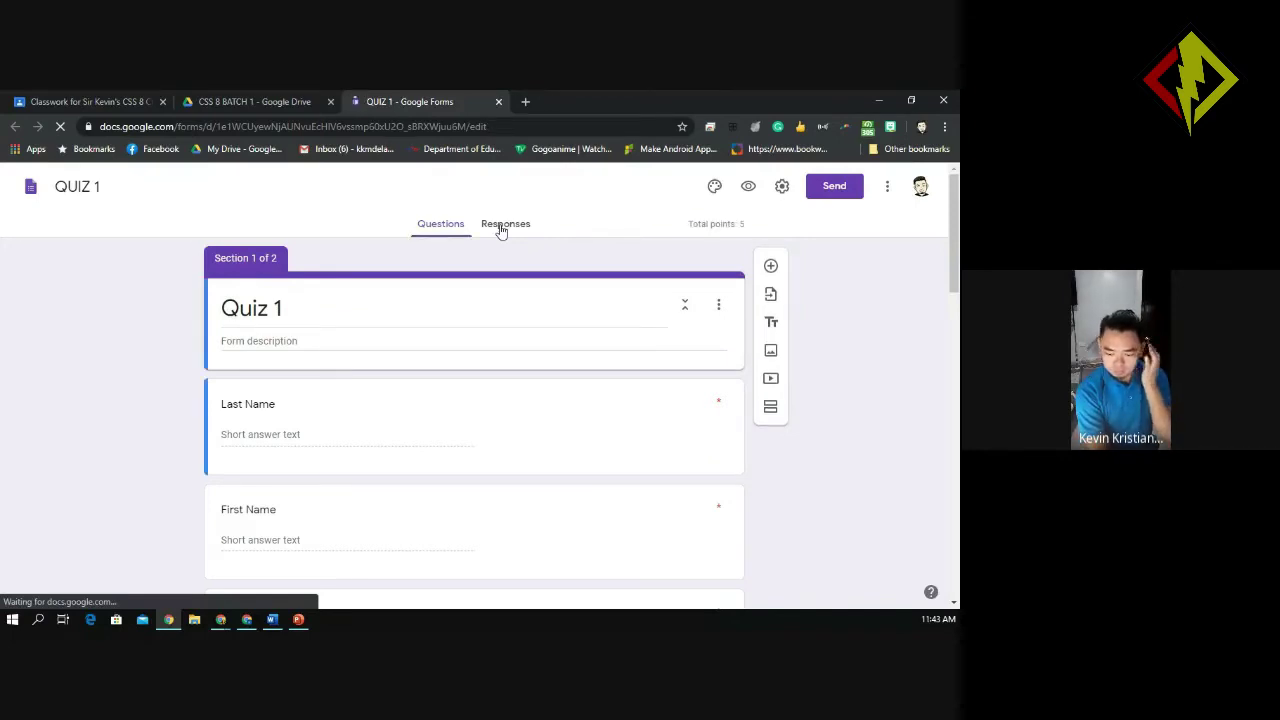
left_click(505, 224)
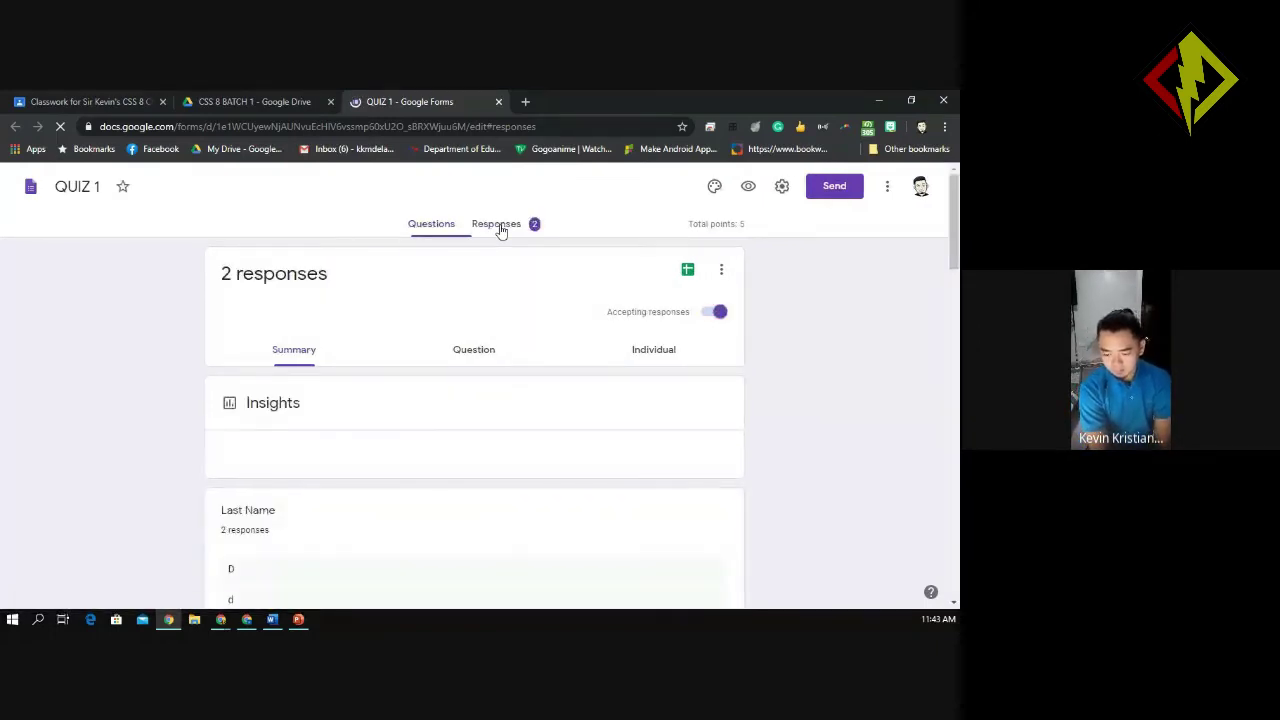
left_click(497, 224)
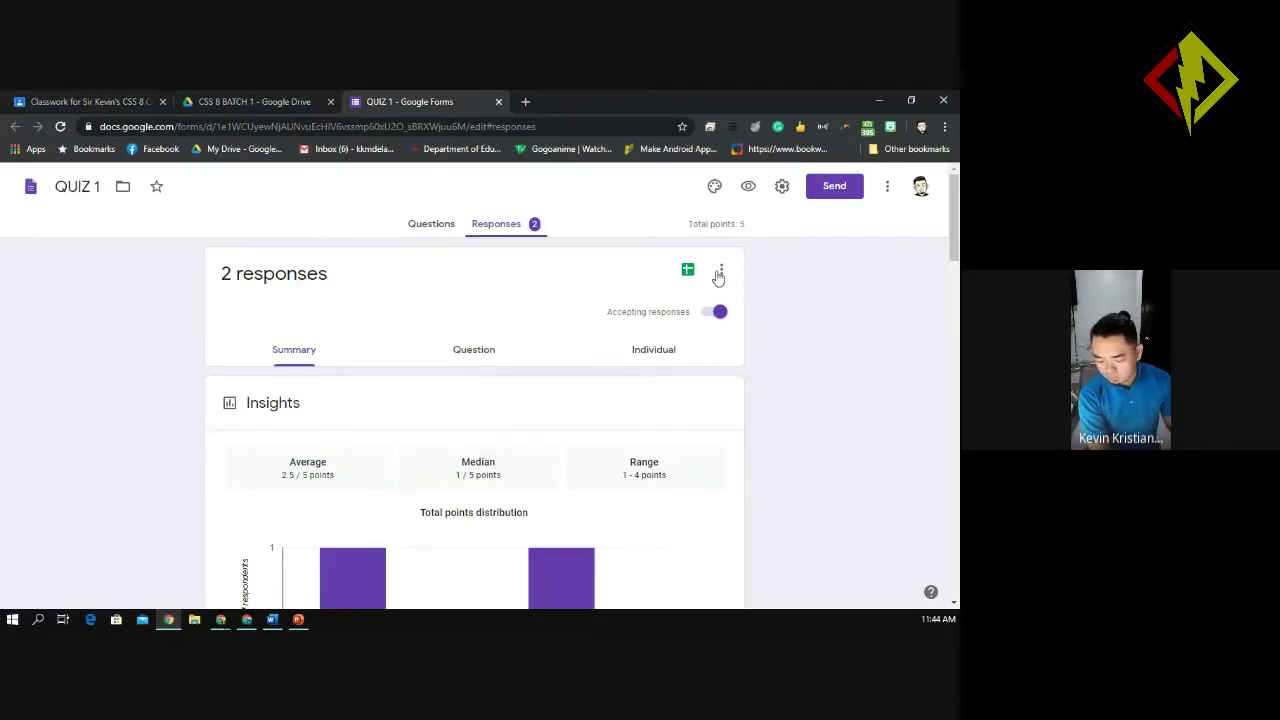
Examine the QUIZ 1 response summary, including the score insights and the answer charts for each question
mouse_move(955, 242)
left_mouse_down()
mouse_move(957, 258)
mouse_move(957, 230)
left_mouse_up()
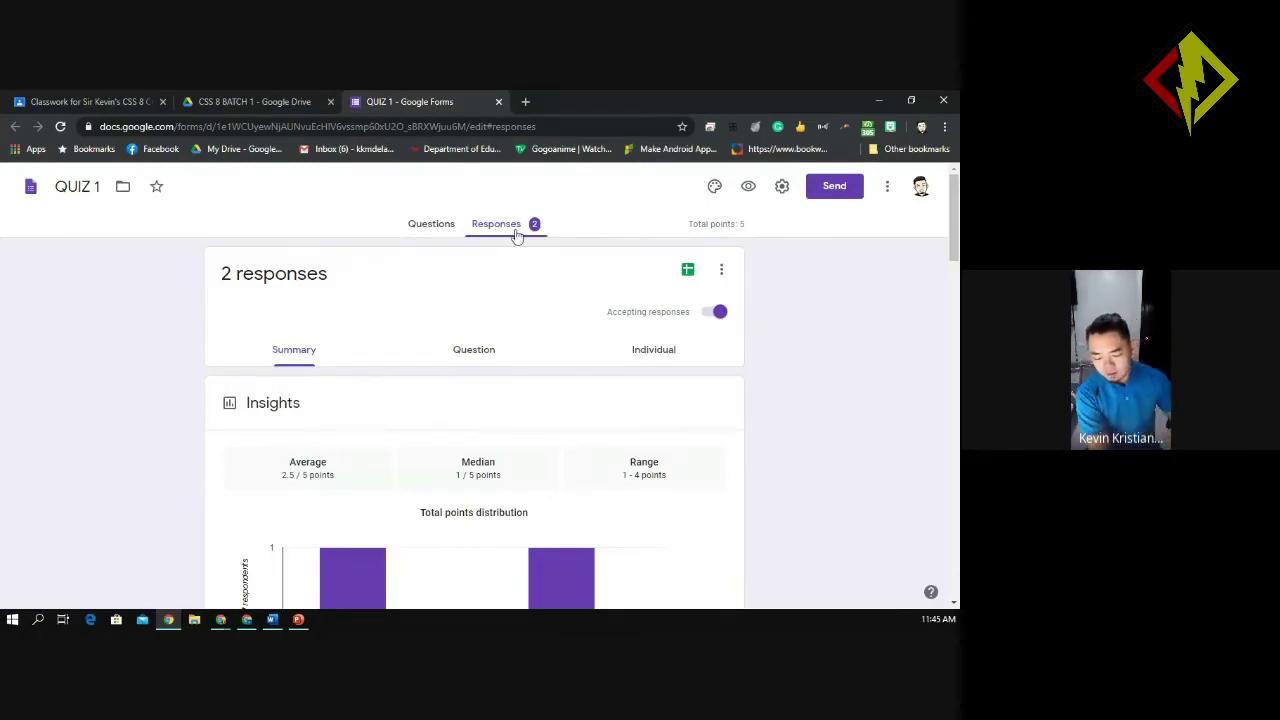
scroll(957, 262, "down", 1)
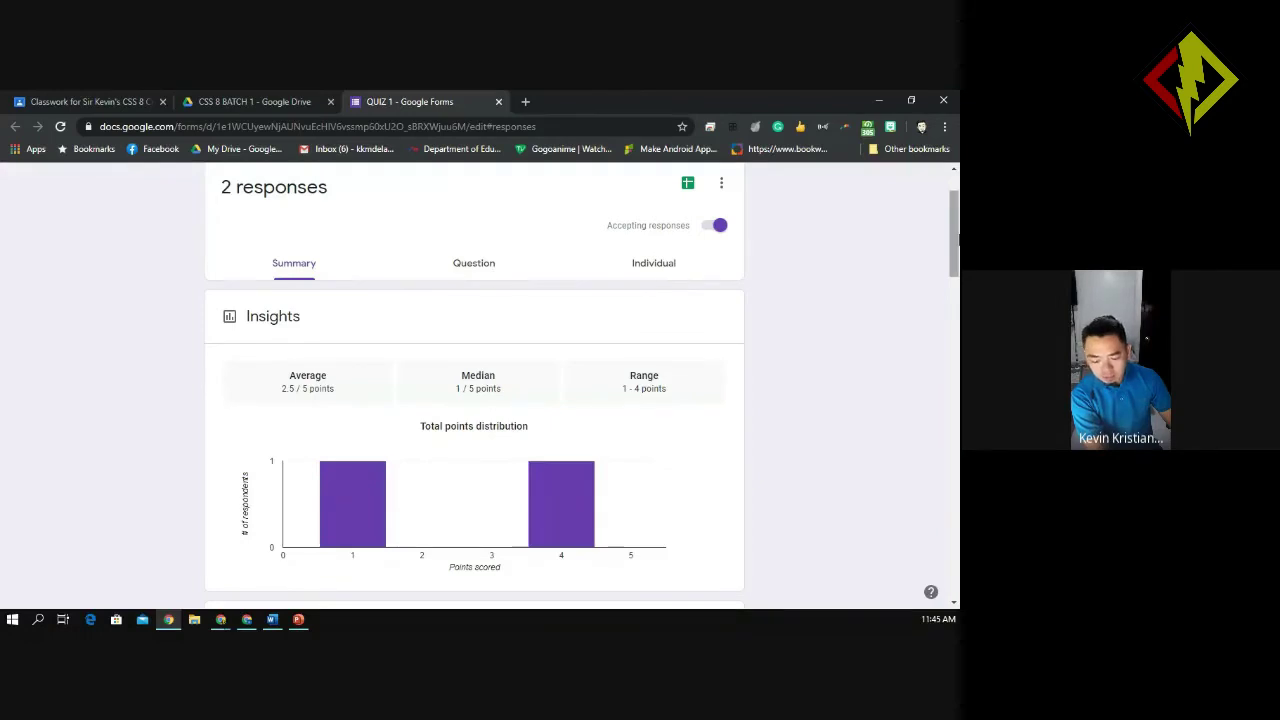
left_click_drag(957, 240, 947, 370)
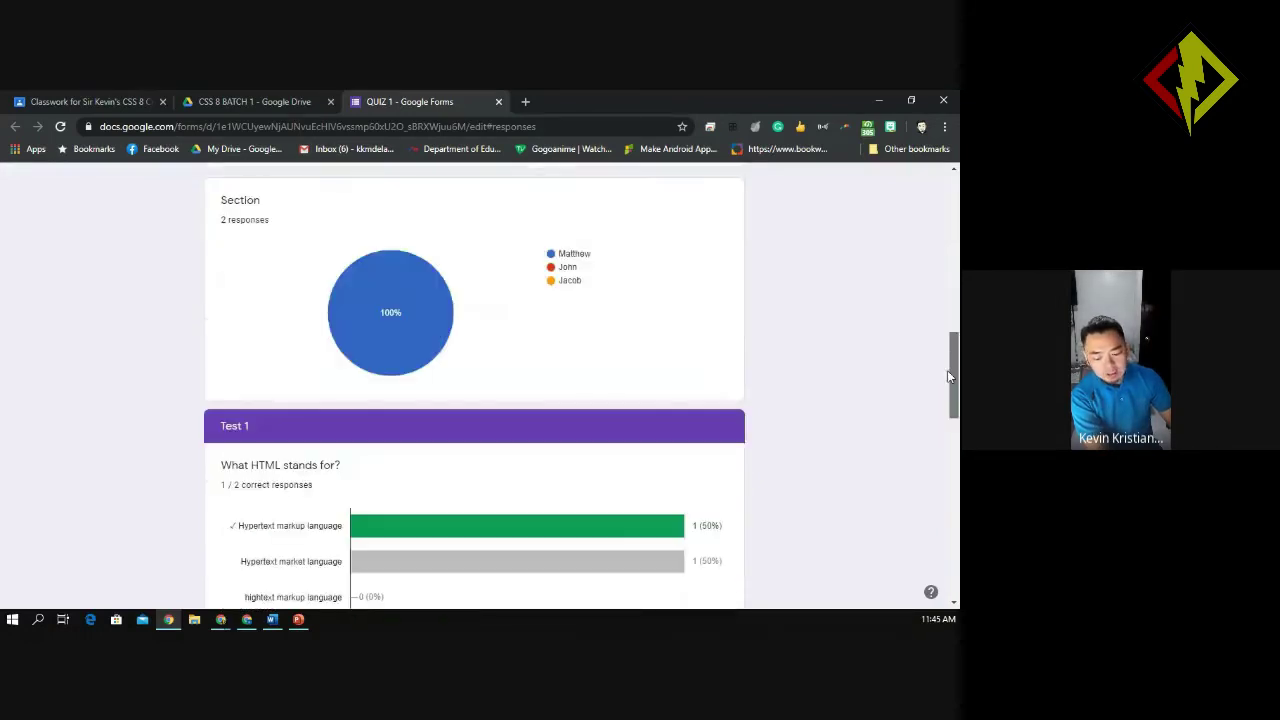
scroll(947, 370, "down", 7)
scroll(926, 366, "up", 2)
scroll(924, 260, "up", 15)
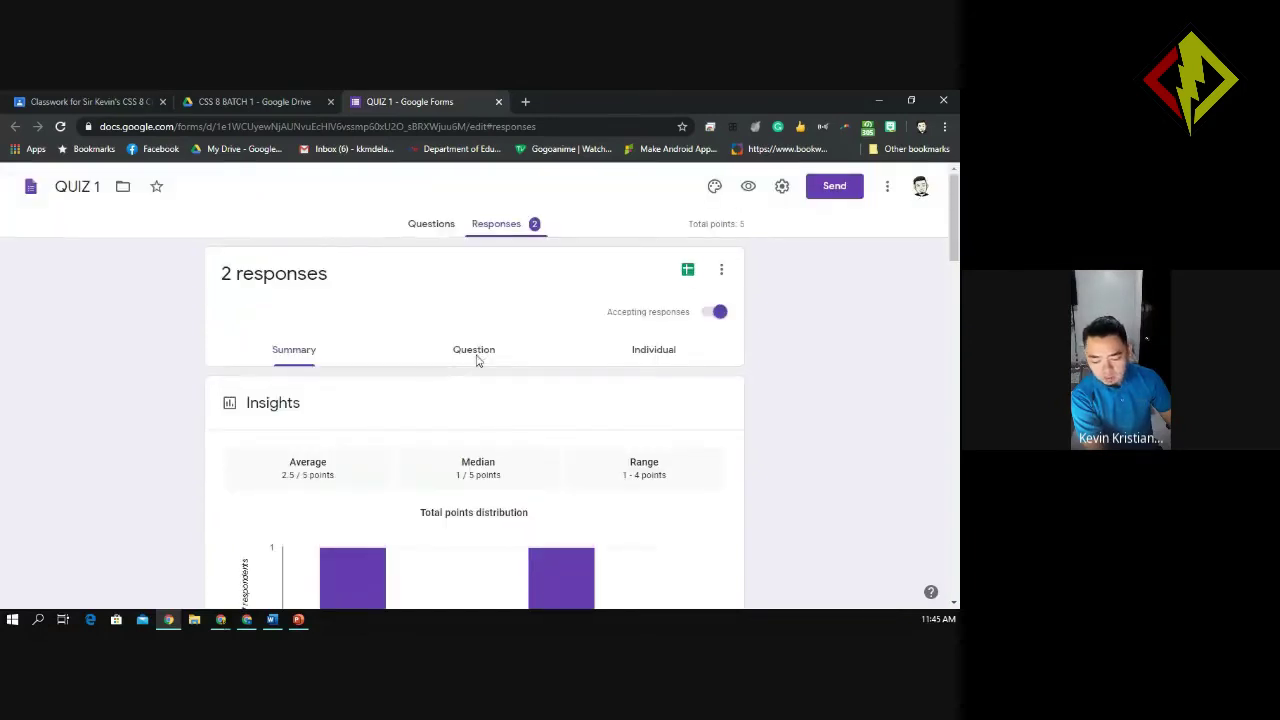
View the QUIZ 1 responses by question, looking through the answers to the Last Name question
left_click(476, 354)
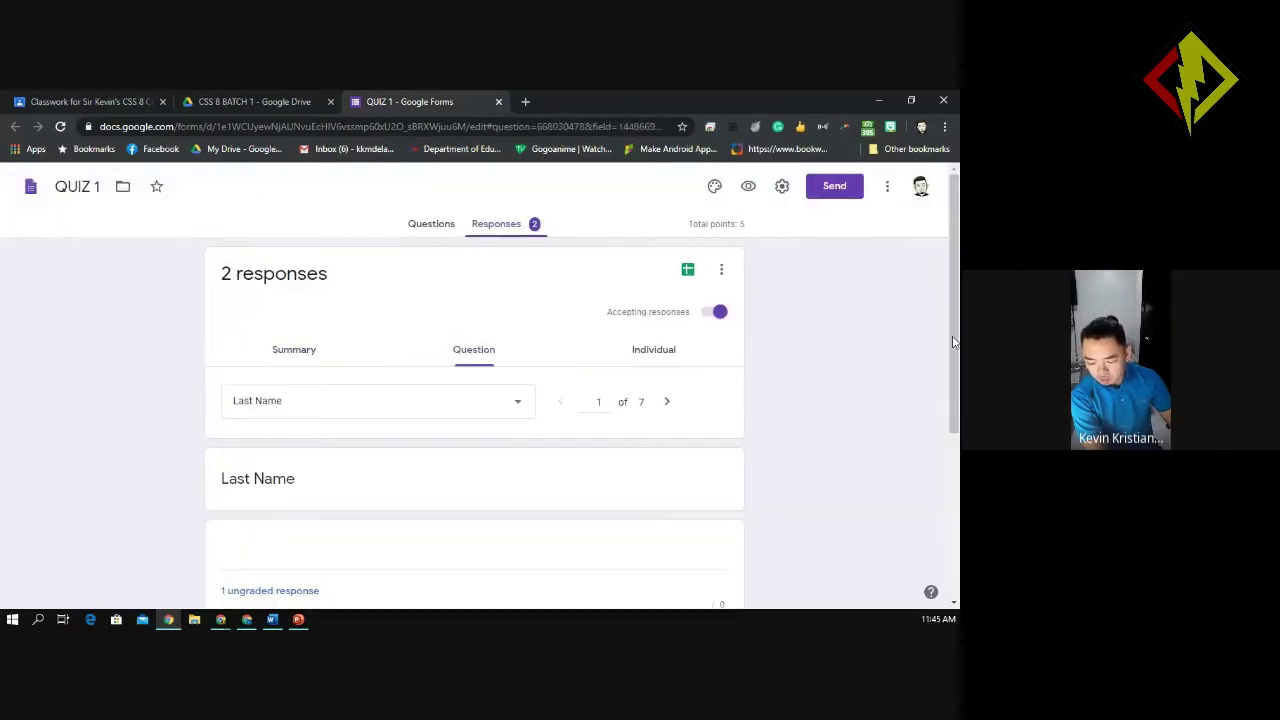
scroll(955, 293, "down", 3)
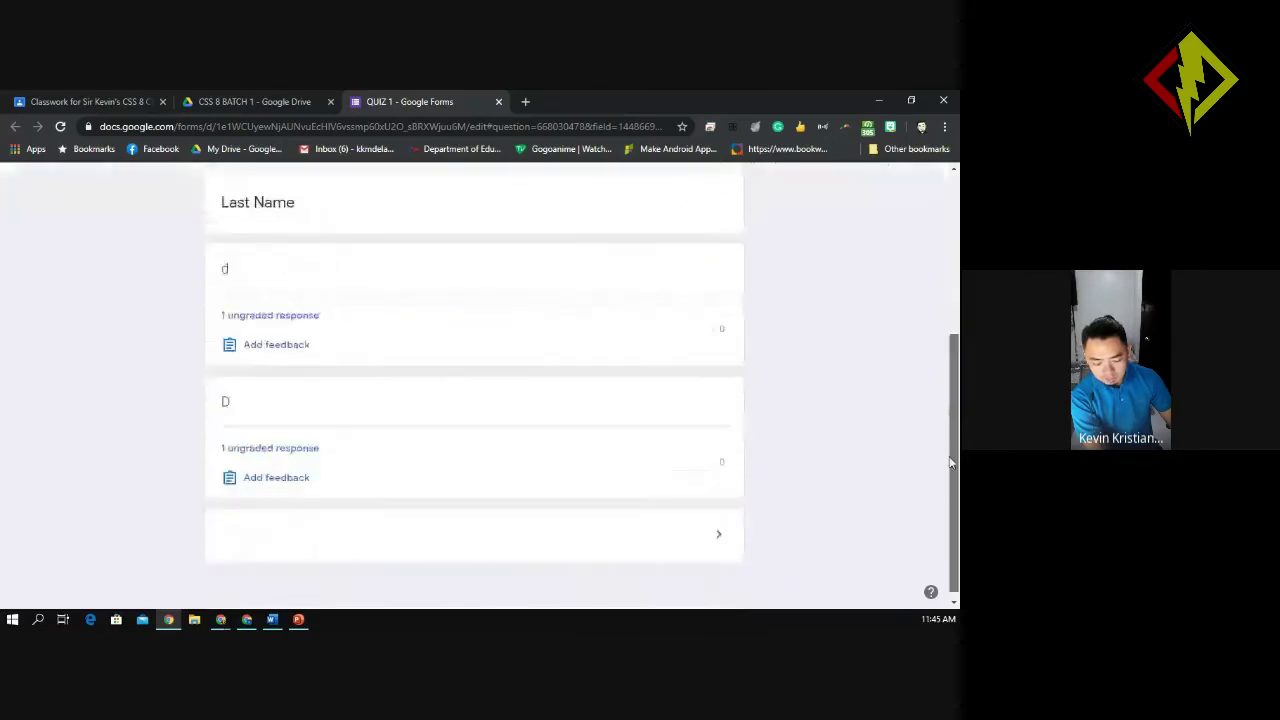
scroll(955, 293, "up", 3)
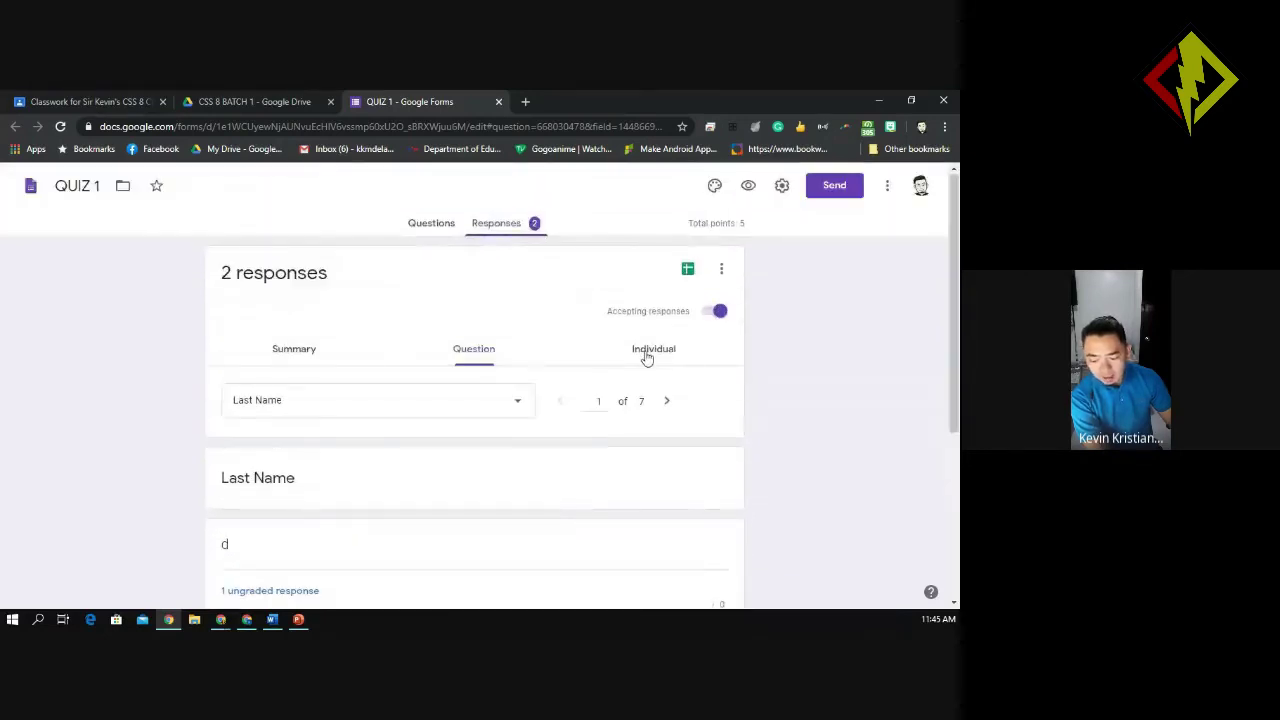
View the individual QUIZ 1 responses, going from the first to the second, and check each one's total score
left_click(646, 357)
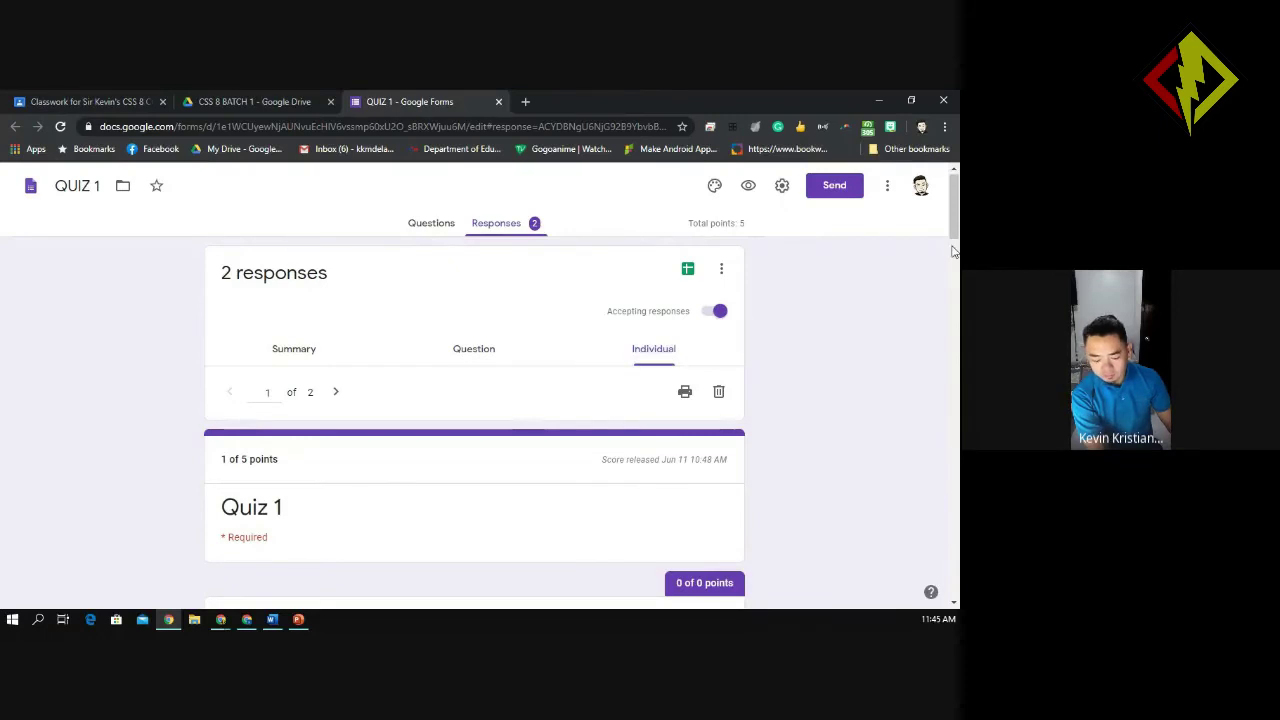
scroll(953, 250, "down", 2)
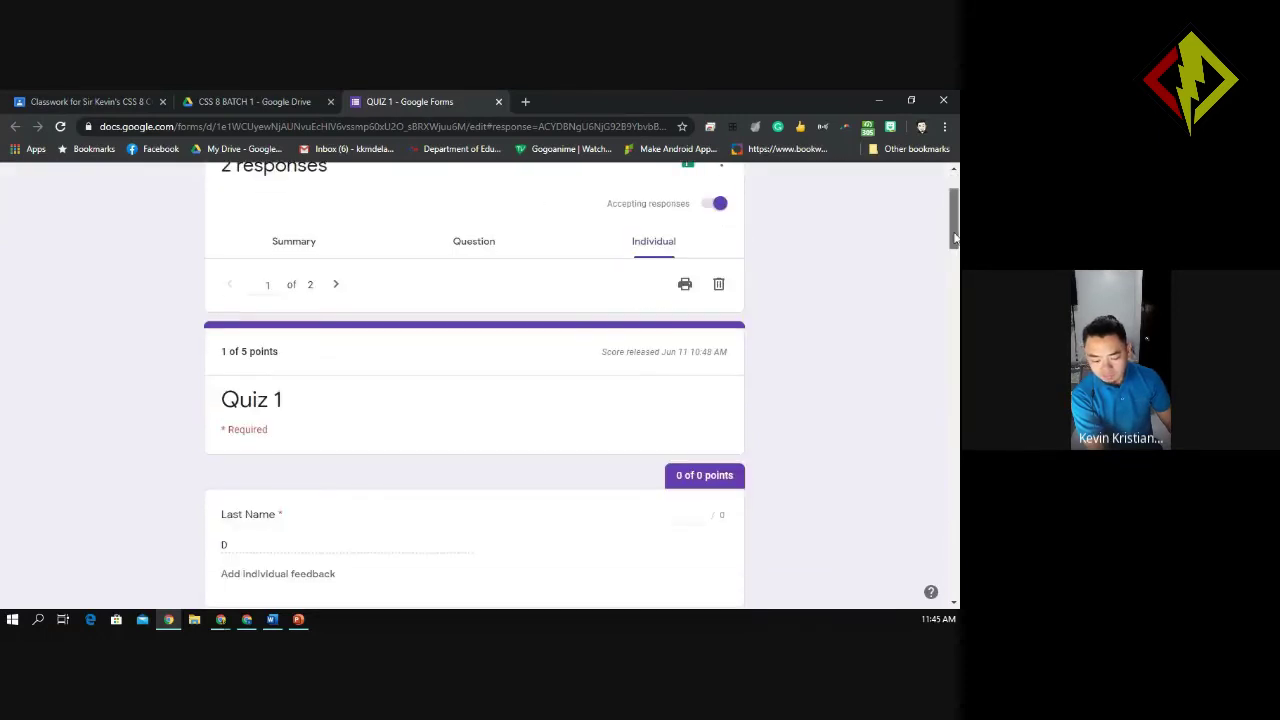
left_click_drag(955, 238, 952, 211)
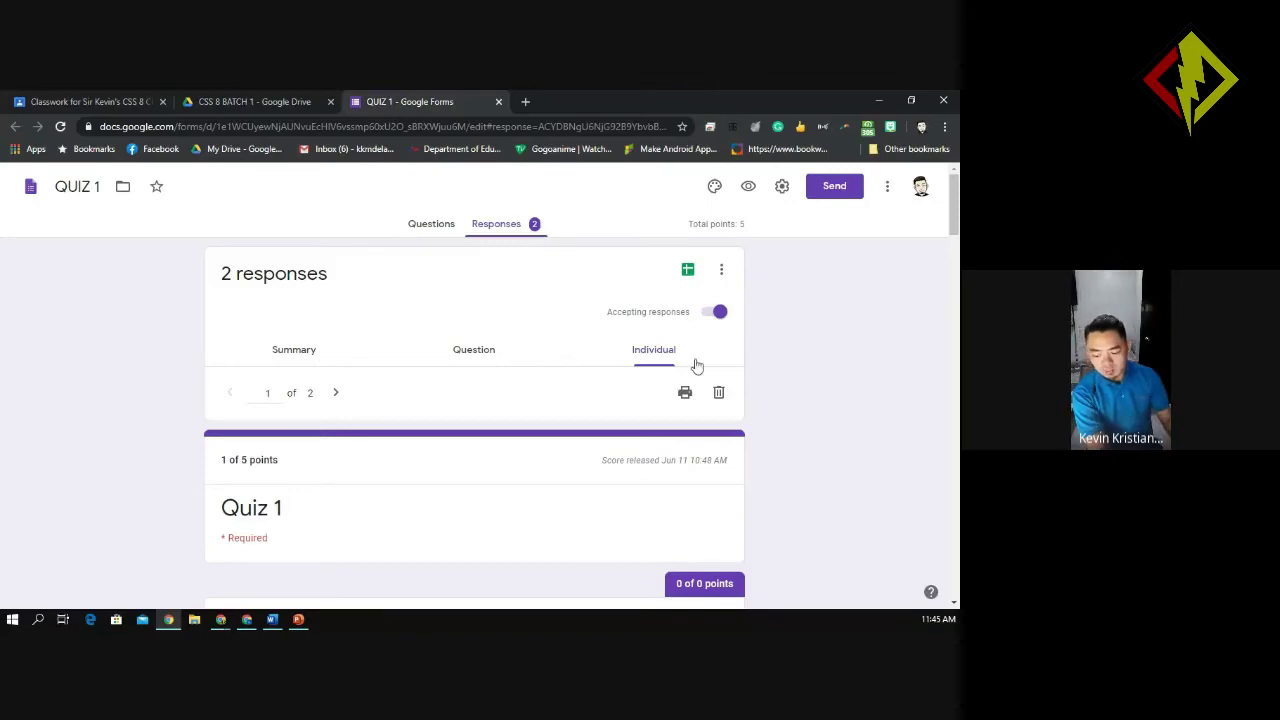
left_click_drag(955, 211, 955, 229)
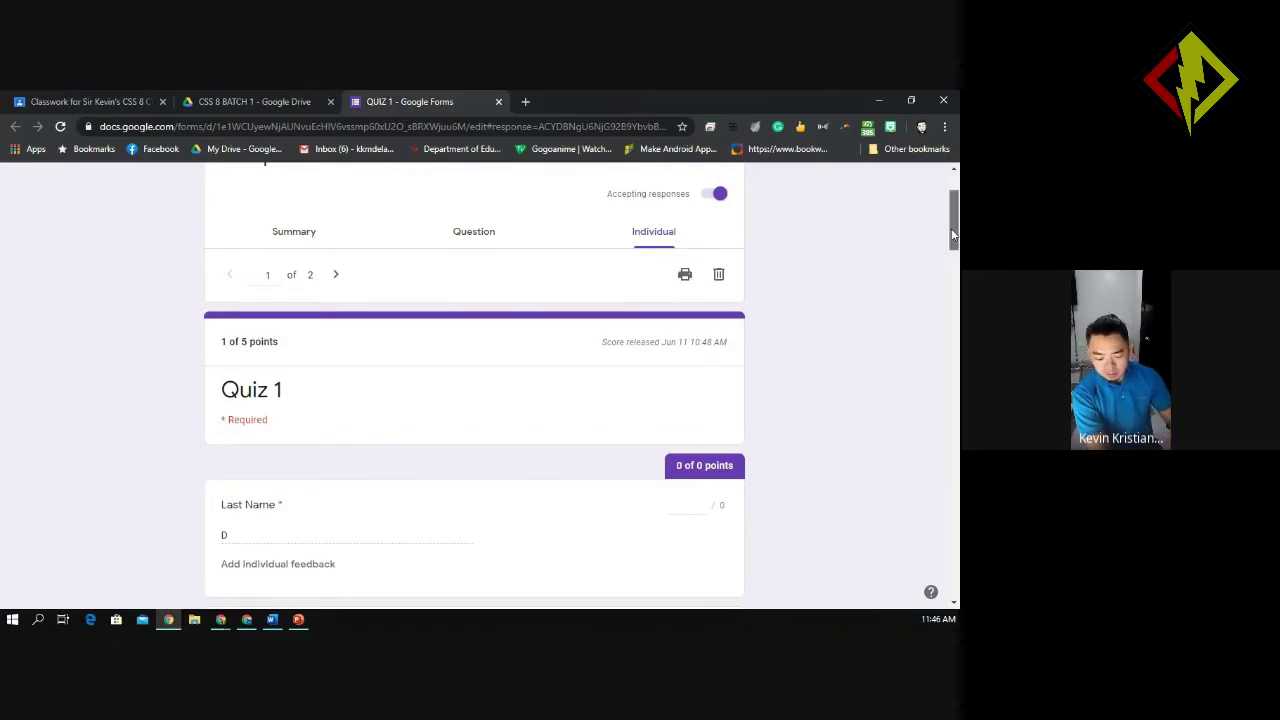
mouse_move(955, 222)
left_mouse_down()
mouse_move(955, 343)
mouse_move(955, 245)
left_mouse_up()
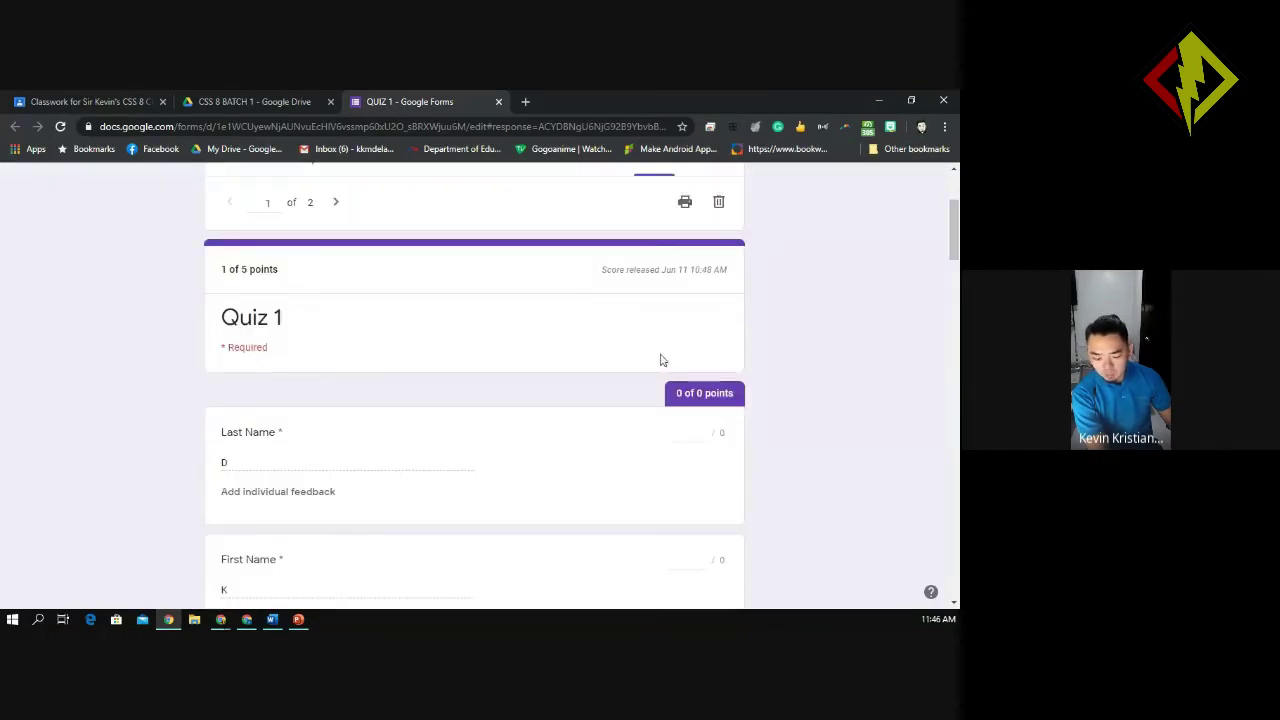
left_click(336, 203)
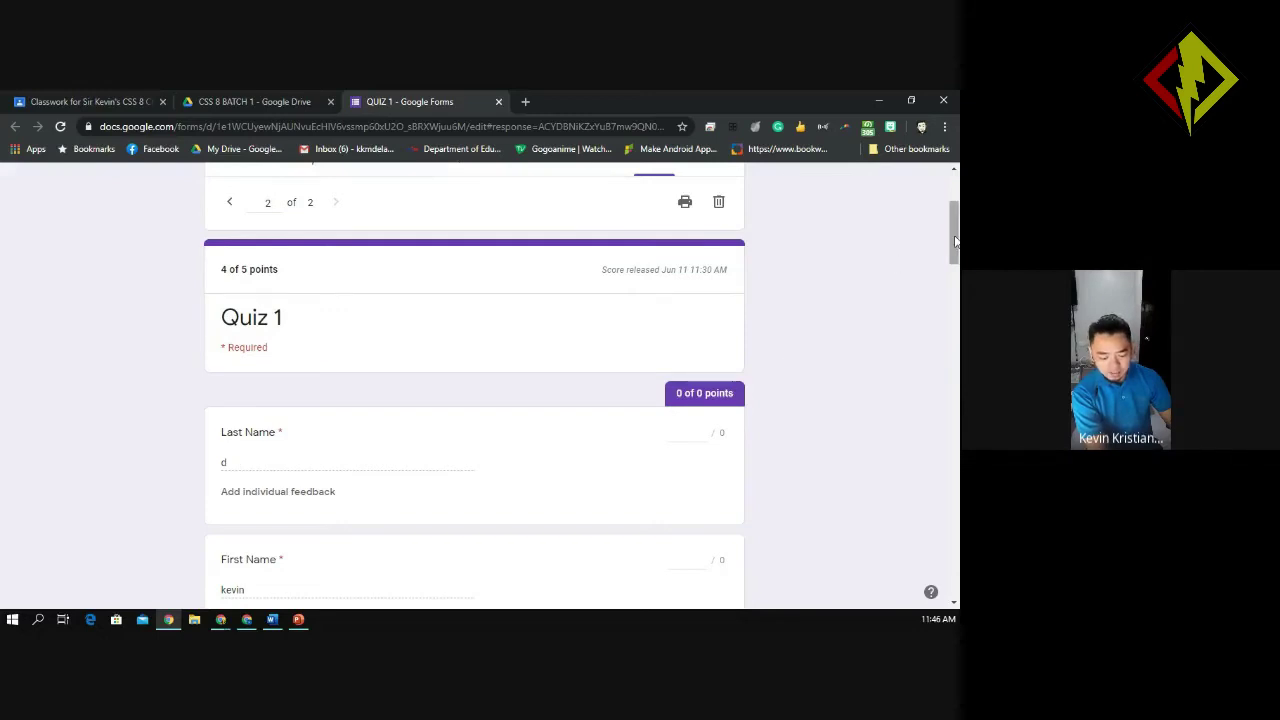
mouse_move(955, 240)
left_mouse_down()
mouse_move(956, 285)
mouse_move(953, 235)
left_mouse_up()
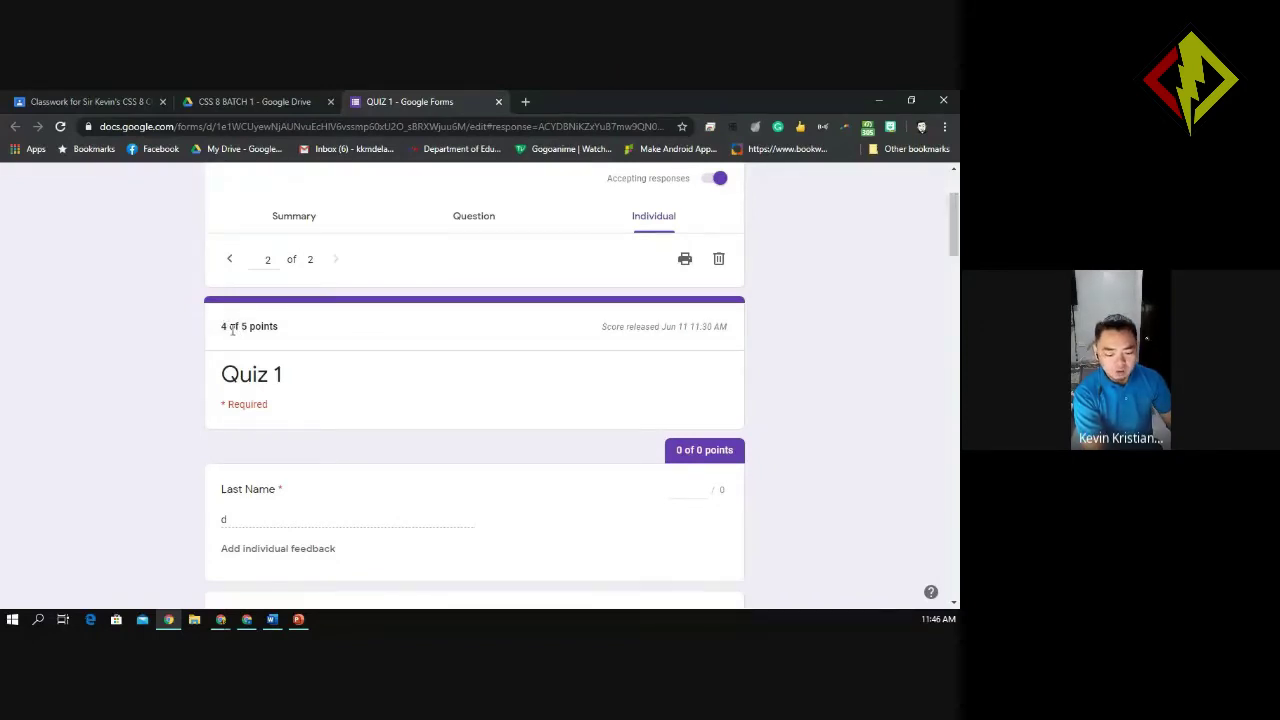
left_click_drag(229, 330, 281, 328)
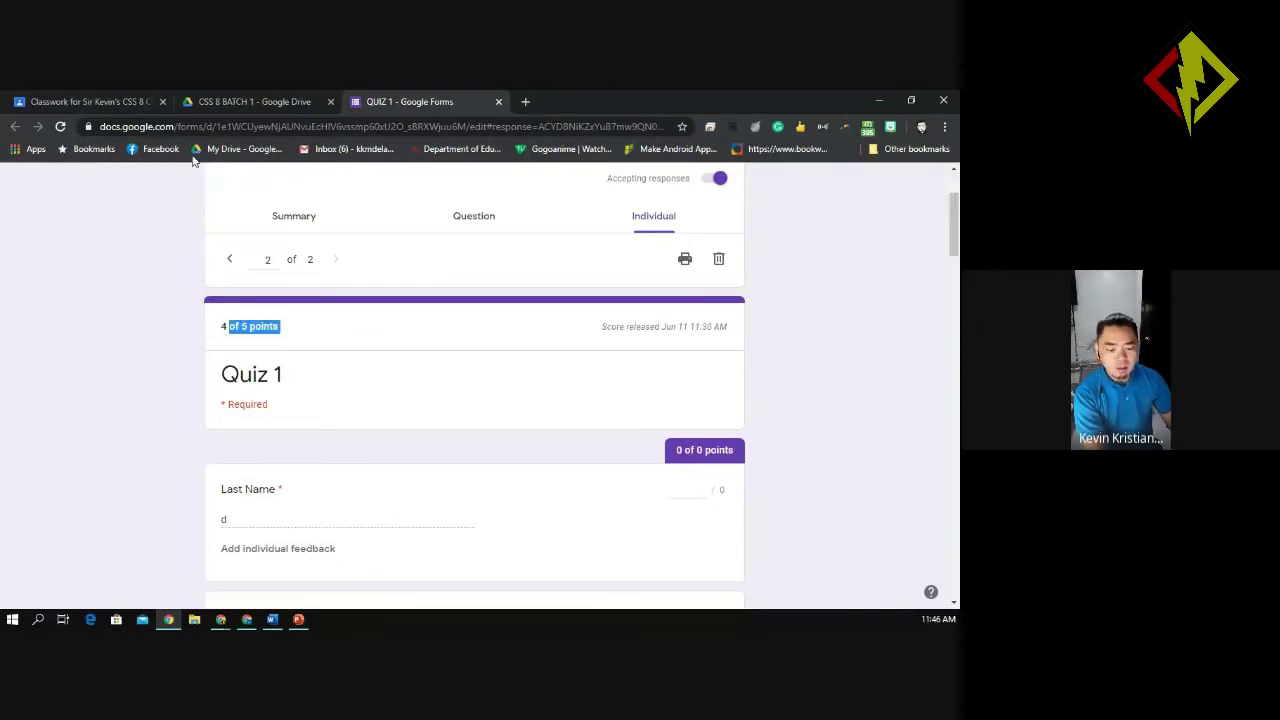
Open the Quiz 1 student work in Classroom and enter a draft grade of 4 out of 5 for the turned-in student
left_click(107, 101)
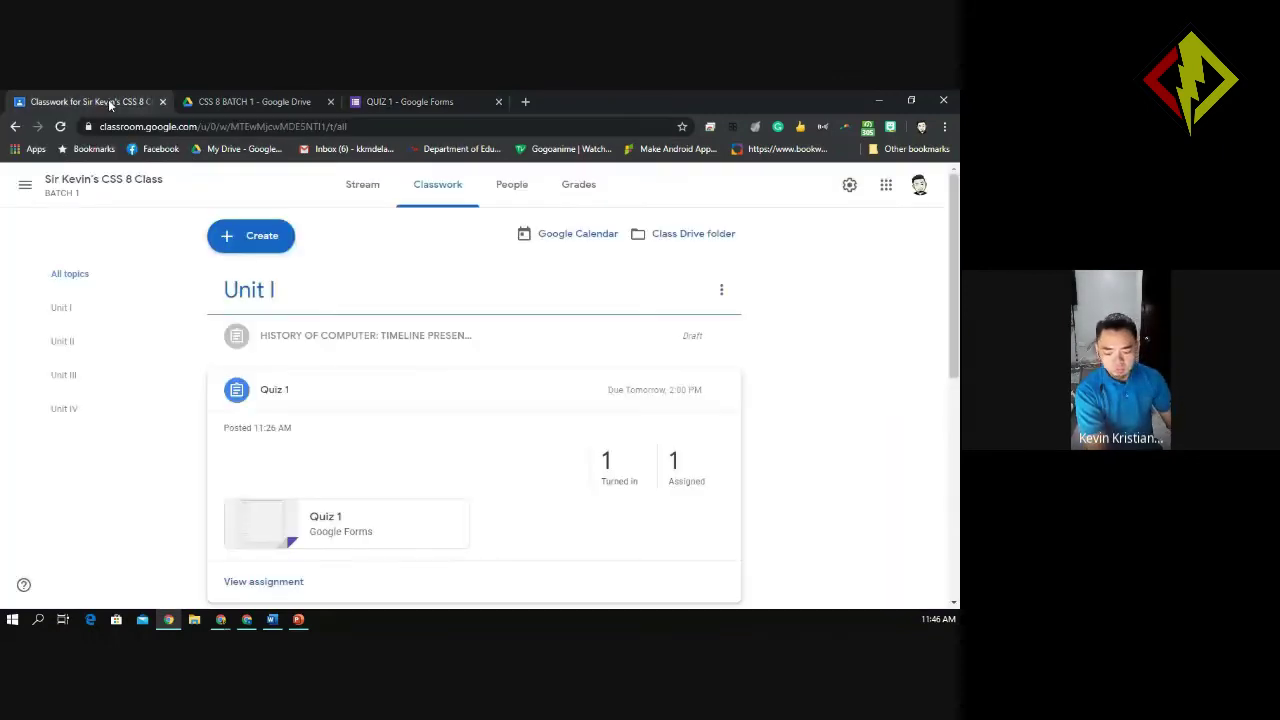
left_click(267, 584)
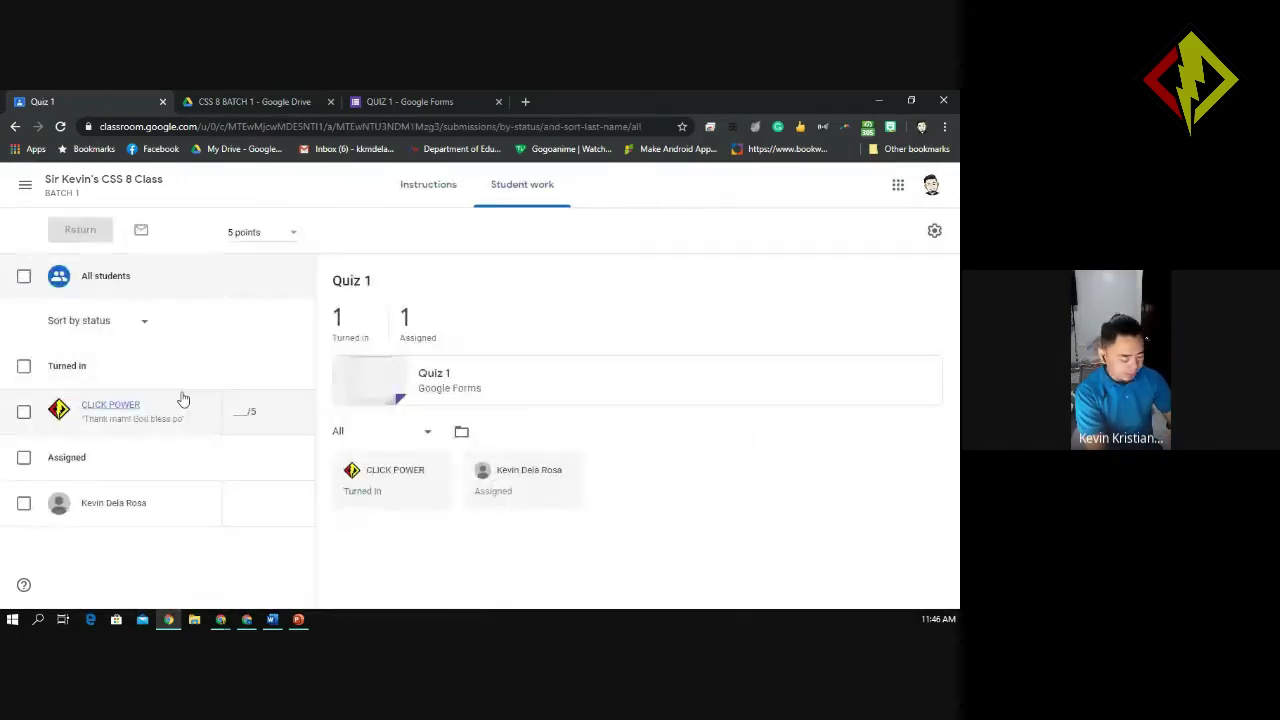
left_click(250, 413)
type("4")
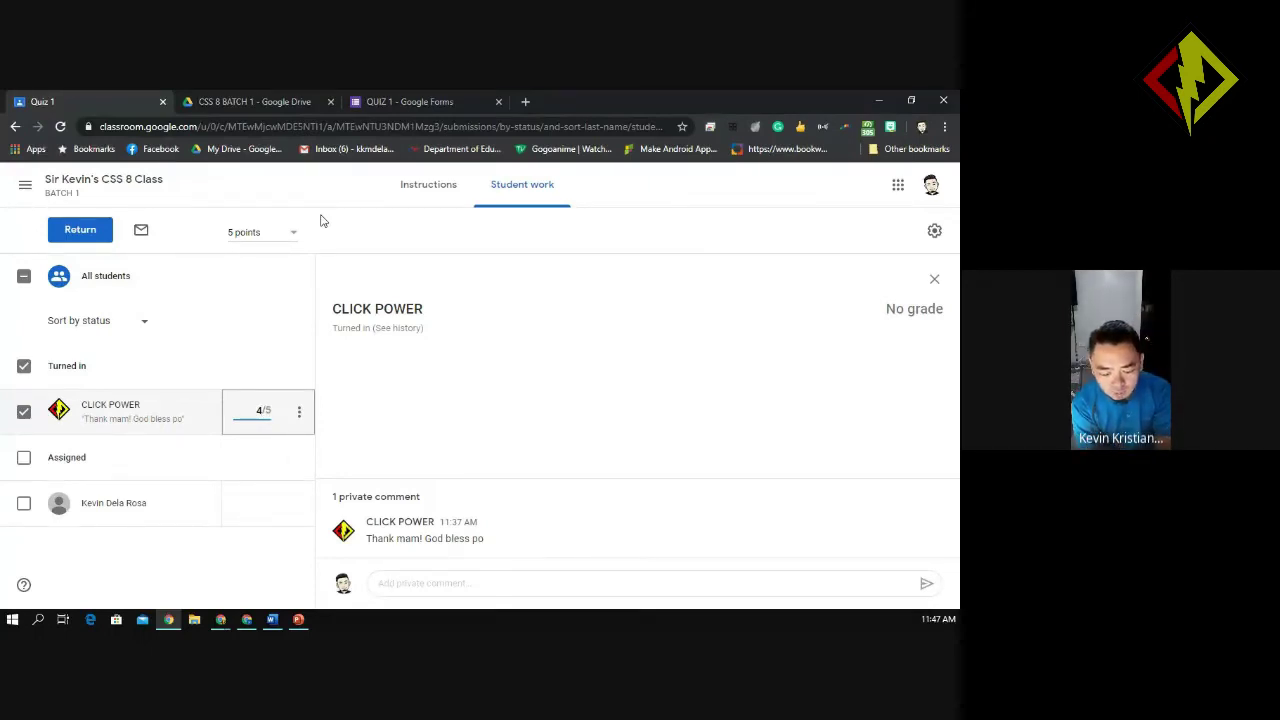
left_click(293, 346)
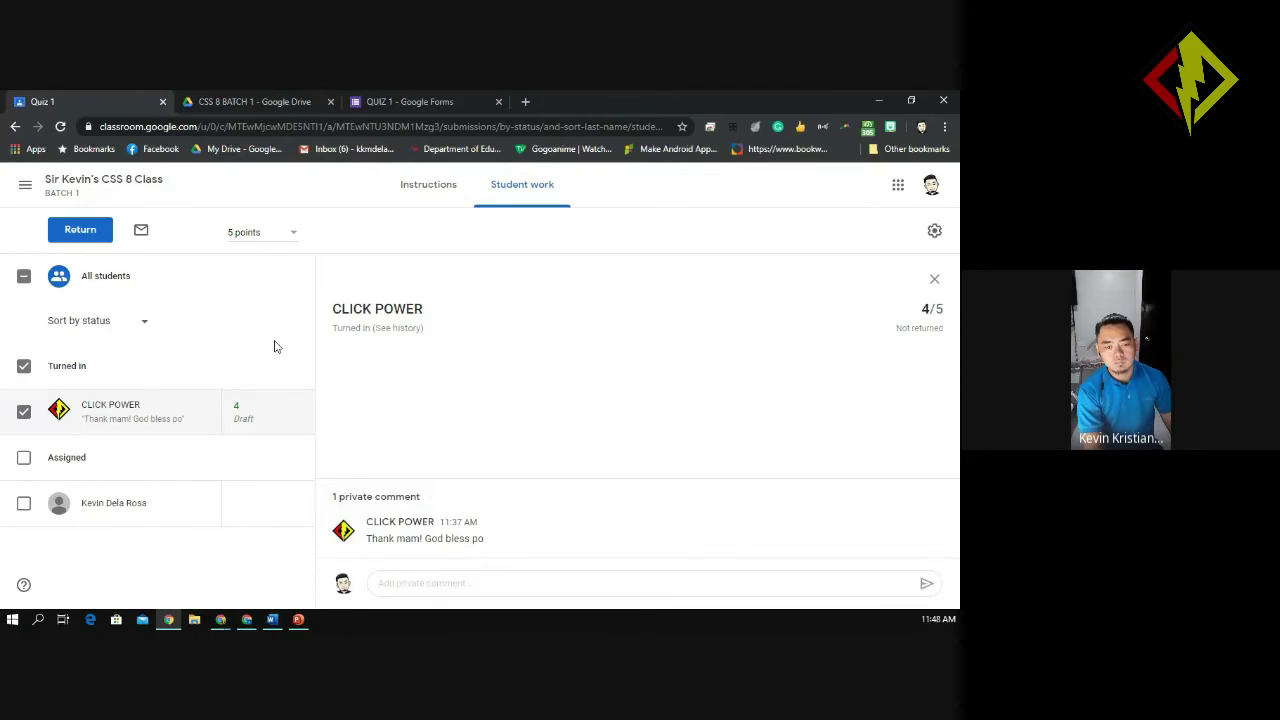
Switch to the QUIZ 1 form and examine the first individual response, including its total score and name answers
left_click(432, 97)
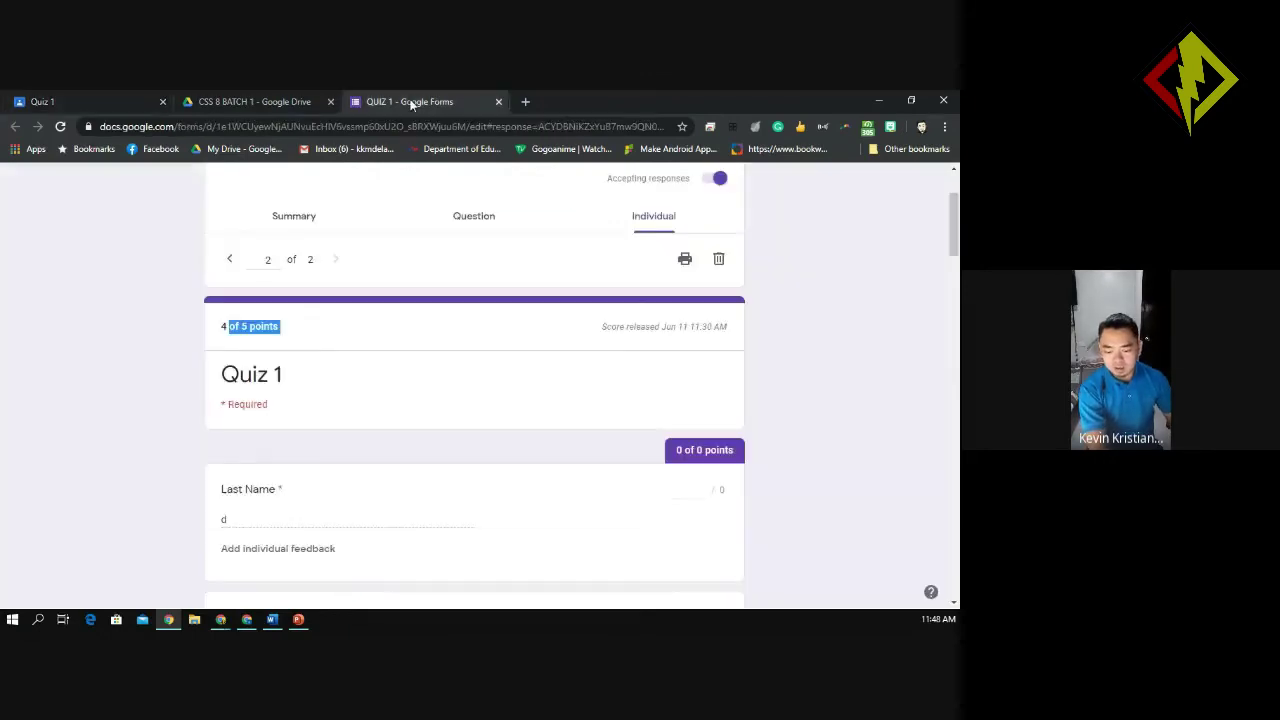
left_click(300, 218)
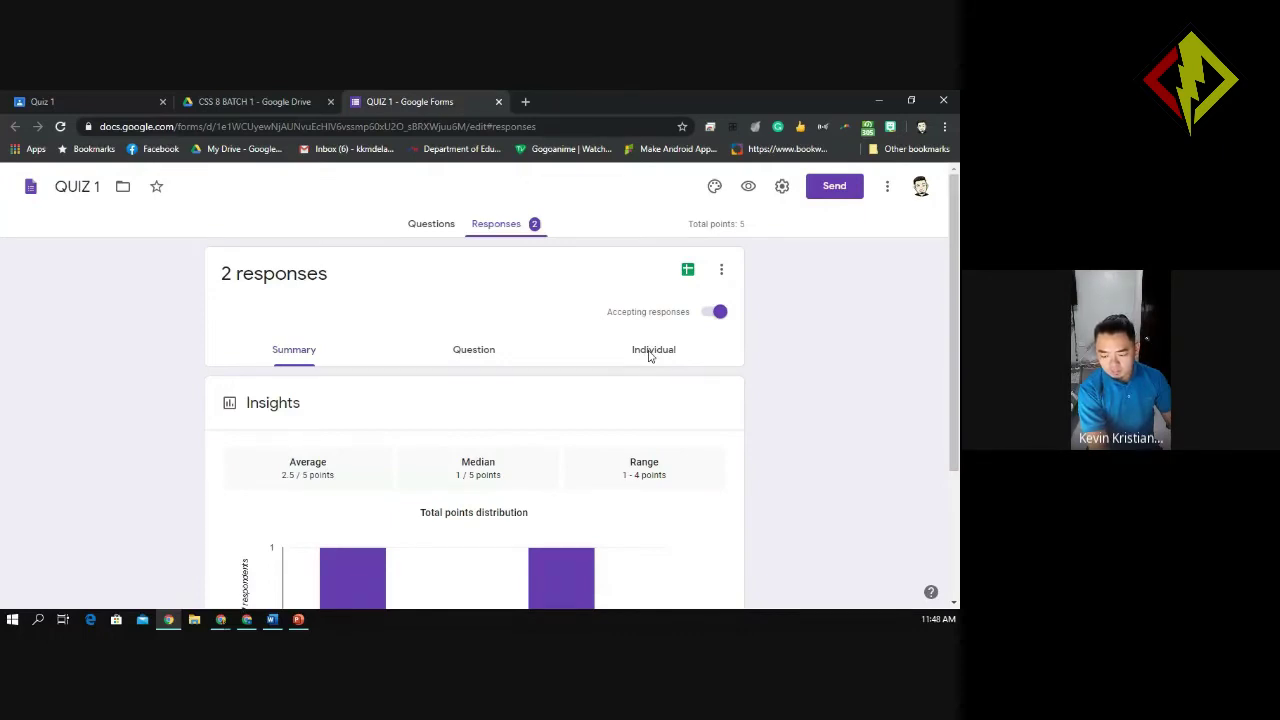
left_click(648, 352)
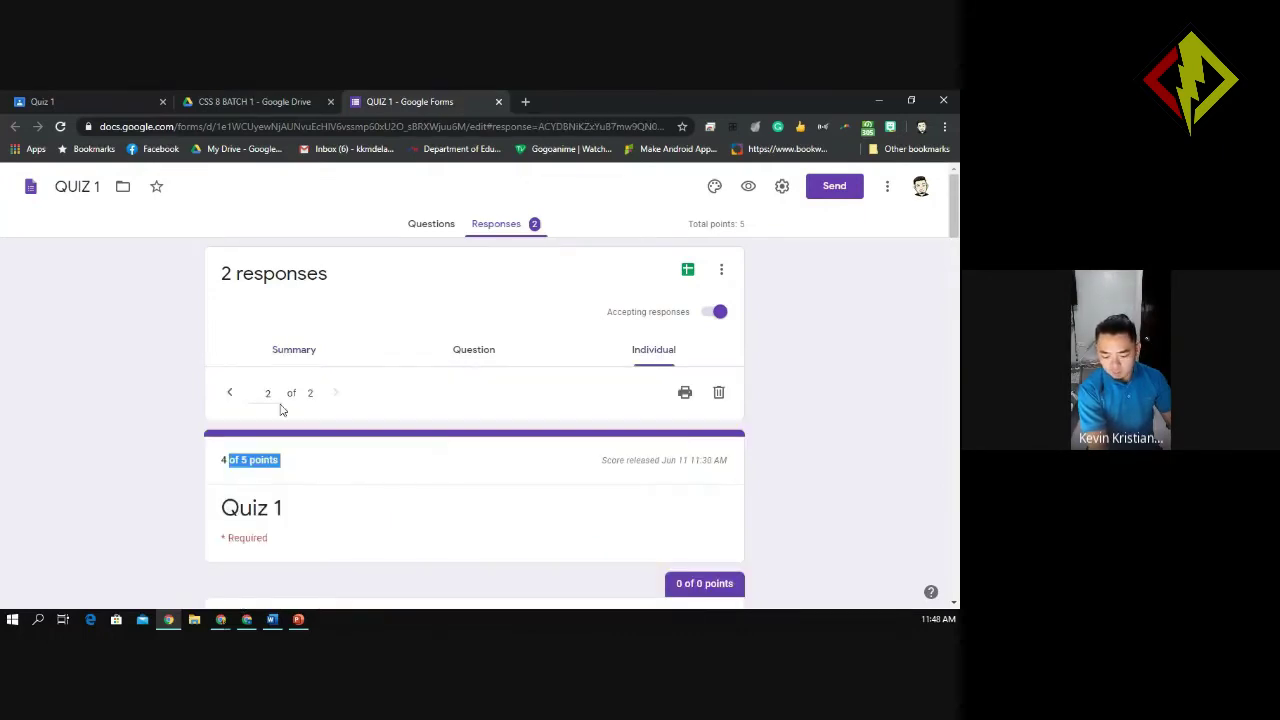
left_click(340, 392)
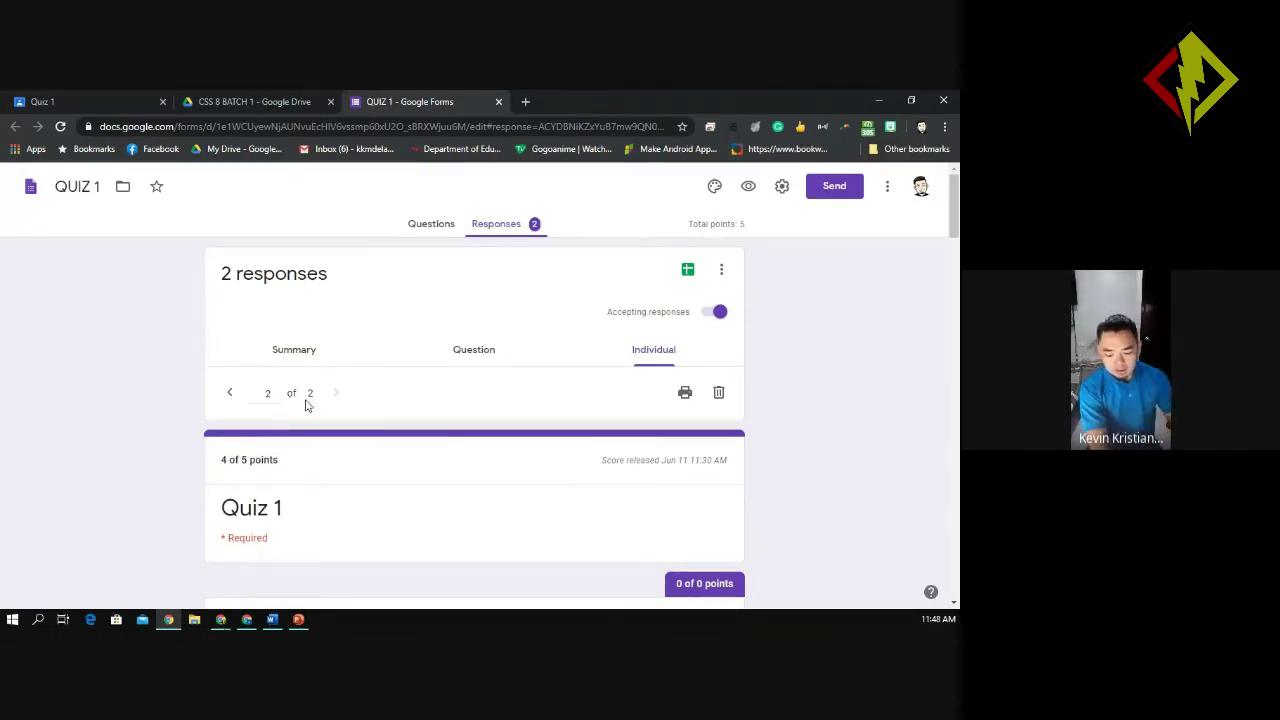
left_click(231, 396)
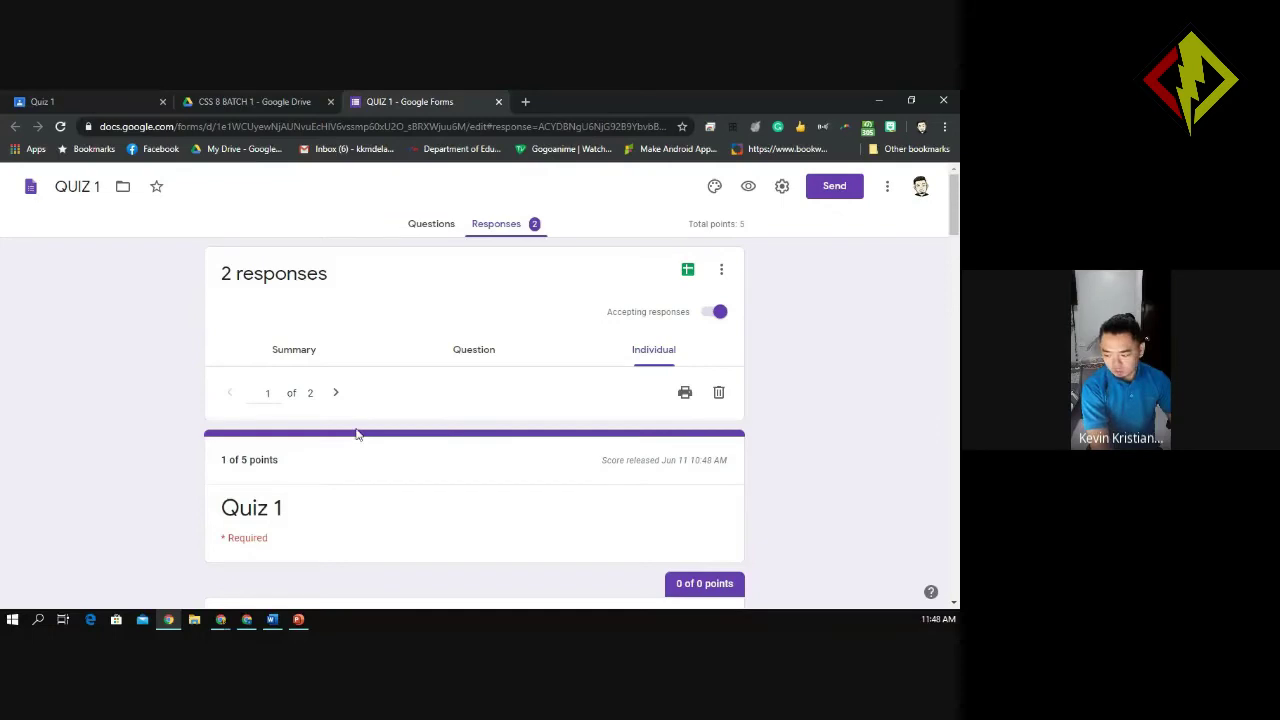
scroll(955, 243, "down", 1)
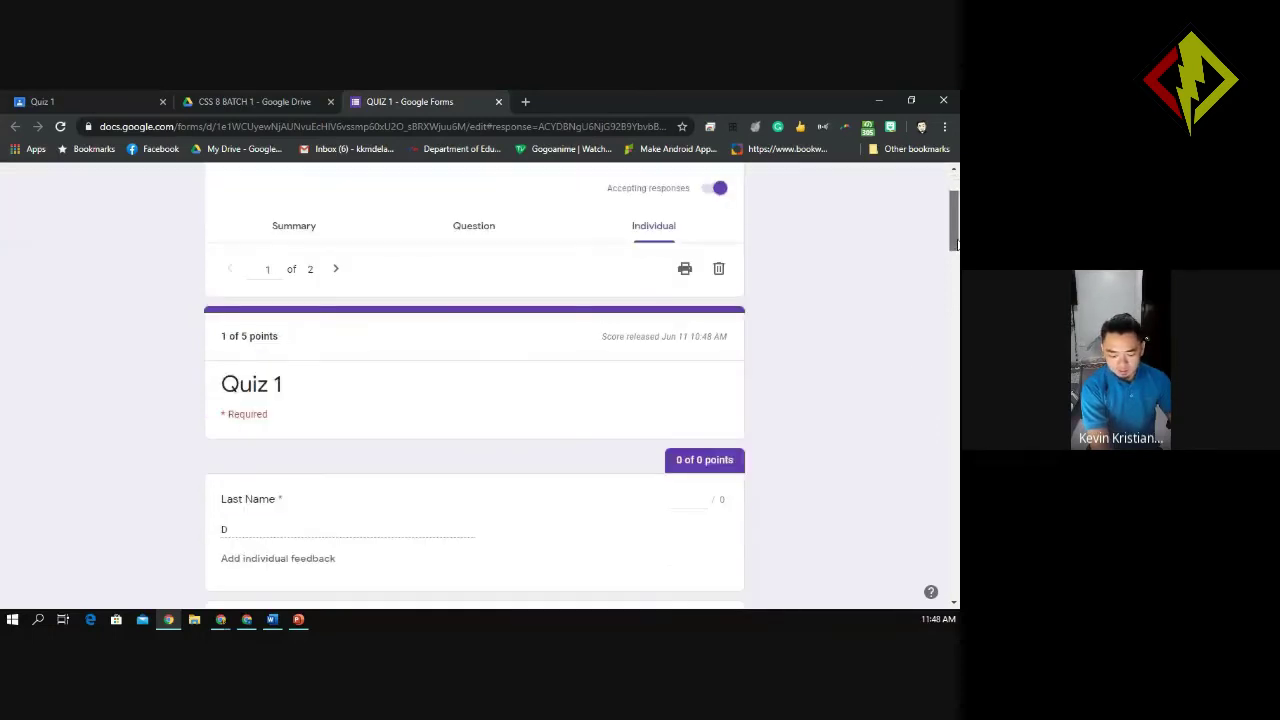
scroll(955, 243, "down", 2)
scroll(953, 229, "up", 3)
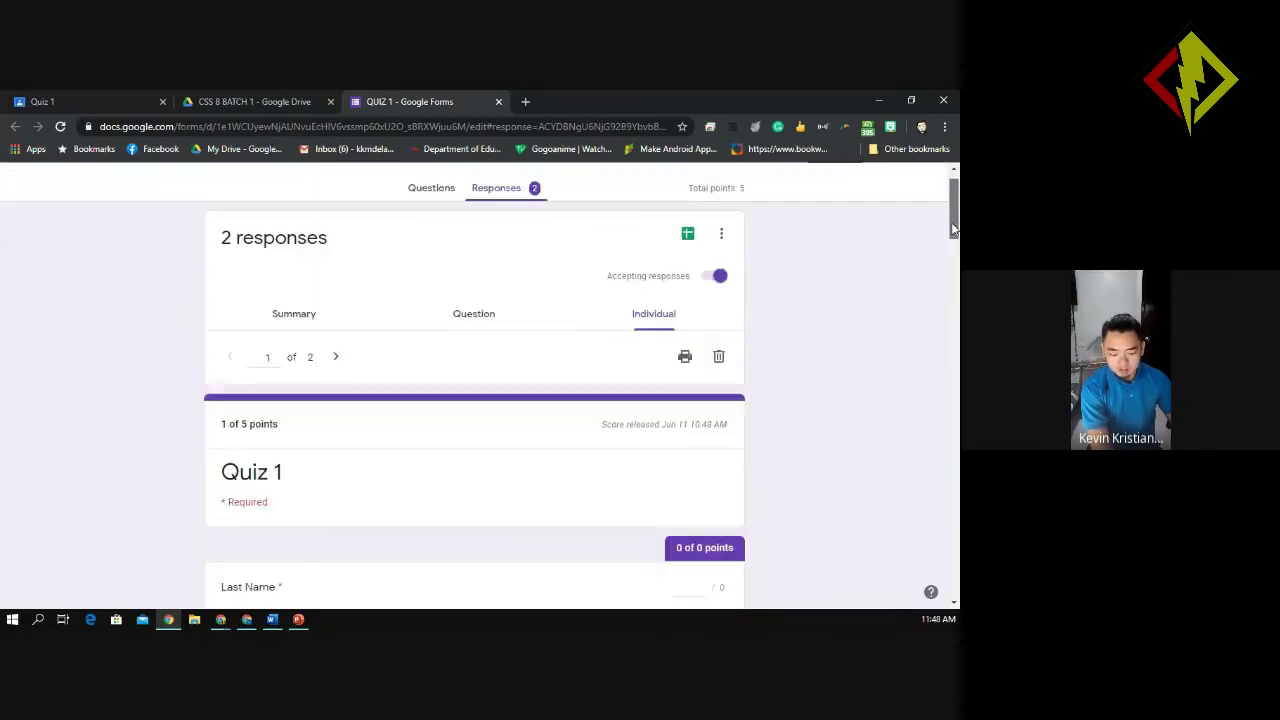
scroll(953, 229, "up", 1)
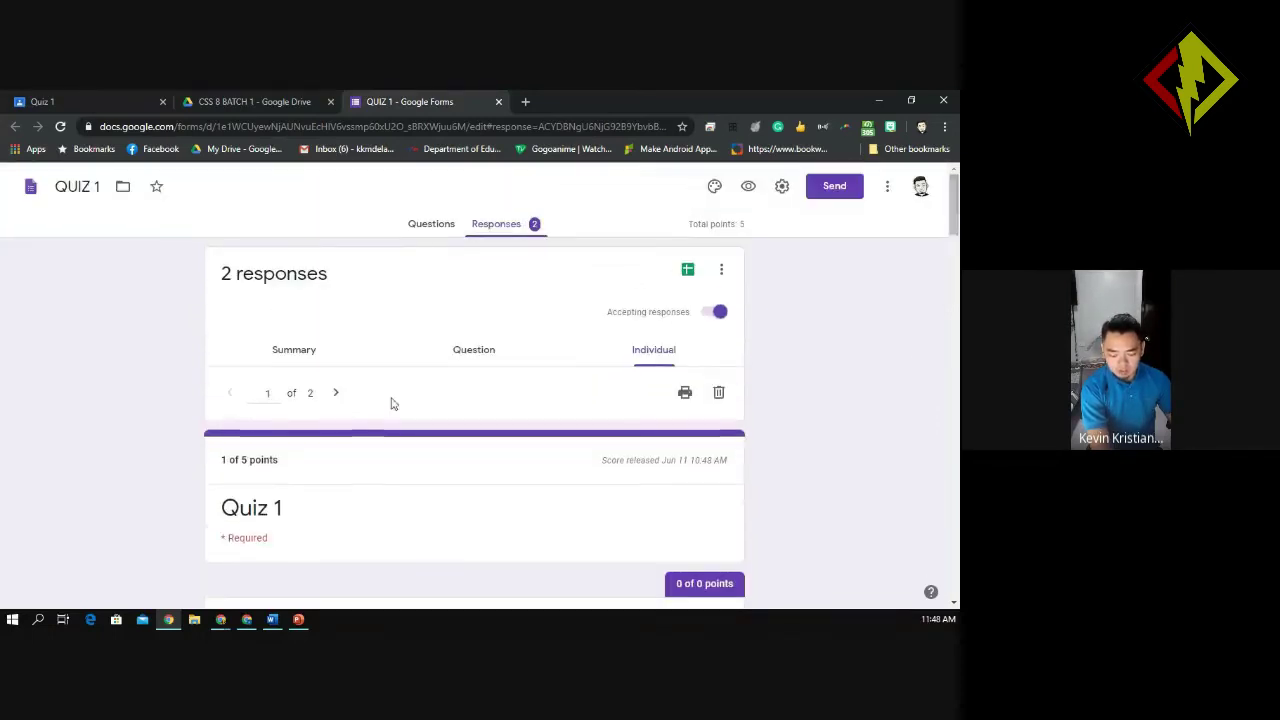
View the second individual QUIZ 1 response and check its name answers and total score
left_click(335, 396)
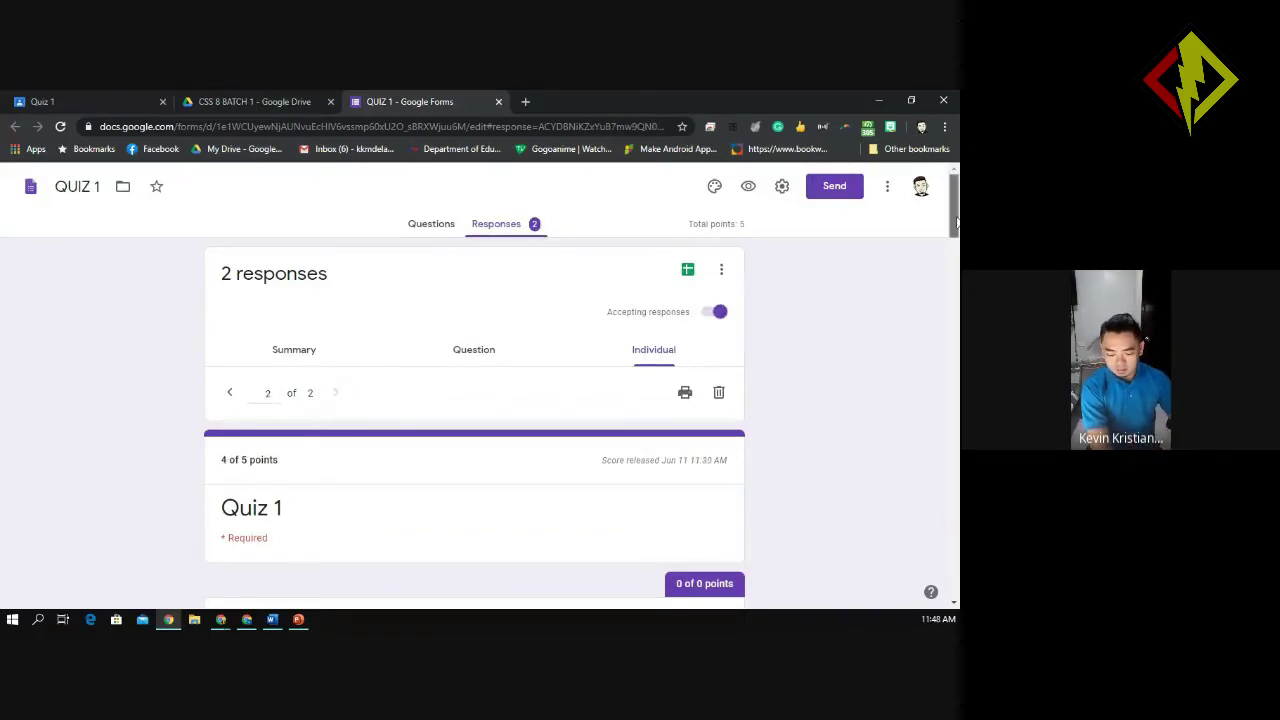
left_click_drag(955, 228, 955, 258)
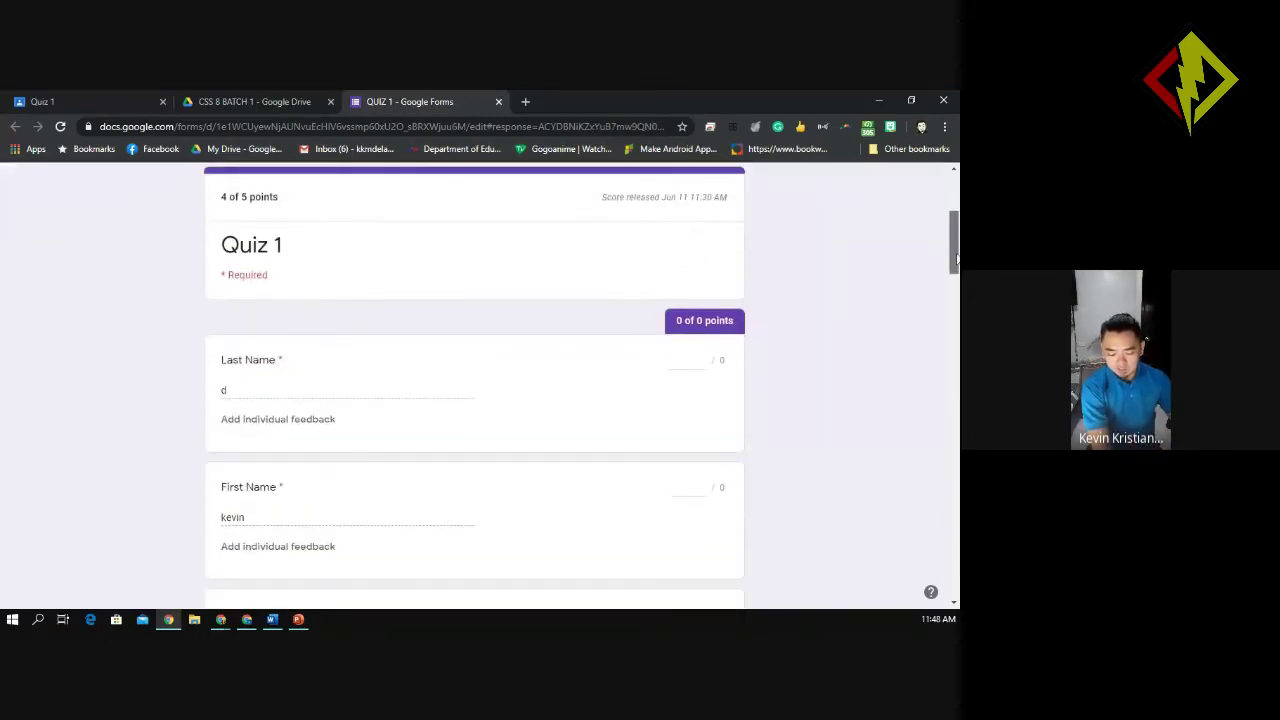
scroll(773, 278, "up", 2)
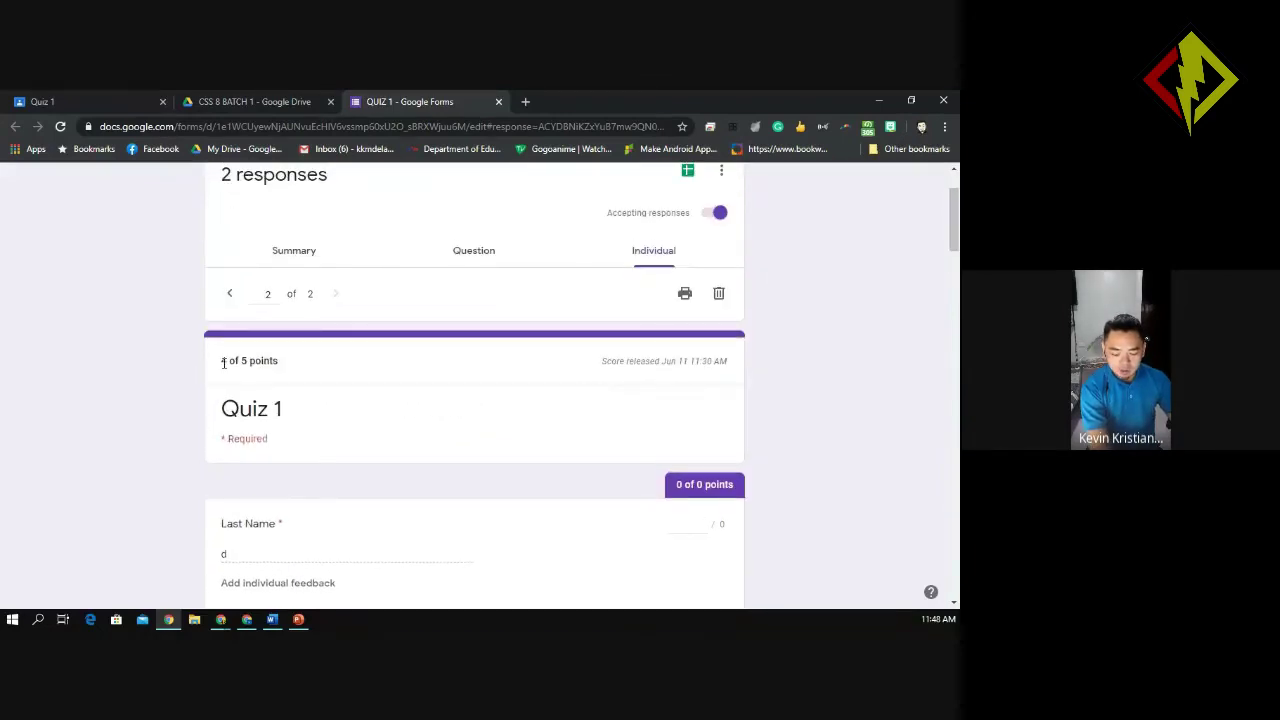
left_click_drag(281, 362, 218, 369)
left_click(218, 369)
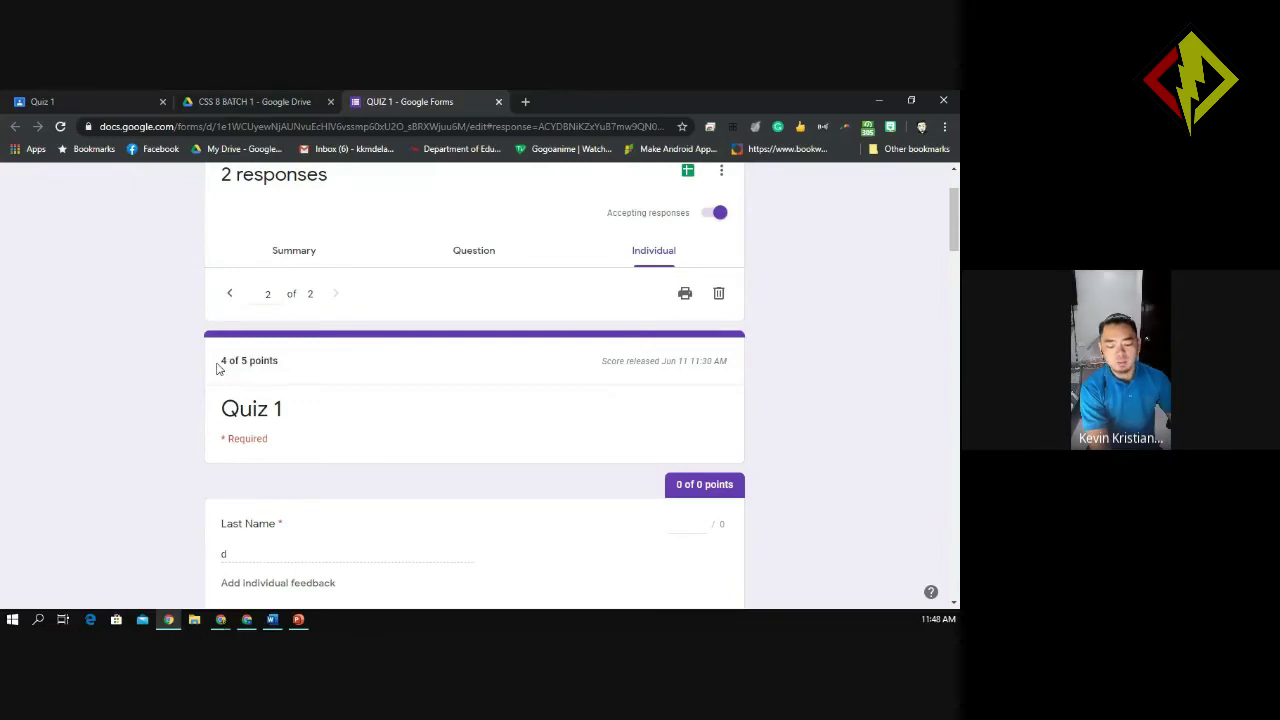
triple_click(222, 365)
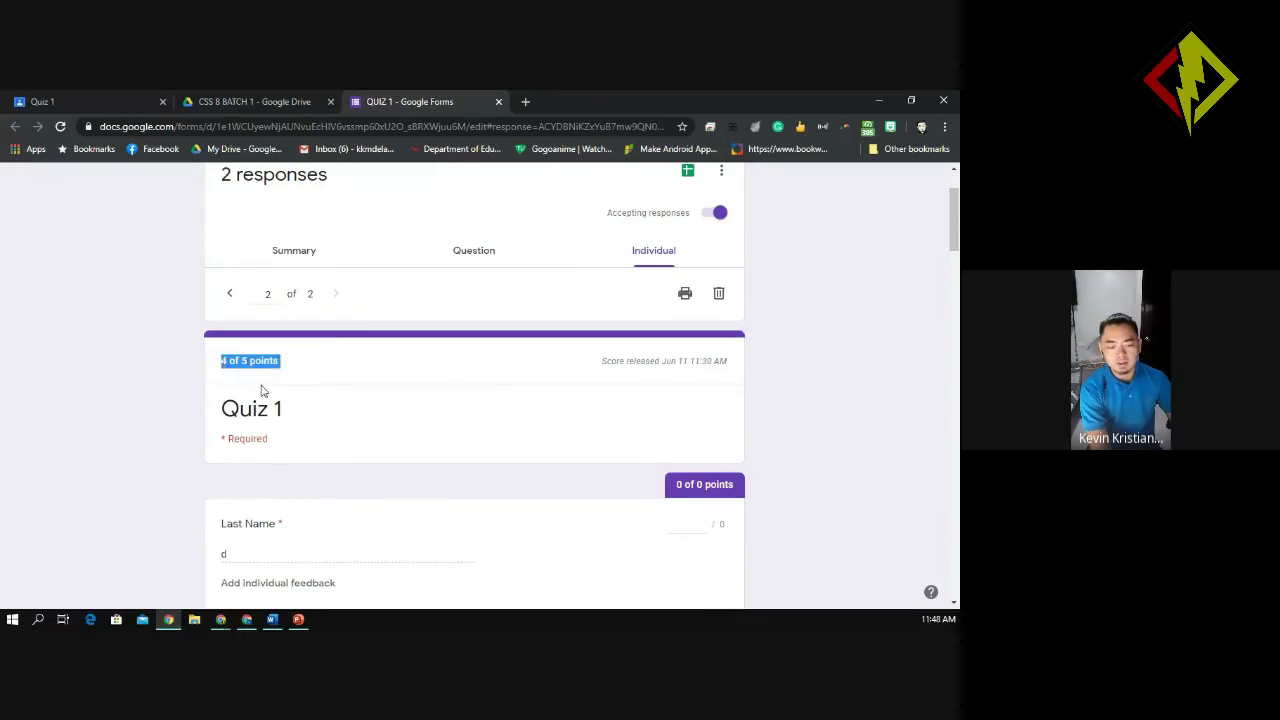
left_click(250, 364)
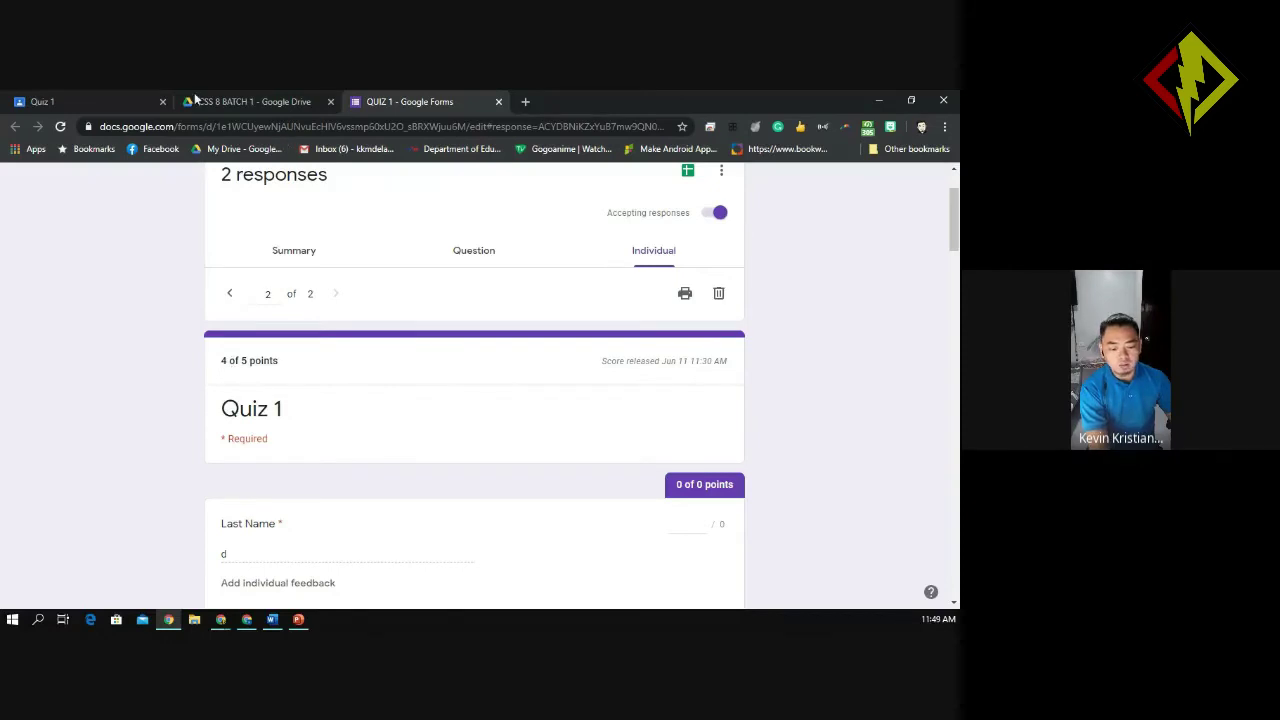
Return to the Quiz 1 student work in Classroom and check the draft grade in the Turned in group
left_click(76, 101)
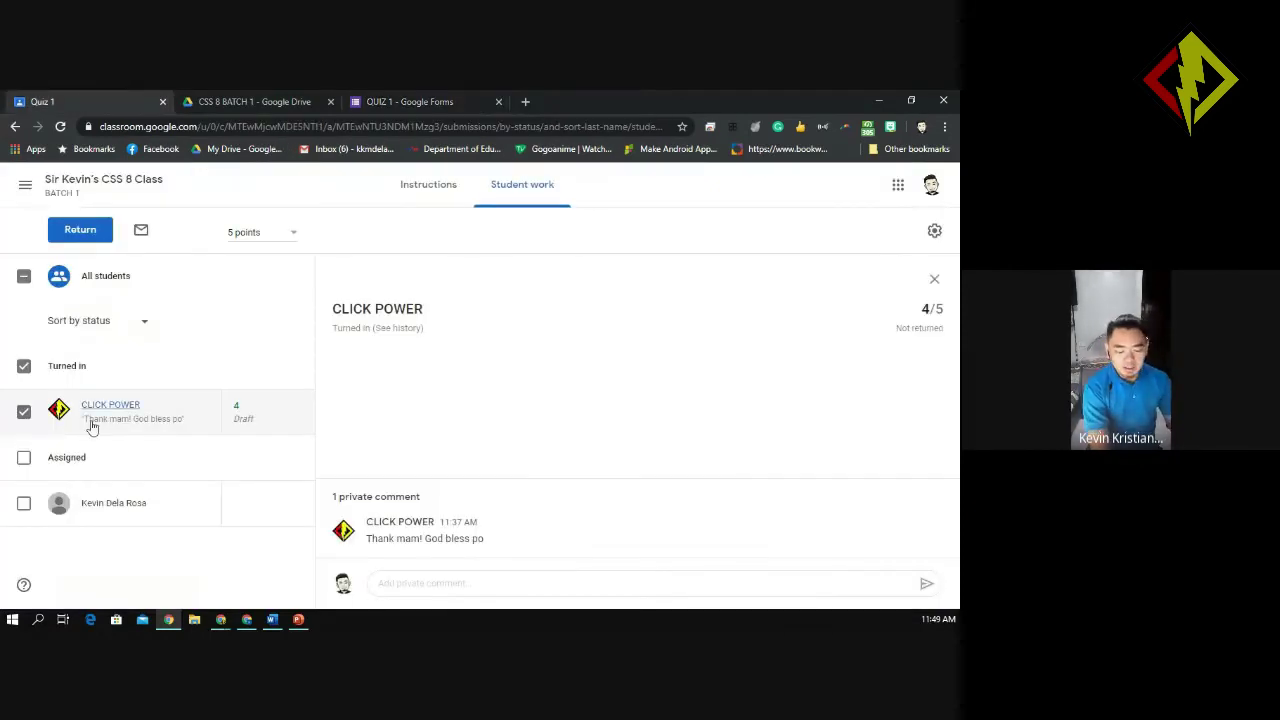
left_click(240, 410)
left_click(280, 372)
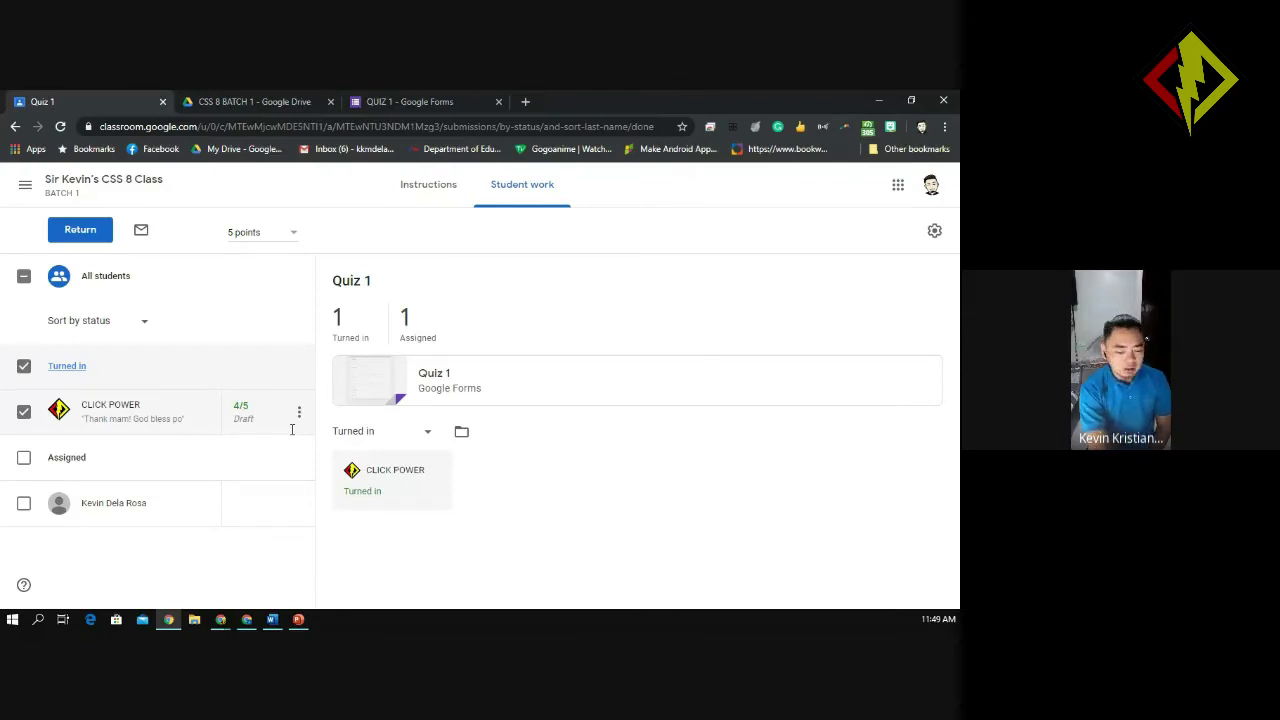
Send the QUIZ 1 form responses to a new spreadsheet named QUIZ 1 (Responses)
left_click(431, 103)
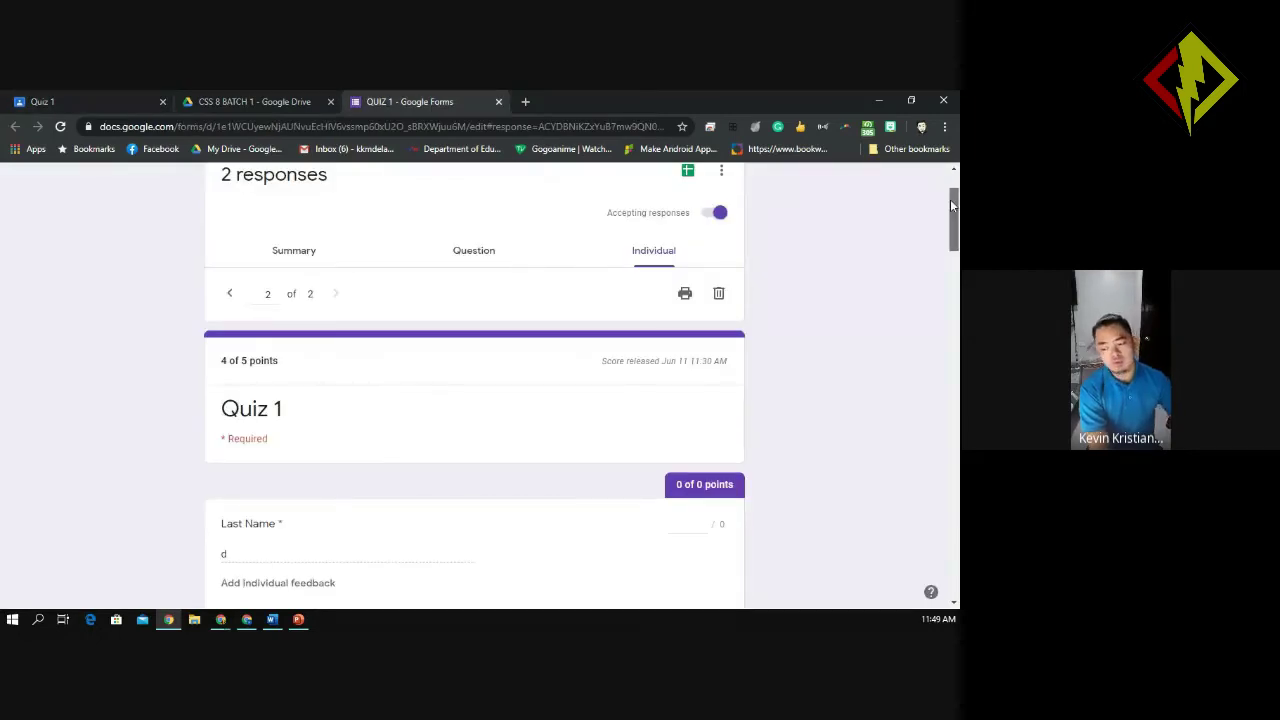
scroll(951, 205, "up", 1)
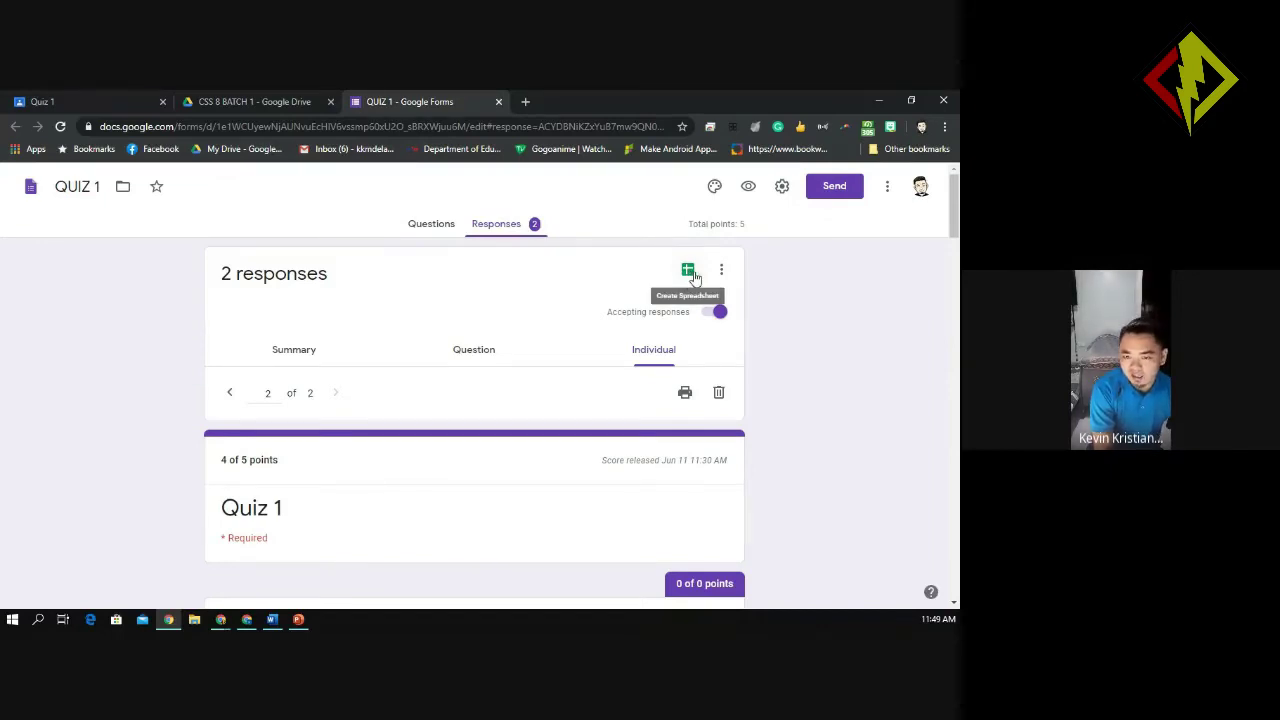
left_click(692, 274)
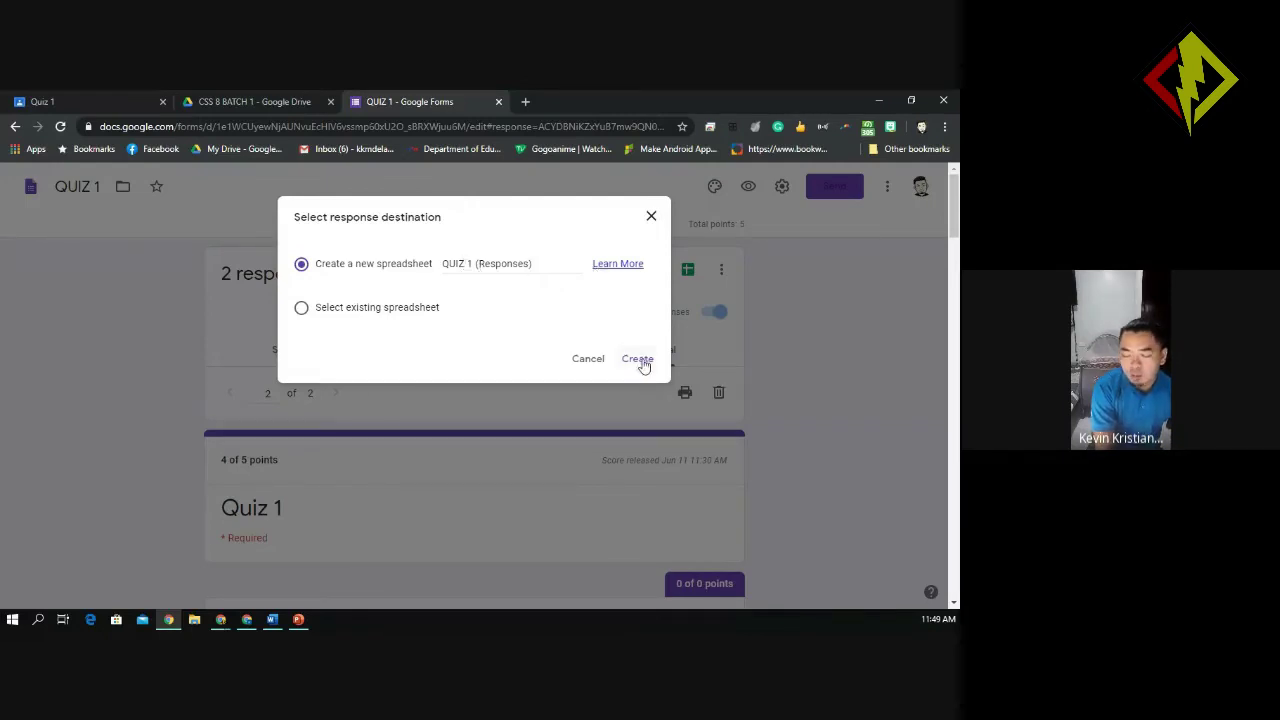
left_click(649, 217)
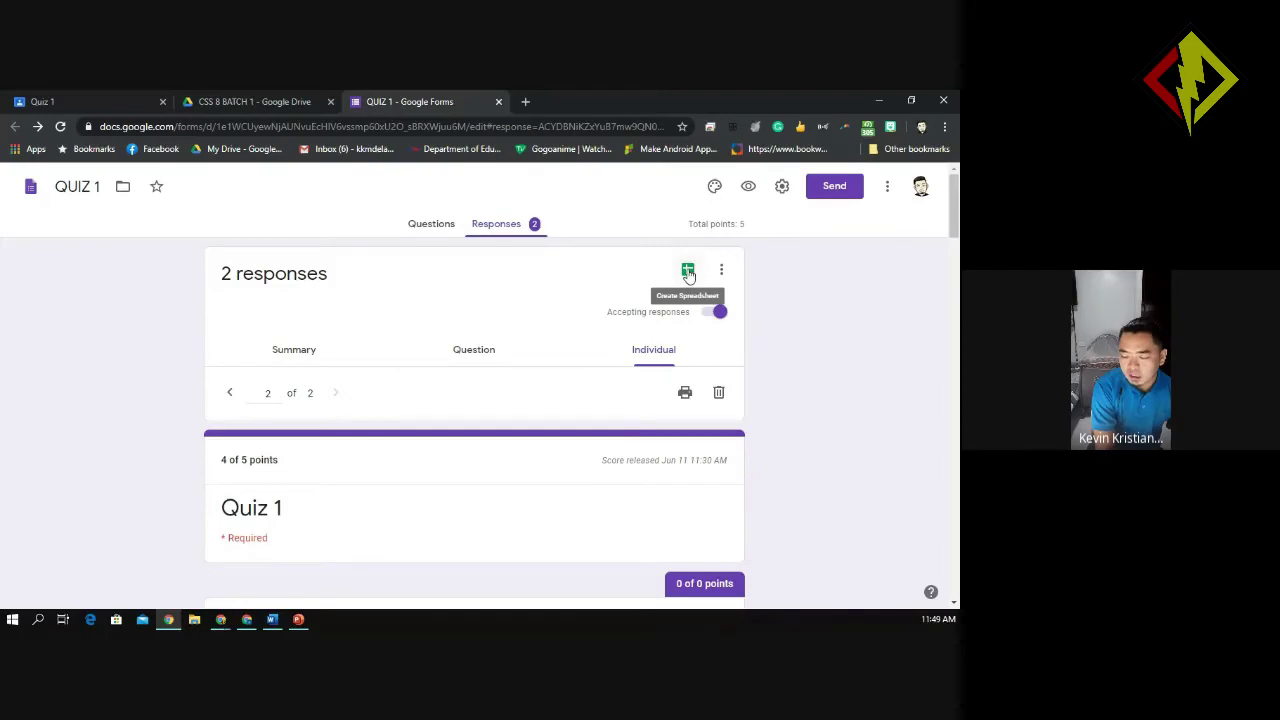
left_click(688, 271)
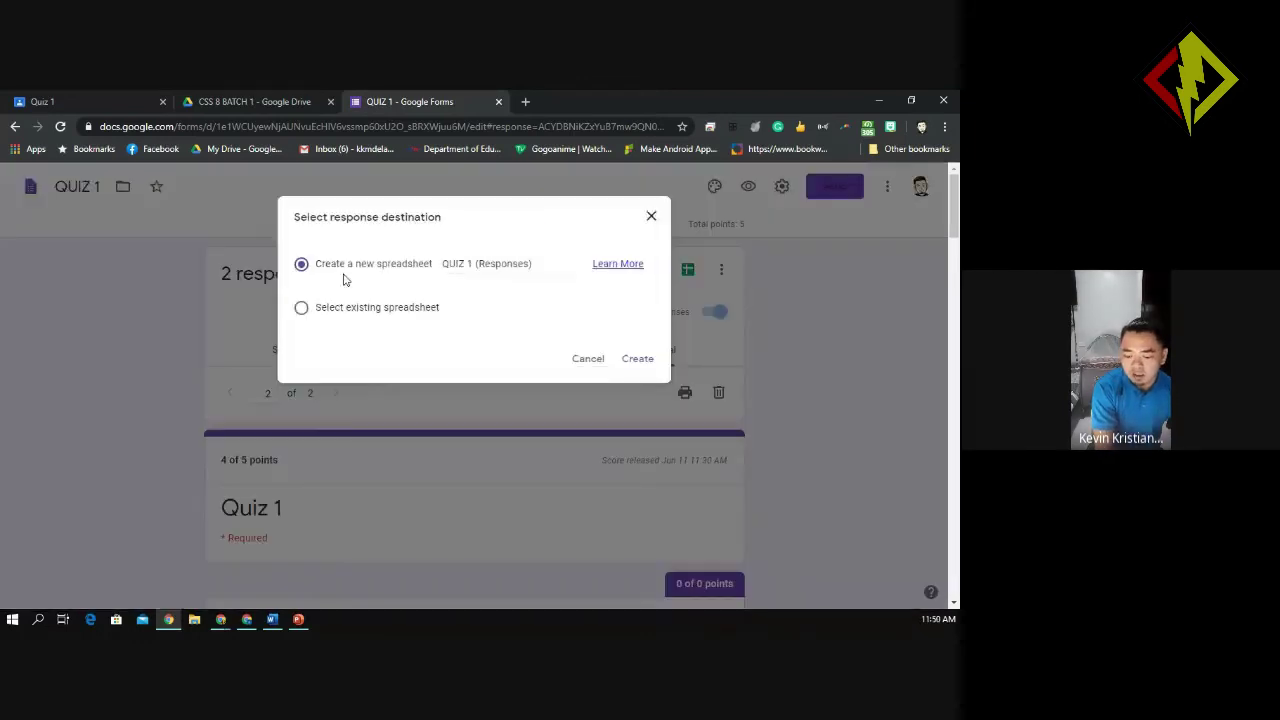
left_click(637, 365)
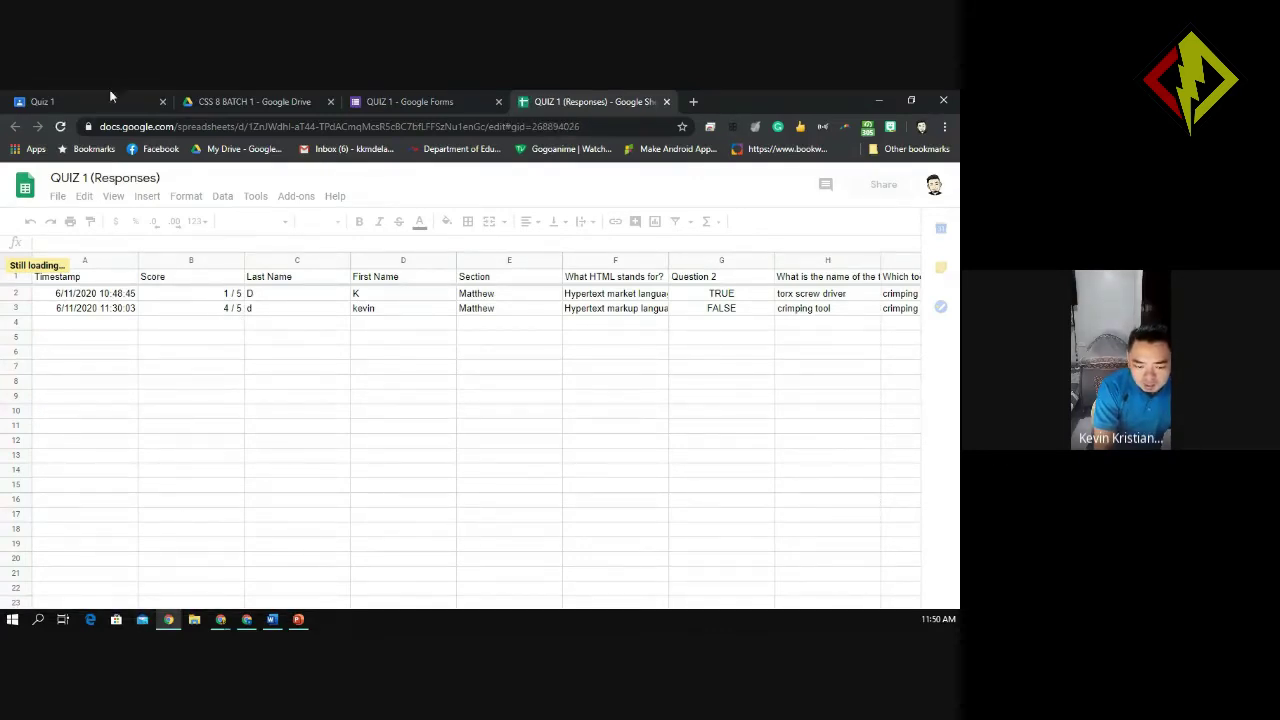
left_click(80, 100)
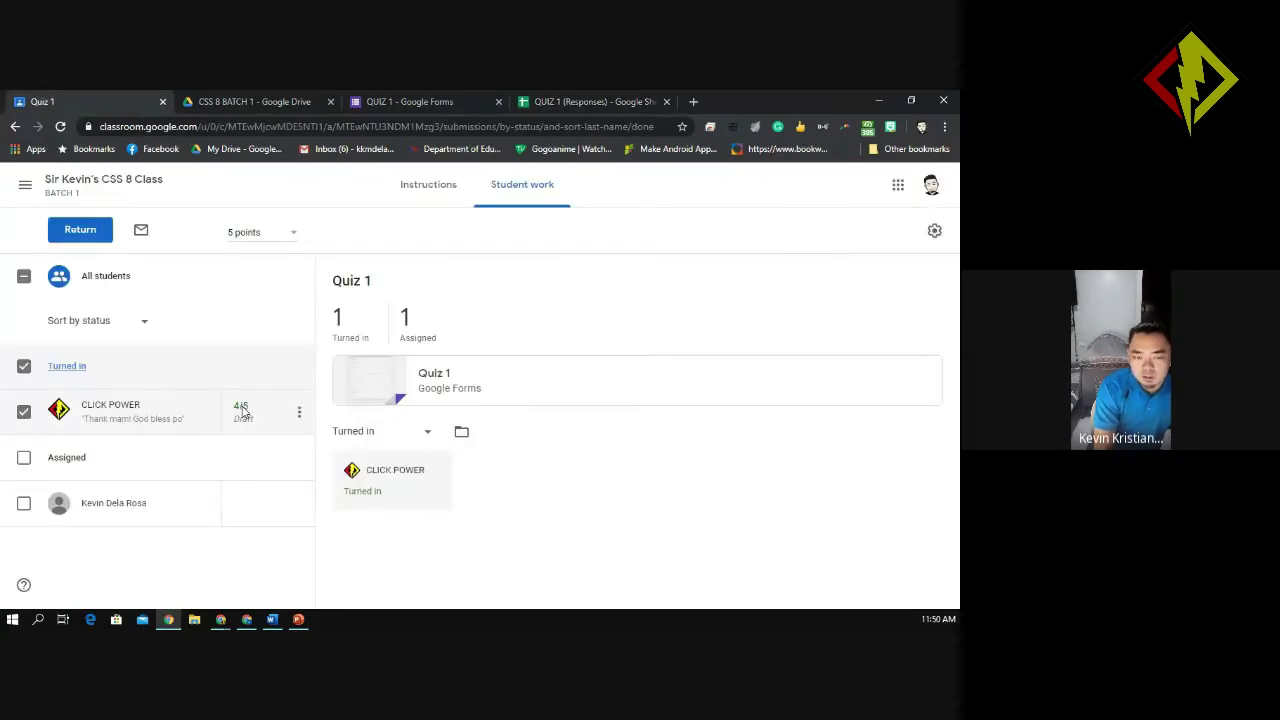
left_click(404, 98)
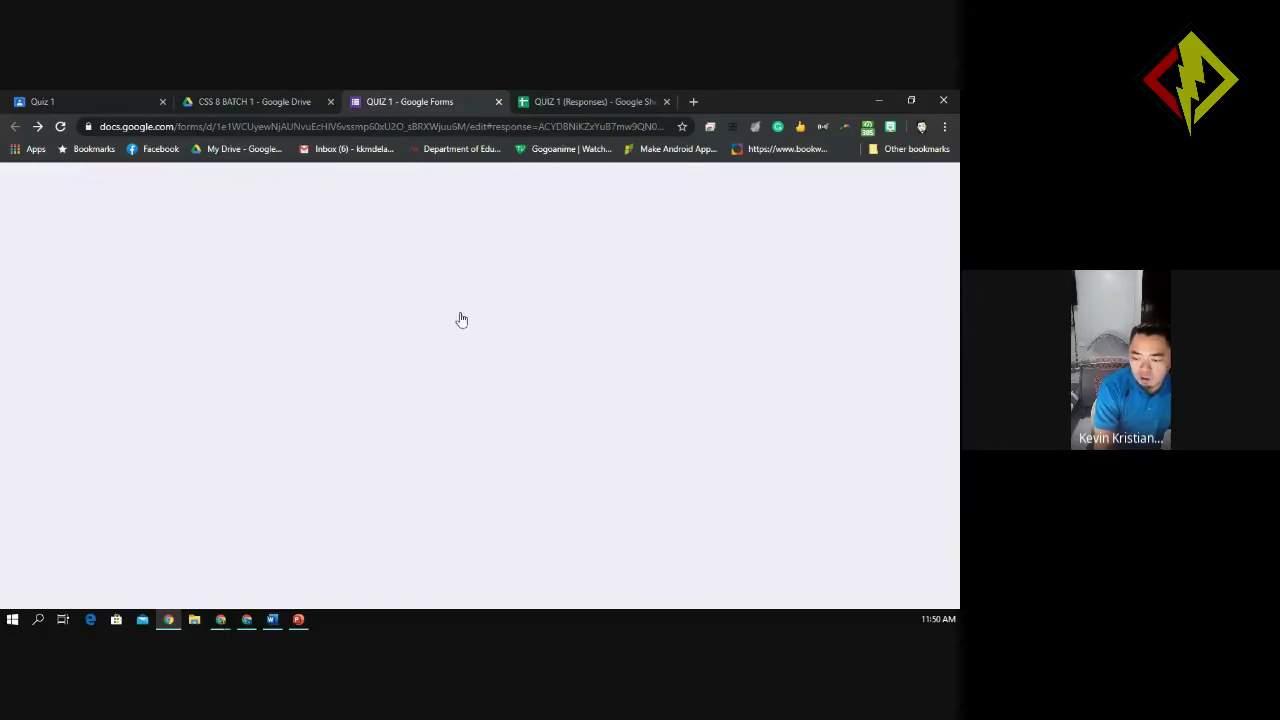
left_click(584, 100)
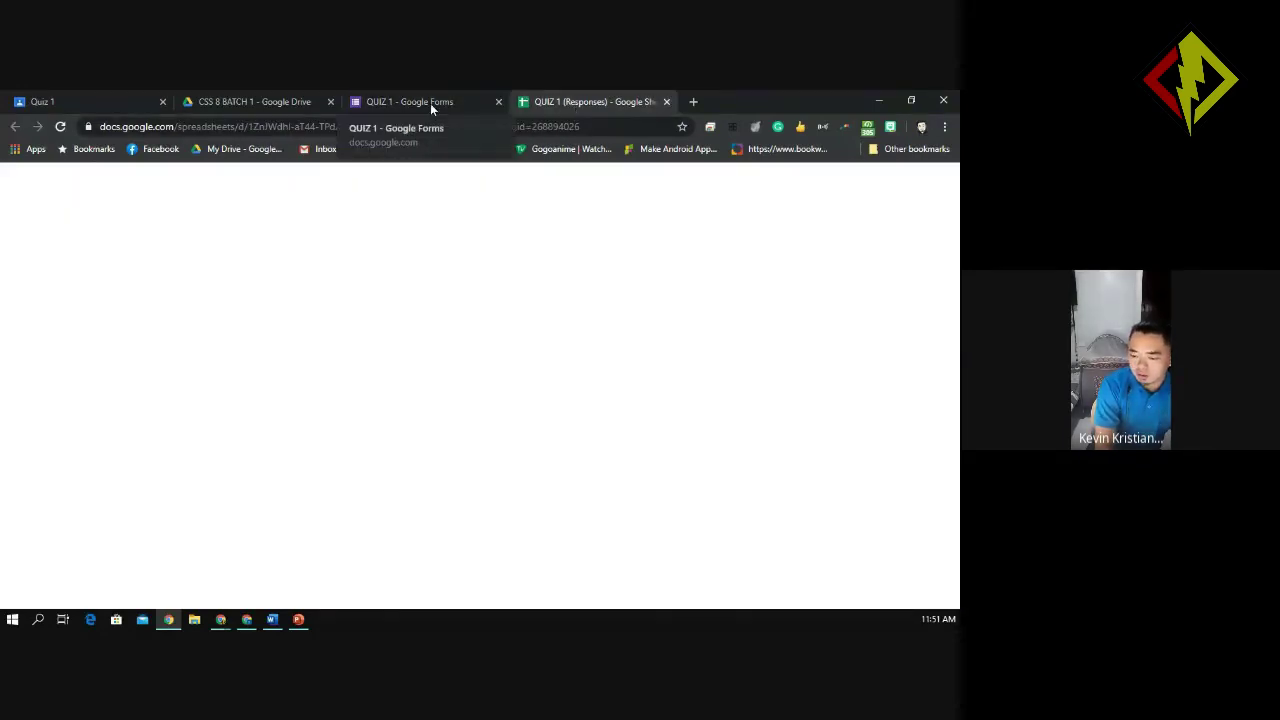
left_click(430, 103)
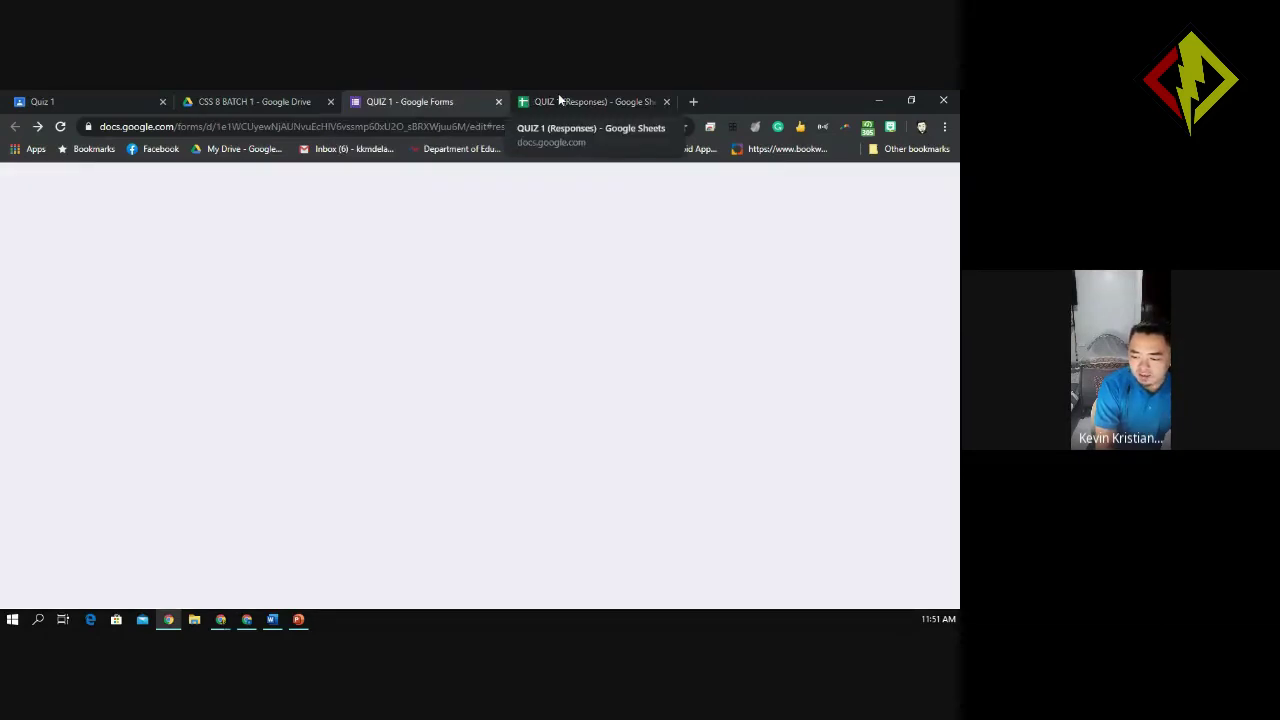
left_click(558, 93)
left_click(391, 106)
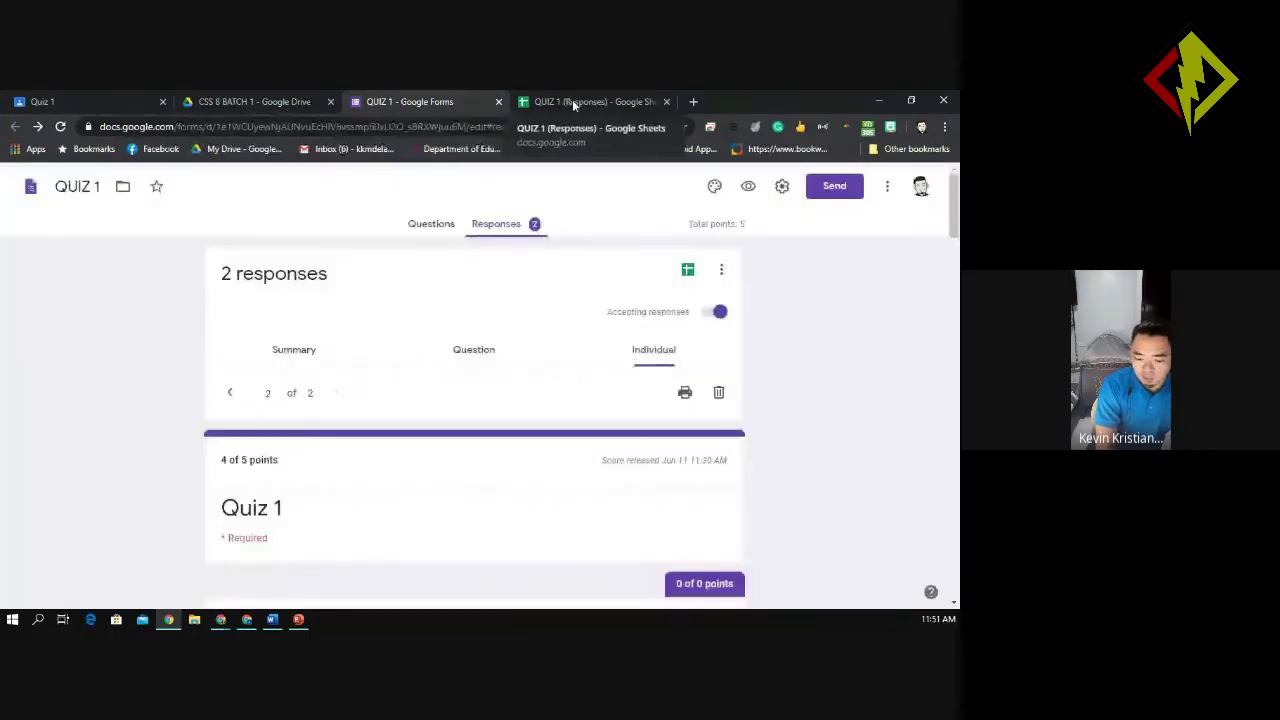
Open the QUIZ 1 (Responses) spreadsheet and examine the scores, names and sections of the respondents
left_click(572, 99)
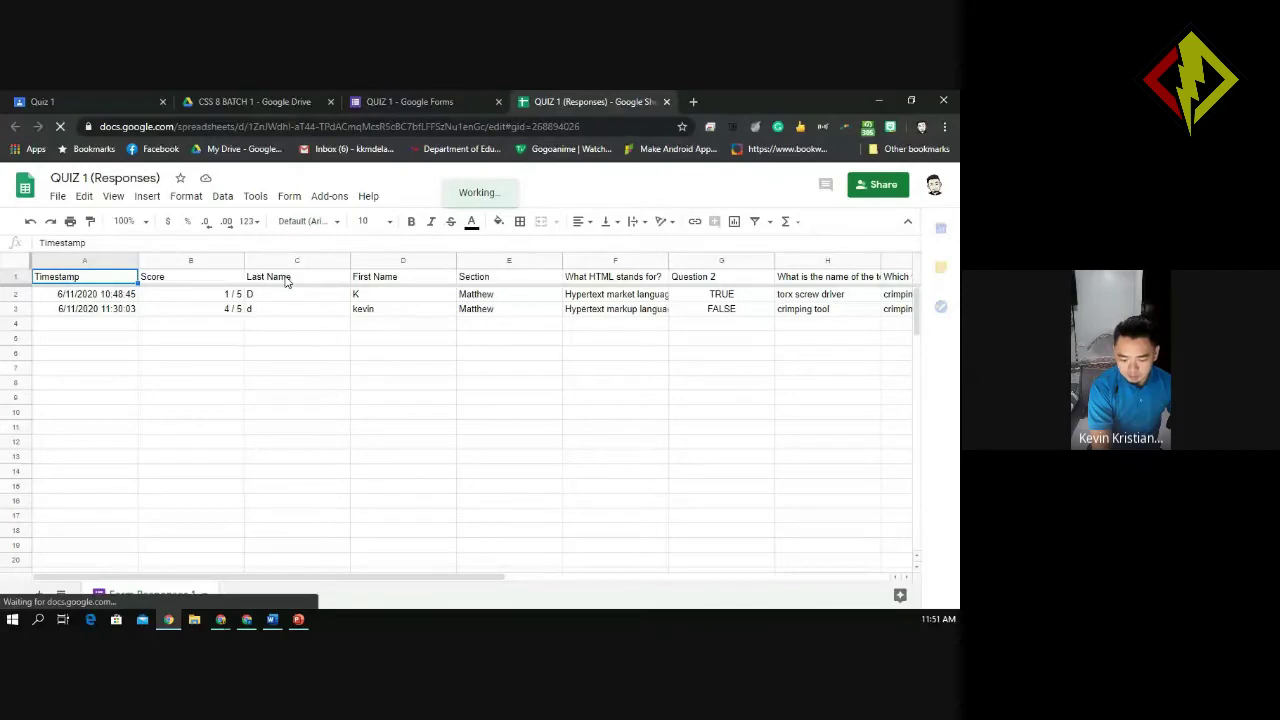
left_click_drag(403, 308, 206, 297)
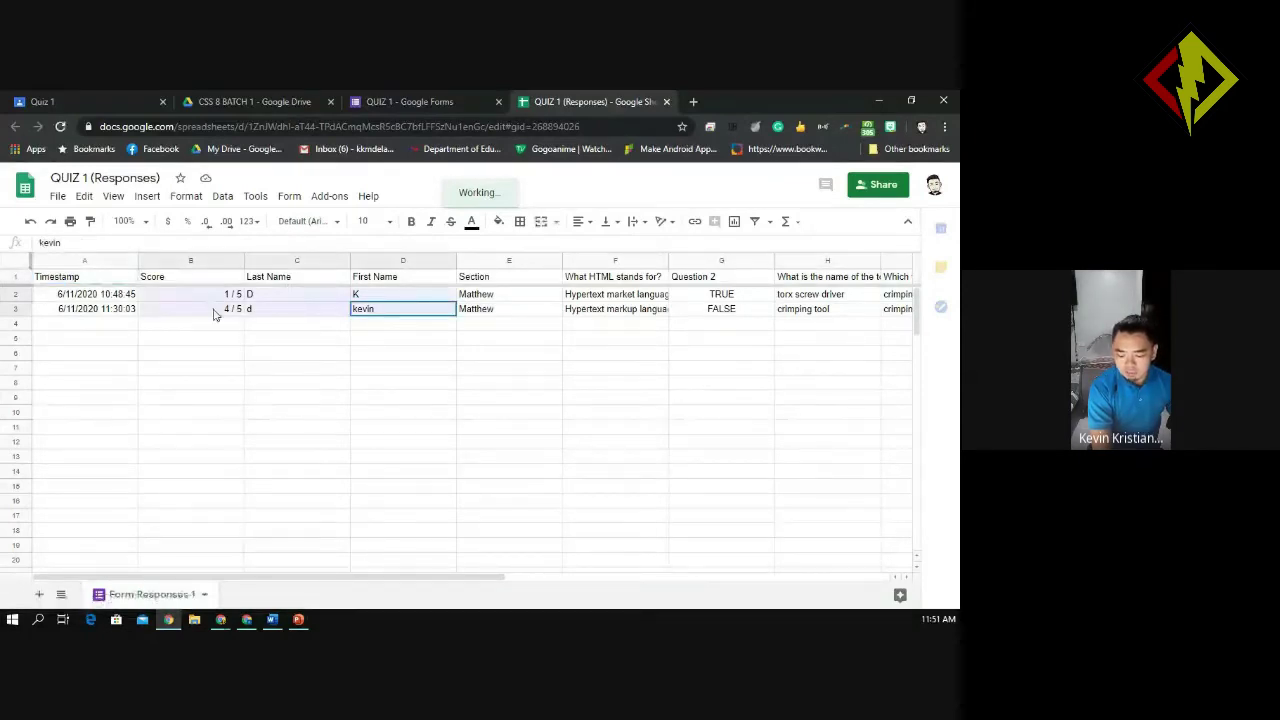
key("shift+Left")
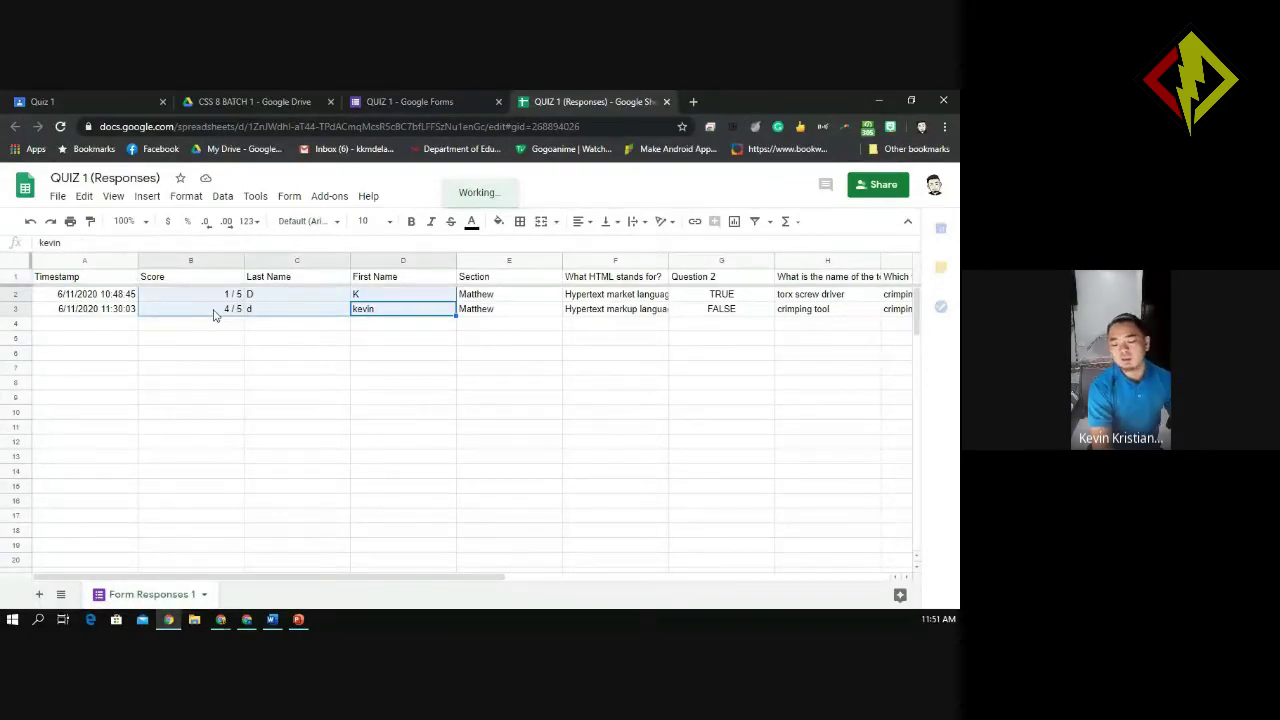
left_click(190, 382)
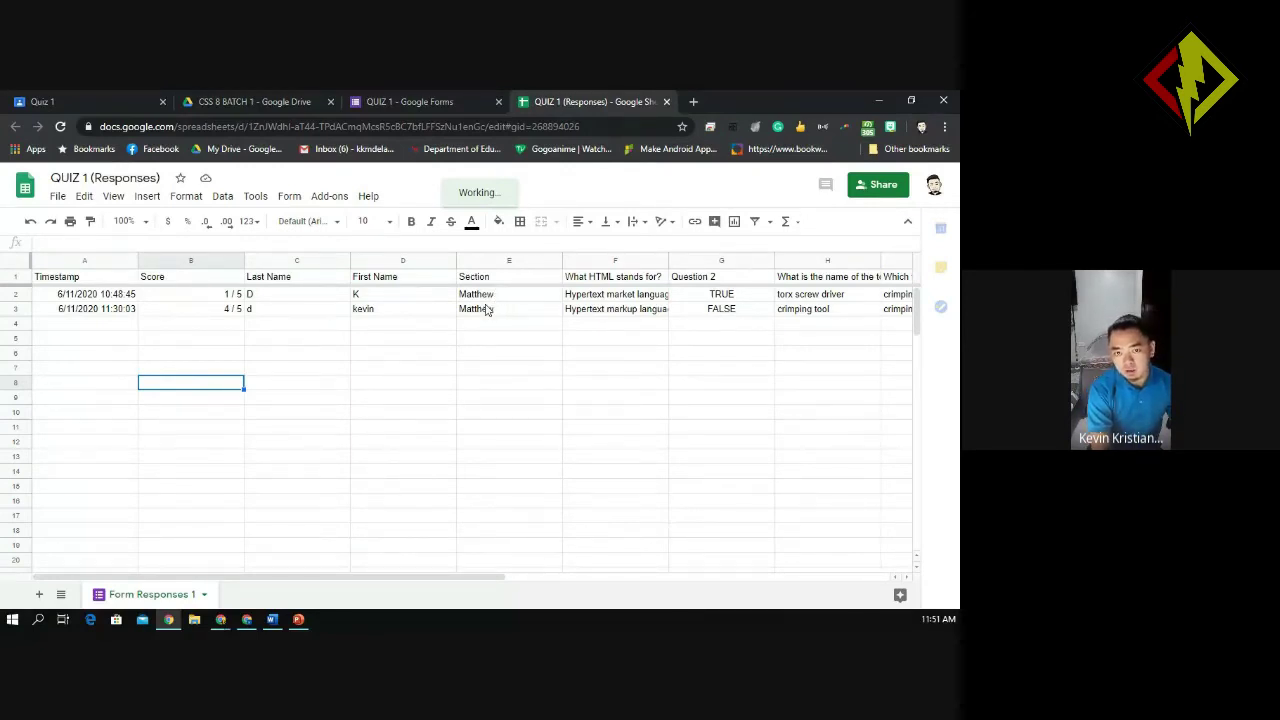
left_click_drag(476, 294, 487, 311)
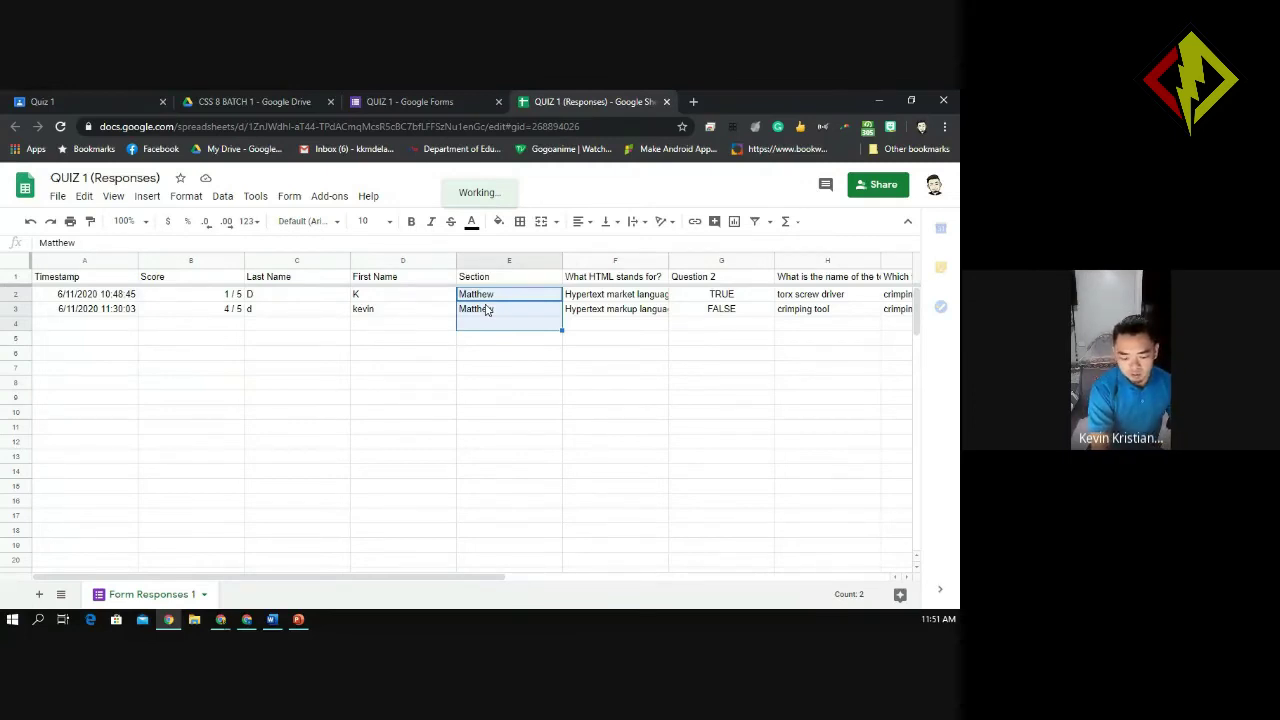
left_click(193, 393)
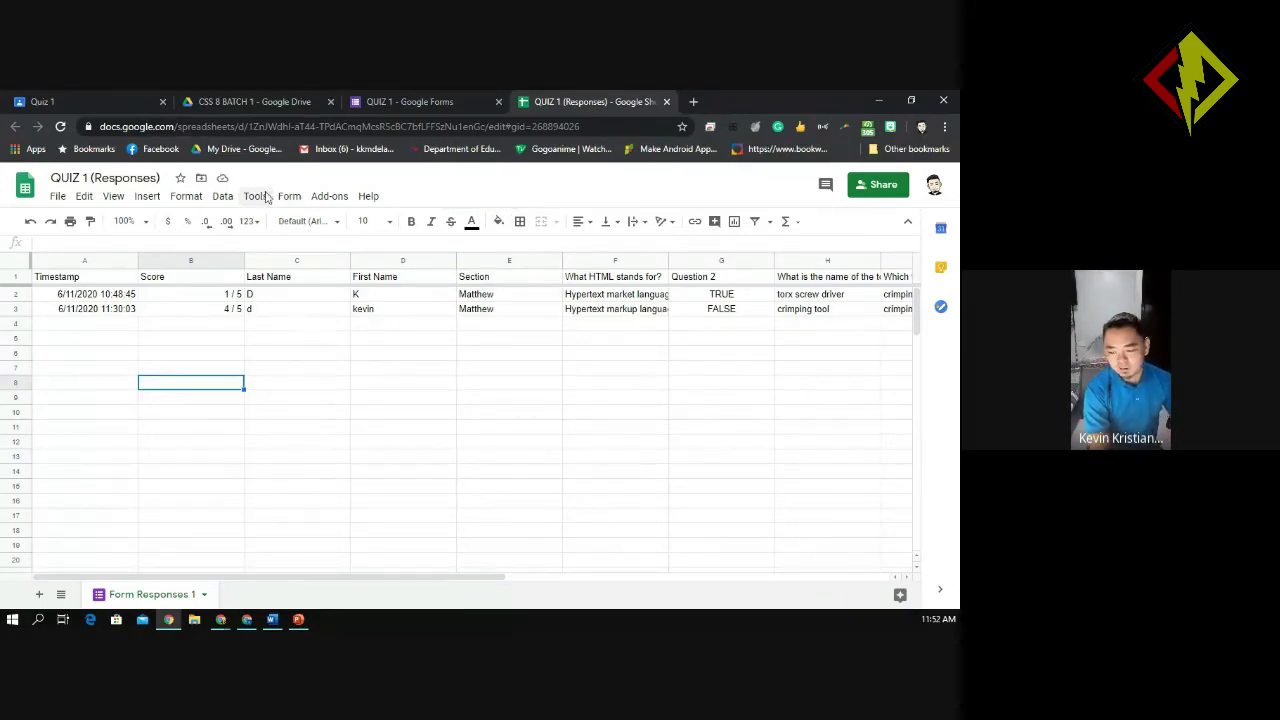
Go back from the response spreadsheet to the Quiz 1 student work in Classroom to view the turned-in student's grade
left_click(443, 102)
left_click(250, 101)
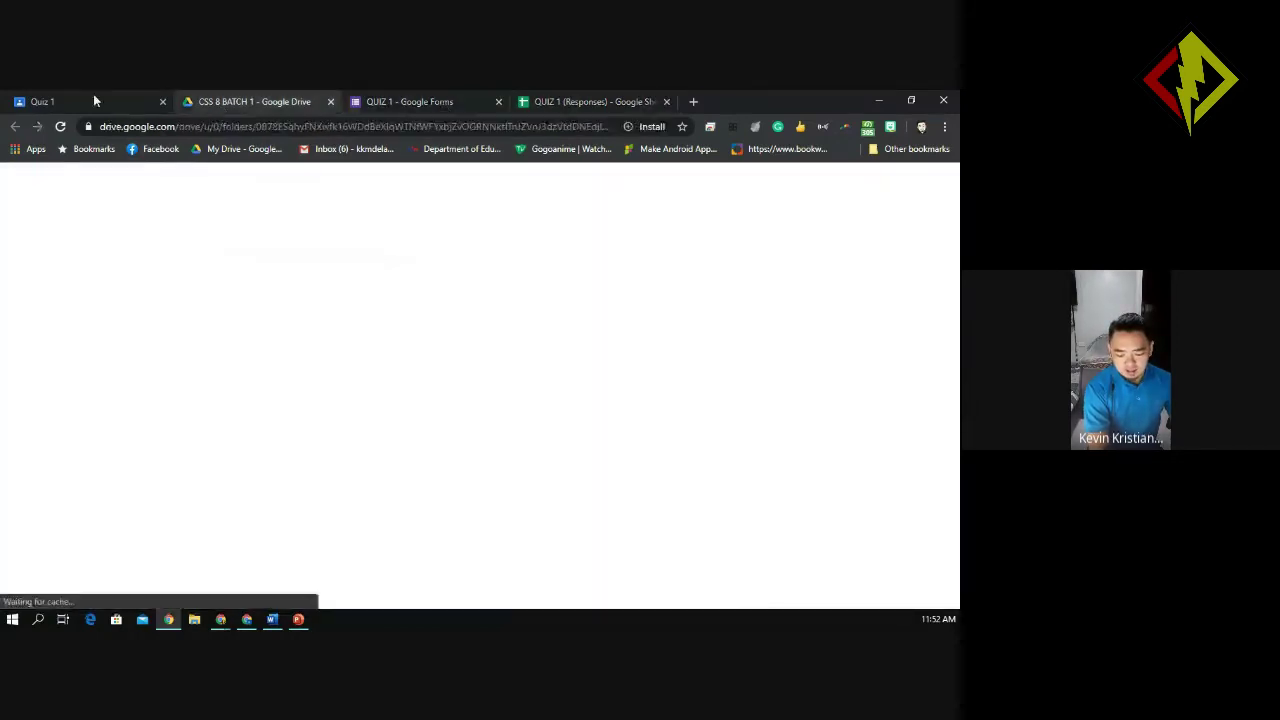
left_click(95, 101)
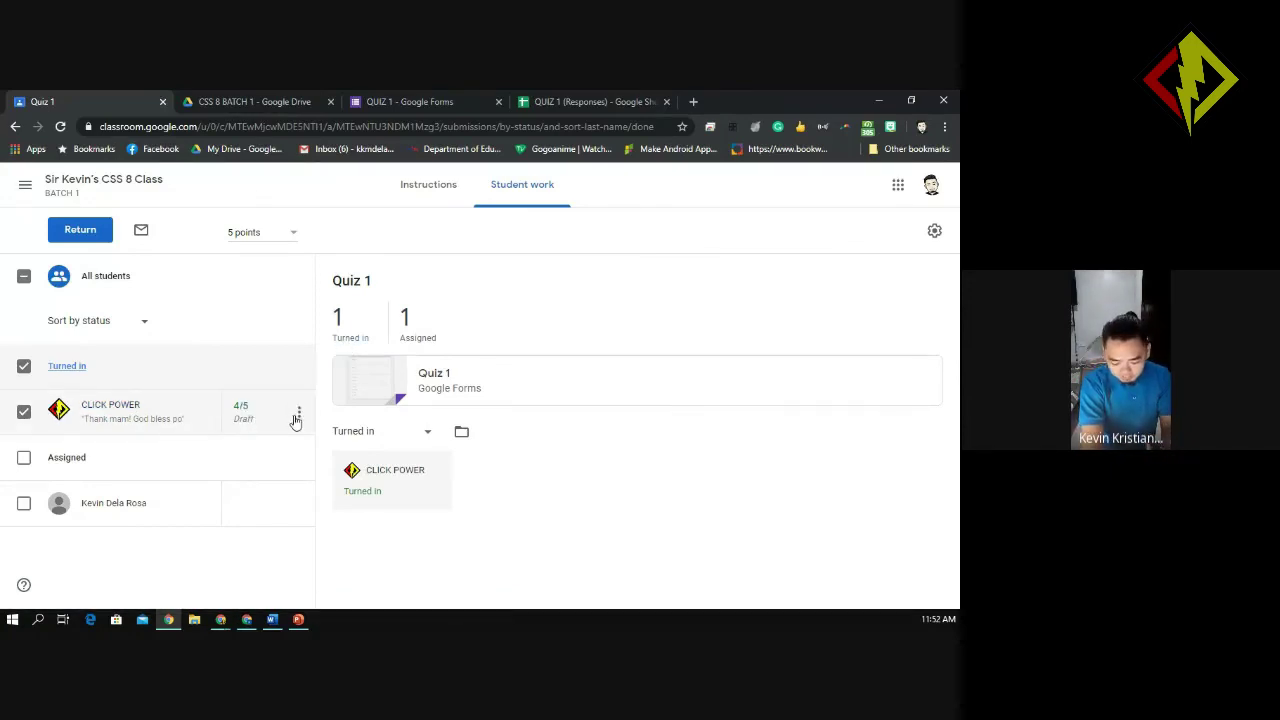
Open the turned-in student's Quiz 1 submission, confirm the draft grade of 4, and start returning the work
left_click(301, 420)
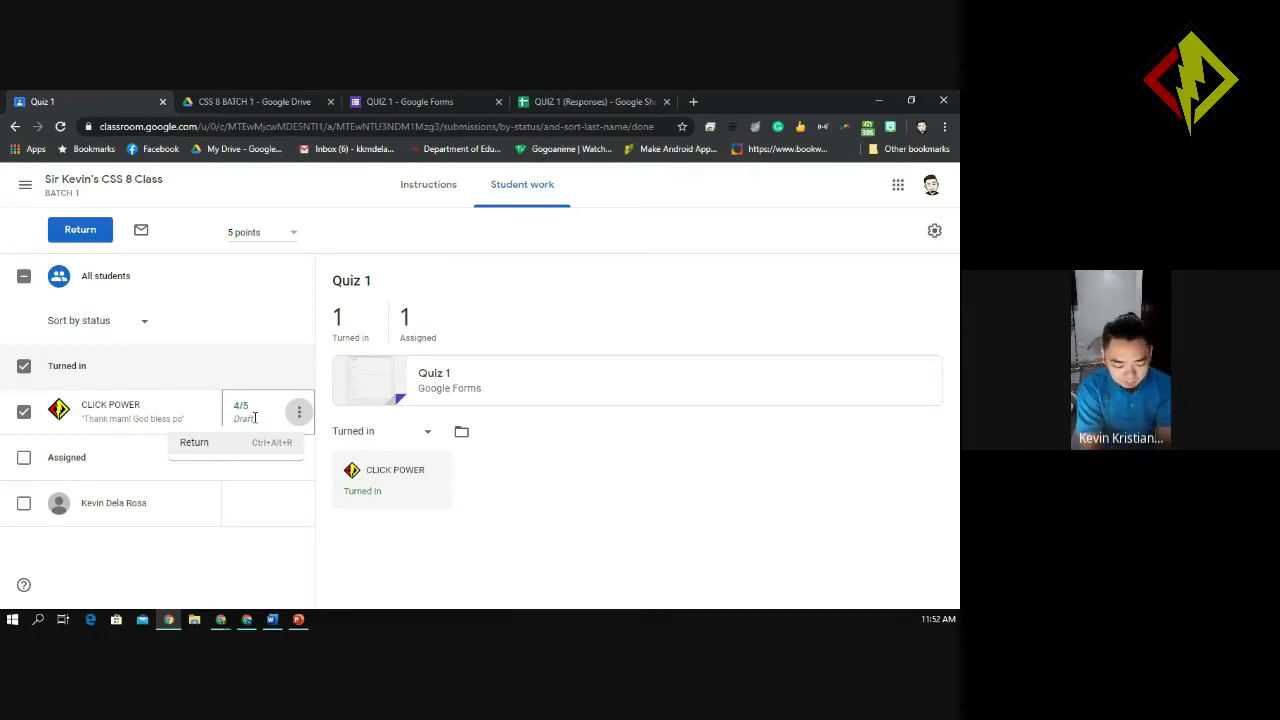
left_click(75, 430)
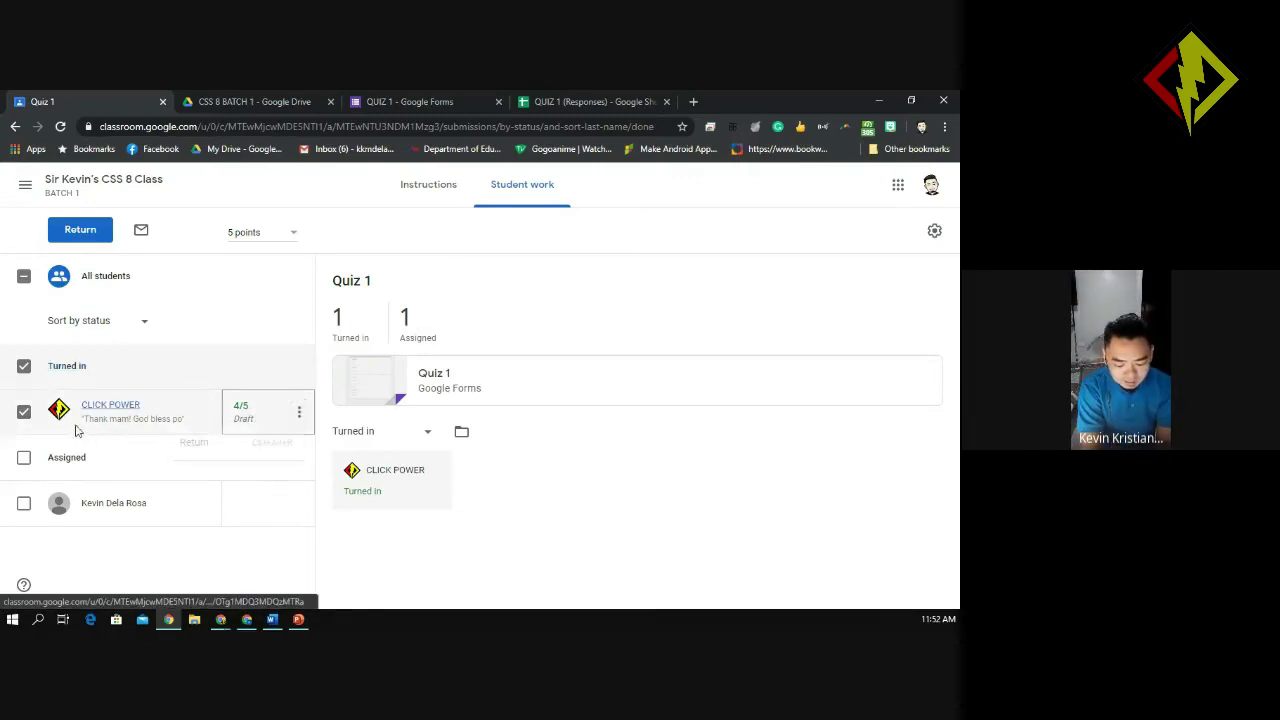
left_click(266, 420)
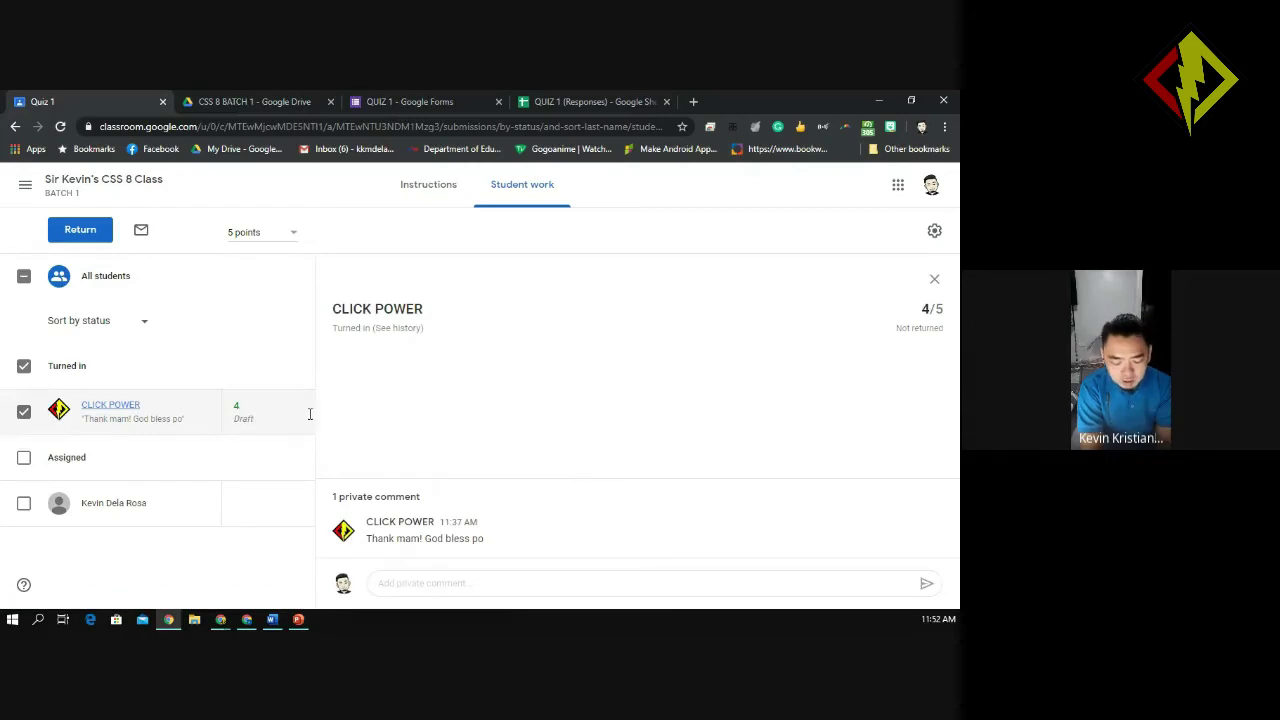
key("Return")
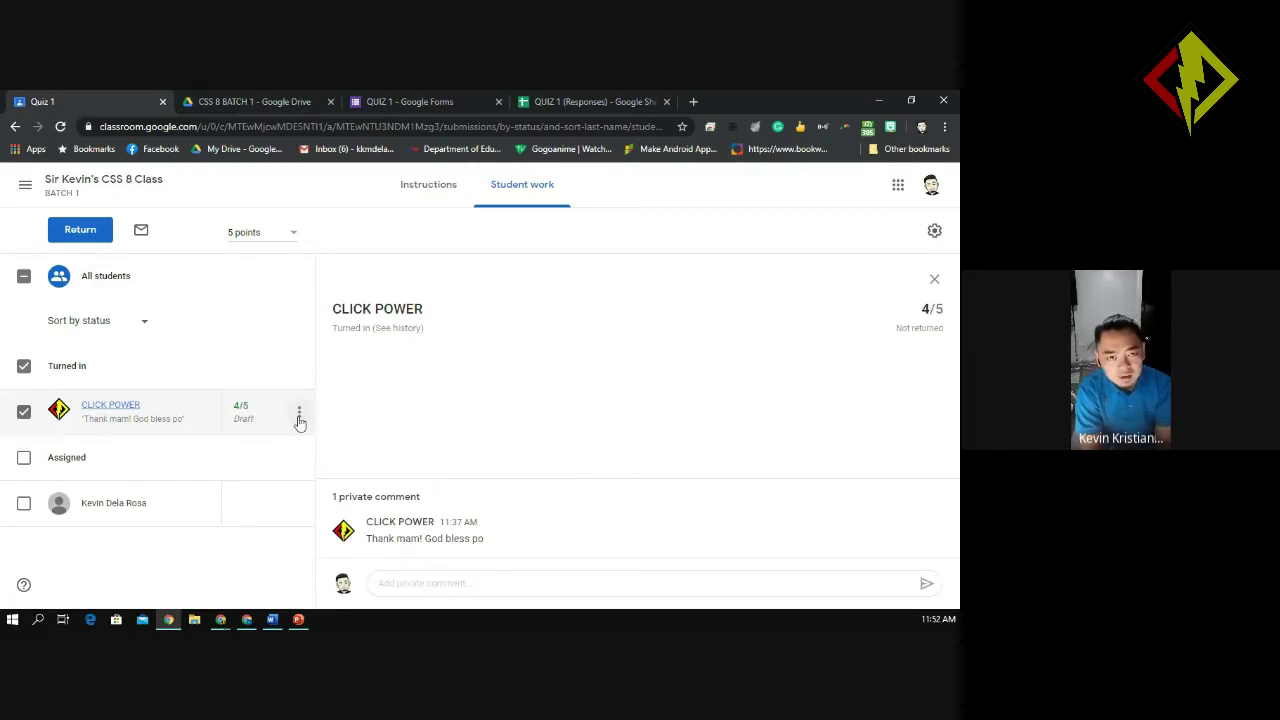
left_click(299, 414)
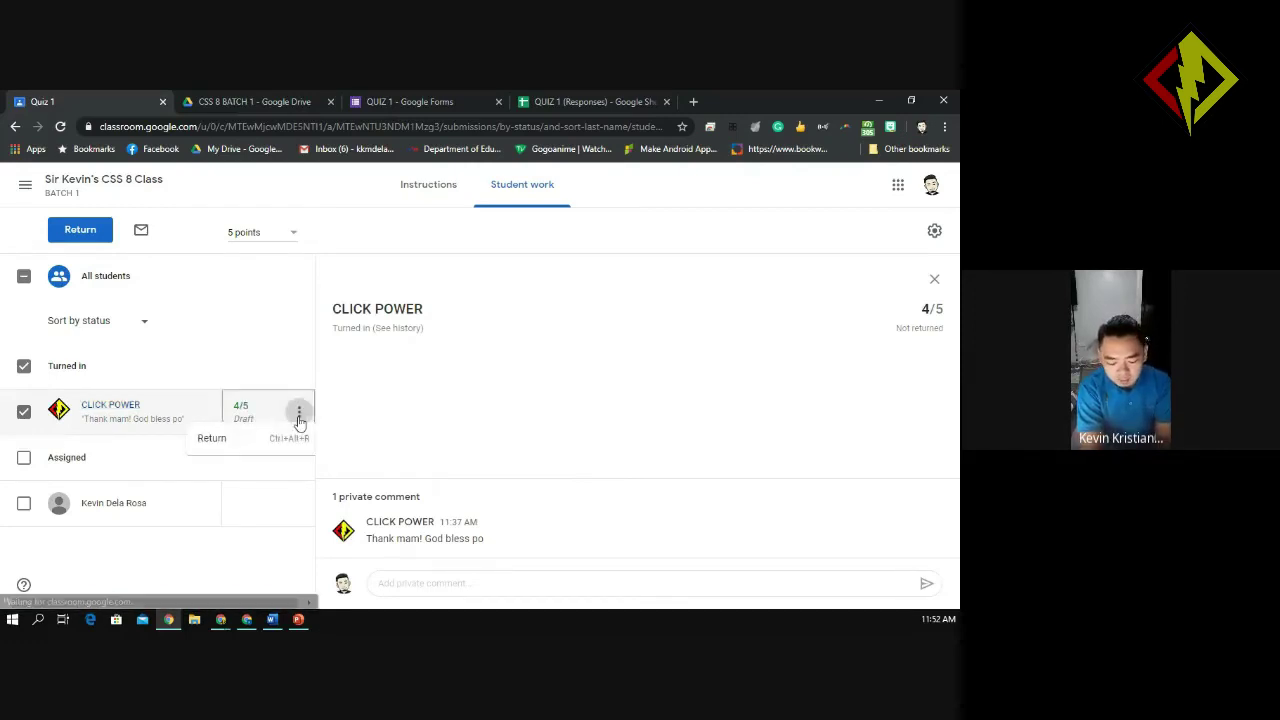
left_click(196, 447)
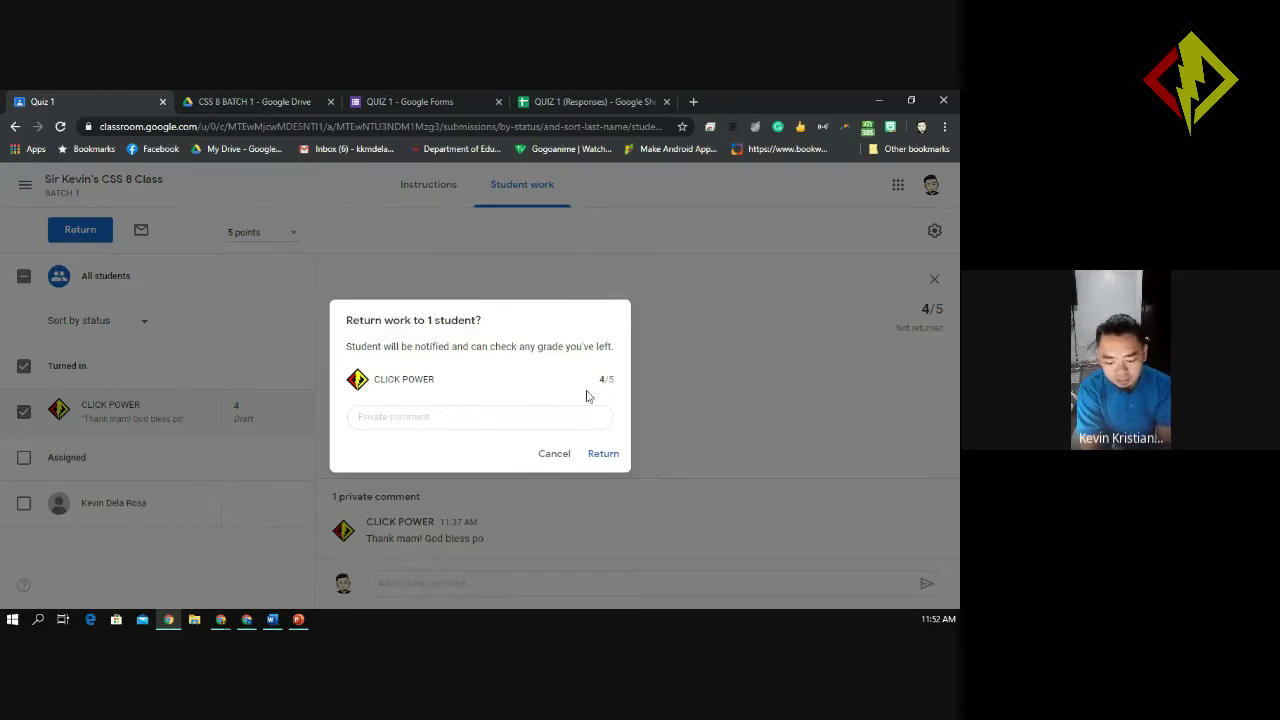
Return the graded Quiz 1 to the student with the private comment "You passed! Congratulations! Keep it up!"
left_click(426, 422)
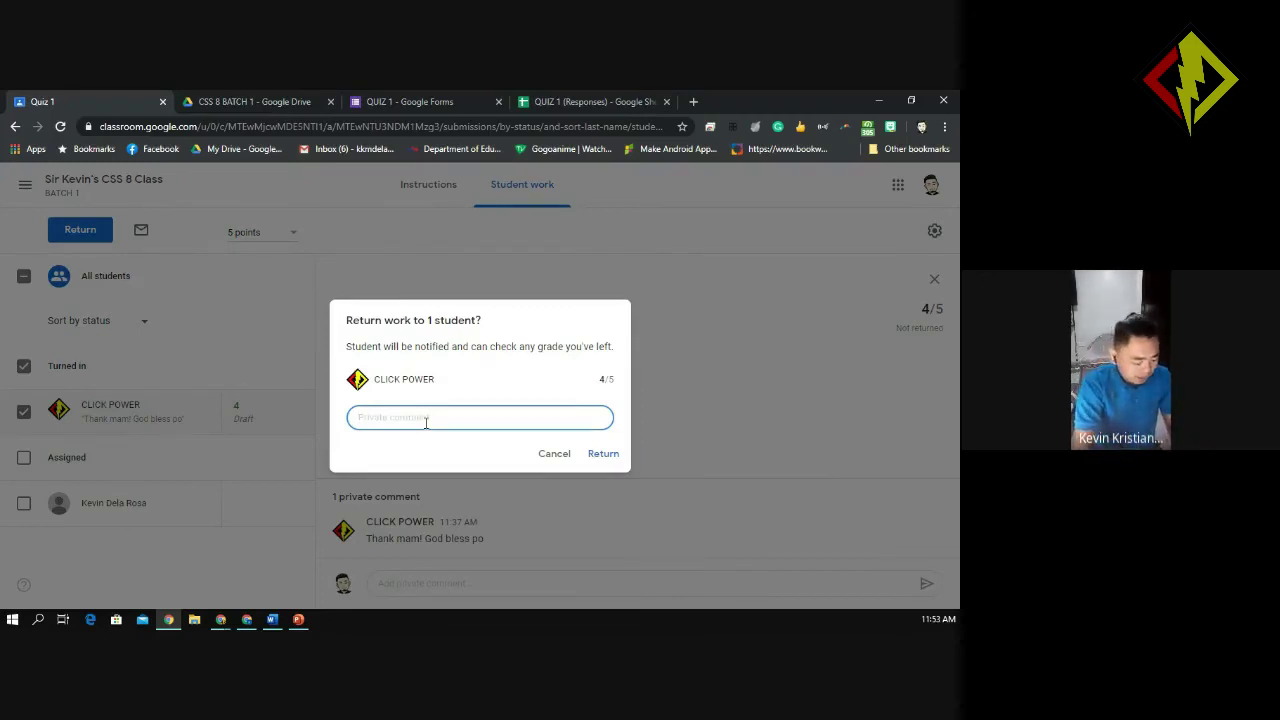
type("You p")
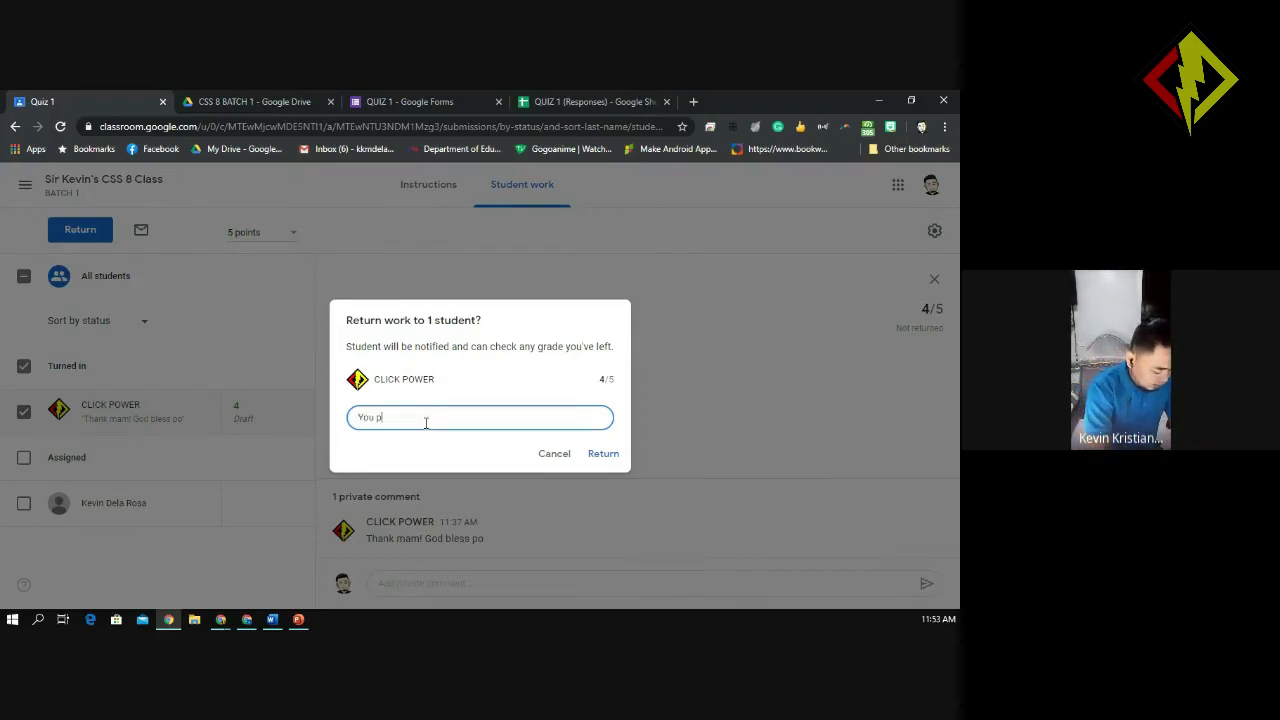
type("assed! C")
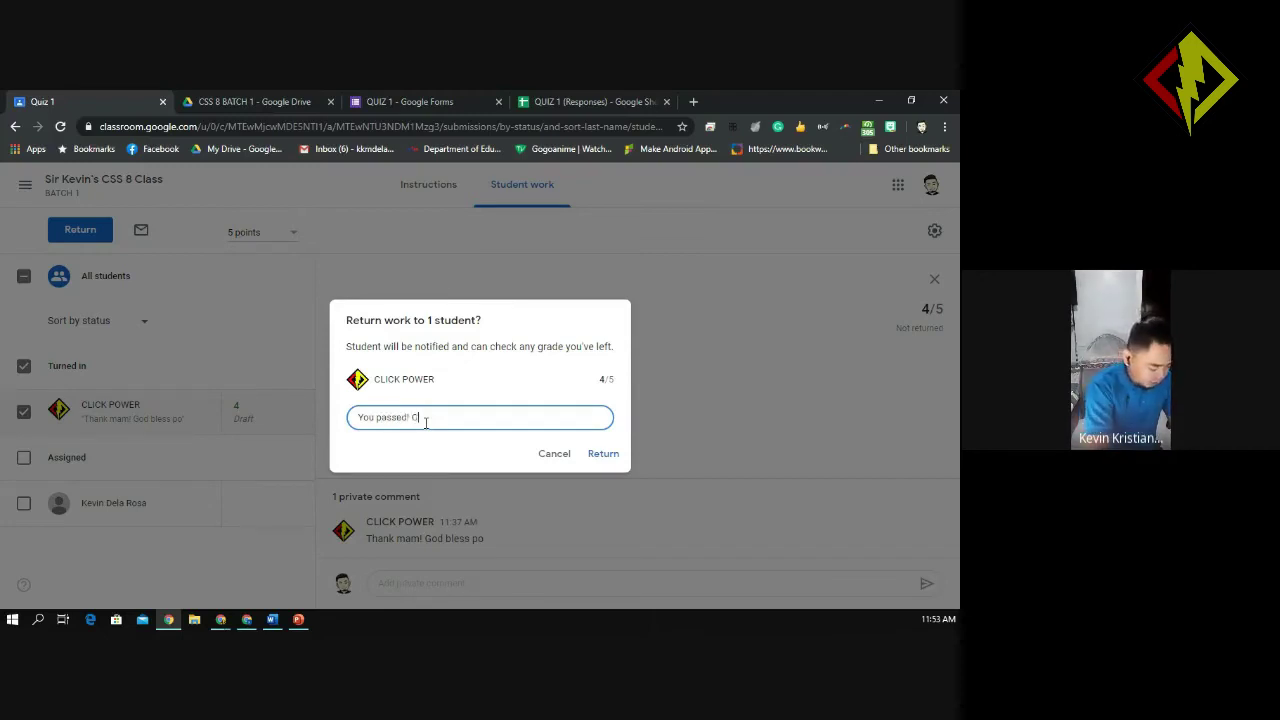
type("ongratulations! ")
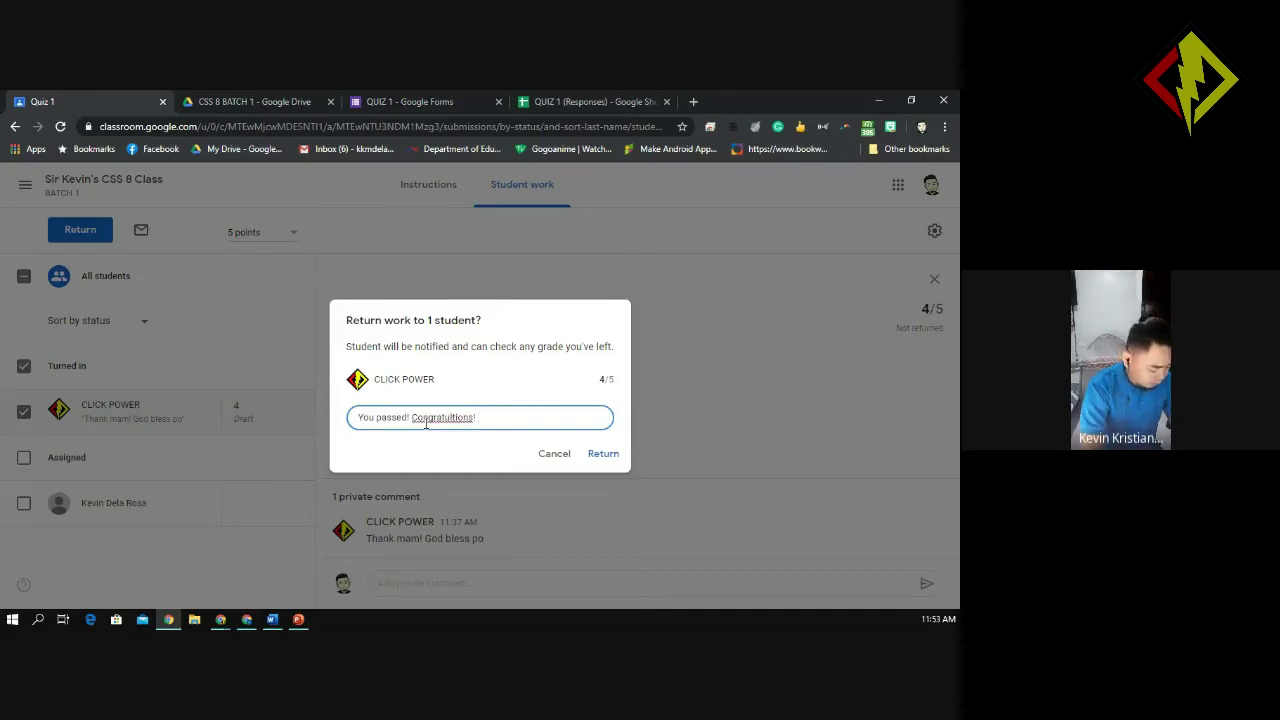
type("Keep it ")
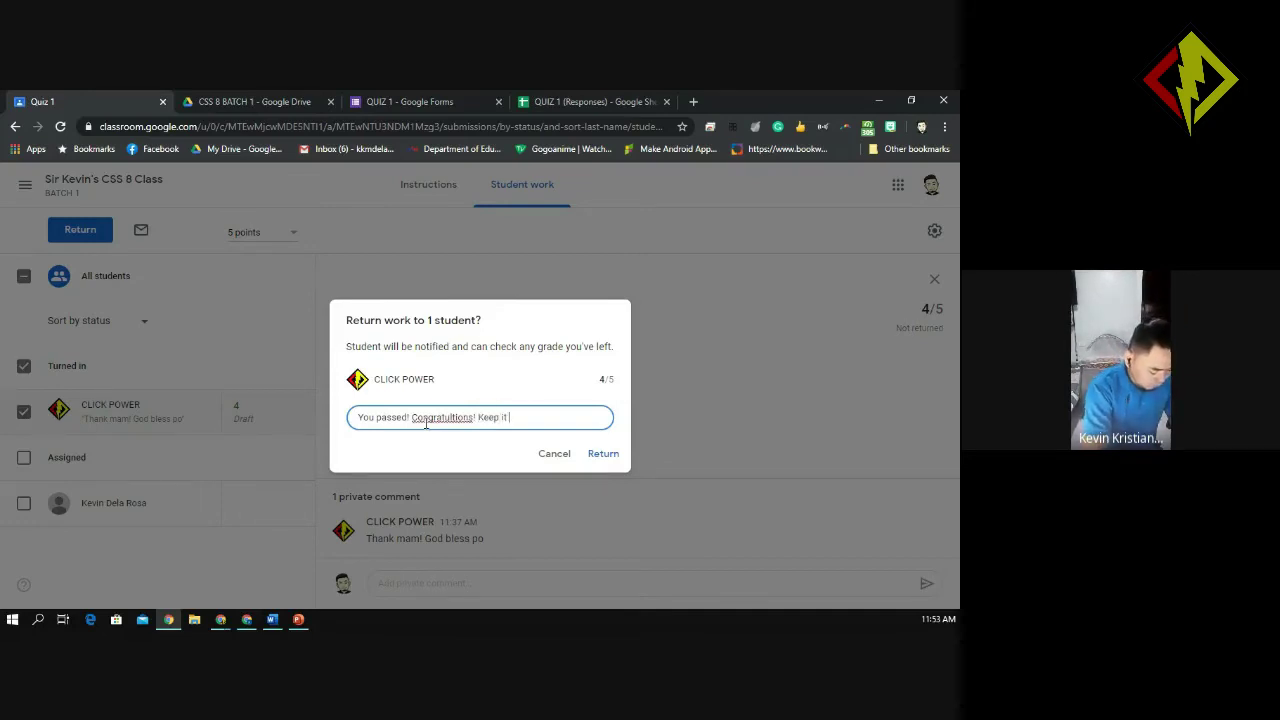
type("up")
key("Return")
type("!")
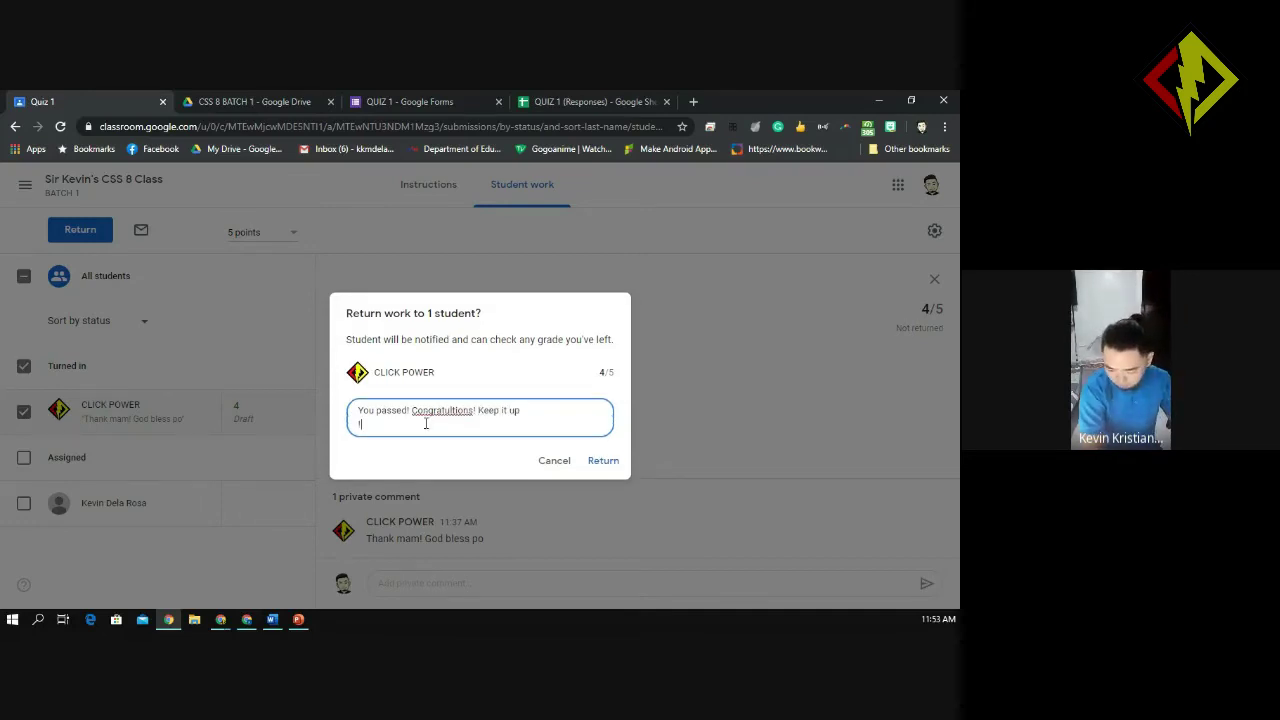
left_click(482, 416)
type("at")
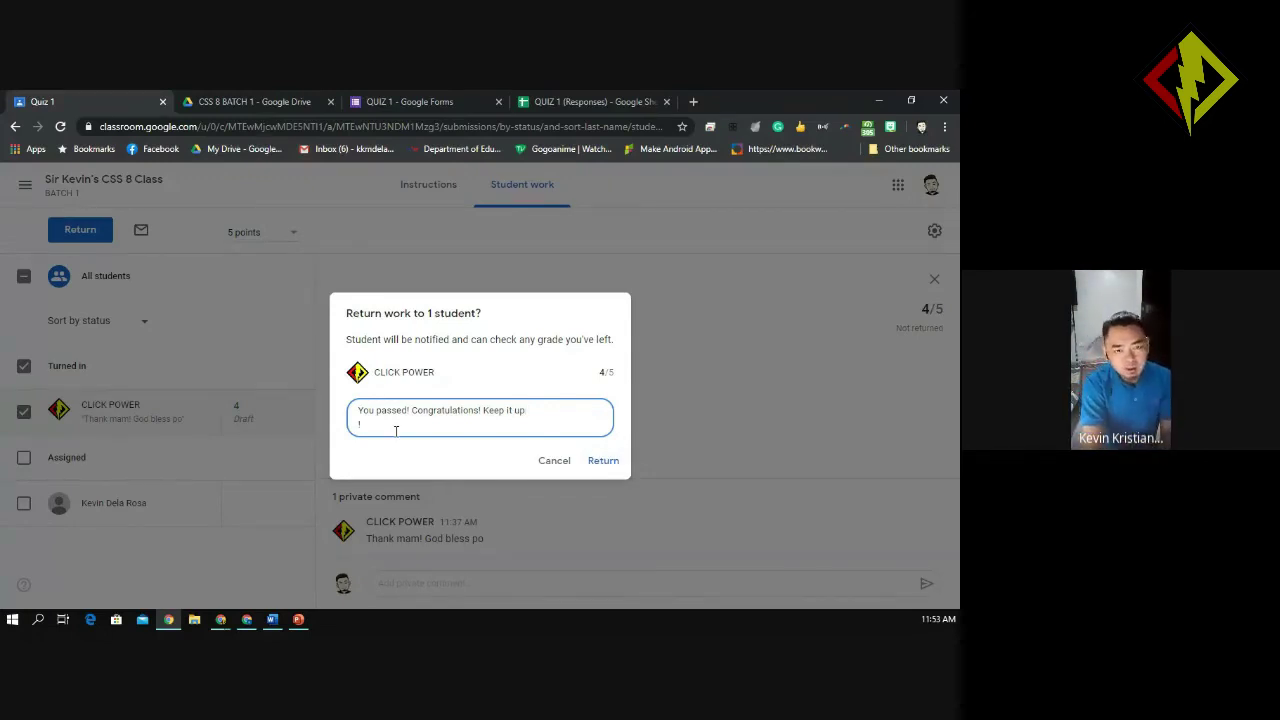
left_click(601, 462)
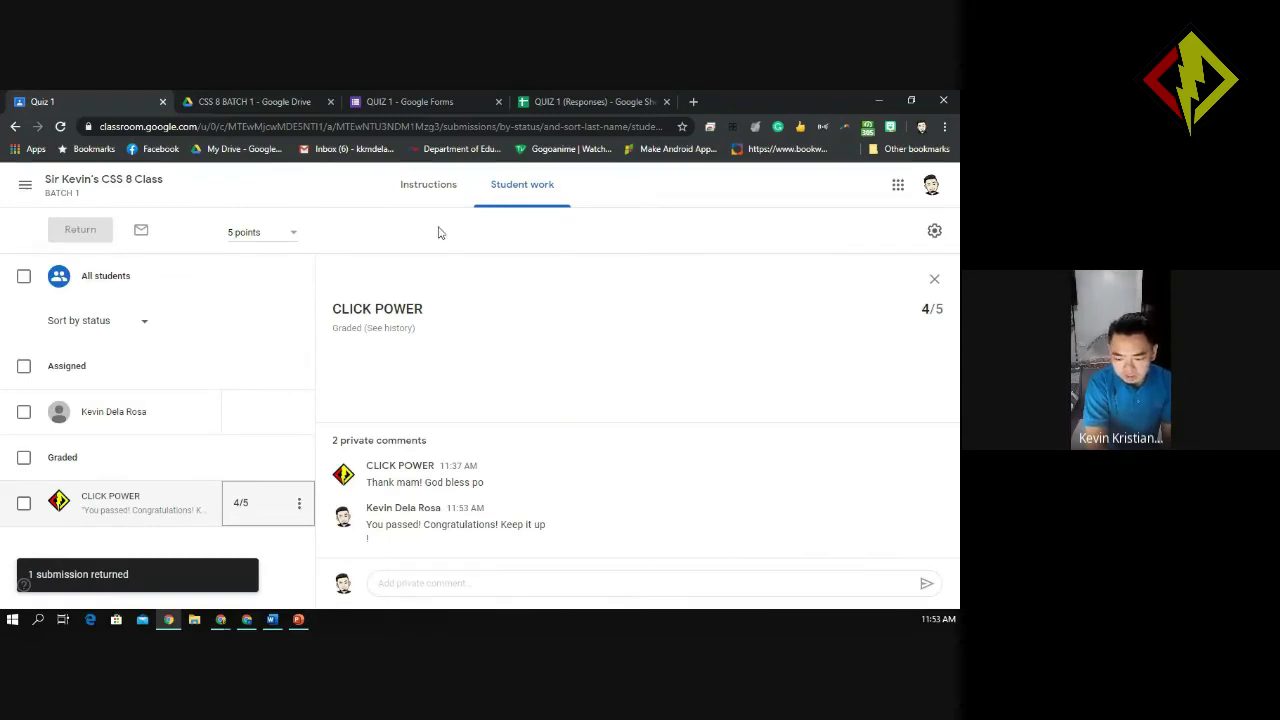
Go back through the Quiz 1 instructions to the class's Classwork and check the assignment's Turned in, Assigned and Graded counts
left_click(437, 186)
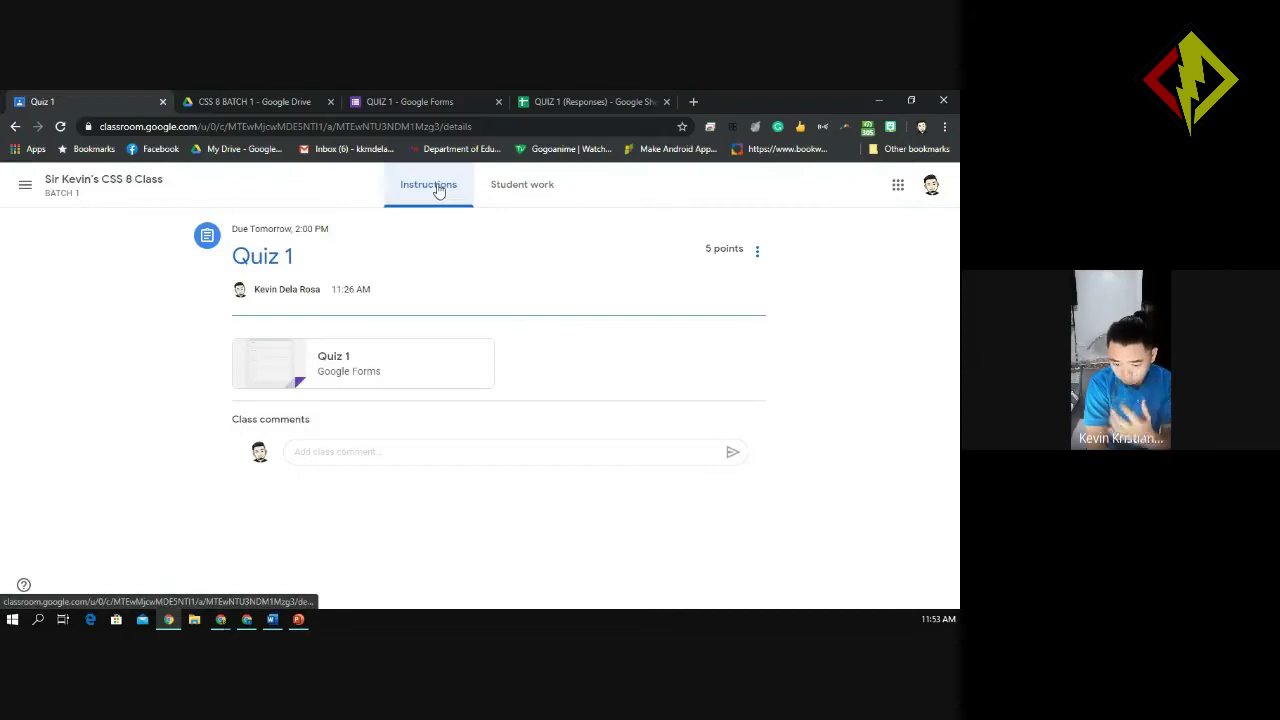
left_click(146, 191)
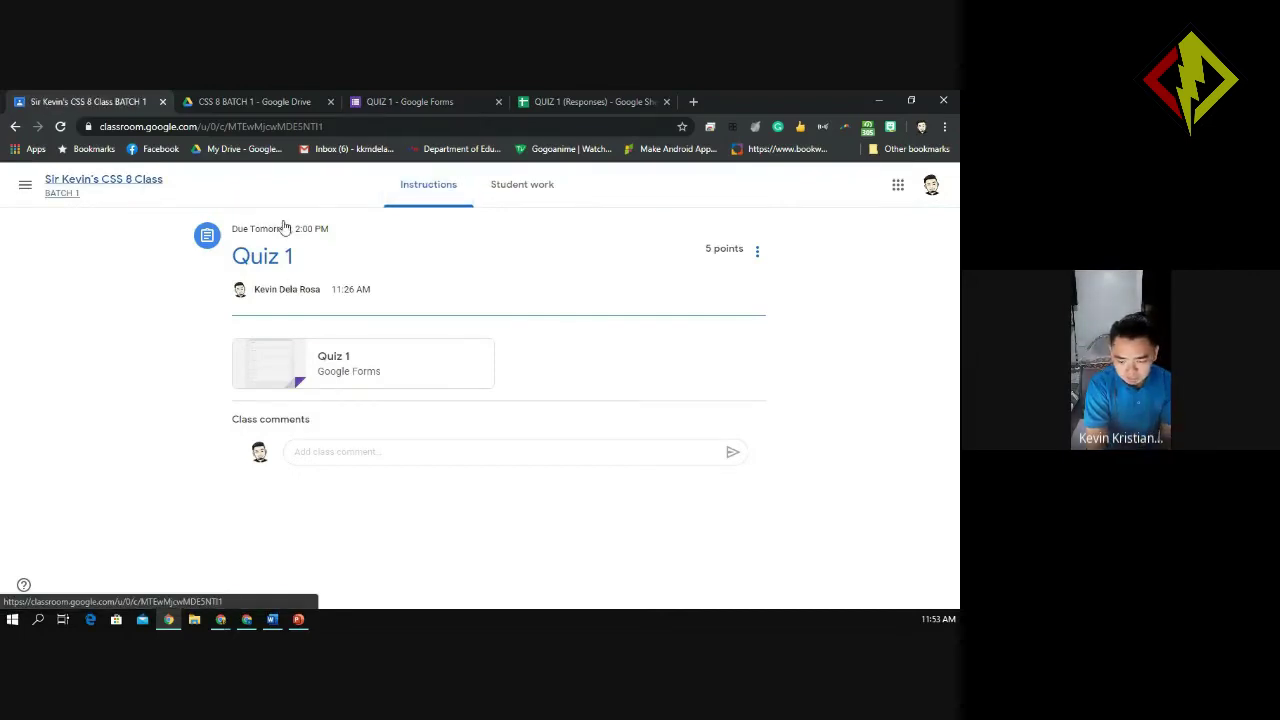
left_click(450, 191)
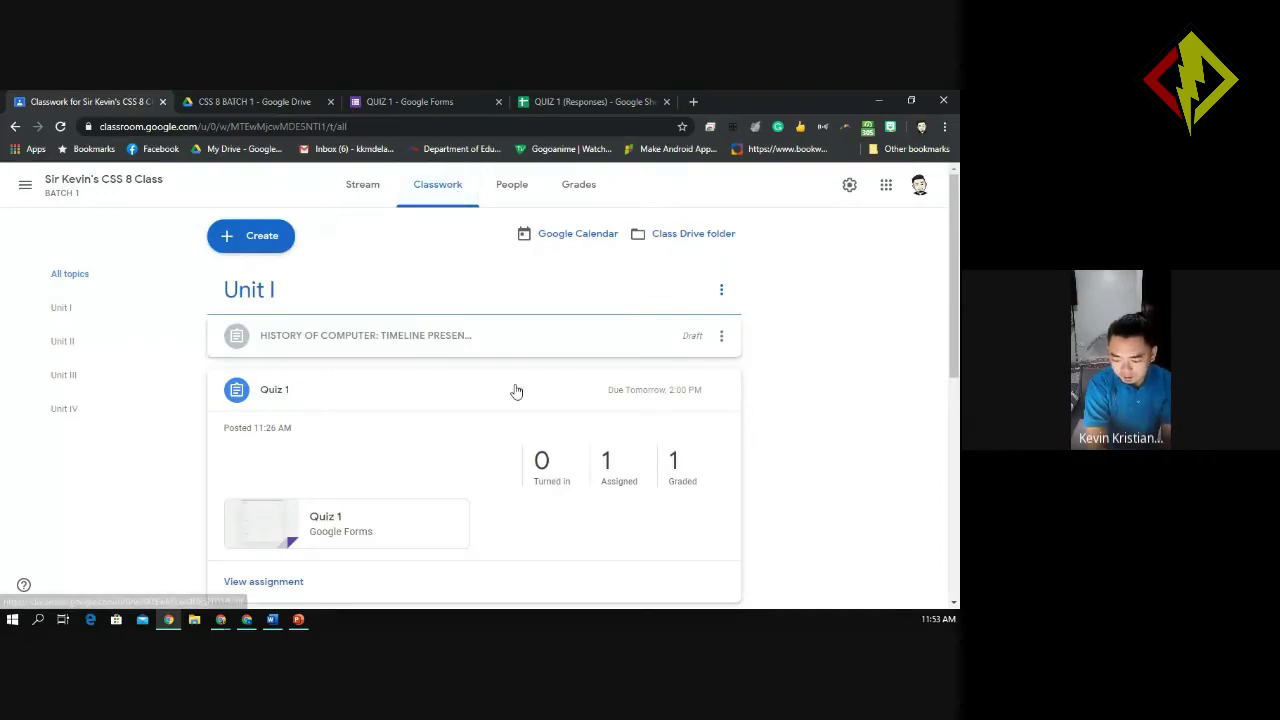
scroll(955, 290, "down", 1)
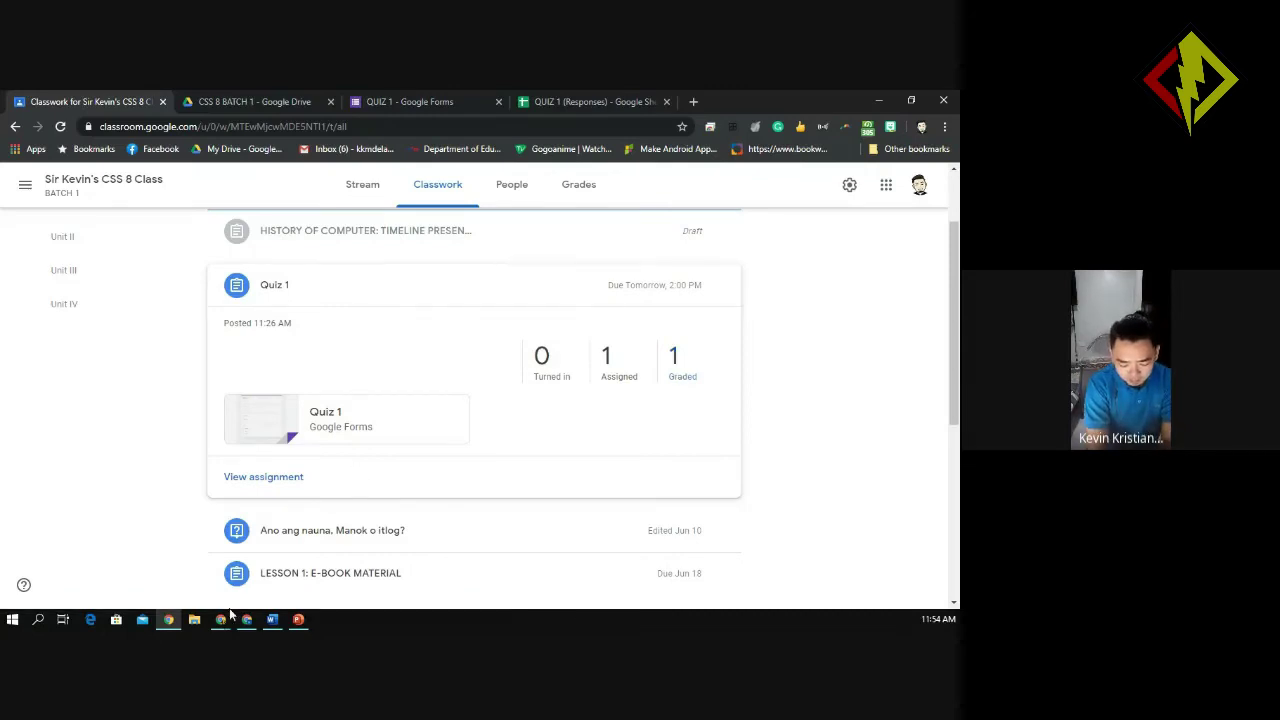
Switch to the student's Classroom window and open the Quiz 1 assignment from the class's Classwork
mouse_move(221, 612)
left_click(132, 588)
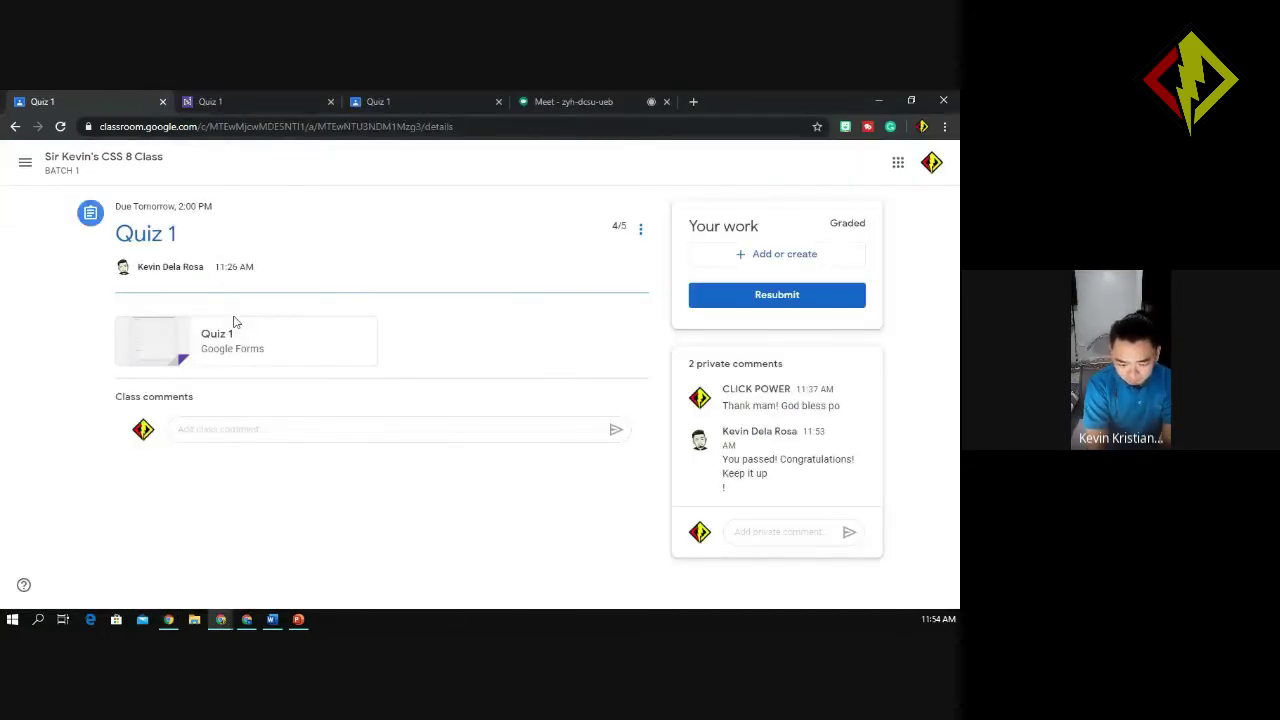
left_click(25, 162)
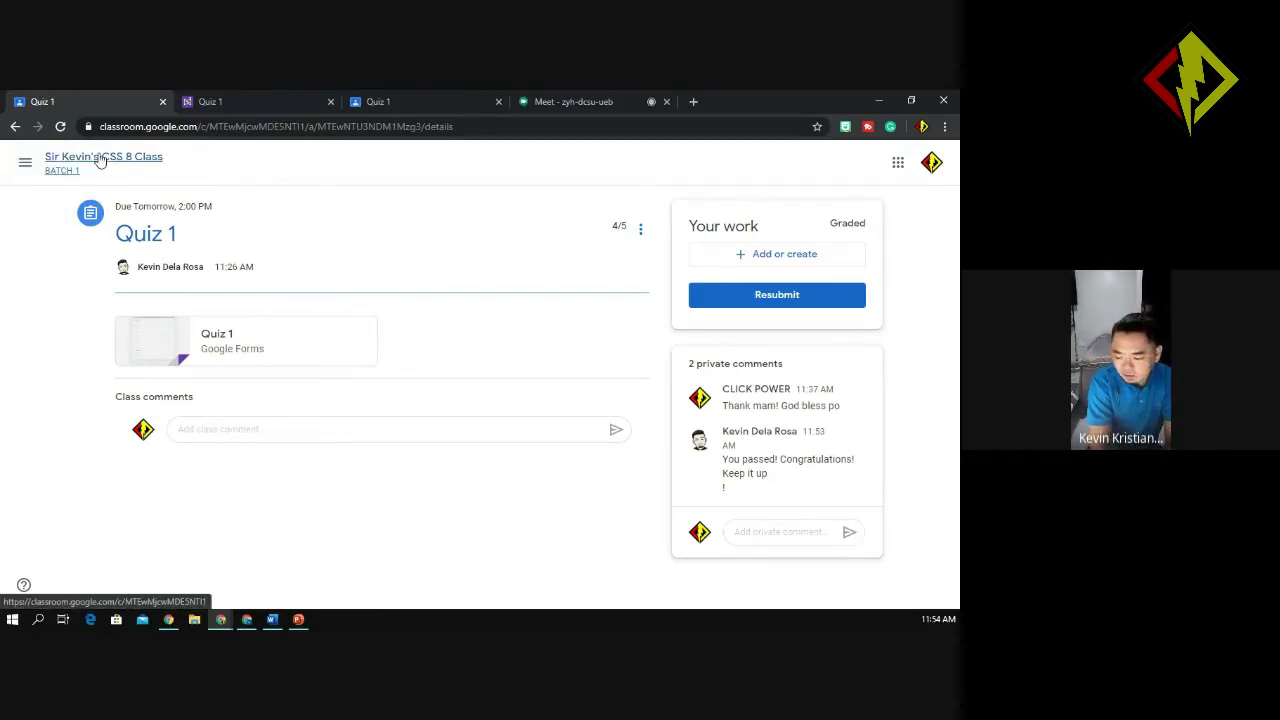
left_click(100, 161)
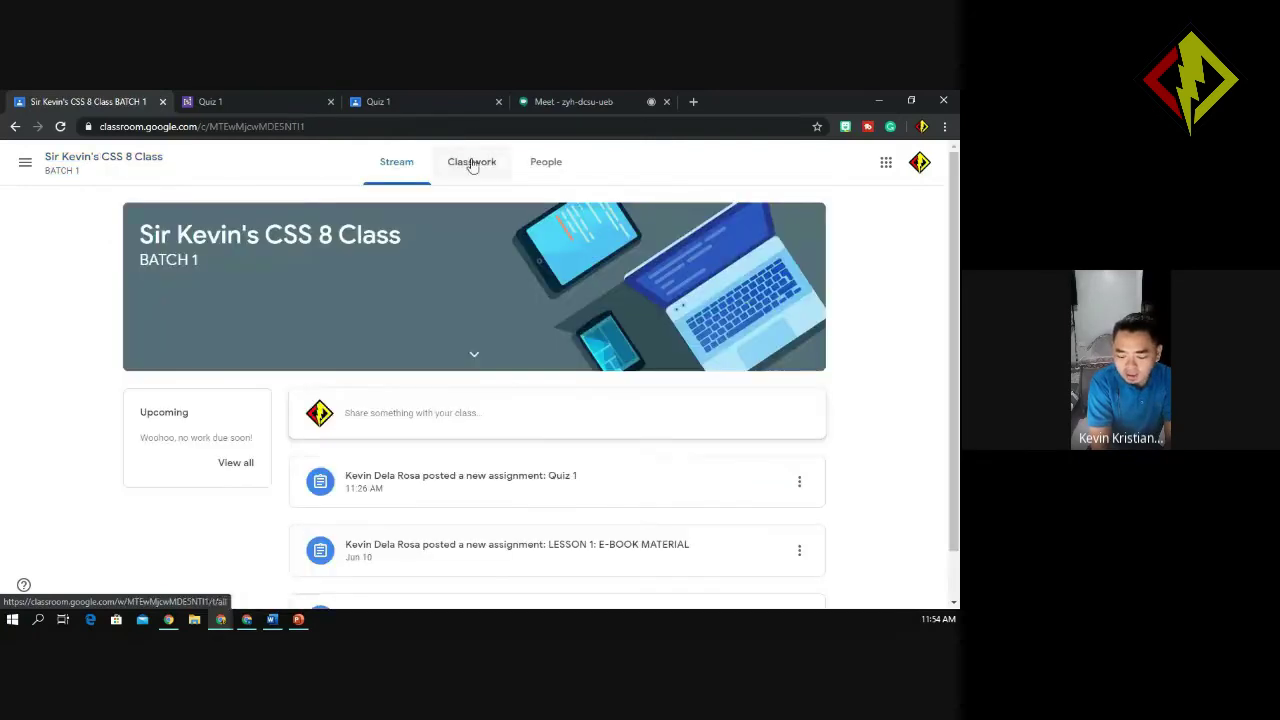
left_click(471, 162)
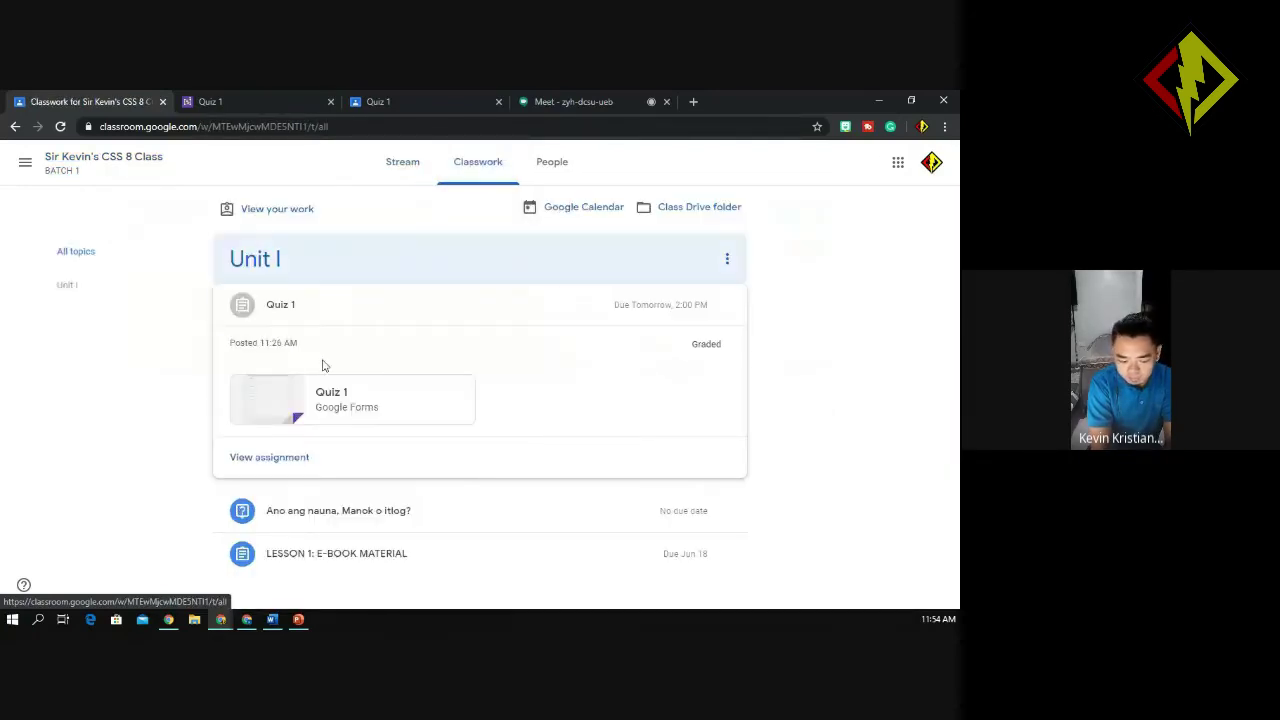
left_click(252, 466)
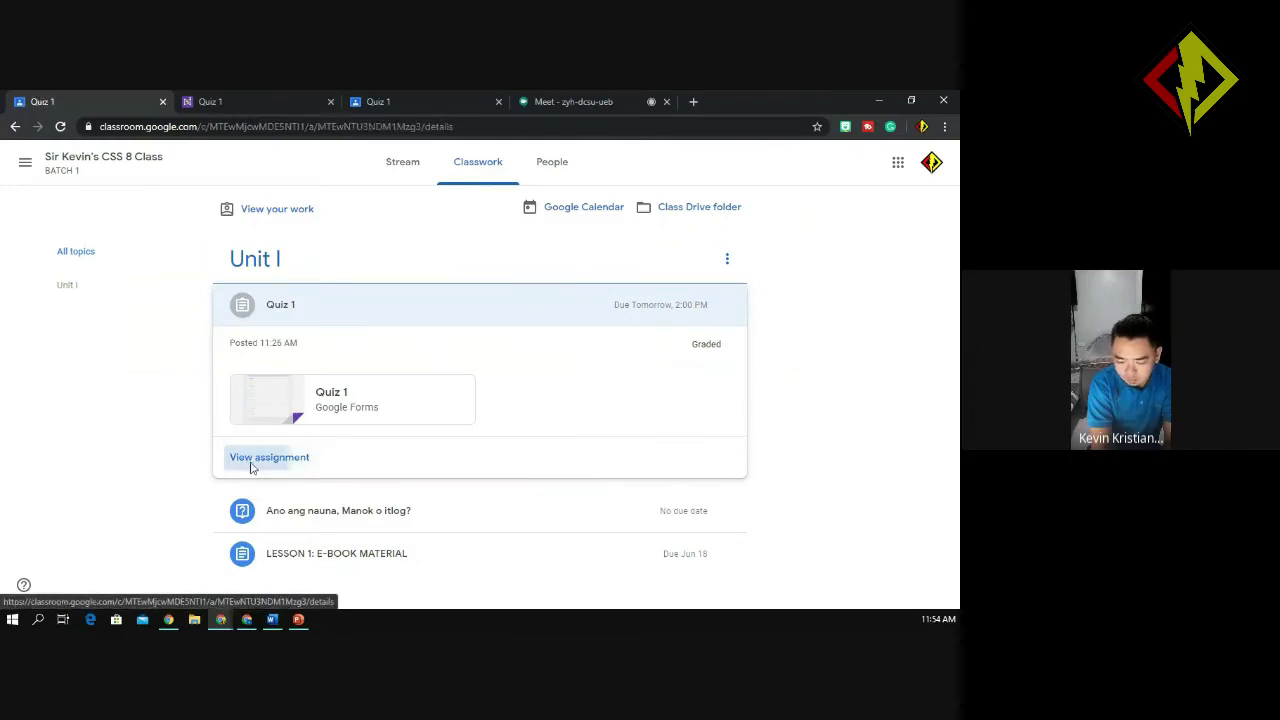
Reopen Quiz 1 from the student's Classwork and check its returned grade and private comments
left_click(66, 168)
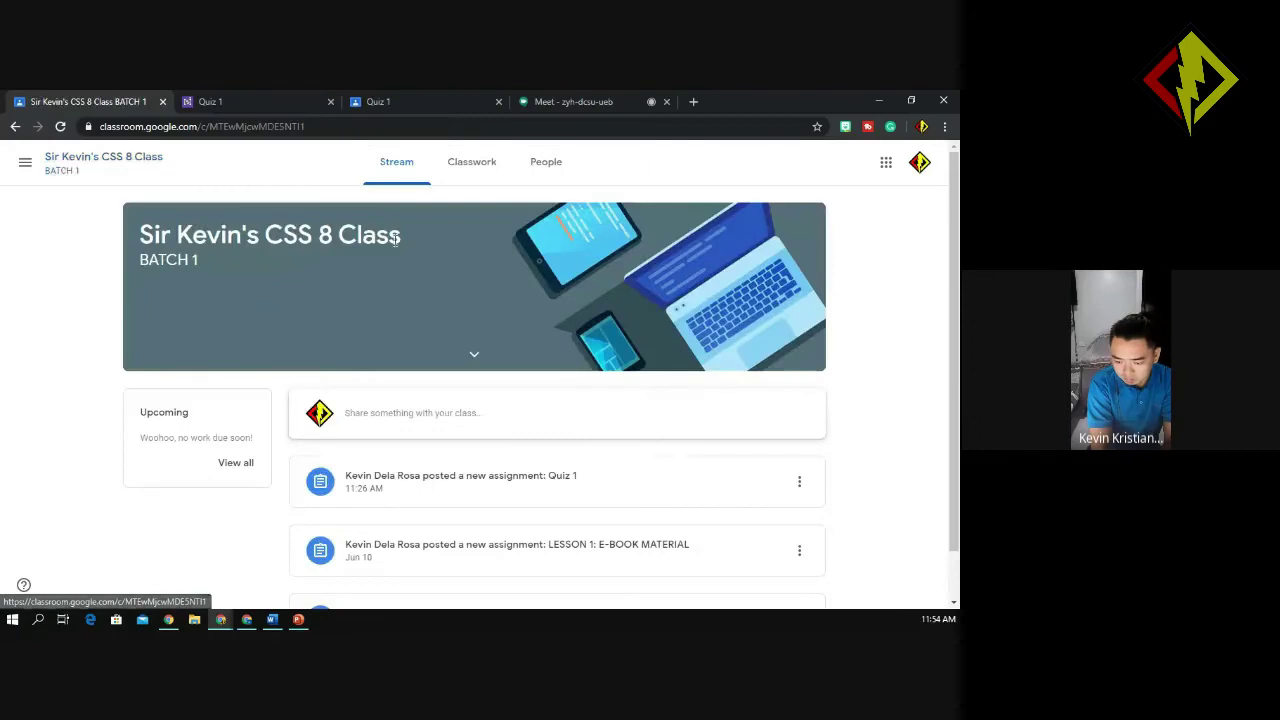
left_click(457, 180)
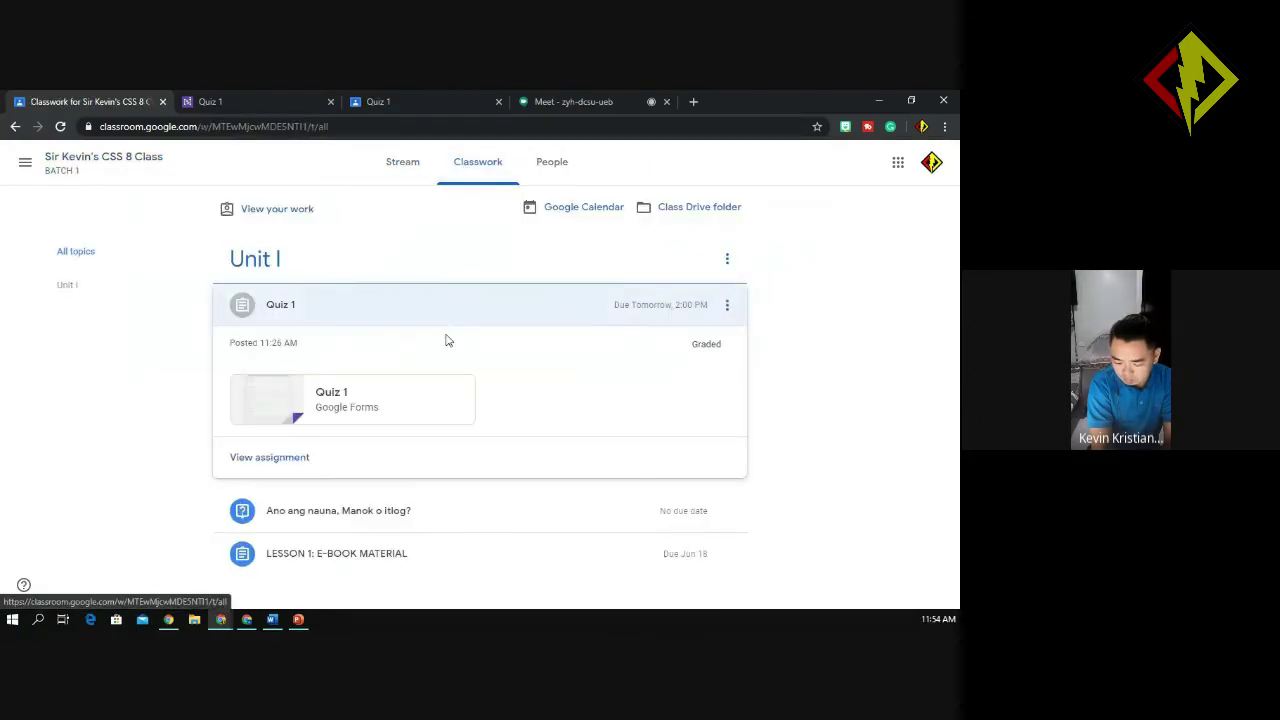
left_click(285, 458)
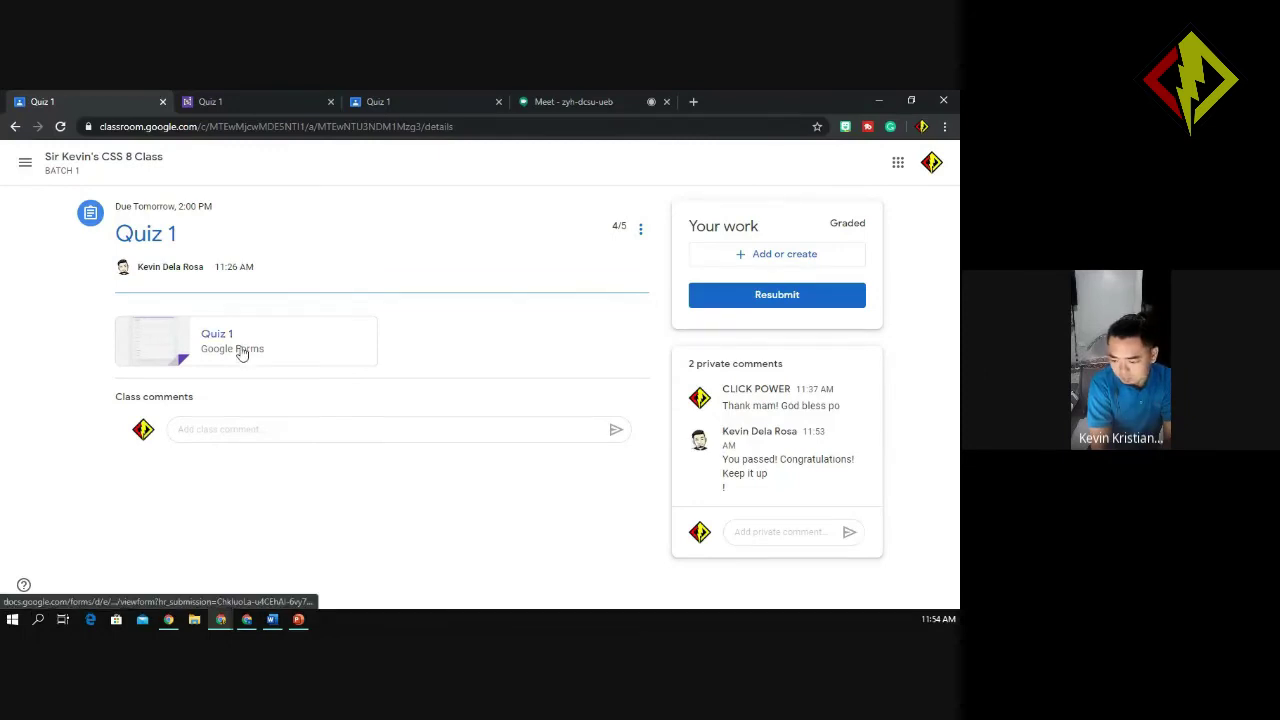
triple_click(621, 229)
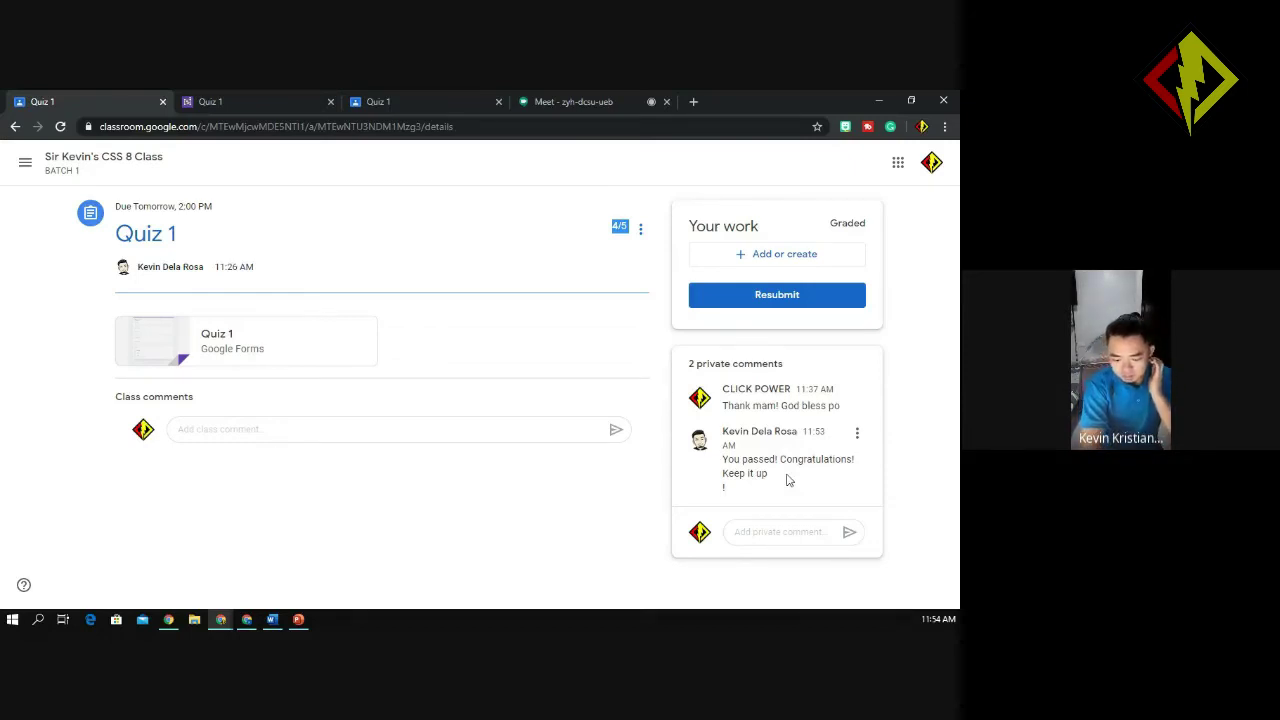
Open the student's own work list from Classwork to check the grade or status of each assignment
left_click(52, 173)
left_click(484, 175)
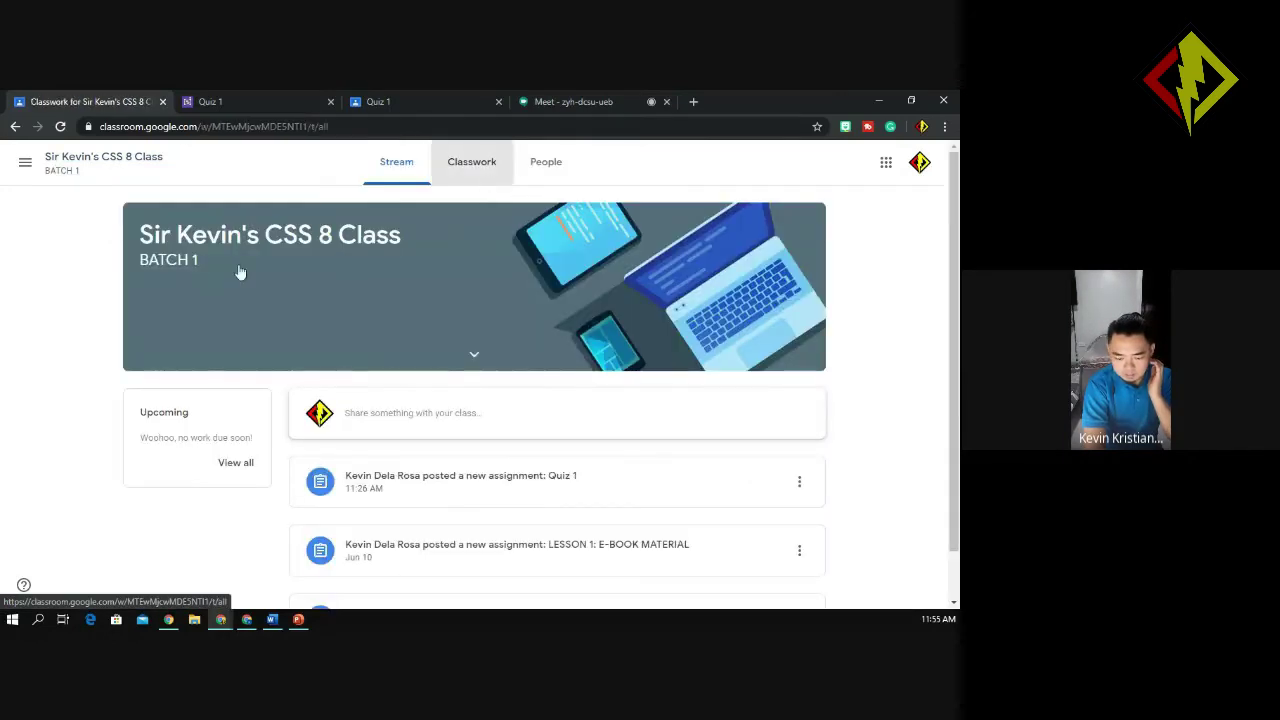
left_click(280, 219)
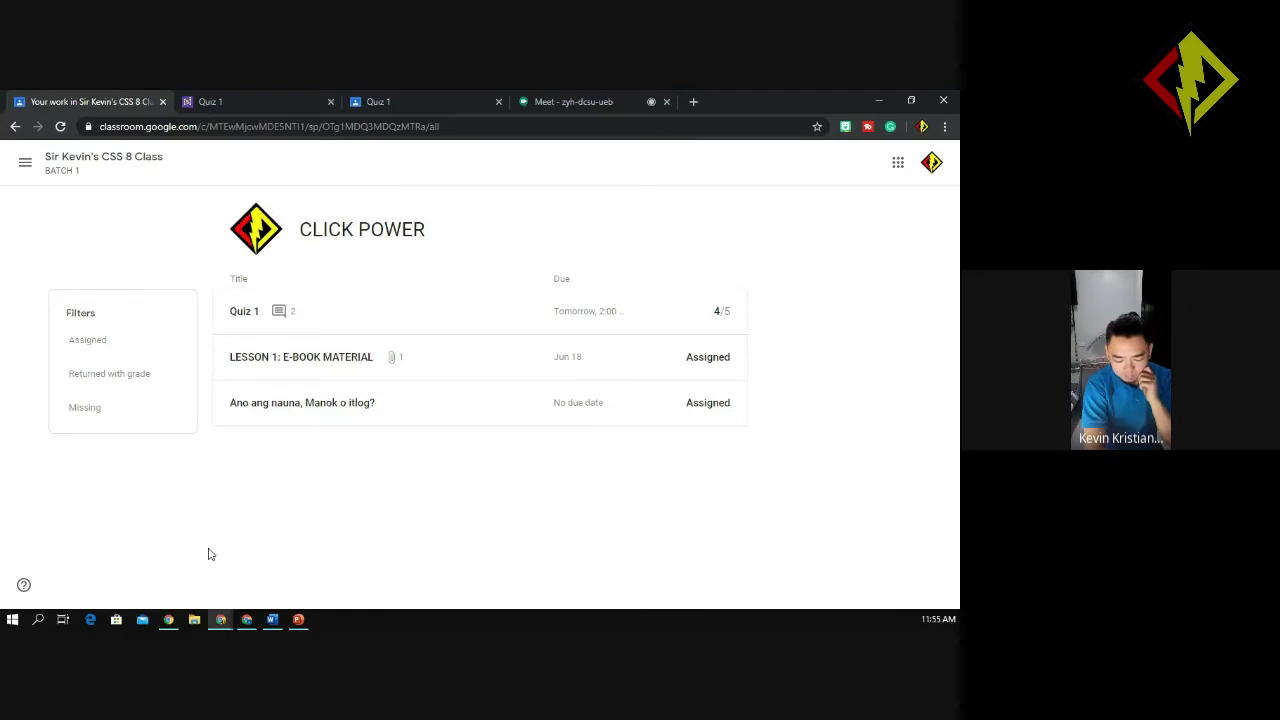
Switch back to the teacher's Classroom window and view the class gradebook, dismissing the grading system tip
mouse_move(171, 622)
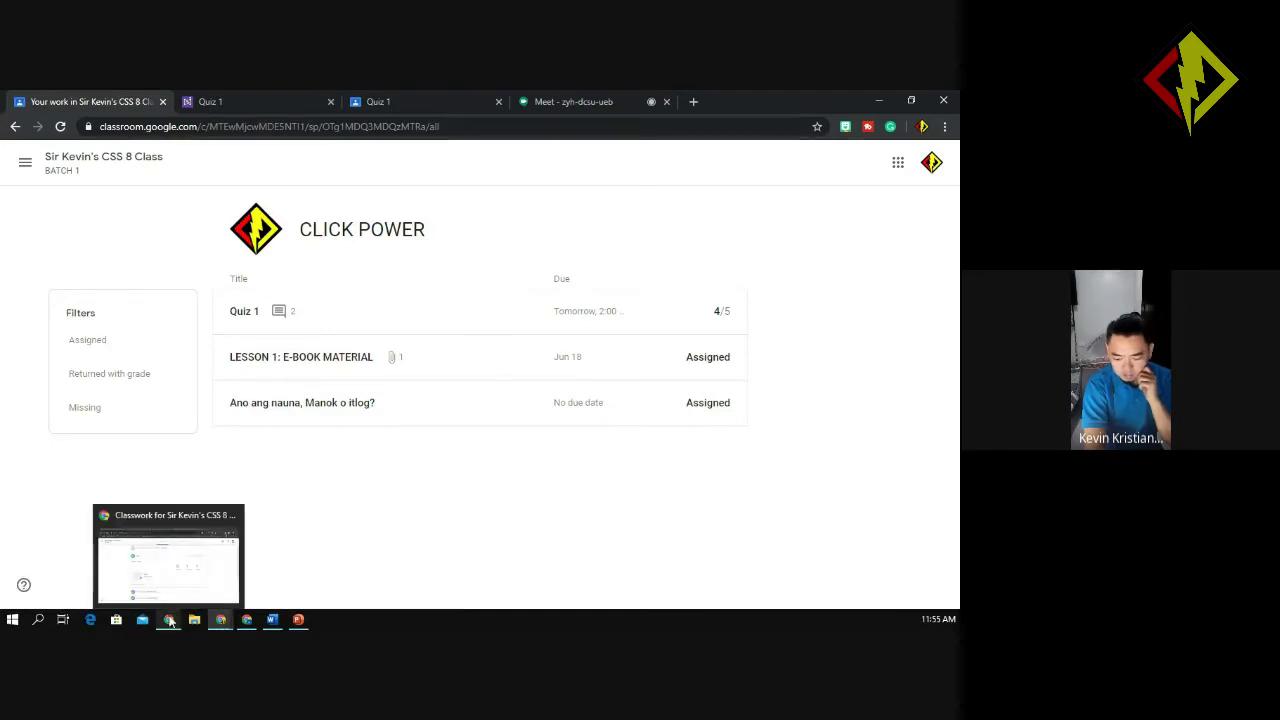
left_click(154, 578)
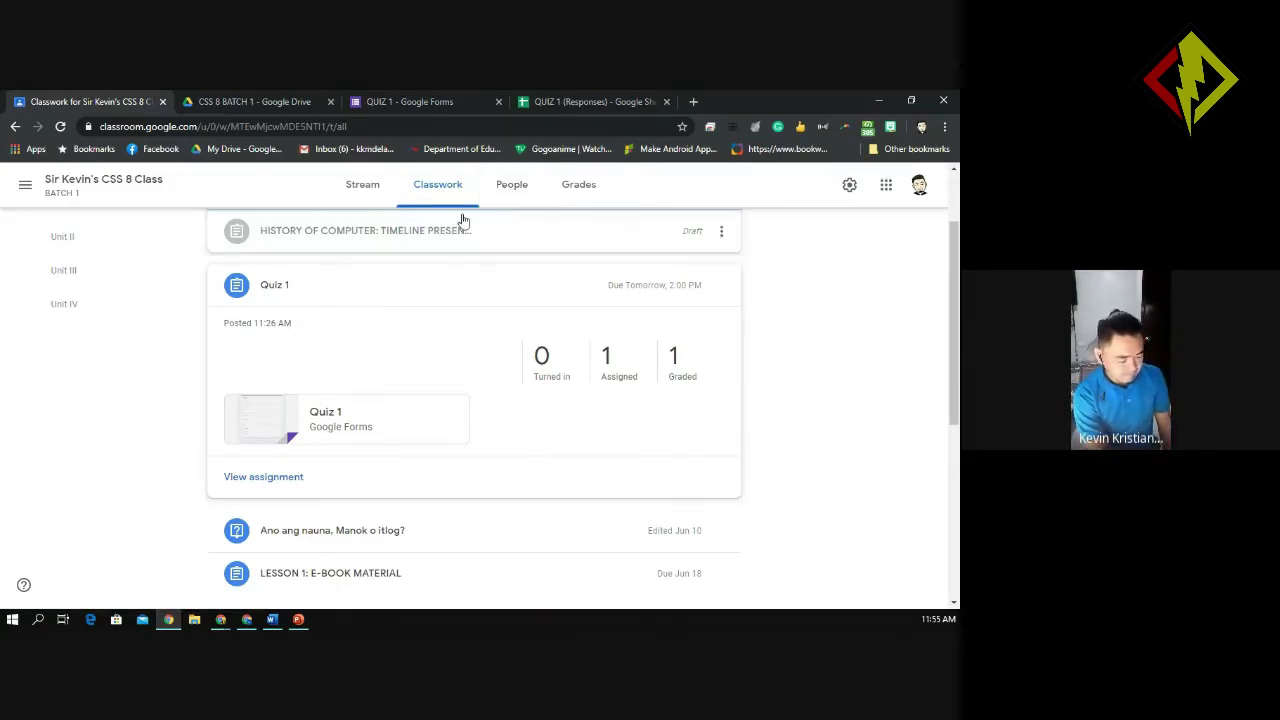
left_click(578, 189)
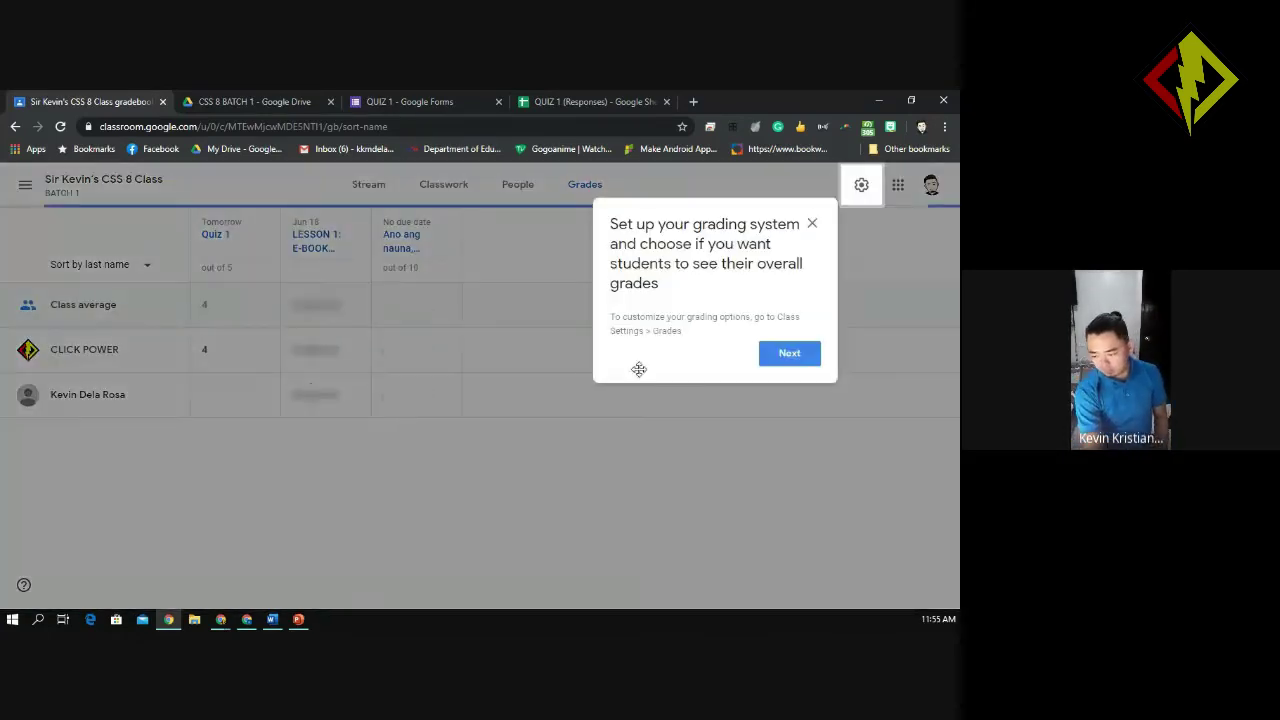
left_click(812, 223)
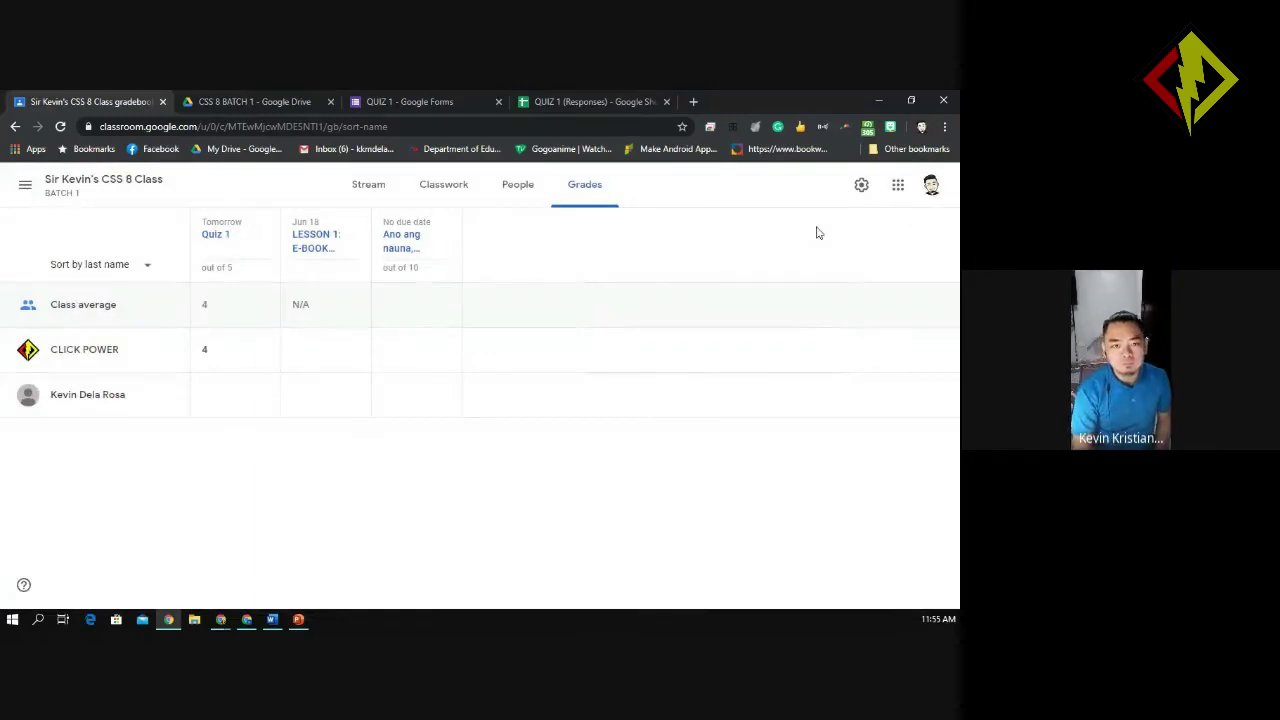
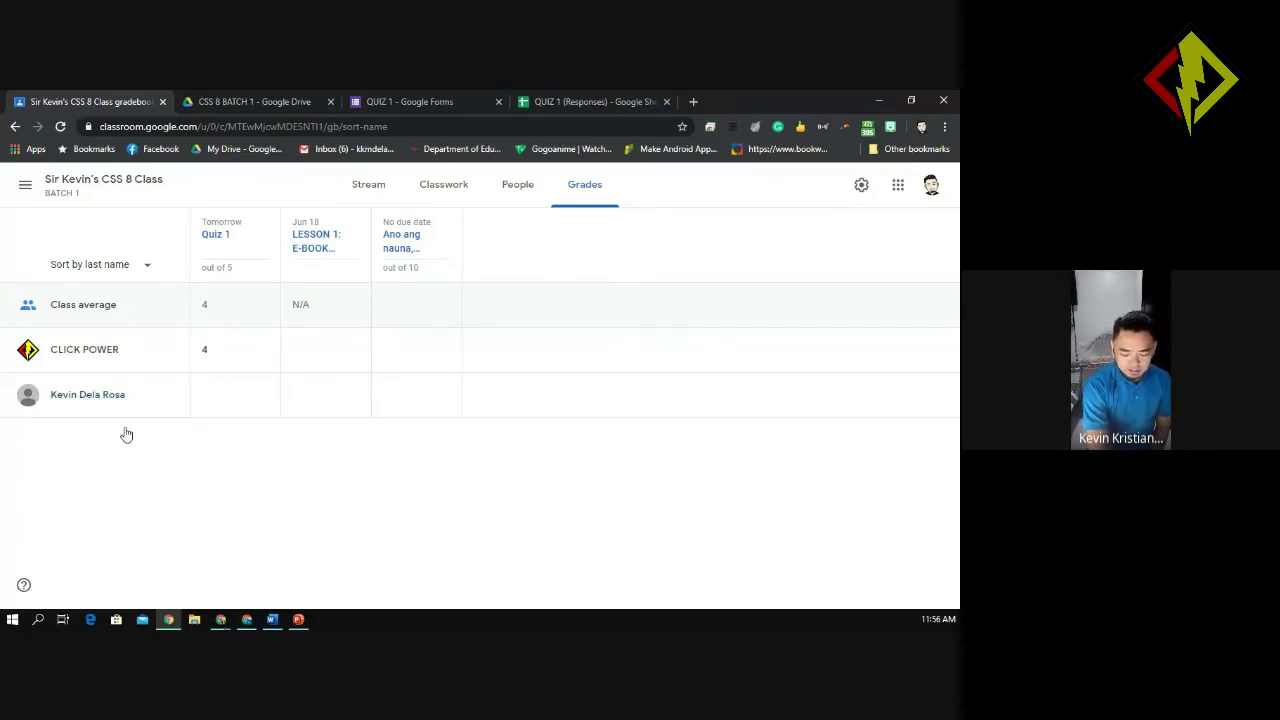
Switch to the Classroom window of the other teacher account and review student scores in the PANANALIKSIK BADO class gradebook
mouse_move(220, 619)
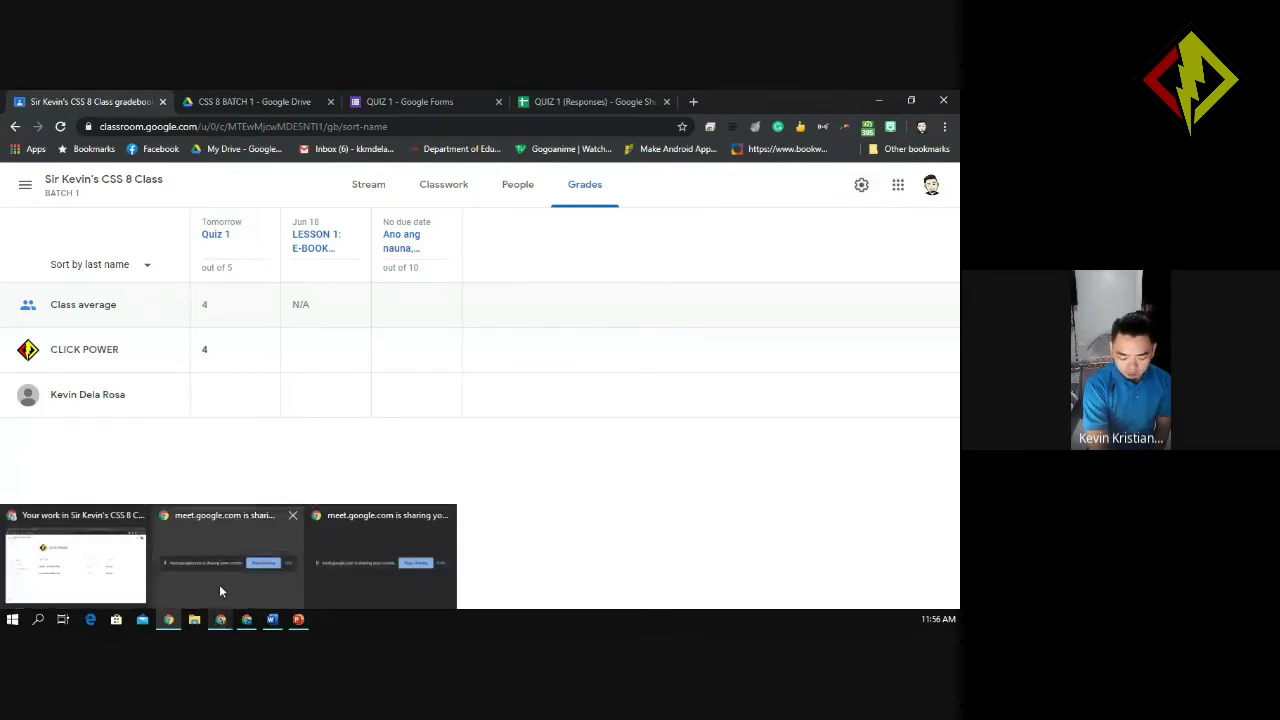
left_click(100, 558)
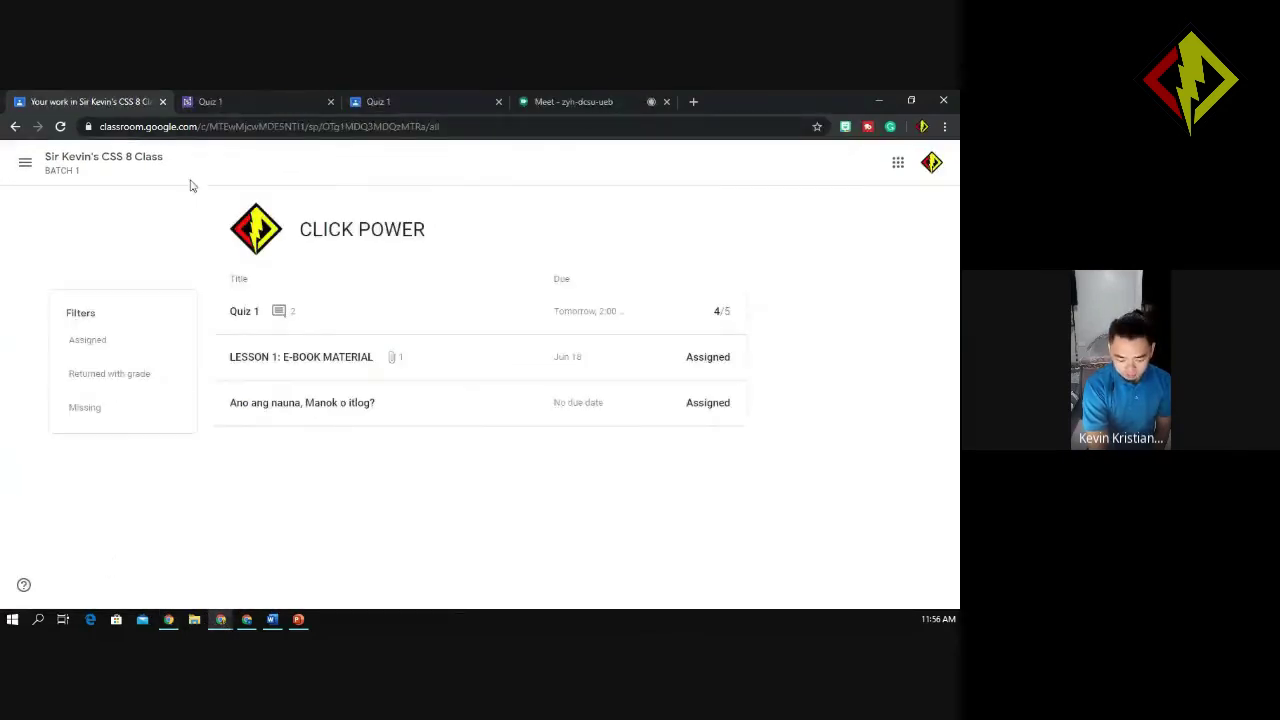
mouse_move(246, 619)
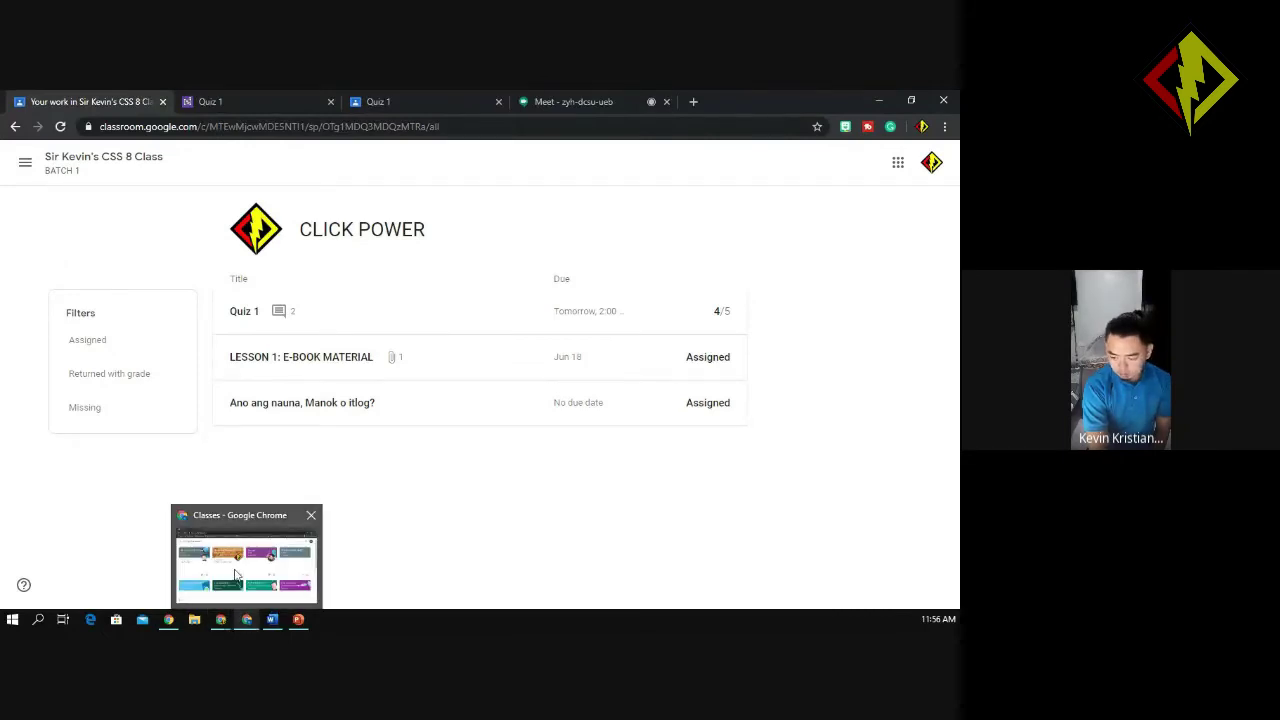
left_click(236, 574)
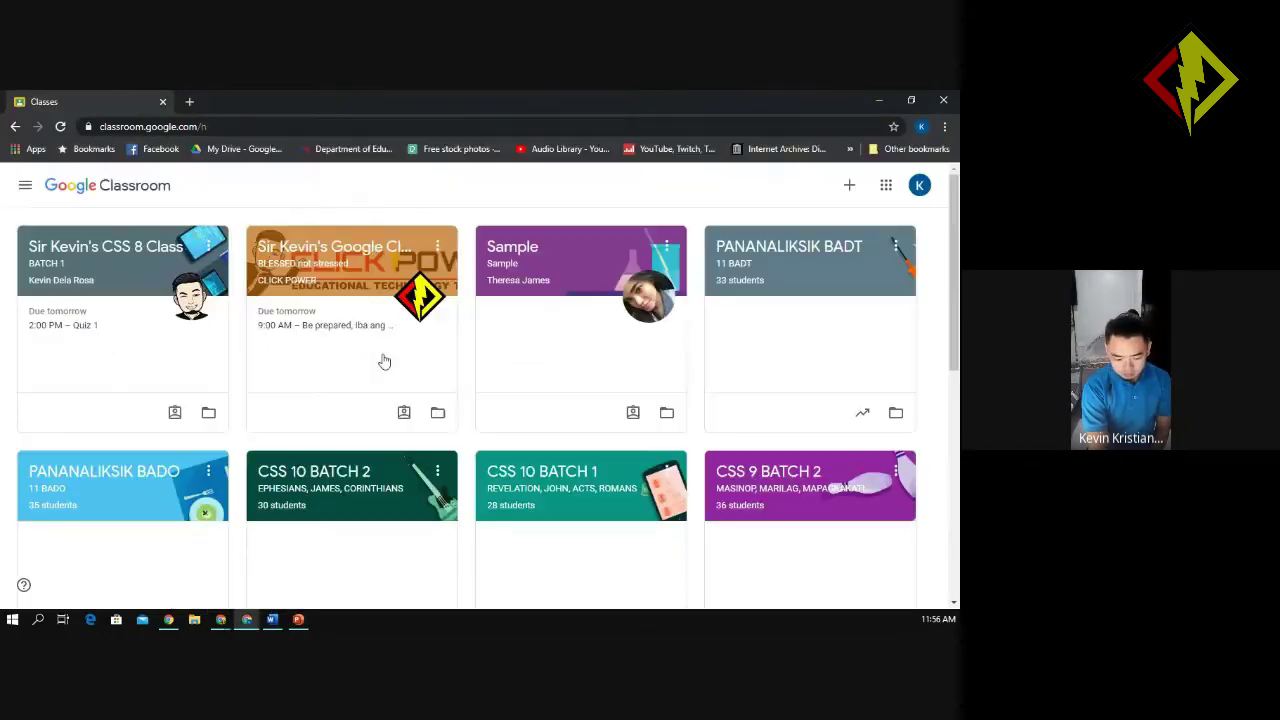
left_click(105, 481)
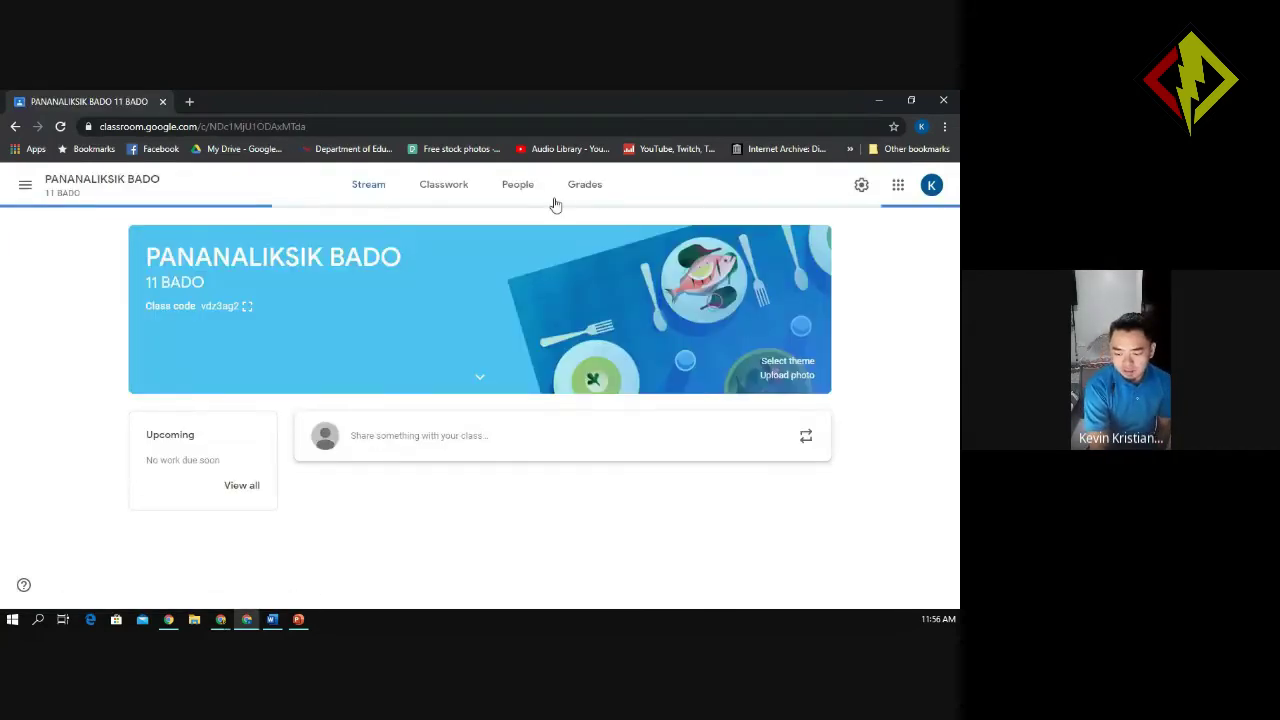
left_click(585, 186)
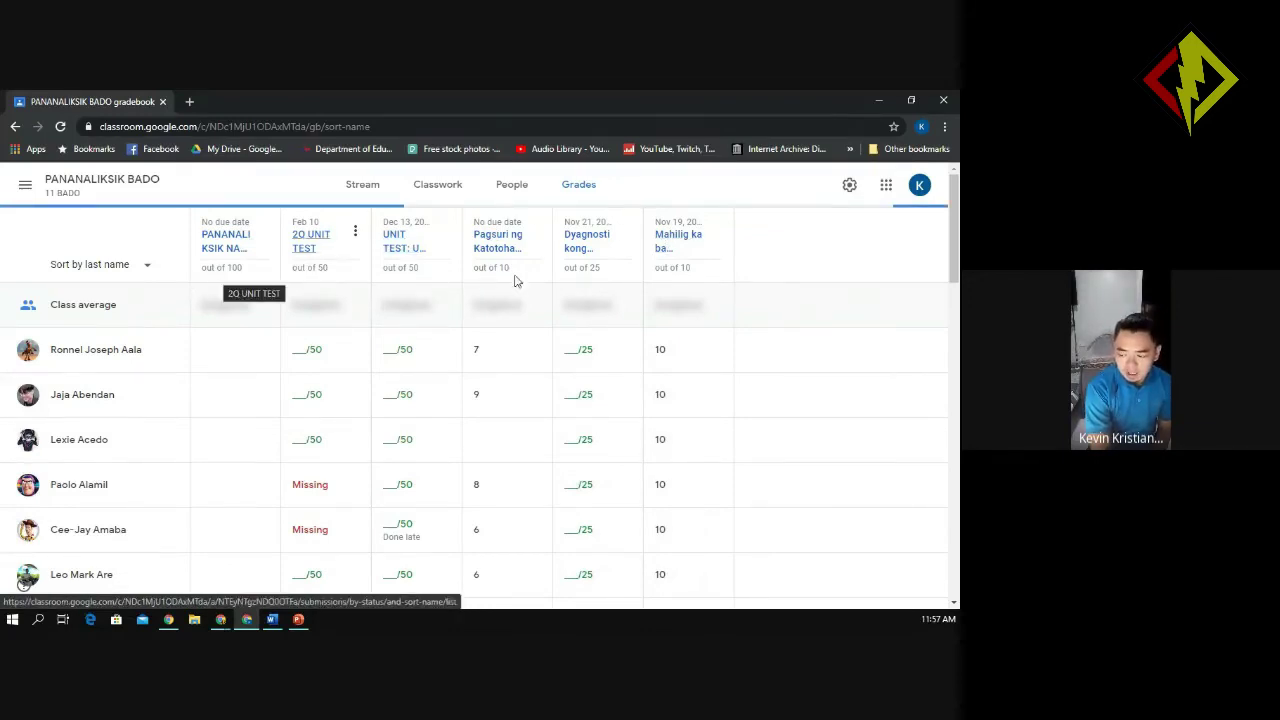
scroll(899, 233, "down", 1)
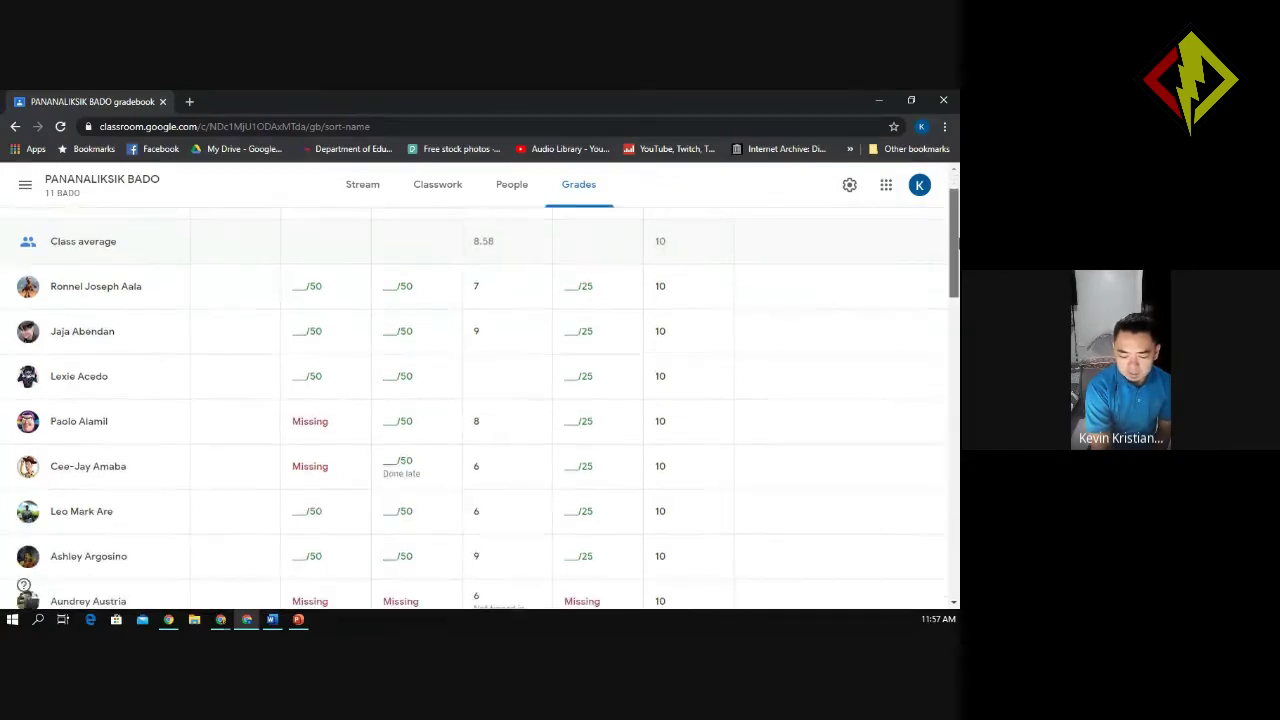
scroll(956, 222, "up", 1)
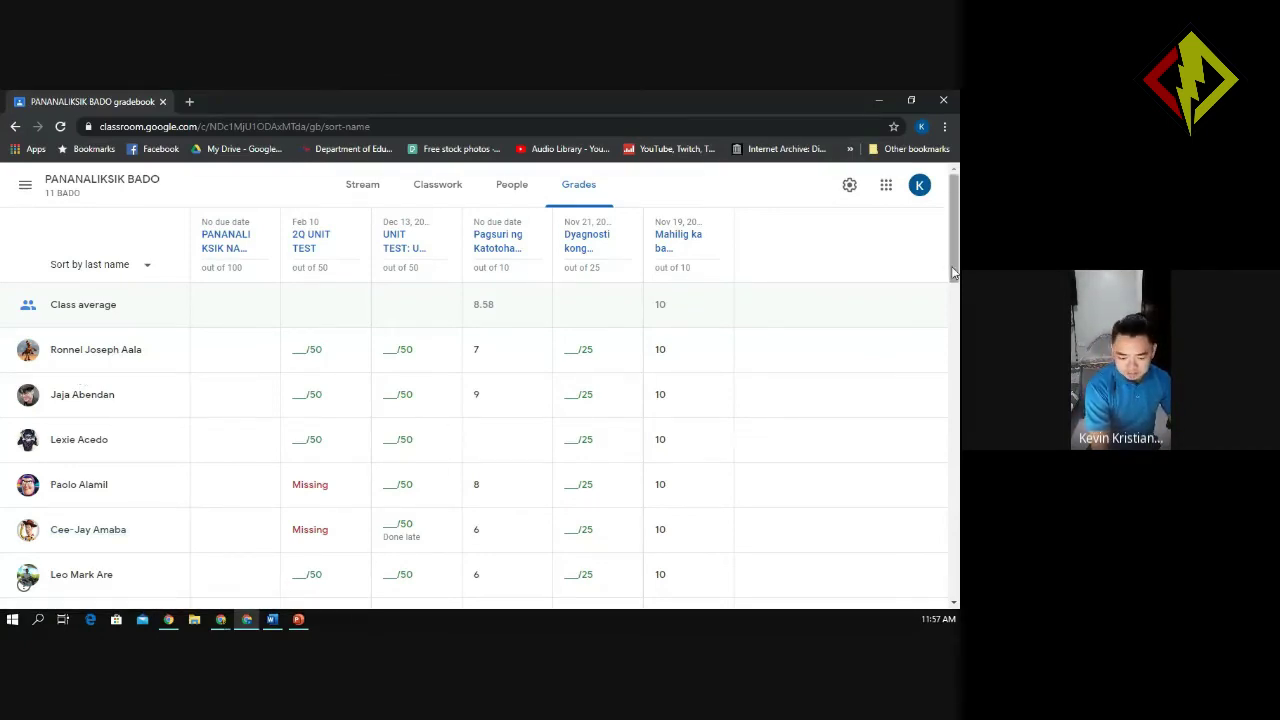
left_click_drag(953, 272, 953, 318)
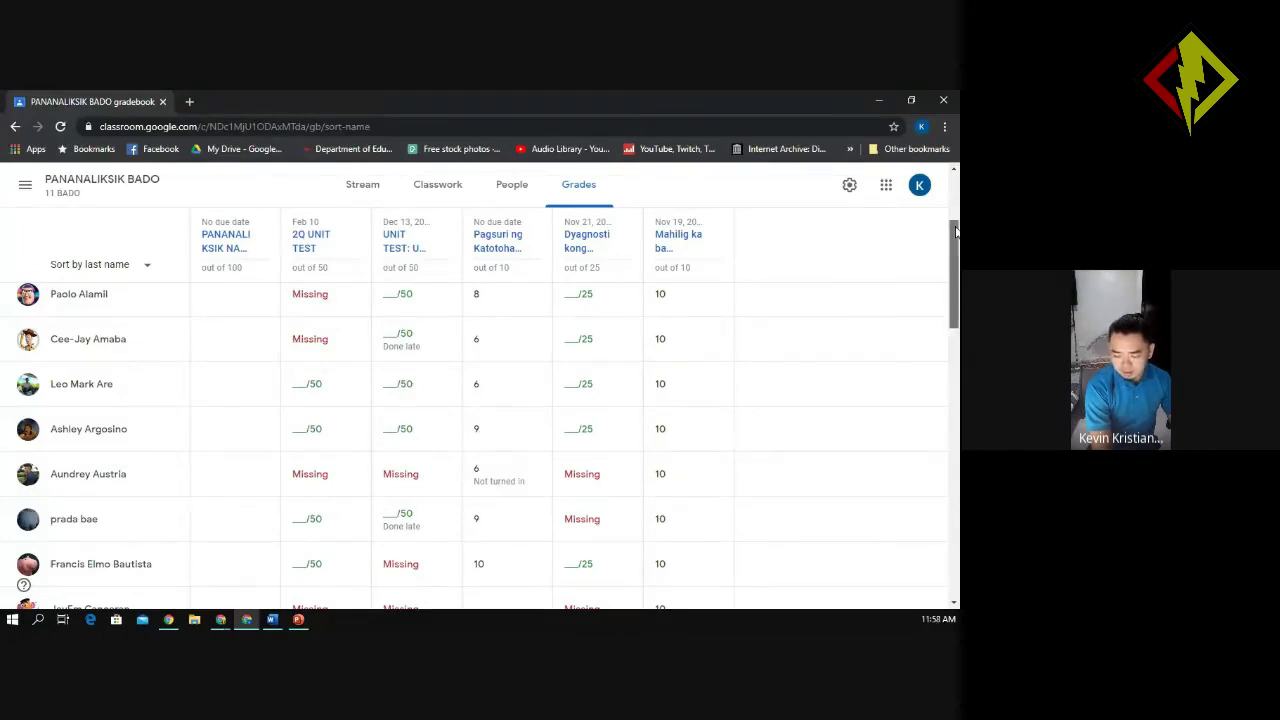
left_click_drag(955, 231, 930, 182)
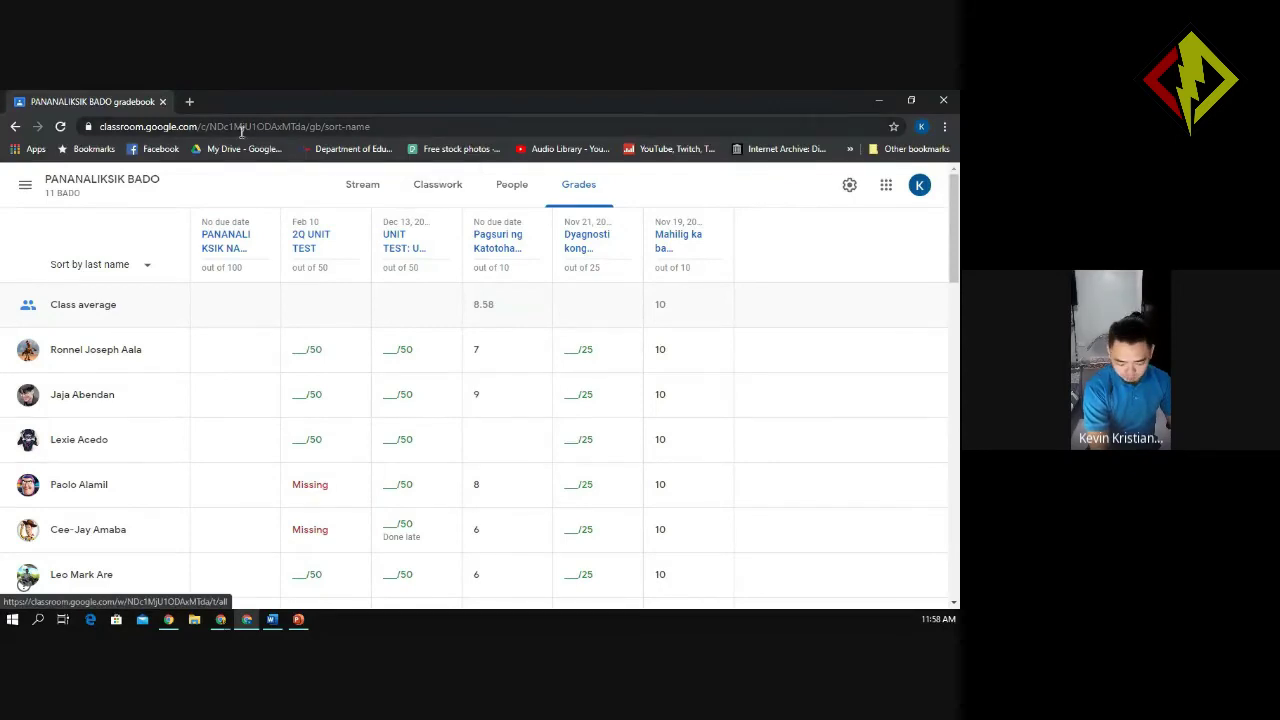
Switch back to the CSS 8 class gradebook and check the options available for the Quiz 1 column
left_click(169, 619)
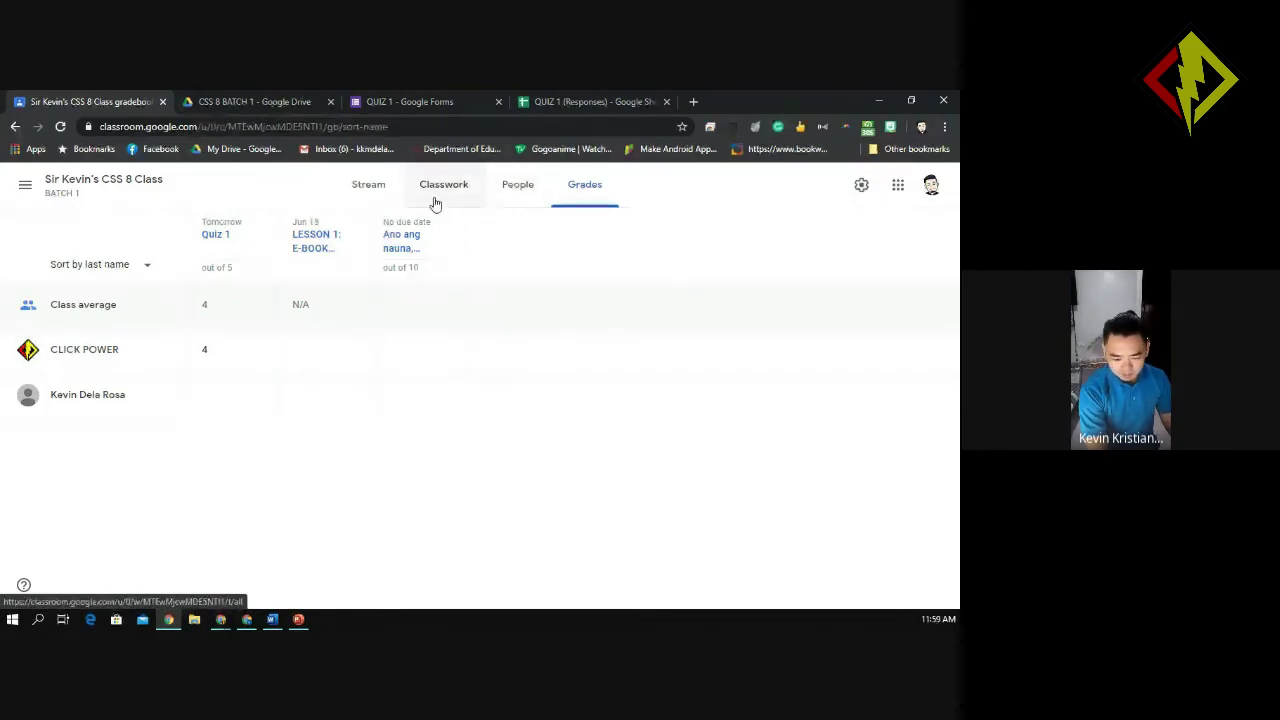
left_click(266, 232)
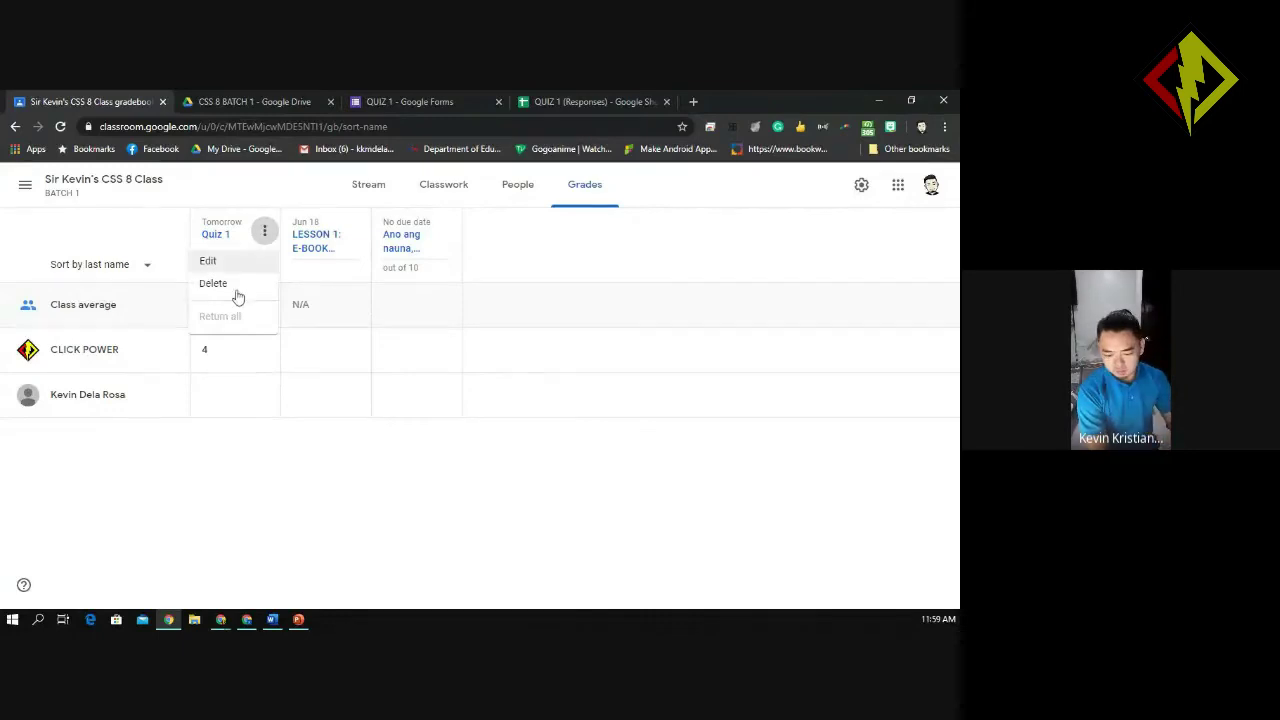
left_click(546, 230)
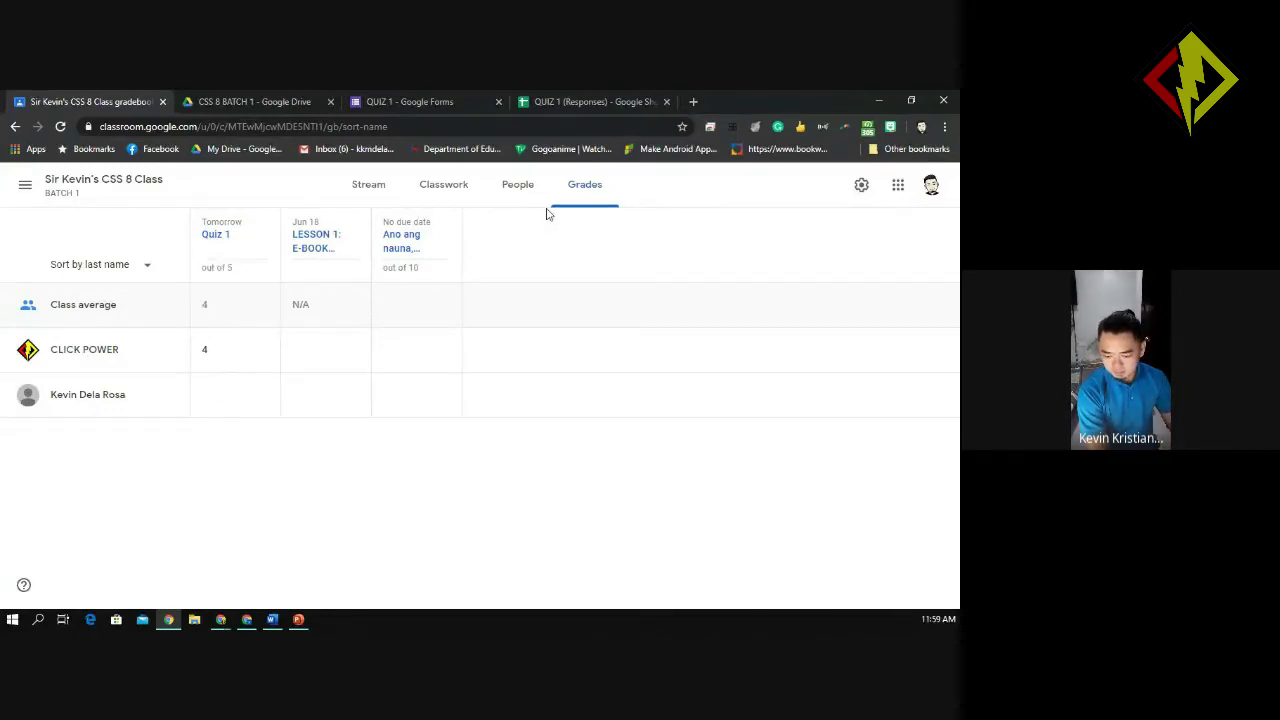
Look for the grading system setting in Classwork, the class settings and the Unit I topic options
left_click(443, 188)
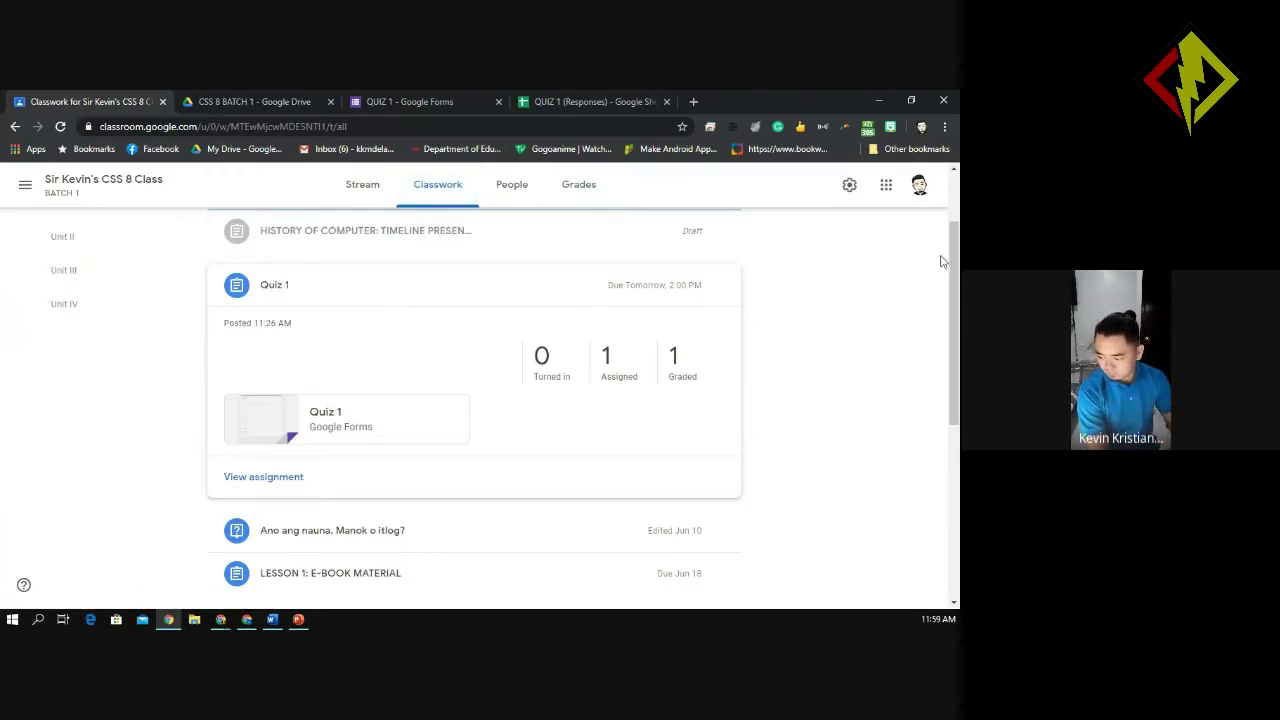
scroll(943, 257, "up", 2)
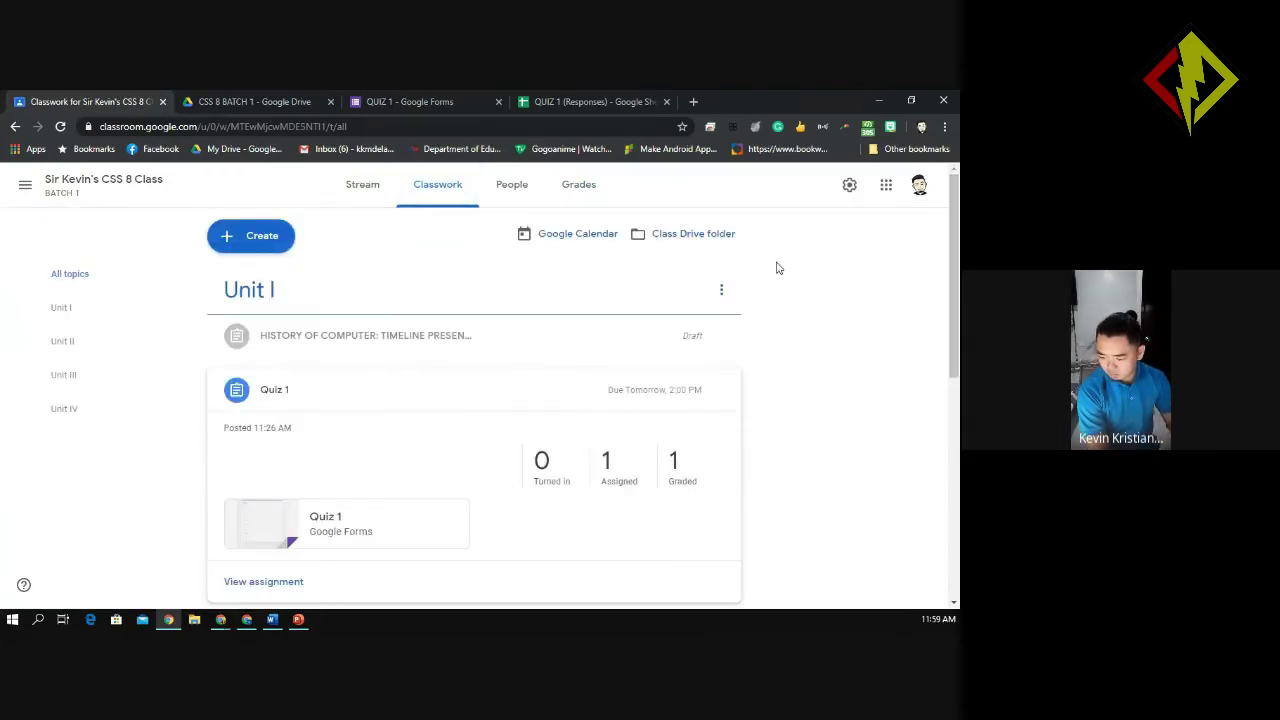
left_click(580, 196)
left_click(862, 188)
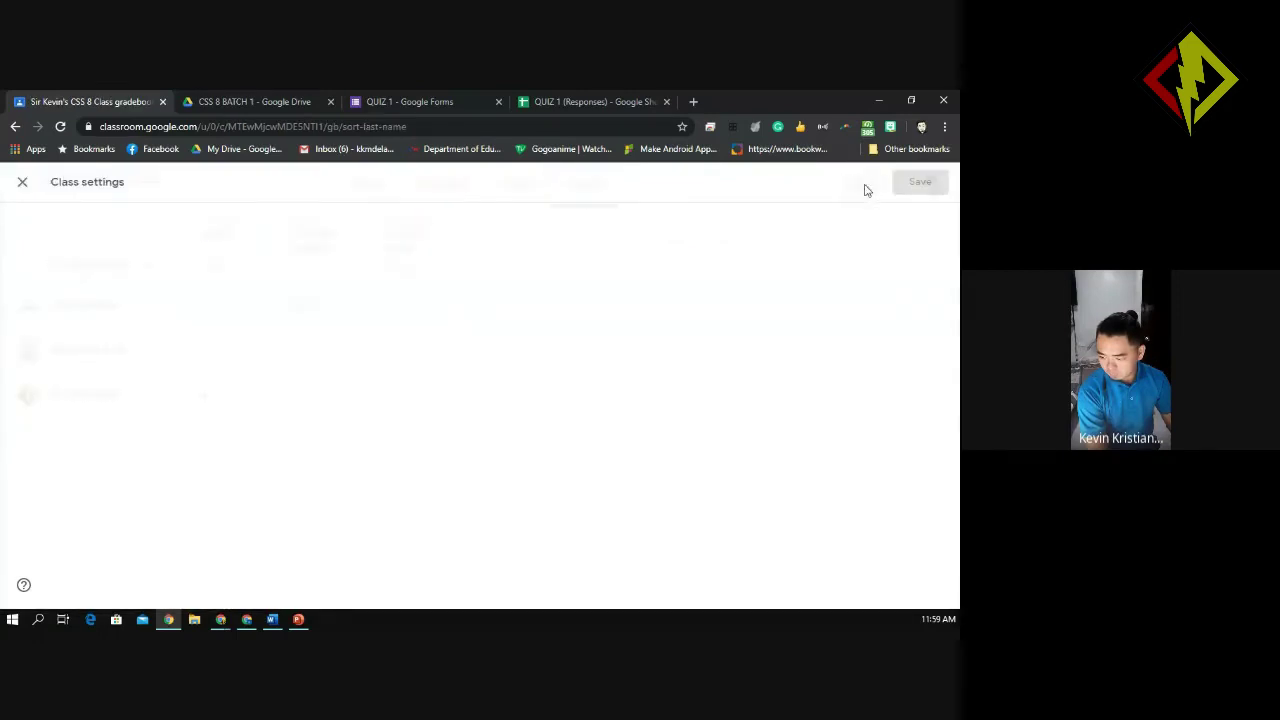
left_click(22, 181)
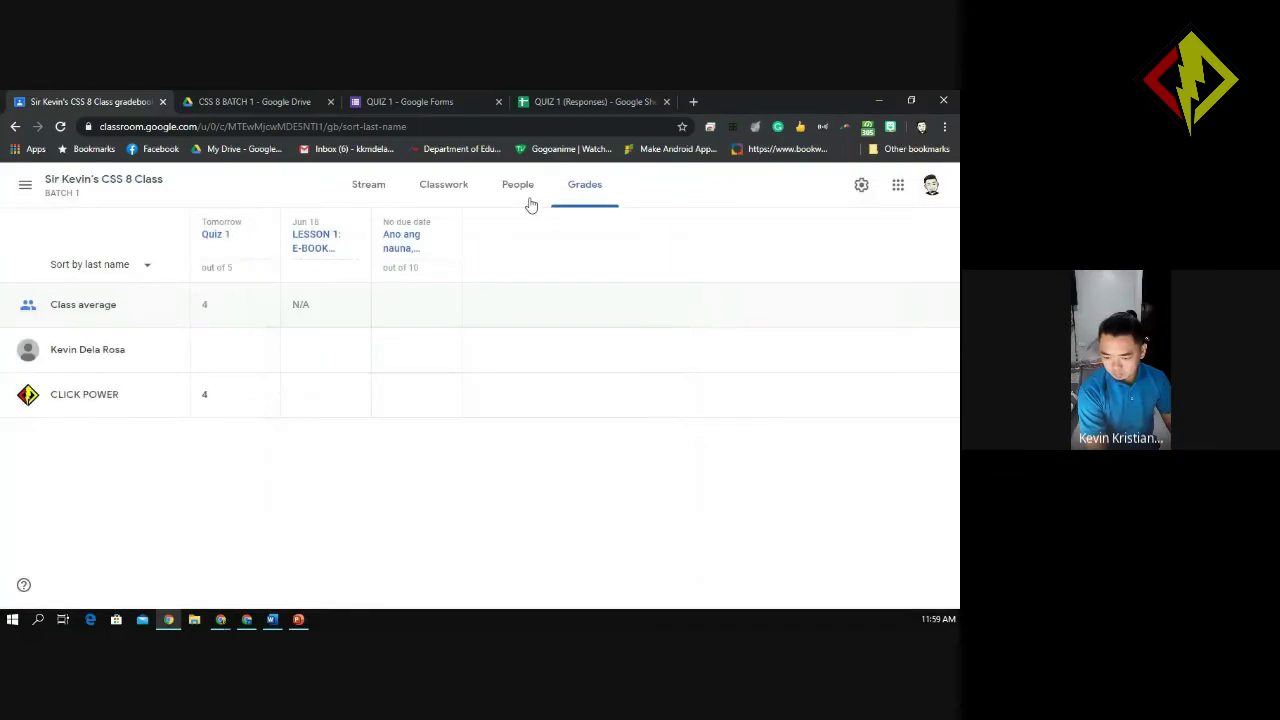
left_click(436, 196)
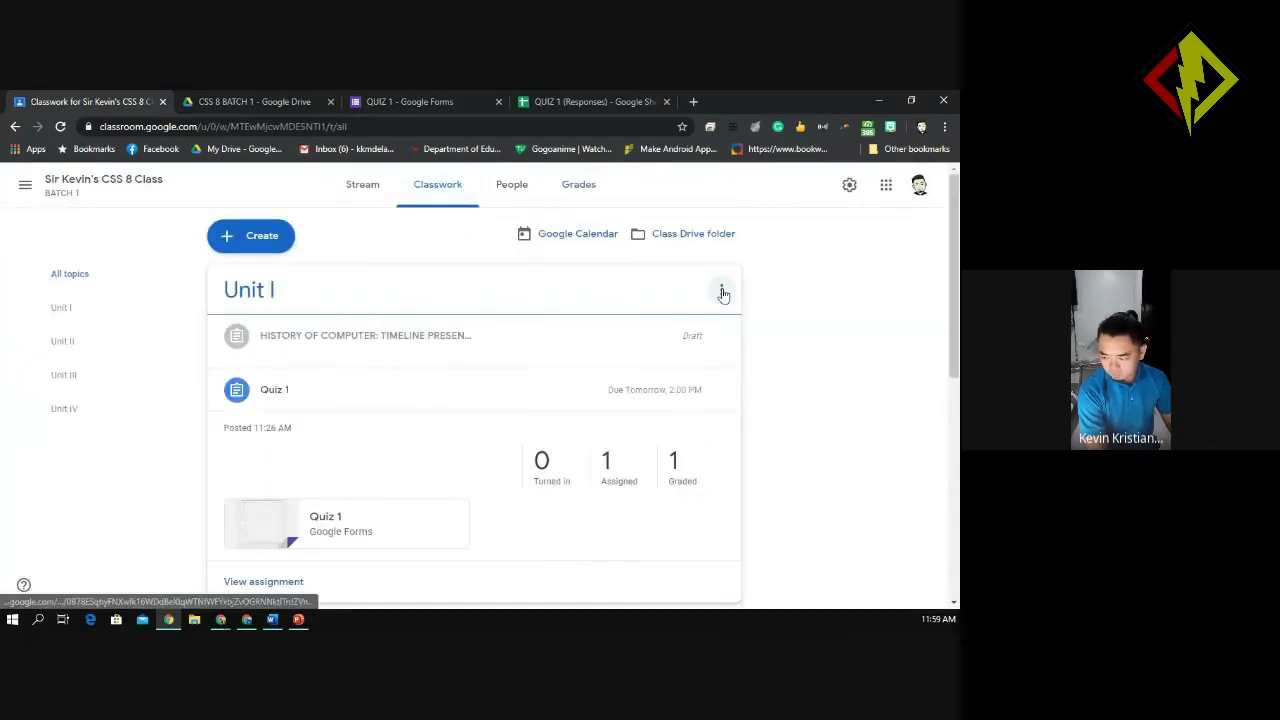
left_click(848, 187)
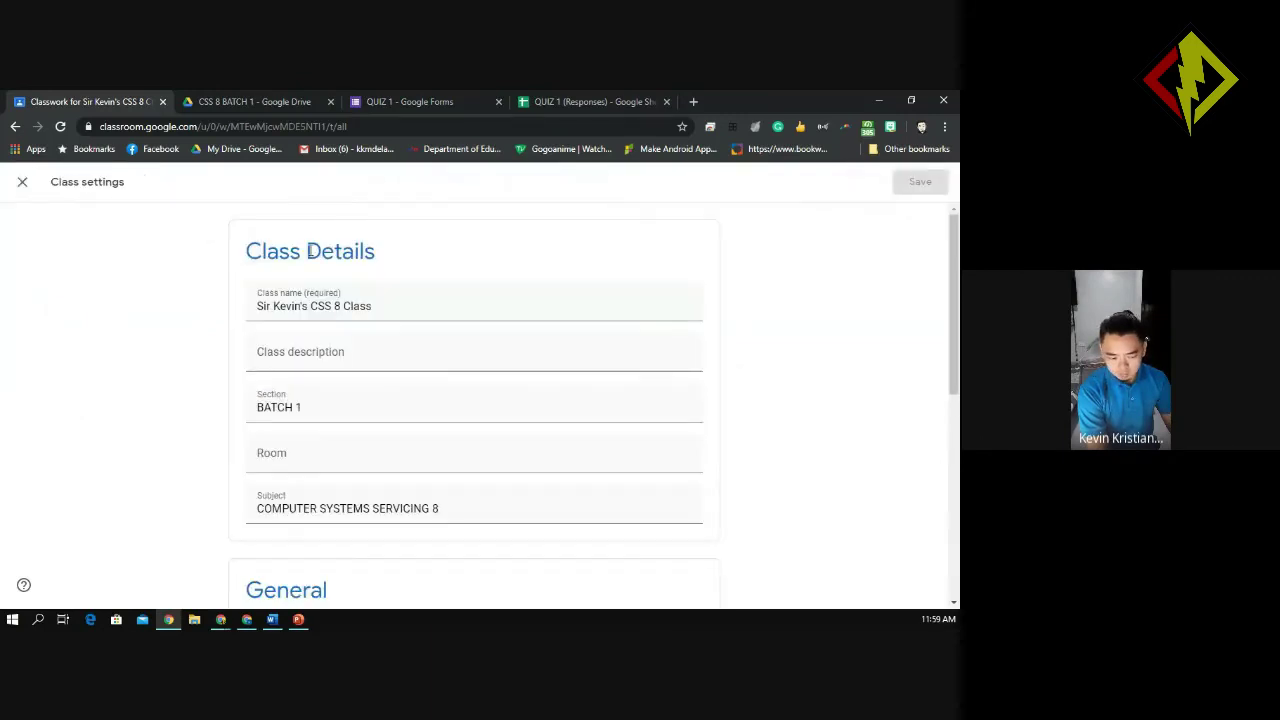
left_click(22, 181)
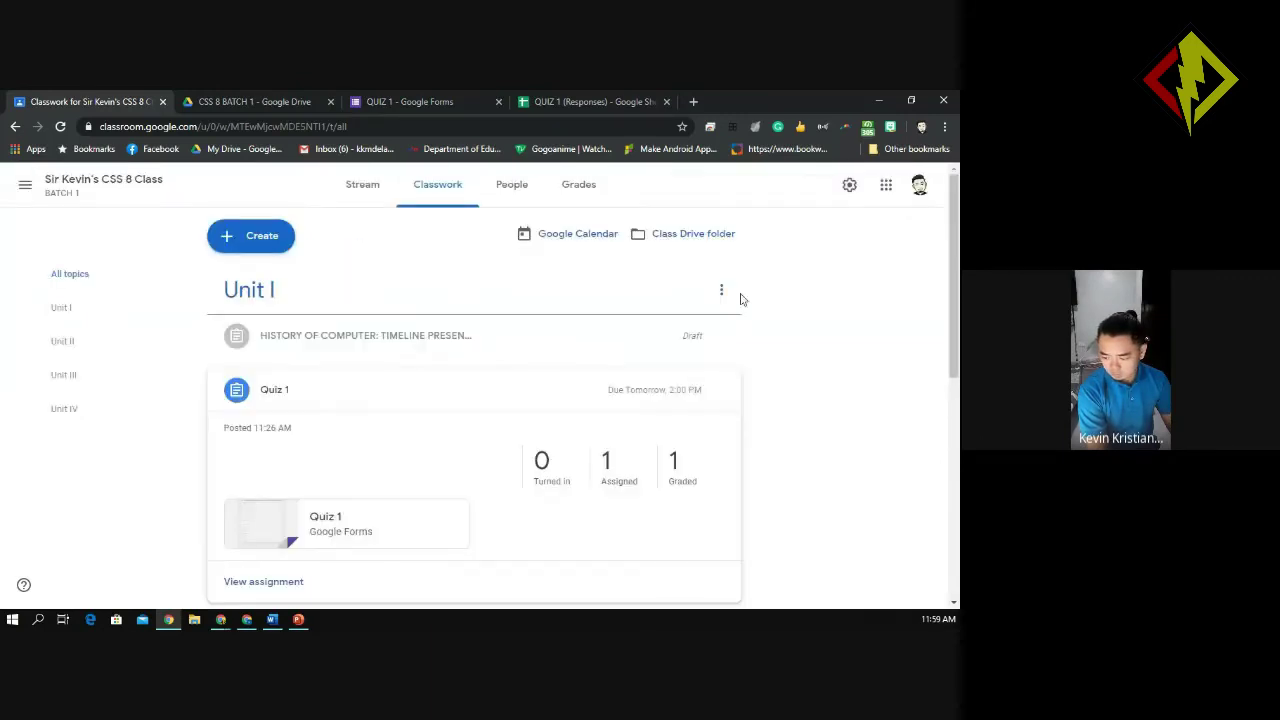
left_click(721, 290)
left_click(788, 303)
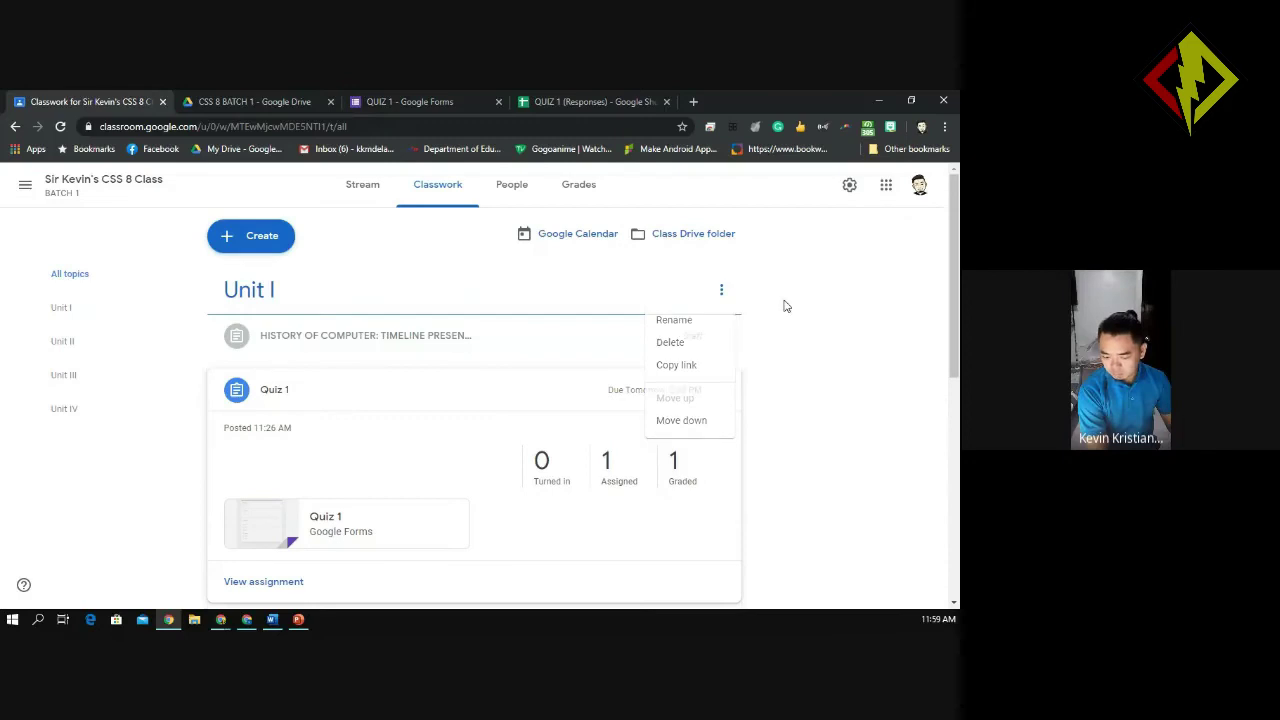
Check the class settings from the gradebook again, and view the class's People and Classwork pages
left_click(583, 189)
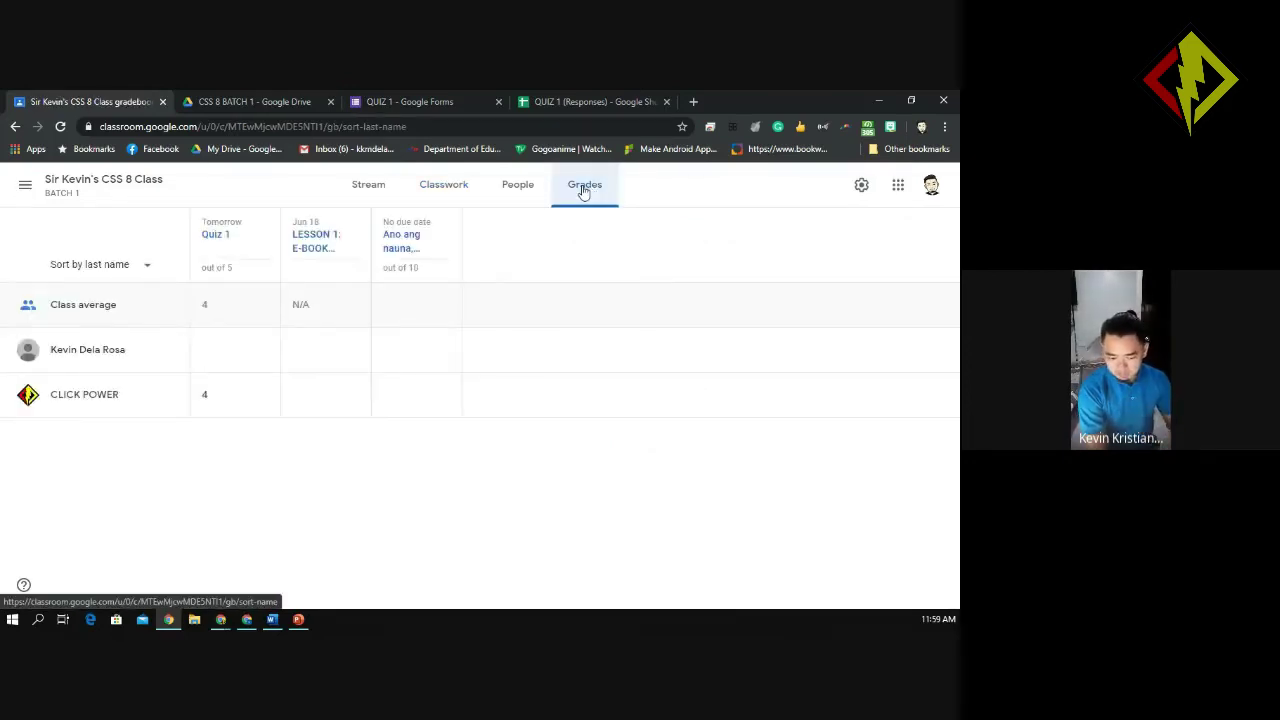
left_click(861, 185)
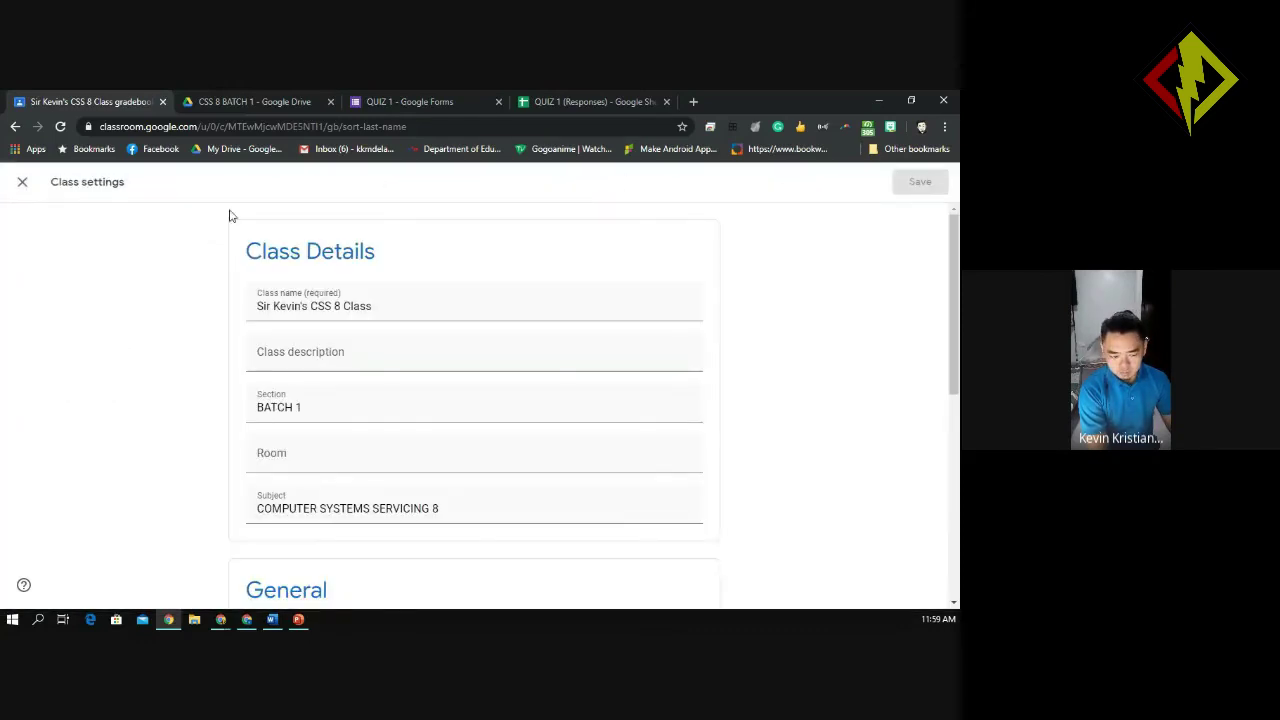
left_click(22, 184)
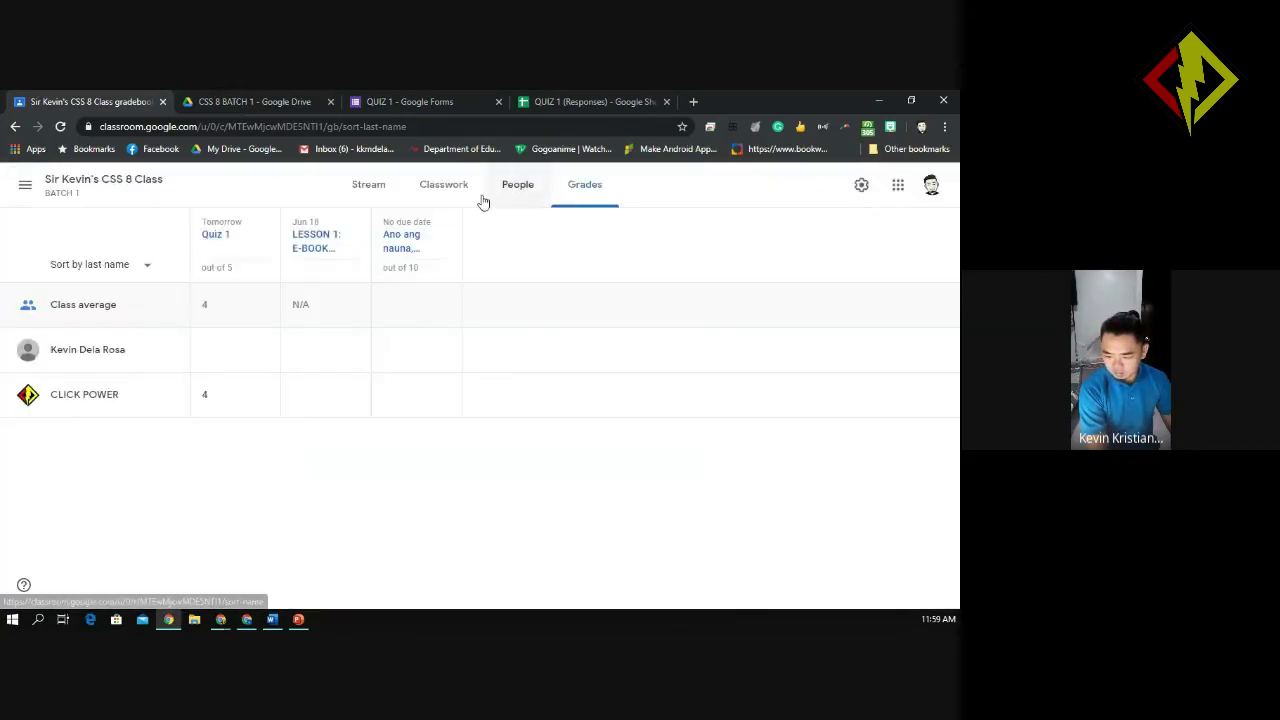
left_click(518, 190)
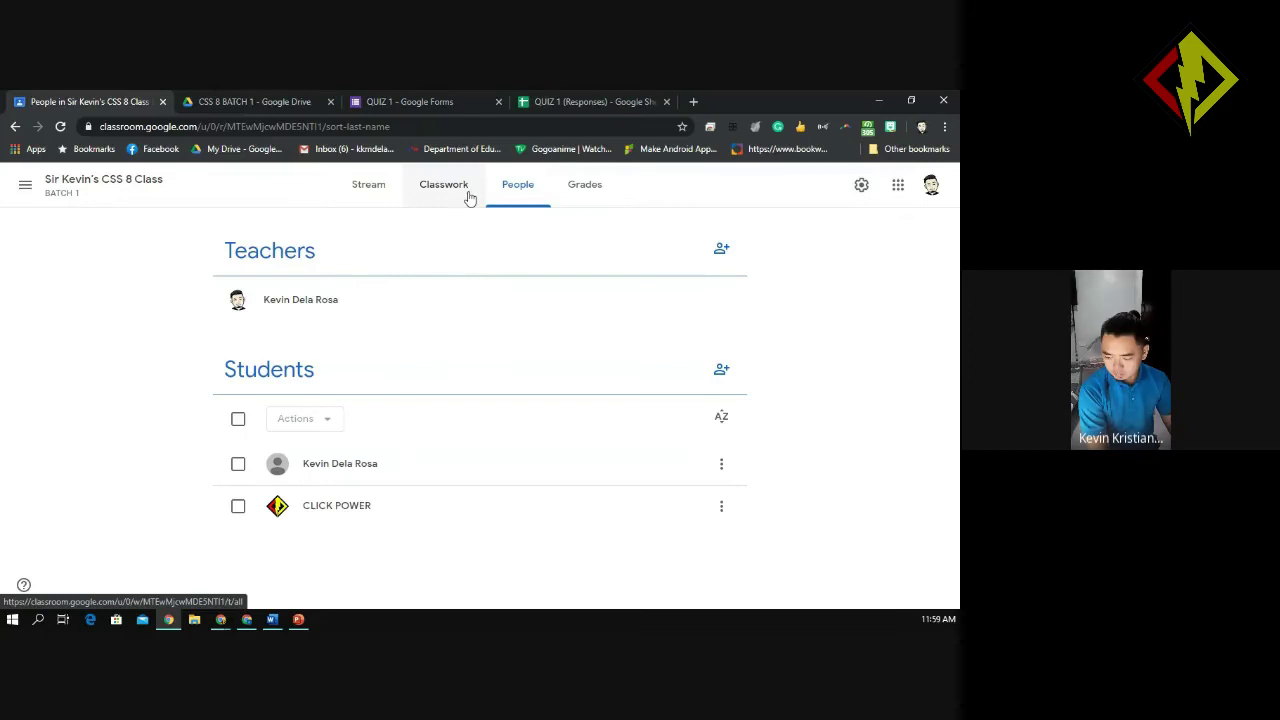
left_click(470, 197)
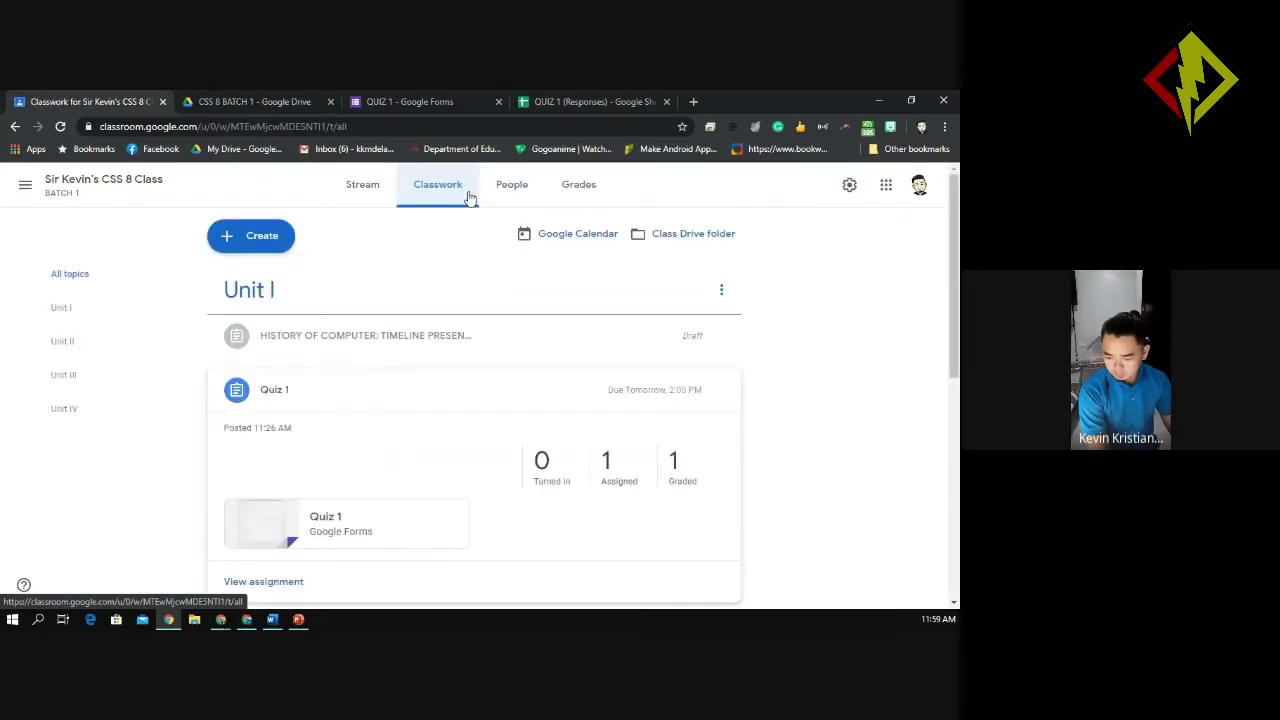
Check the gradebook's options for the "Ano ang nauna" question, the account options and the student sort choices
left_click(561, 190)
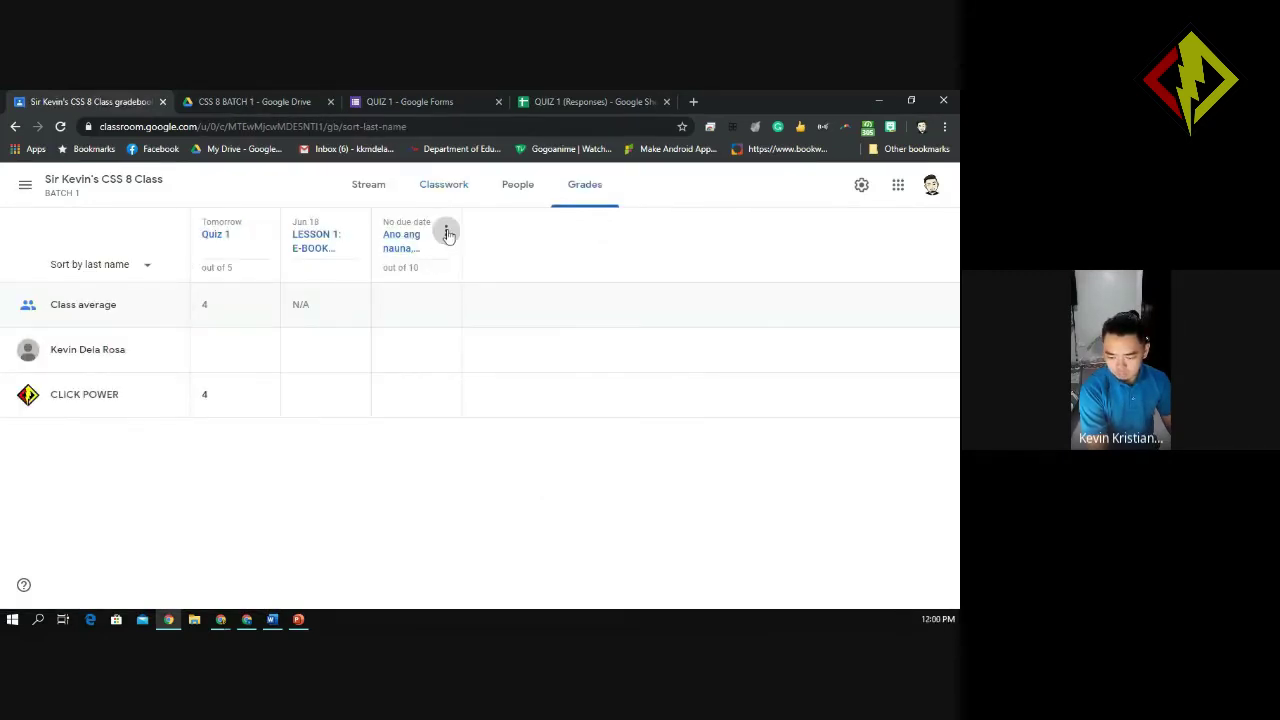
left_click(446, 233)
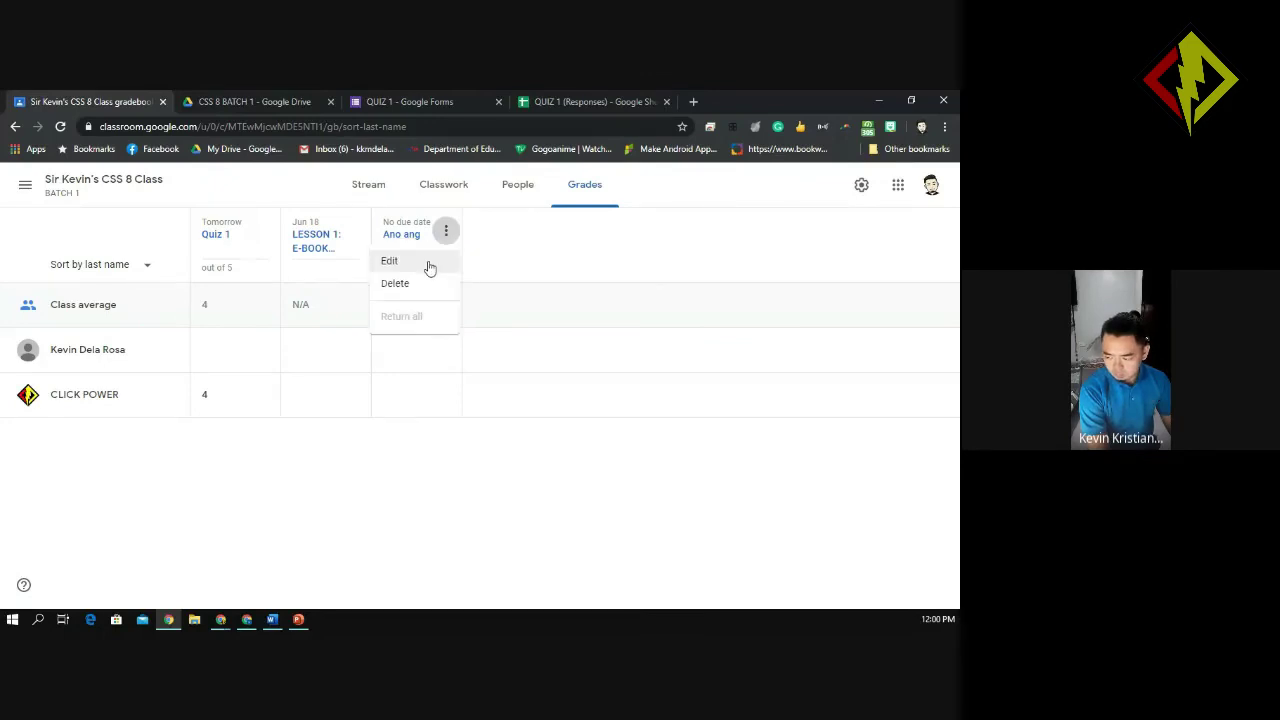
left_click(619, 258)
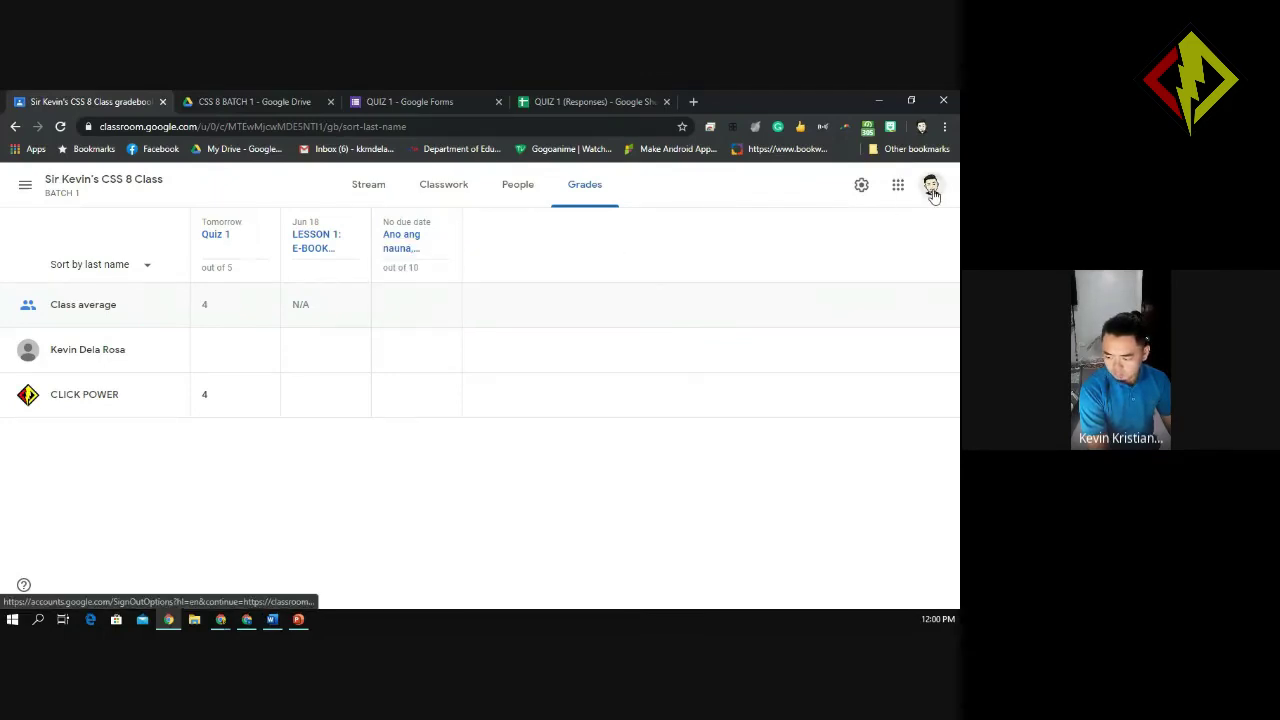
left_click(931, 186)
left_click(684, 243)
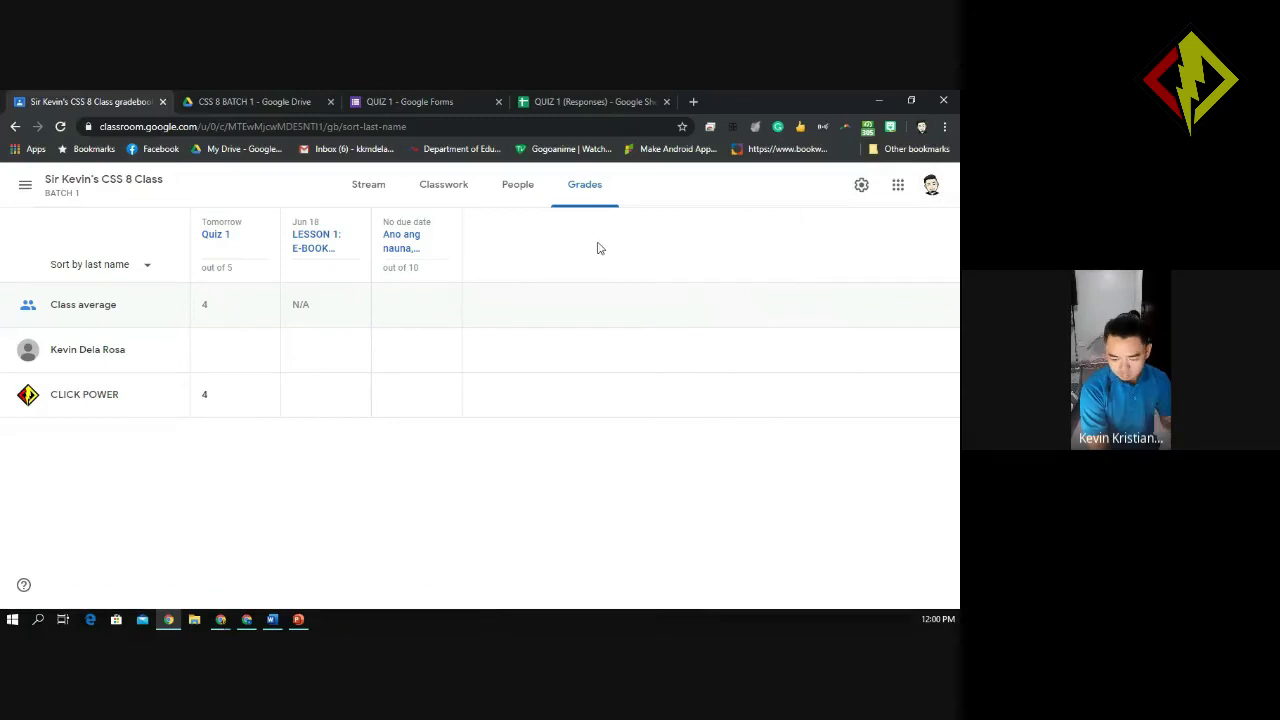
left_click(145, 269)
left_click(160, 234)
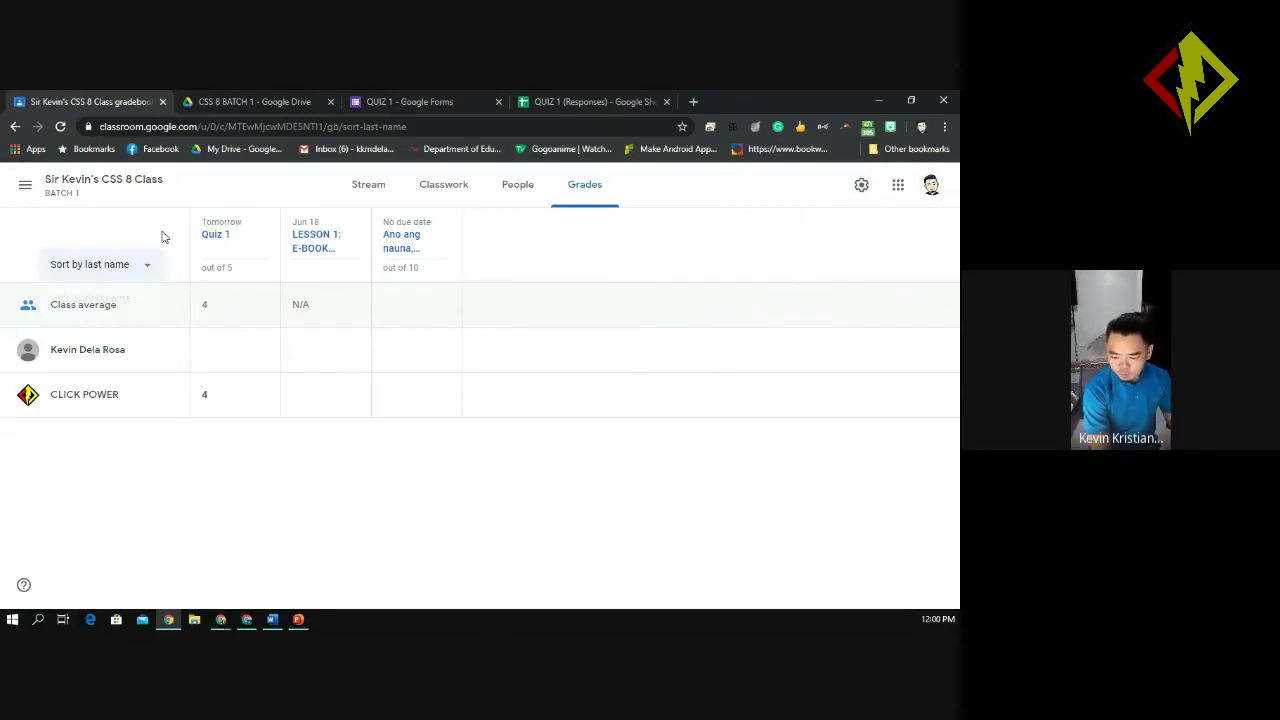
Check the Unit I topic options in Classwork and the overall grade calculation choices in the class settings
left_click(463, 188)
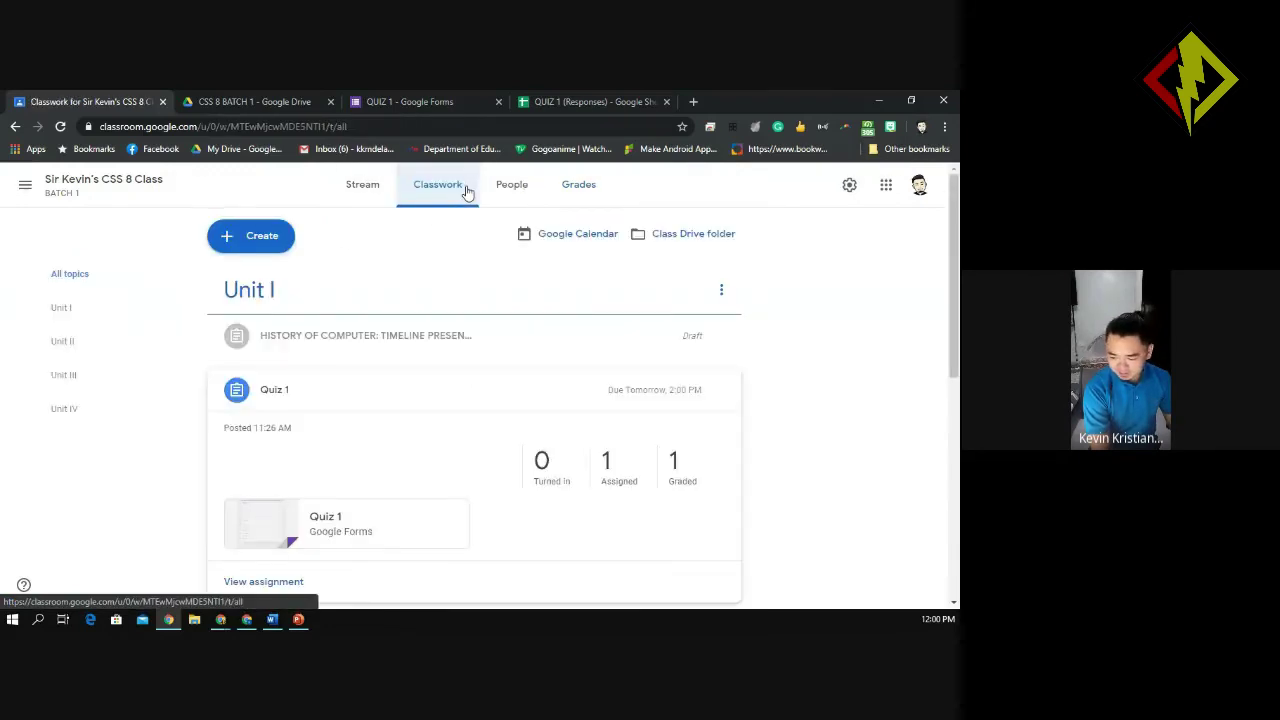
left_click(721, 291)
left_click(800, 311)
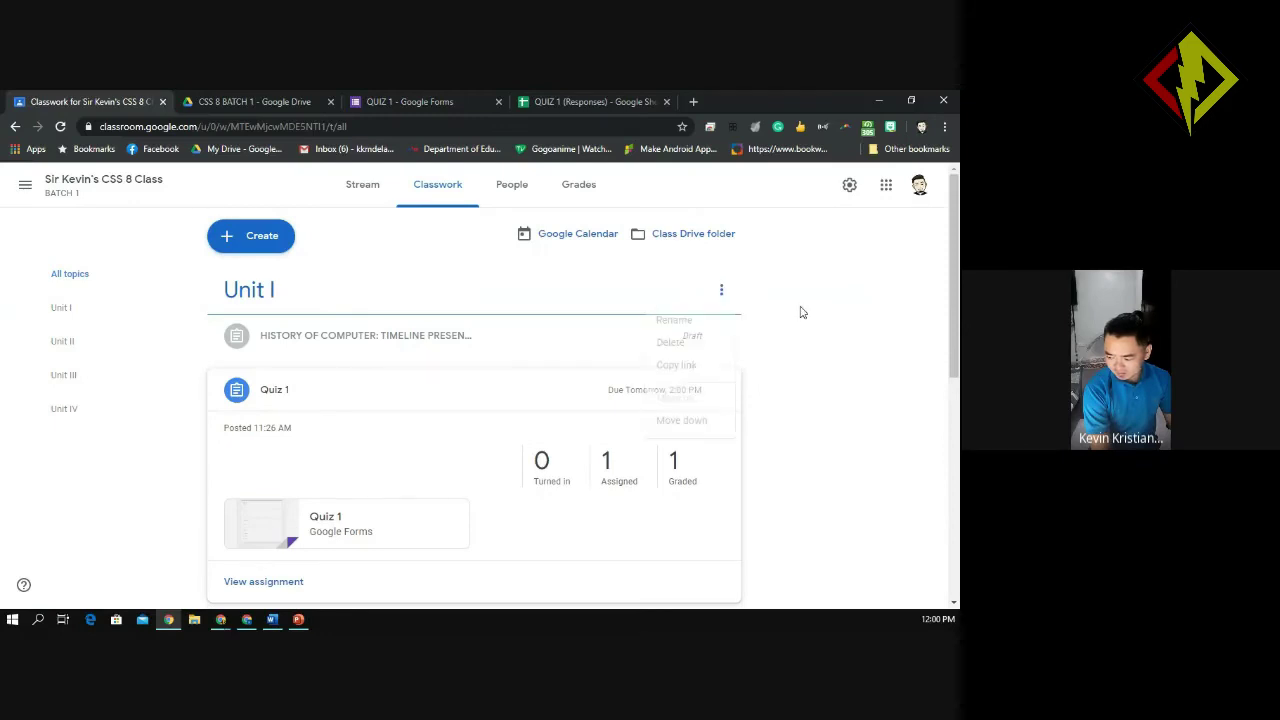
left_click(849, 186)
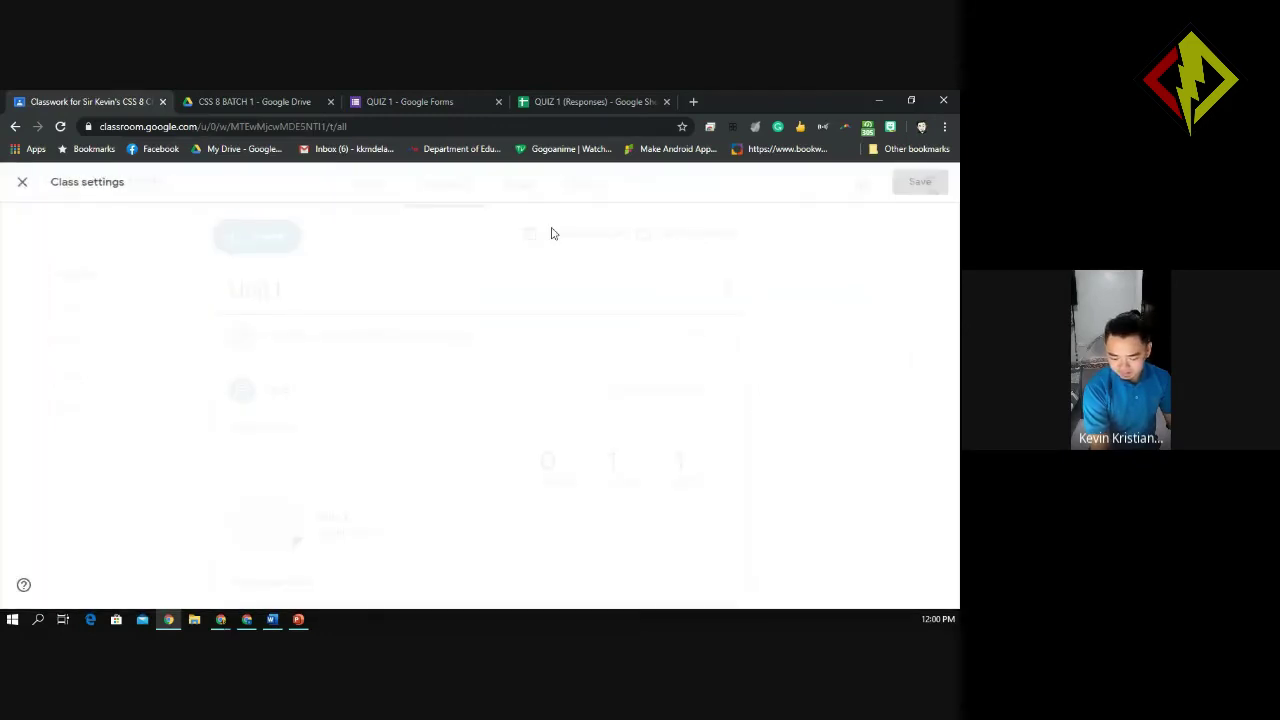
left_click_drag(957, 297, 952, 508)
left_click(691, 464)
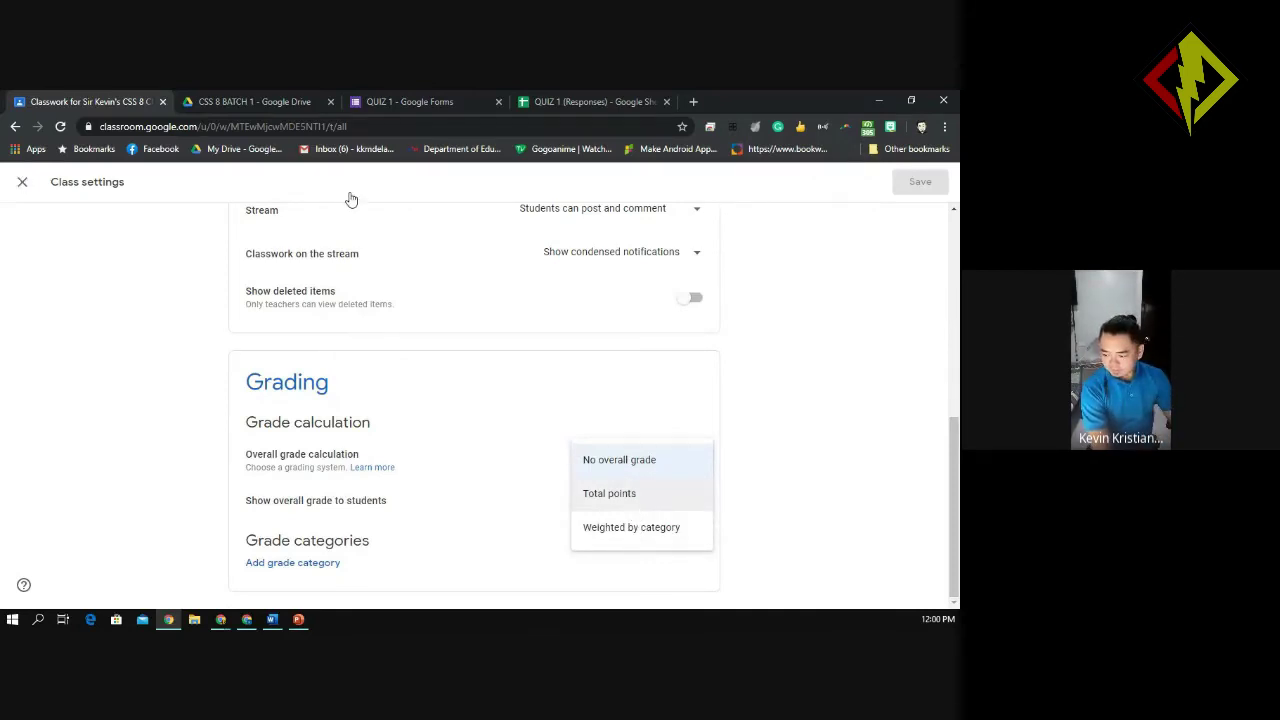
key("Escape")
key("Escape")
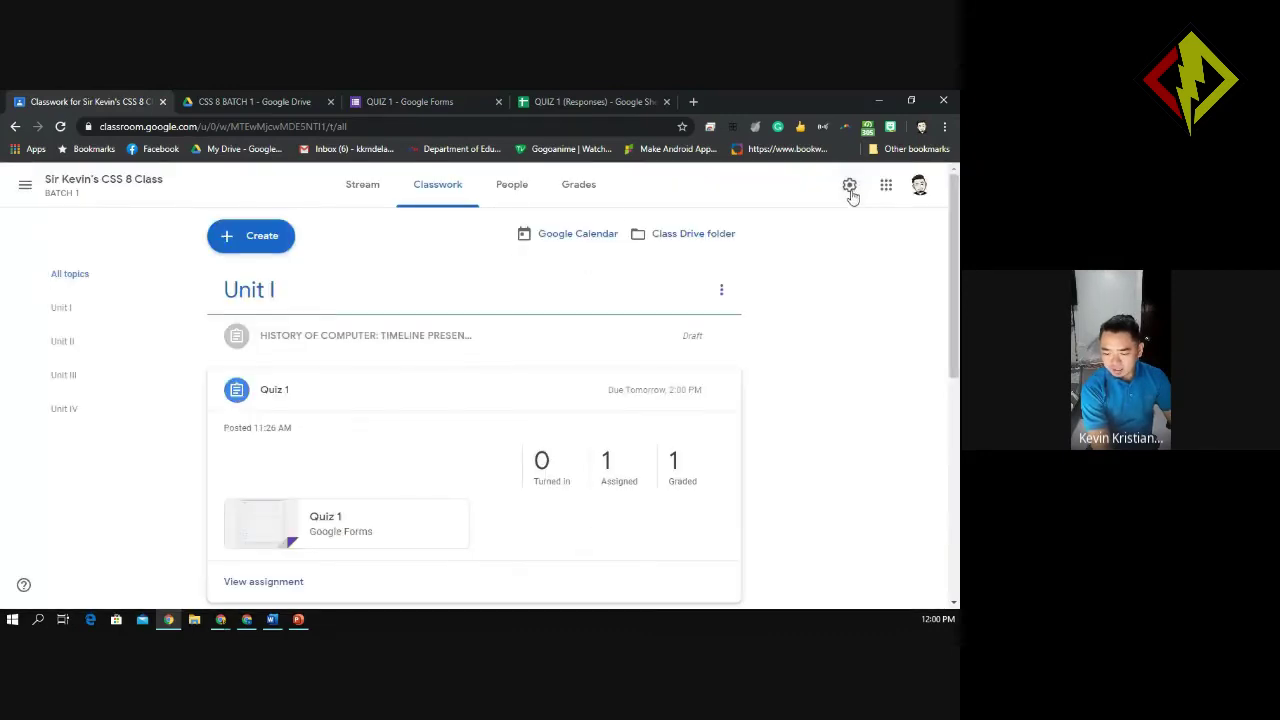
Set the class's overall grade calculation to Total points from the gradebook's class settings and save the settings
left_click(579, 185)
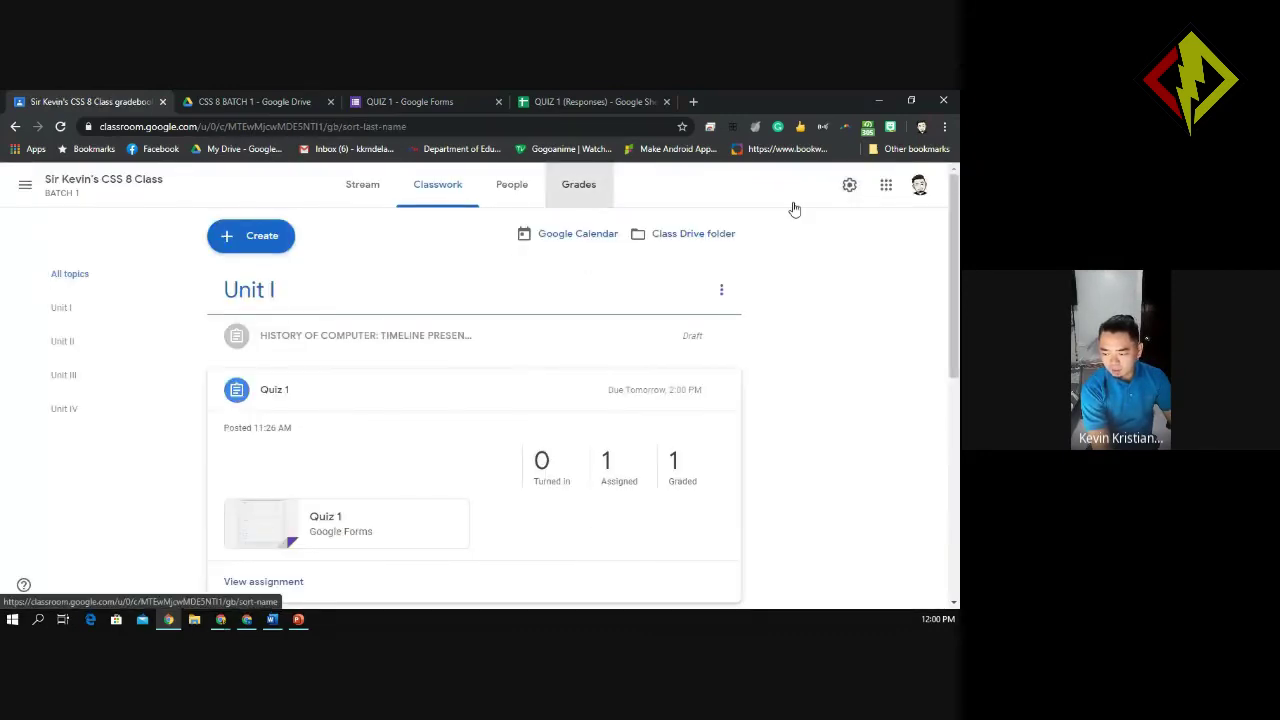
left_click(862, 188)
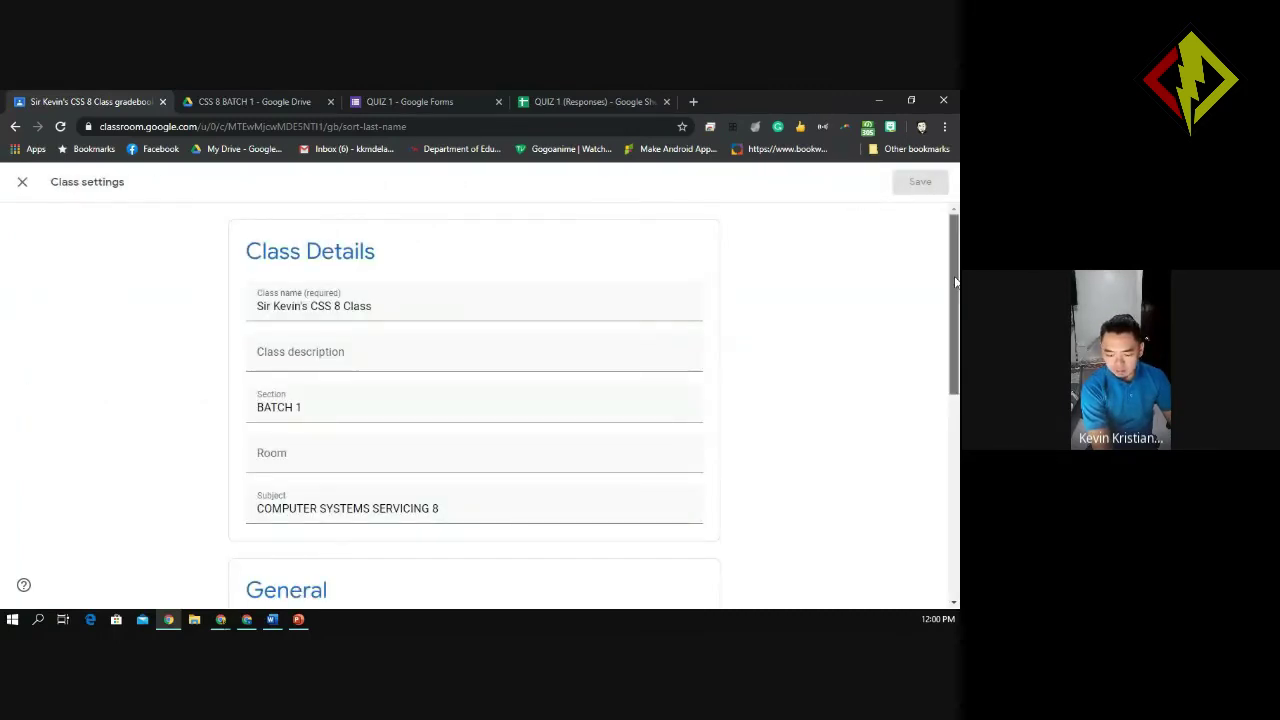
scroll(955, 300, "down", 3)
left_click_drag(957, 415, 957, 487)
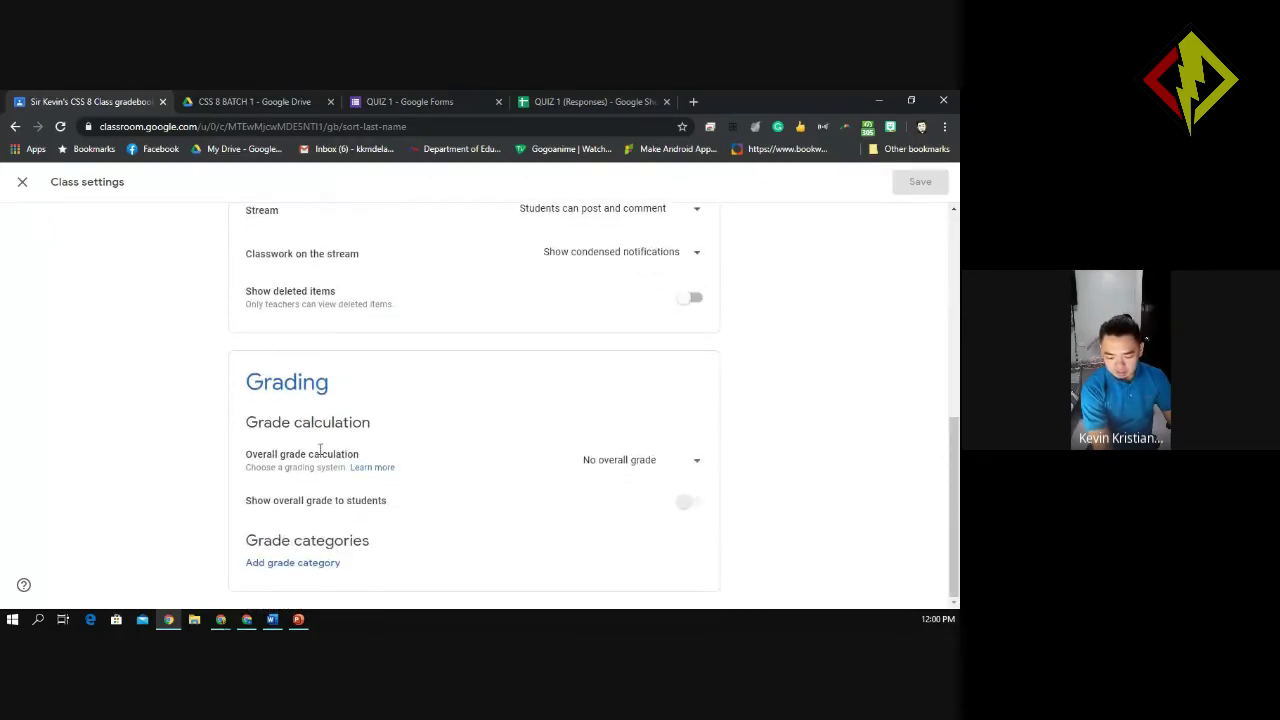
left_click(677, 465)
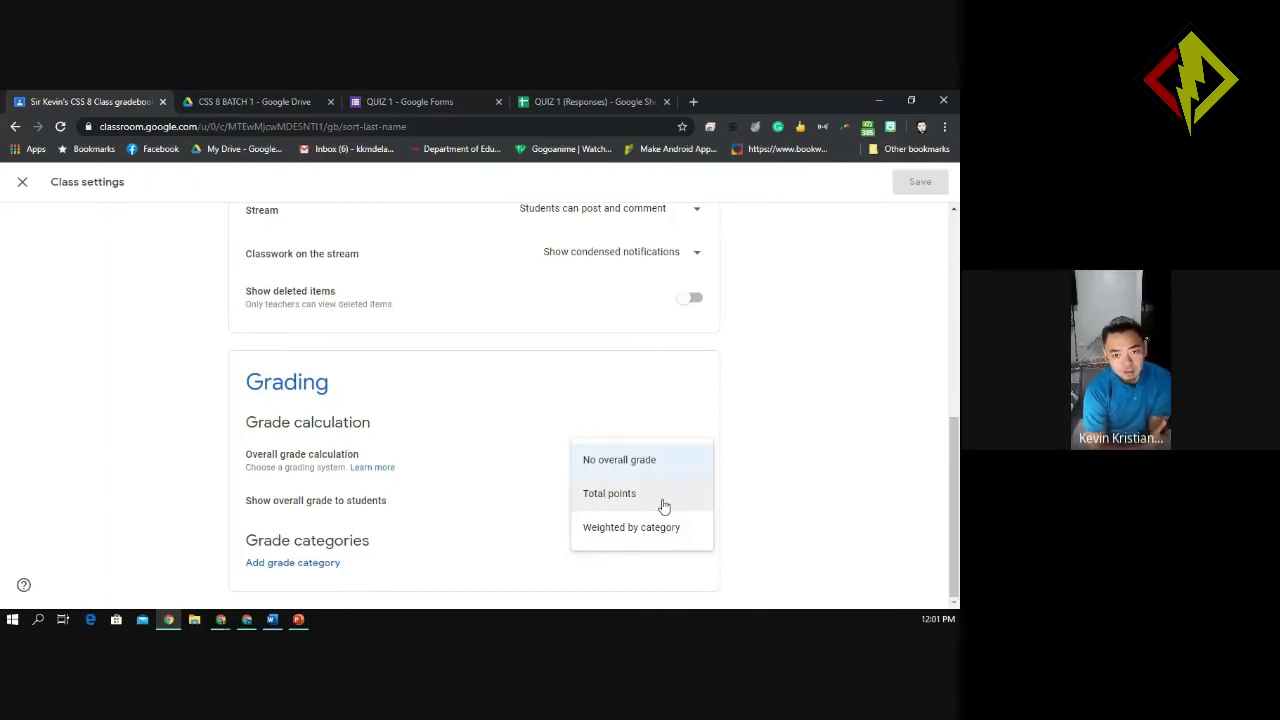
left_click(663, 500)
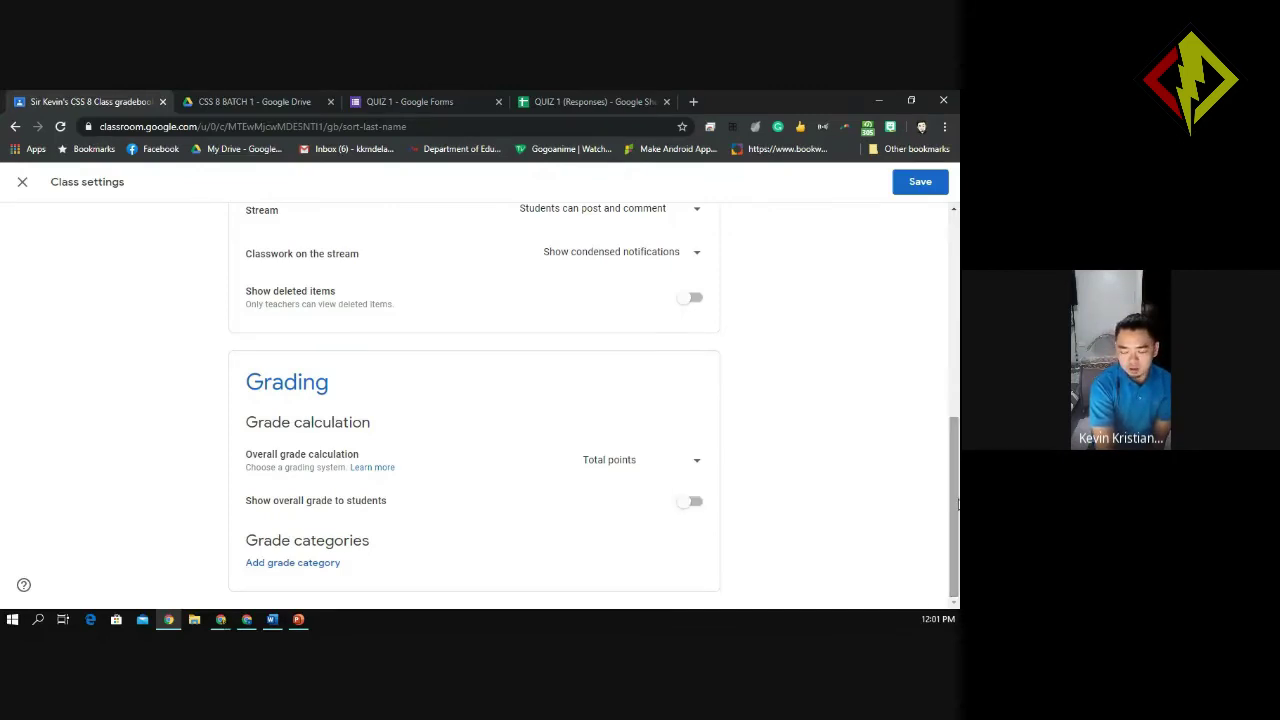
left_click(922, 184)
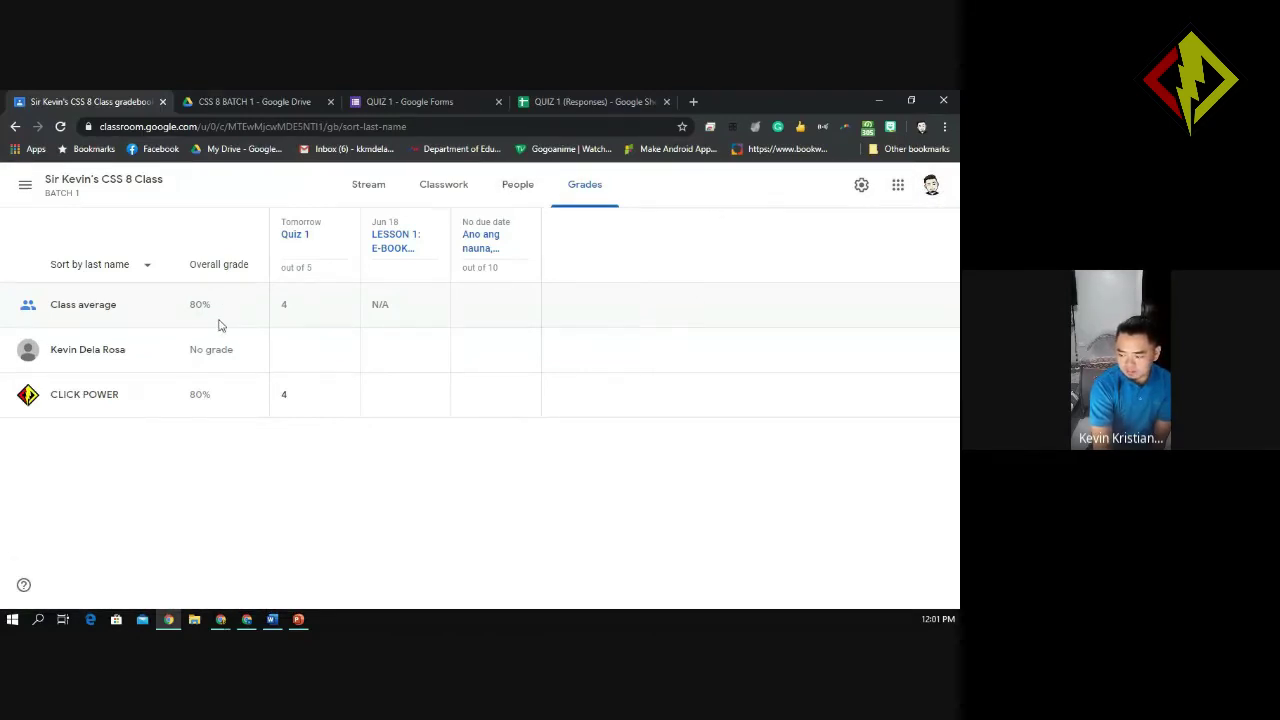
Review the Unit I topic options in Classwork and the Grading section of the class settings, leaving the settings unchanged
left_click(439, 194)
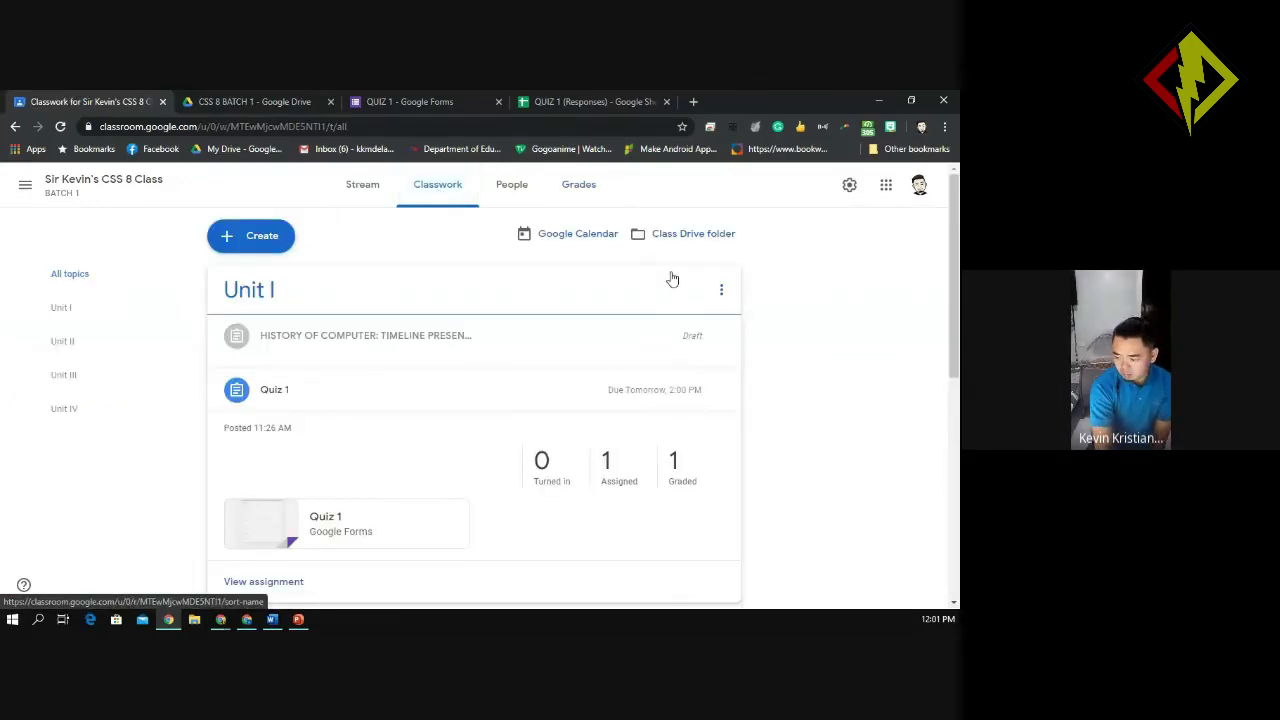
left_click(722, 292)
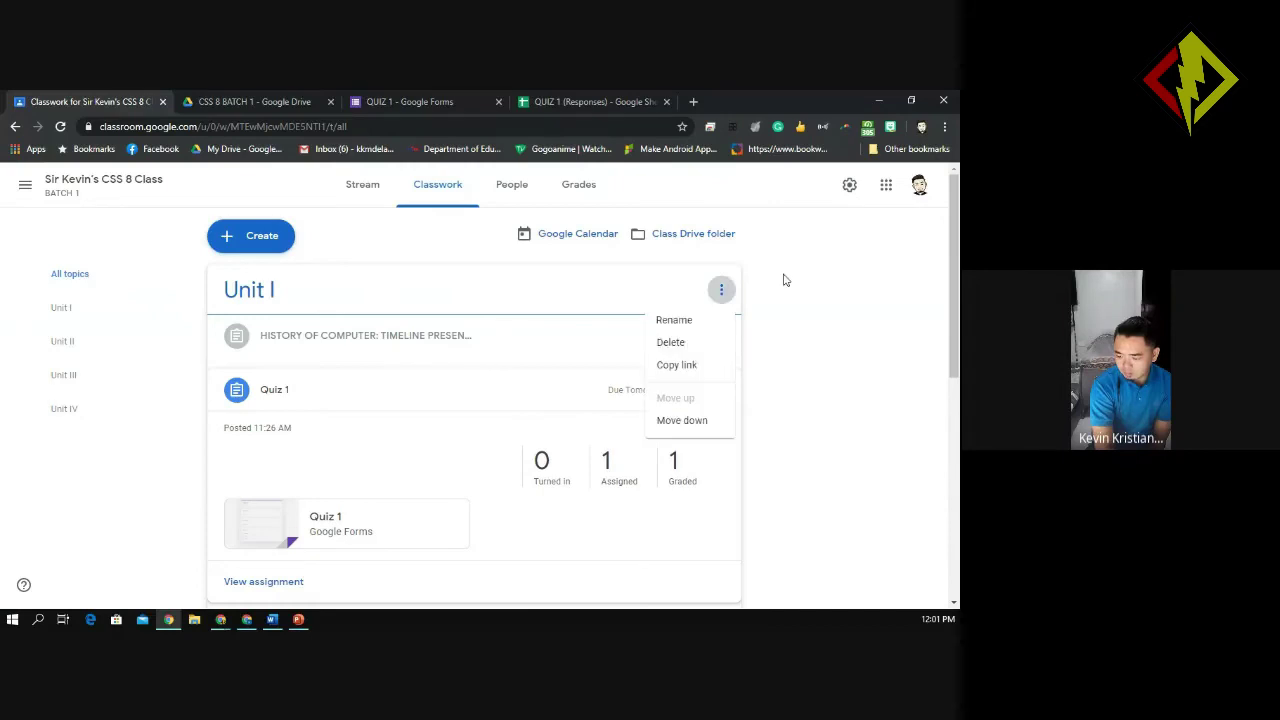
left_click(850, 187)
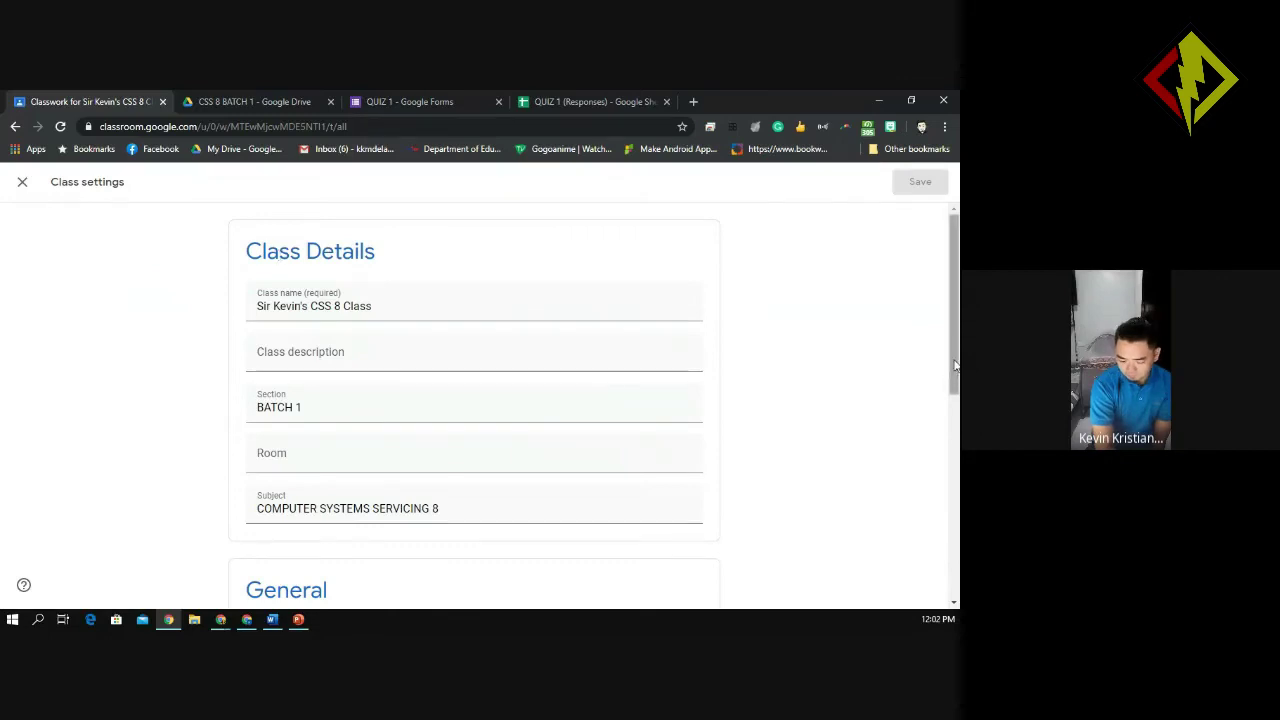
left_click_drag(955, 365, 955, 570)
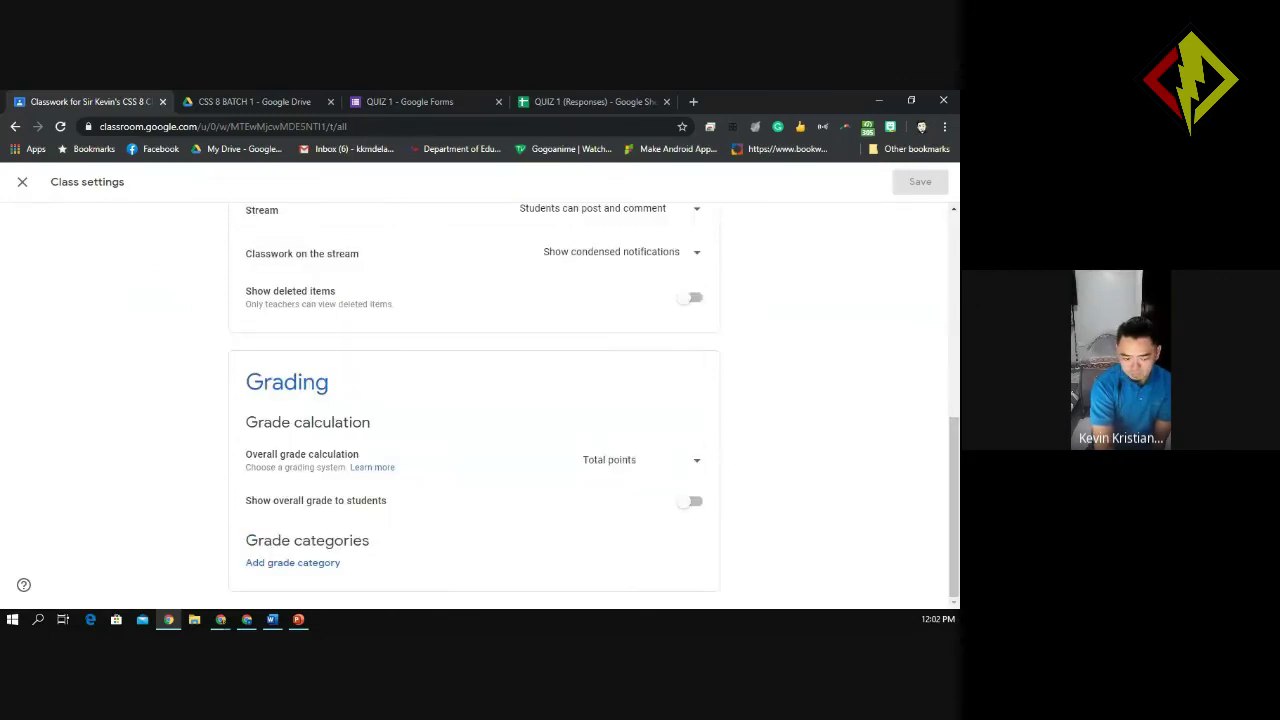
left_click(22, 183)
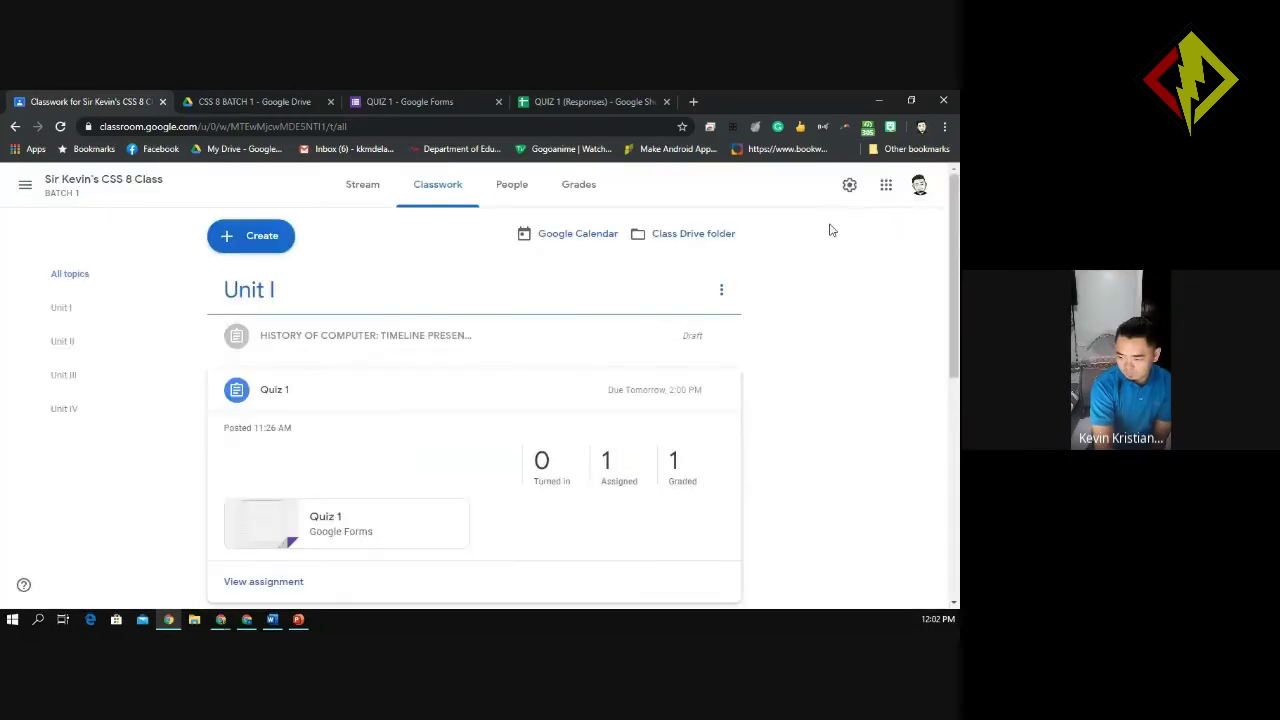
View the CLICK POWER student's Quiz 1 submission from the gradebook and close it again
left_click(578, 185)
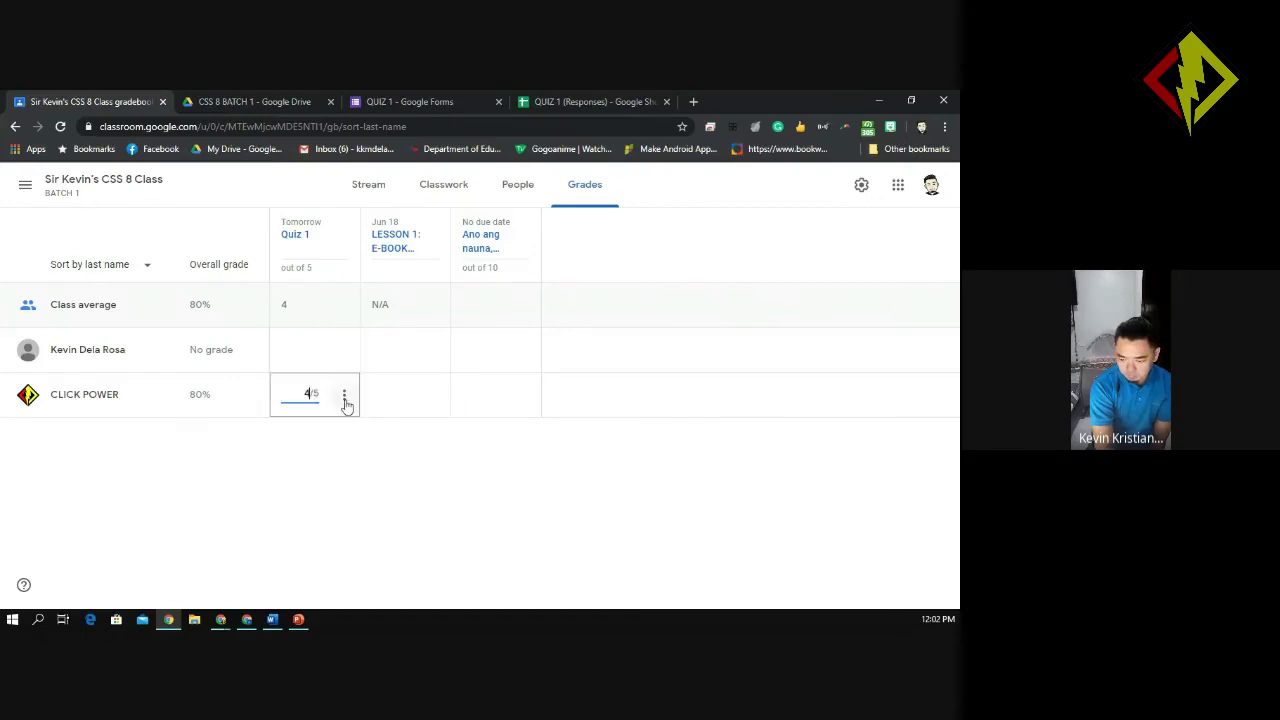
left_click(344, 398)
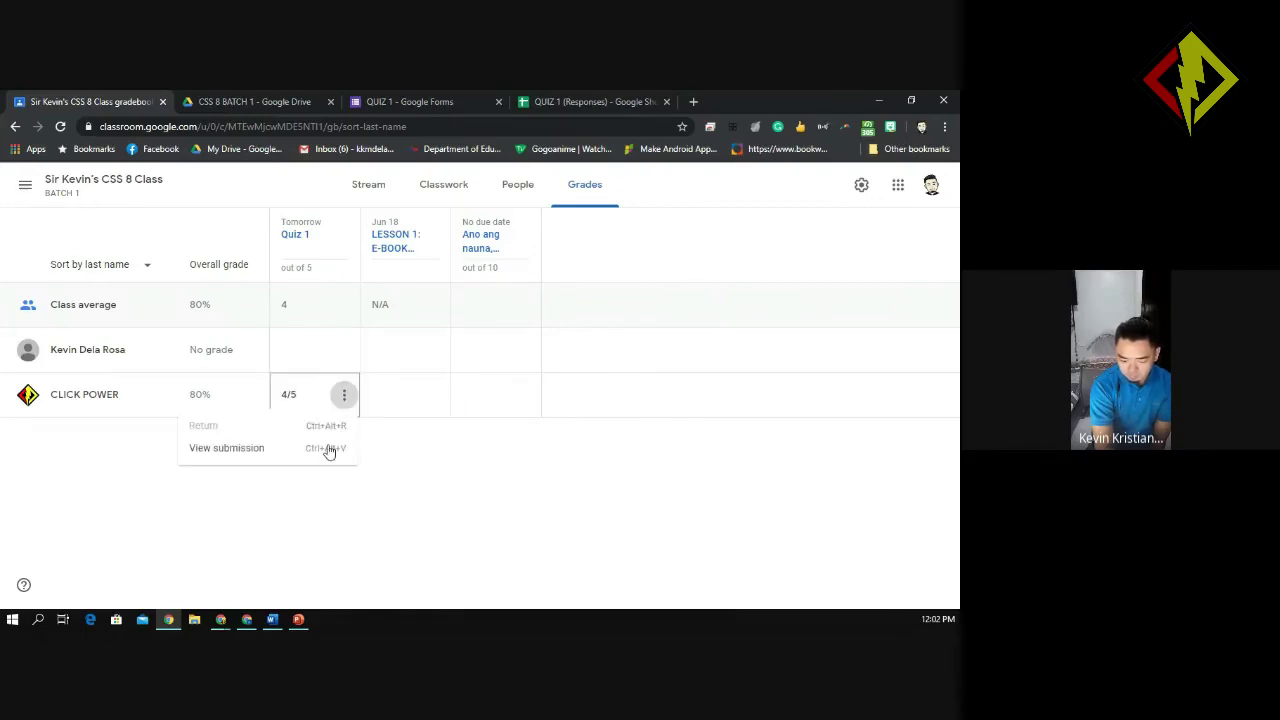
left_click(327, 450)
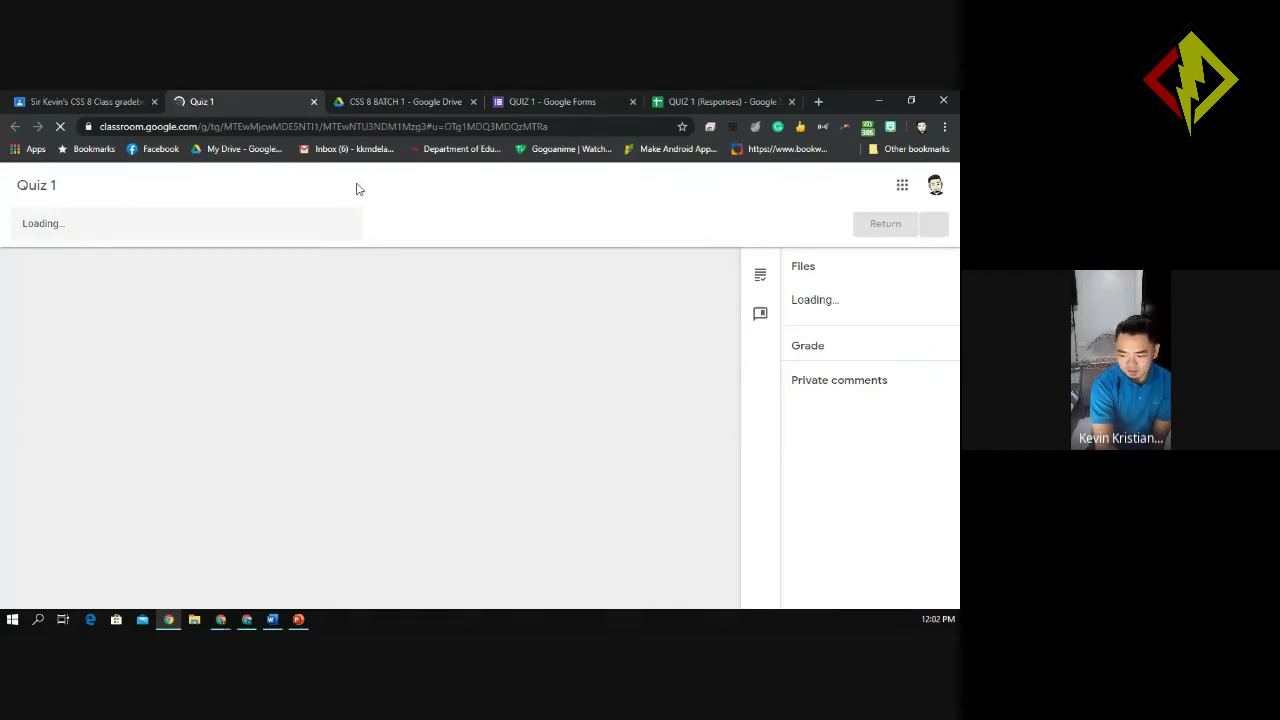
left_click(87, 94)
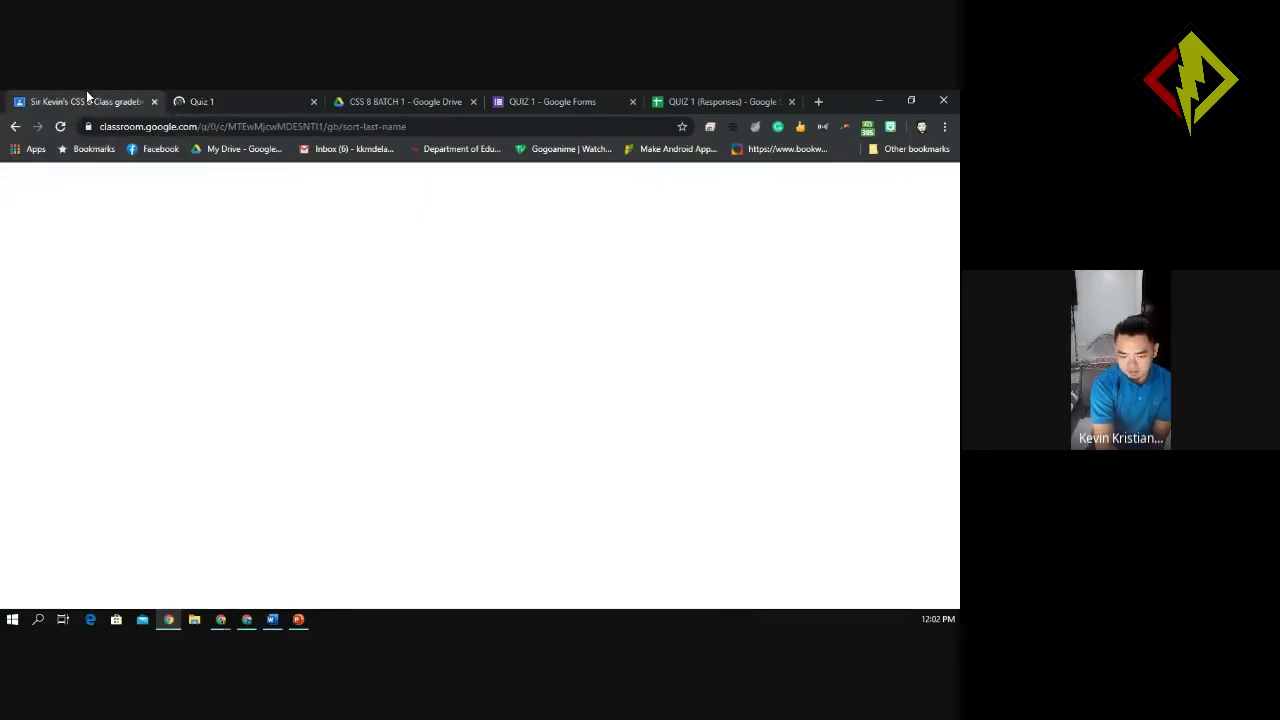
left_click(313, 101)
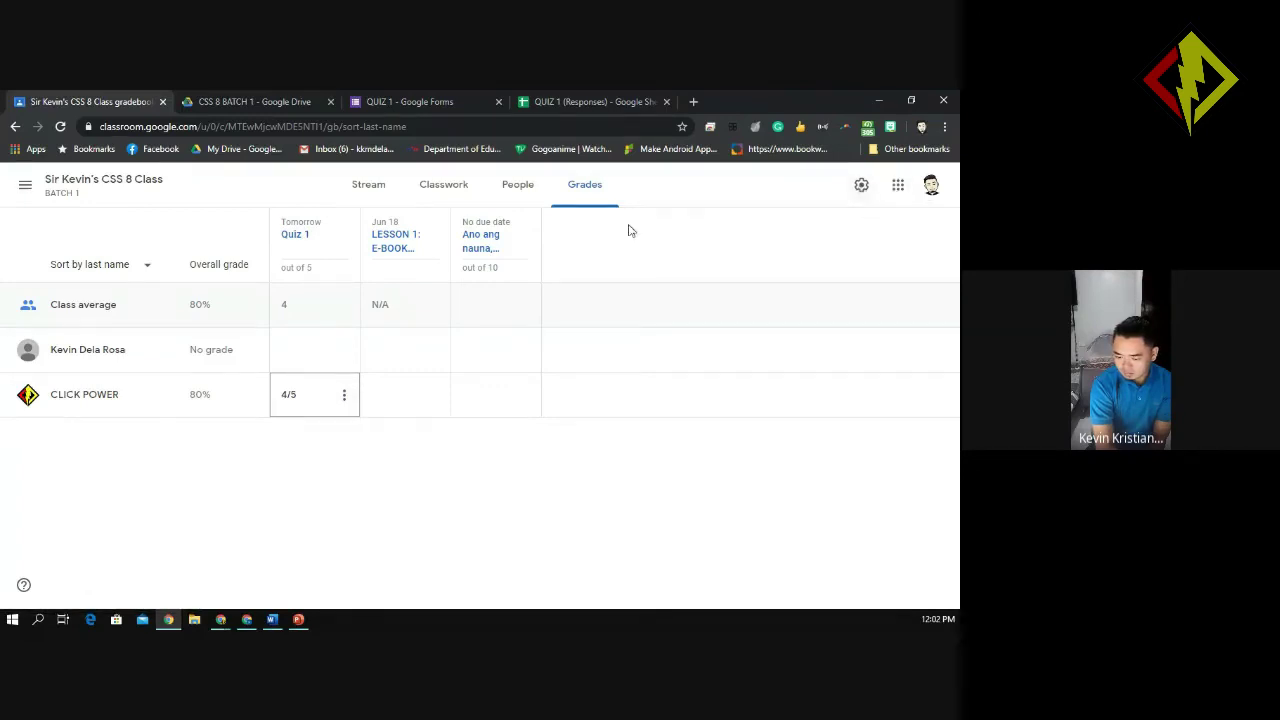
Look over the gradebook's "Ano ang nauna" column options and student sort choices, and return to Classwork
left_click(525, 234)
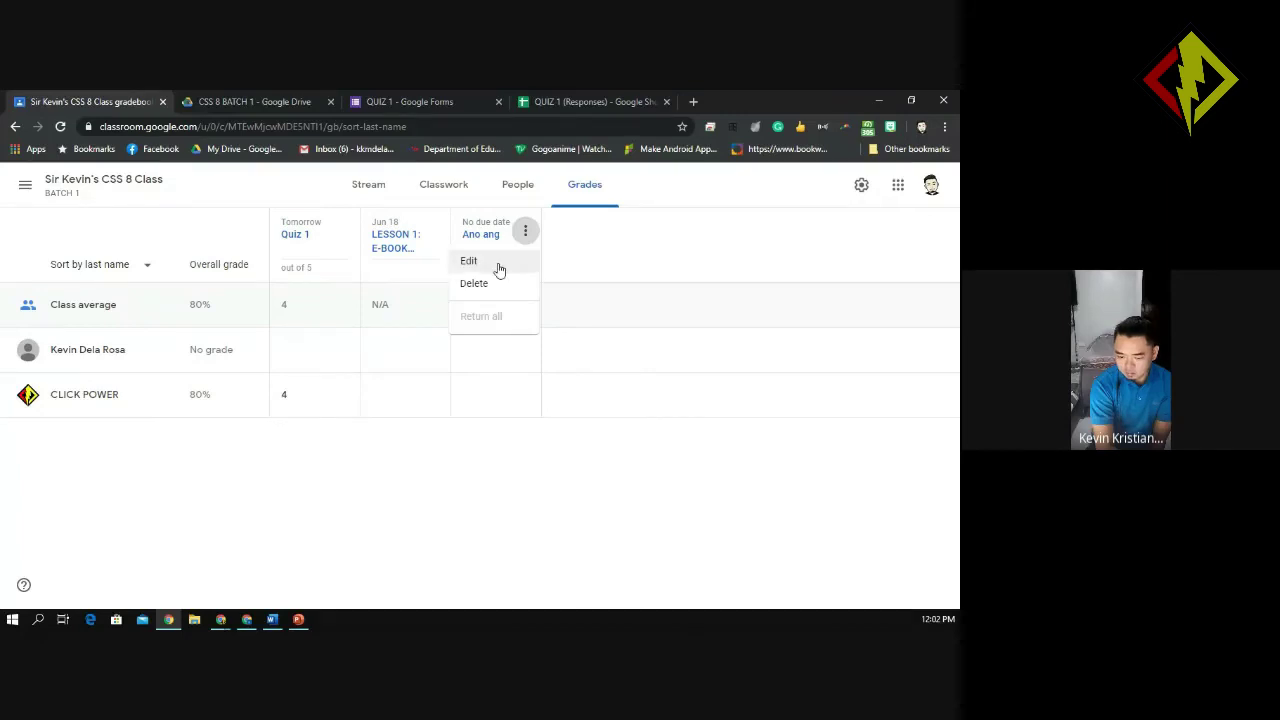
left_click(592, 248)
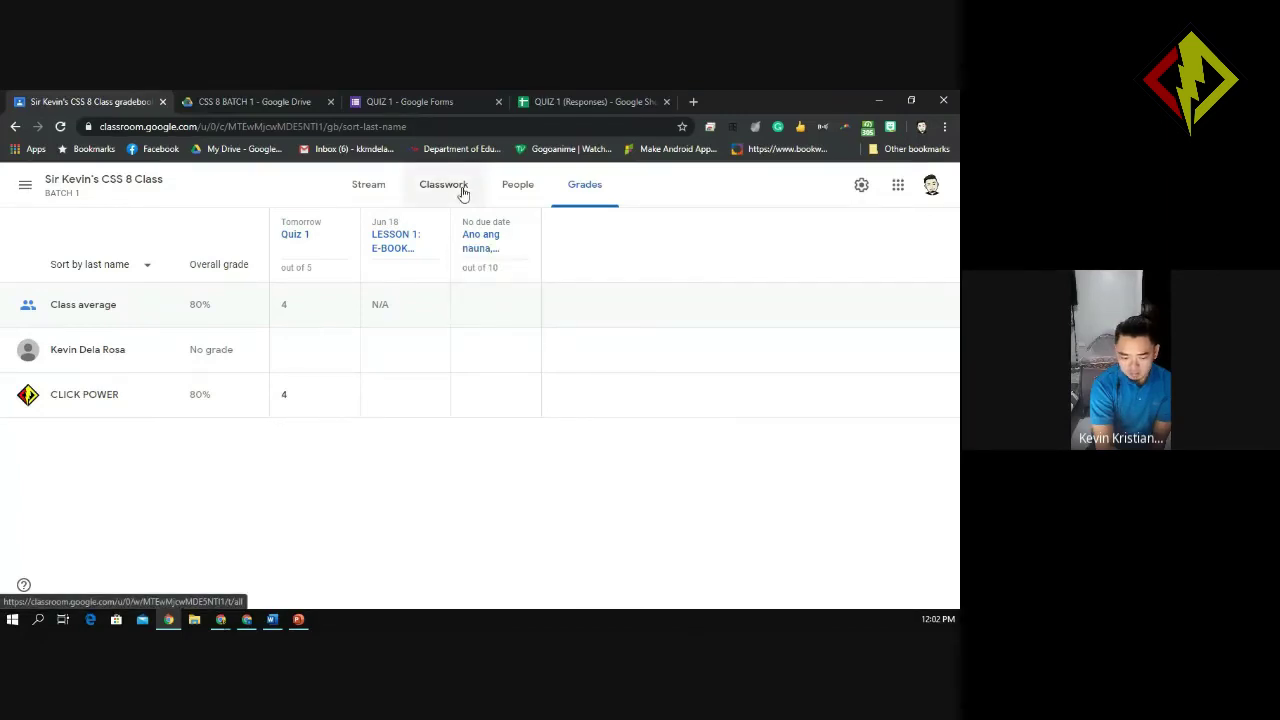
left_click(146, 268)
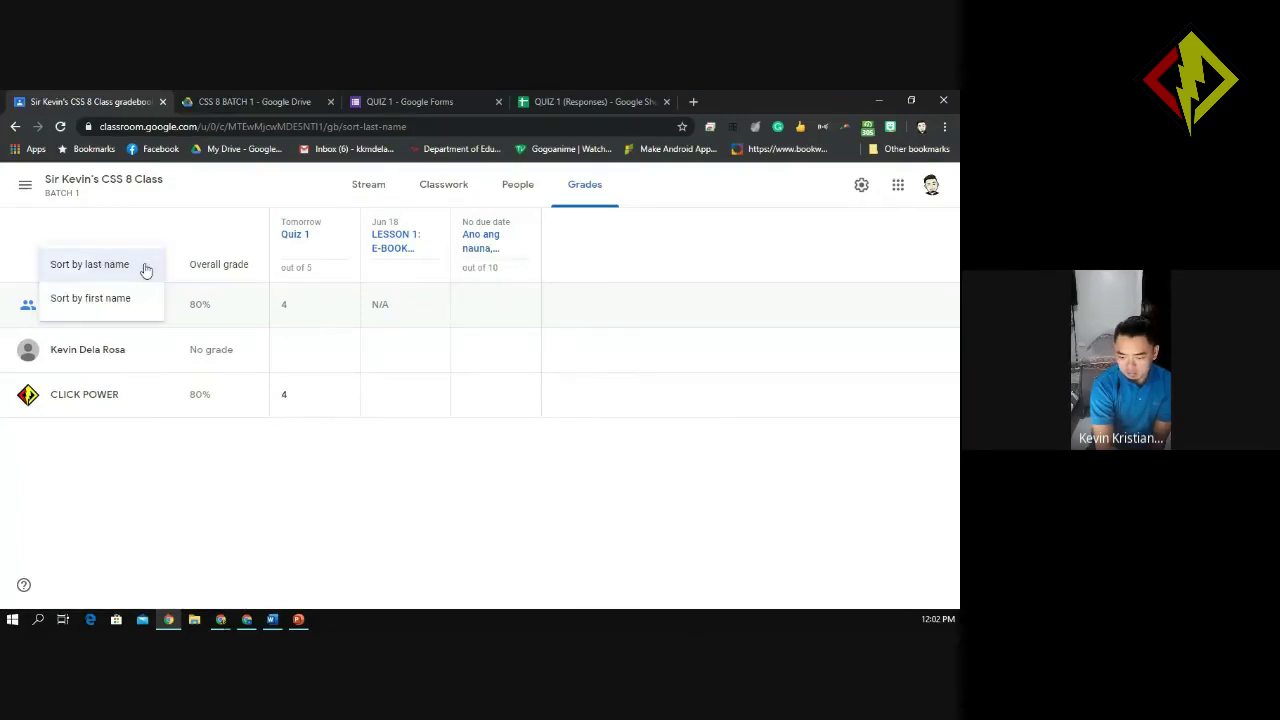
left_click(146, 265)
left_click(467, 193)
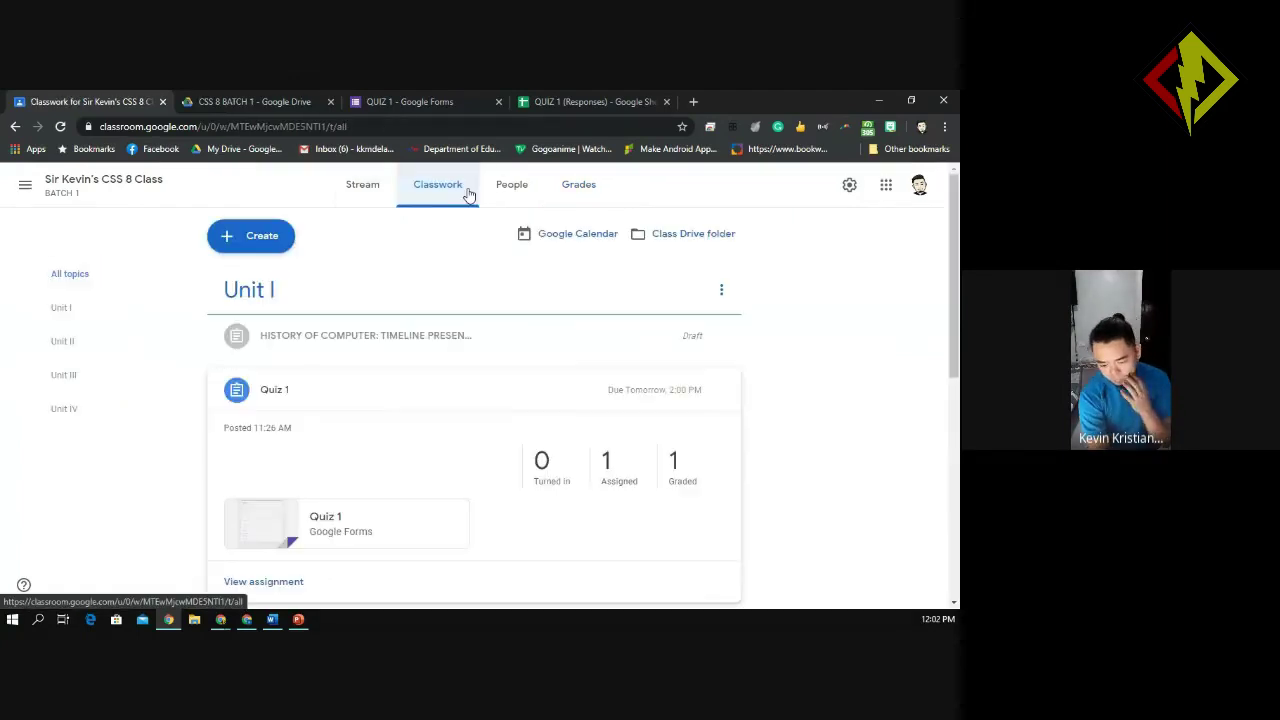
Switch to the student account's window and view its list of work and the Quiz 1 form
mouse_move(221, 617)
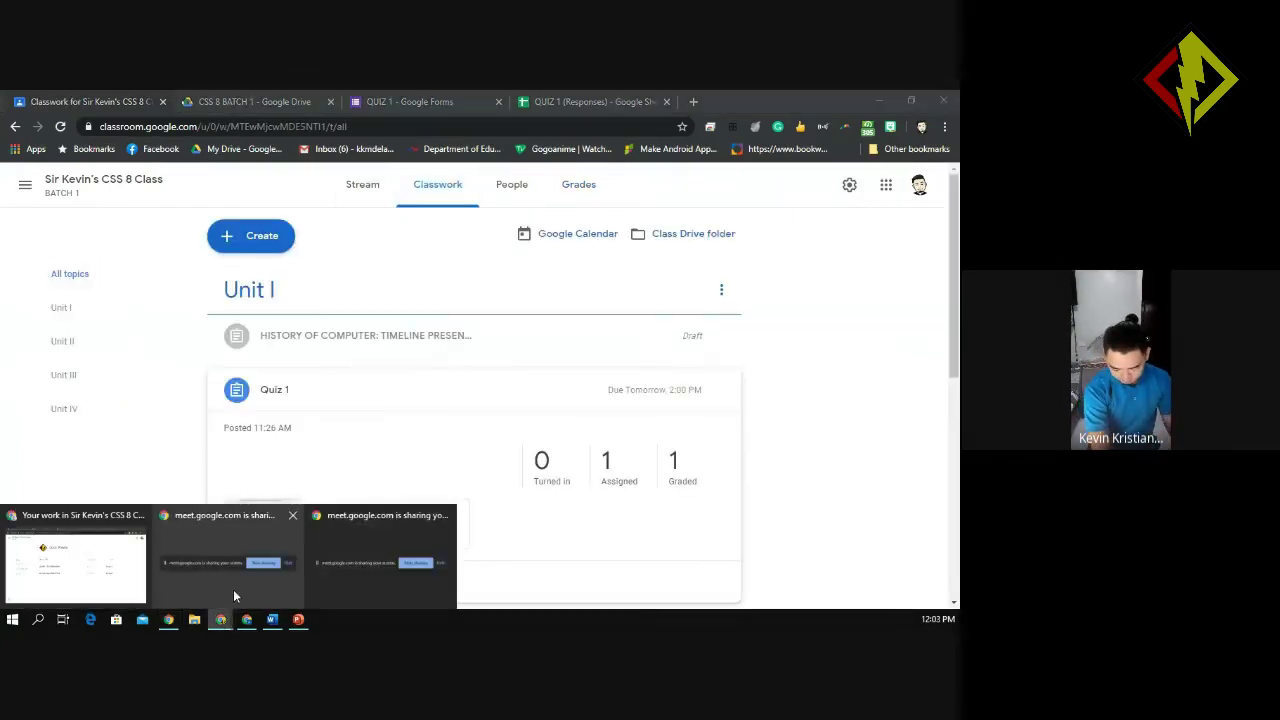
left_click(101, 566)
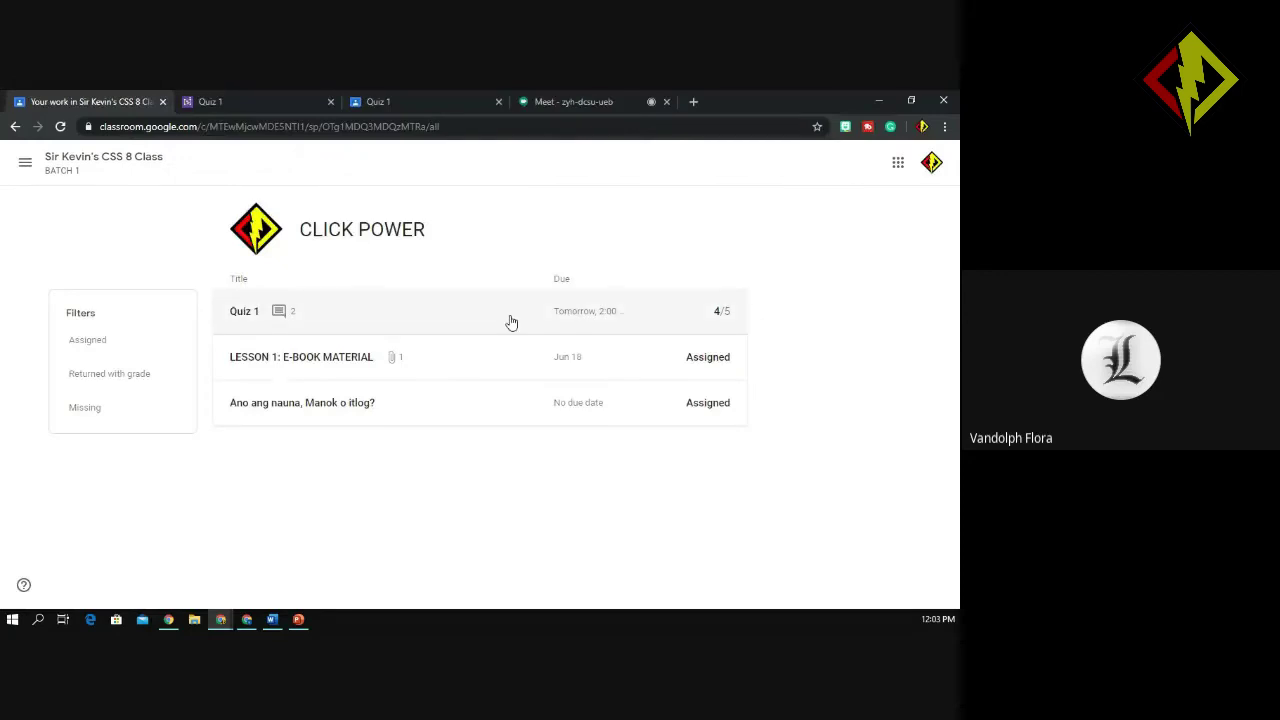
left_click(253, 102)
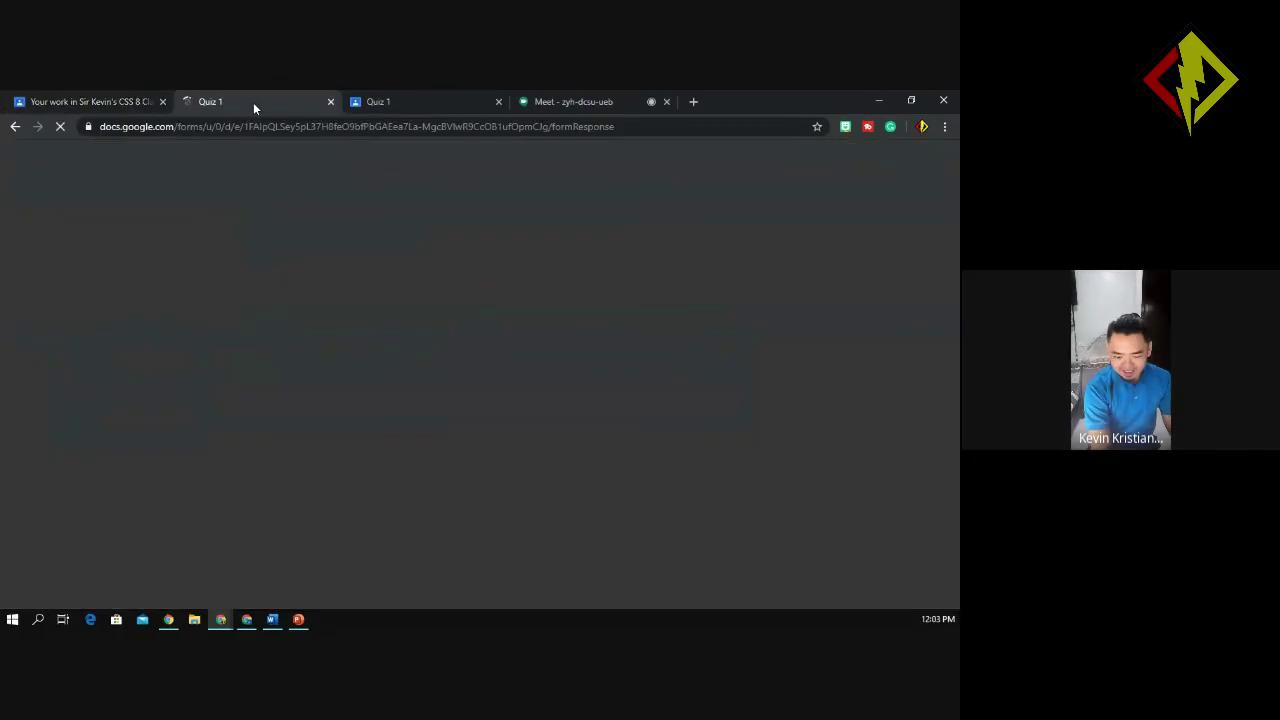
left_click(72, 102)
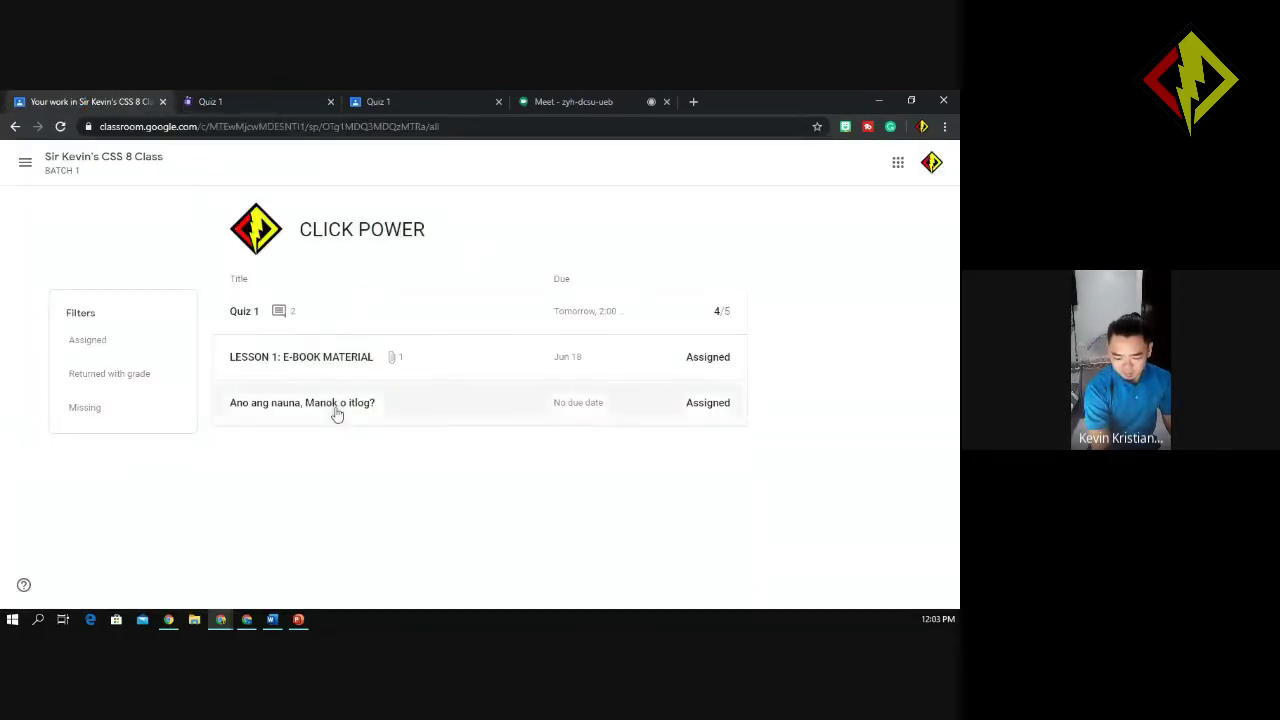
View the gradebook of the PANANALIKSIK BADO class and switch back to the Google Meet call in the student account's window
left_click(247, 619)
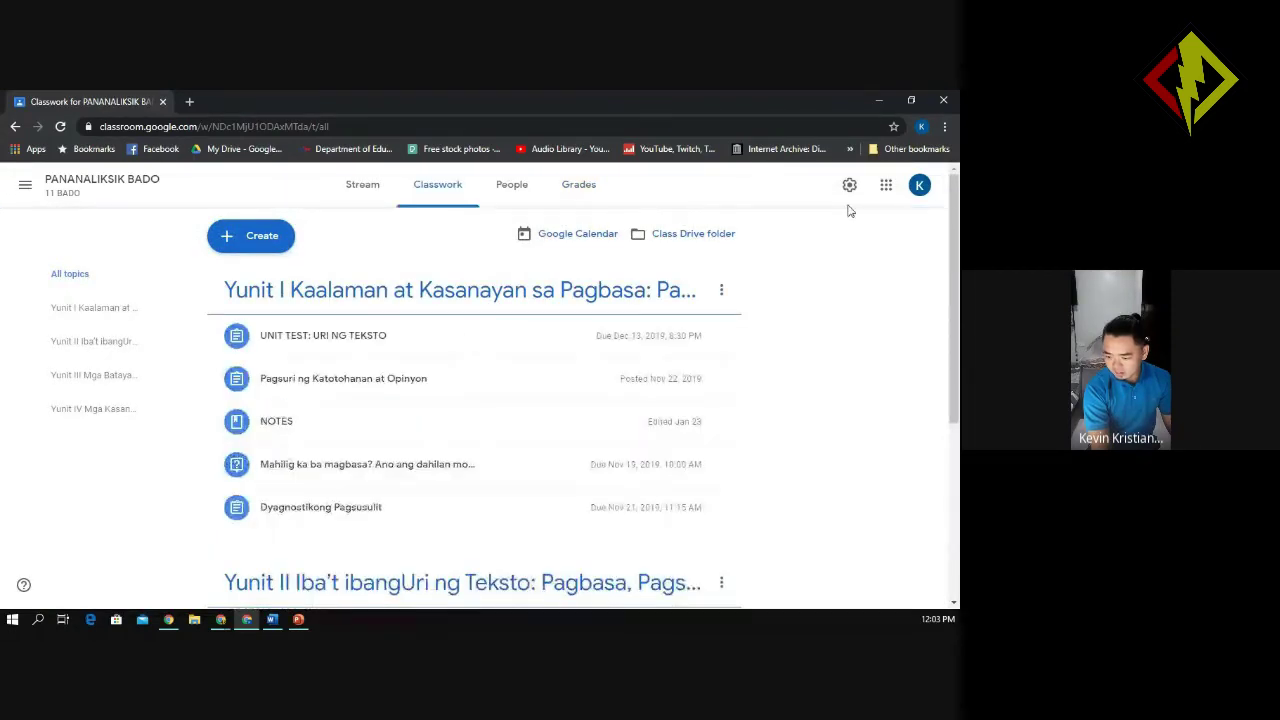
left_click(585, 190)
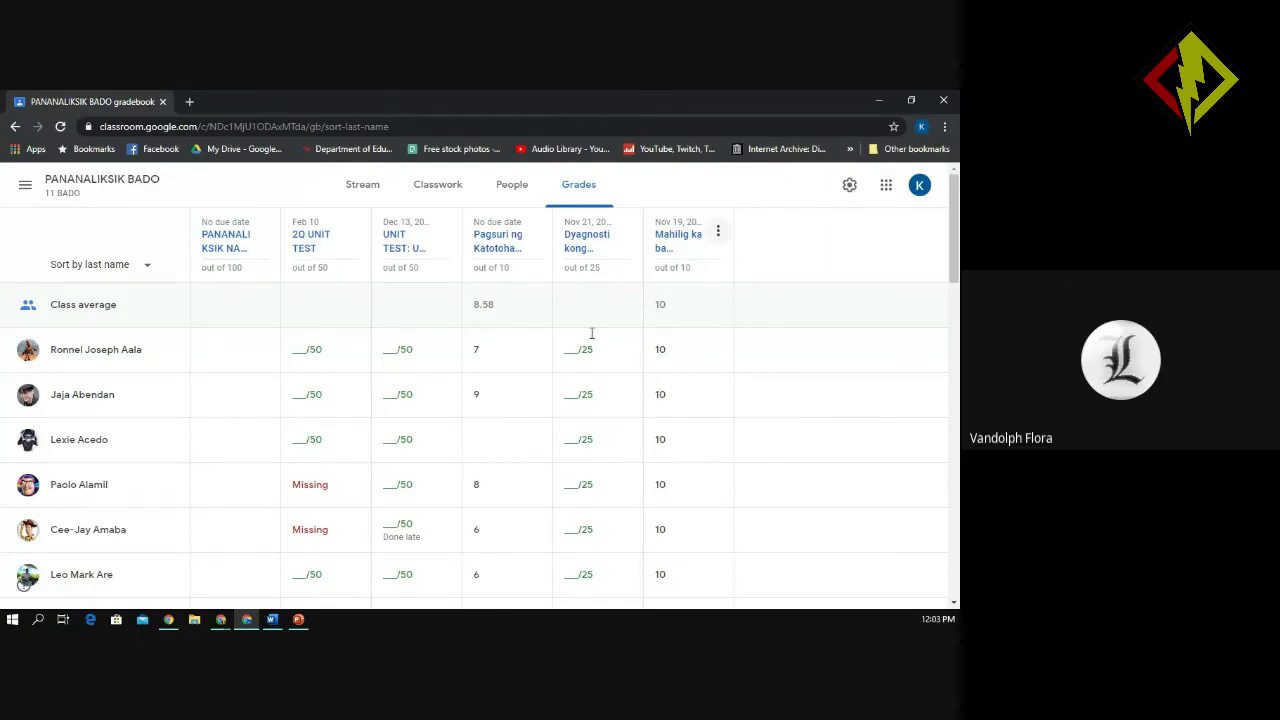
mouse_move(220, 621)
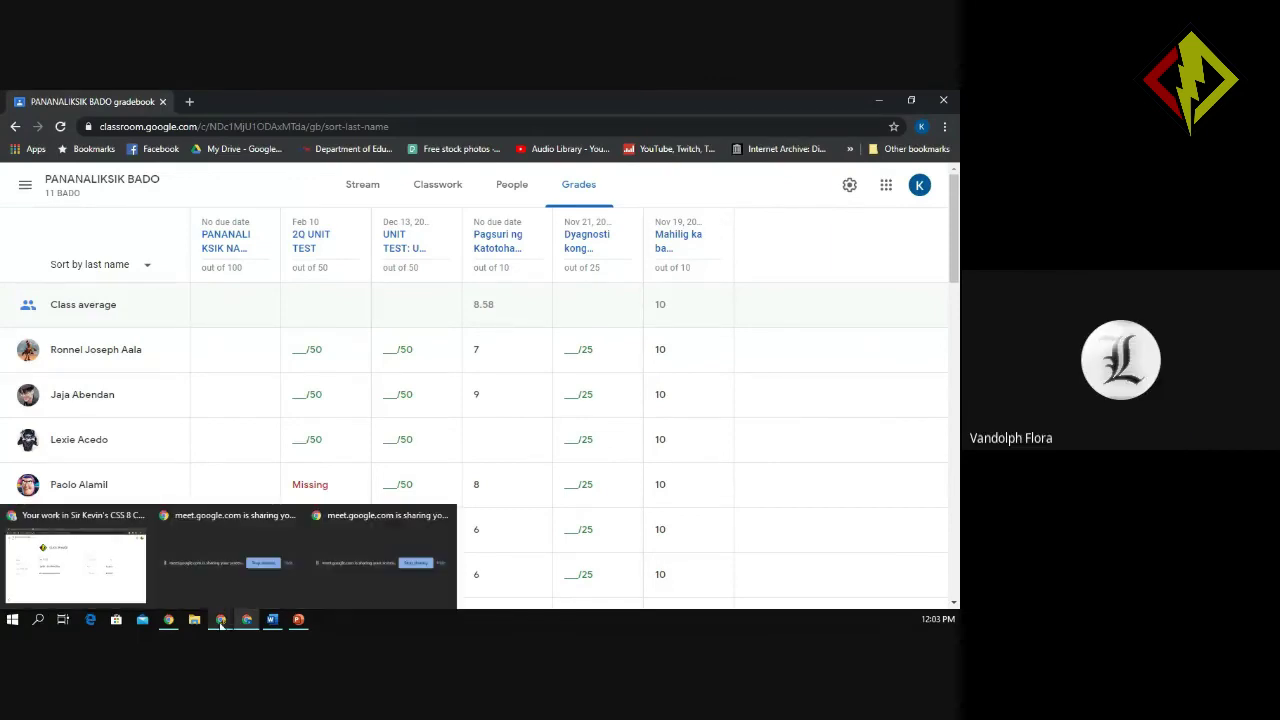
left_click(185, 575)
mouse_move(220, 621)
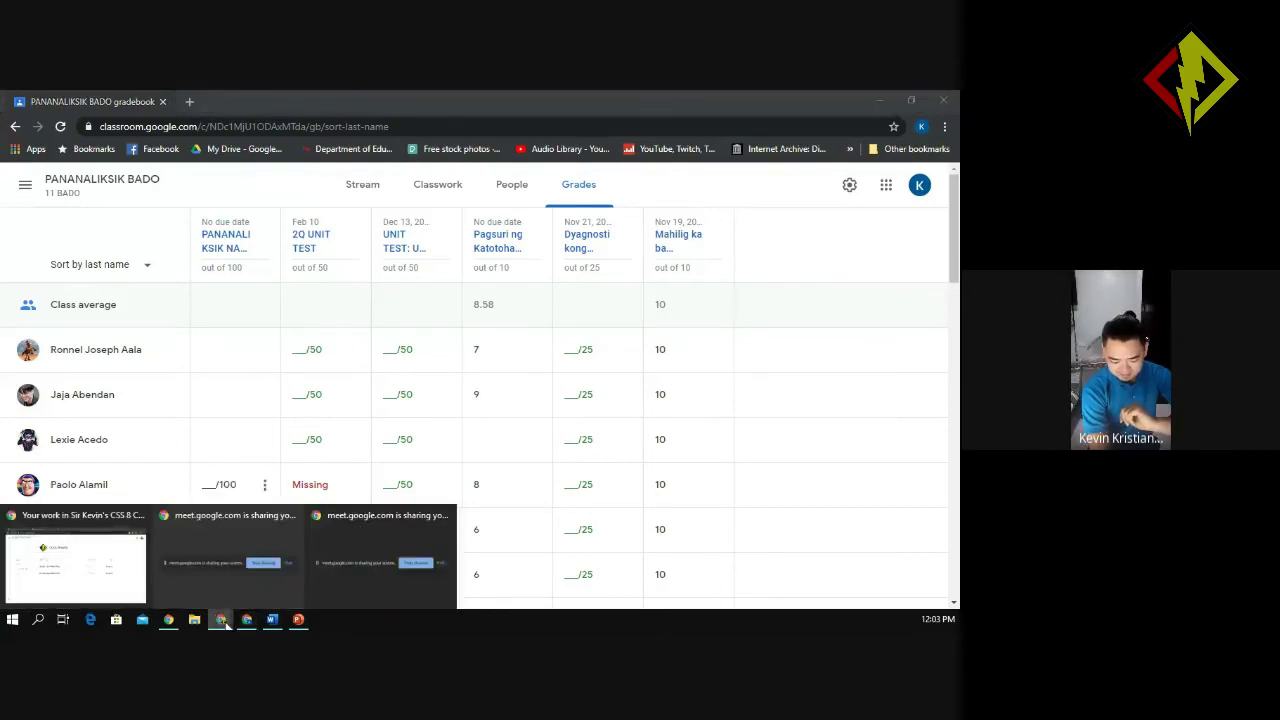
left_click(201, 549)
left_click(207, 557)
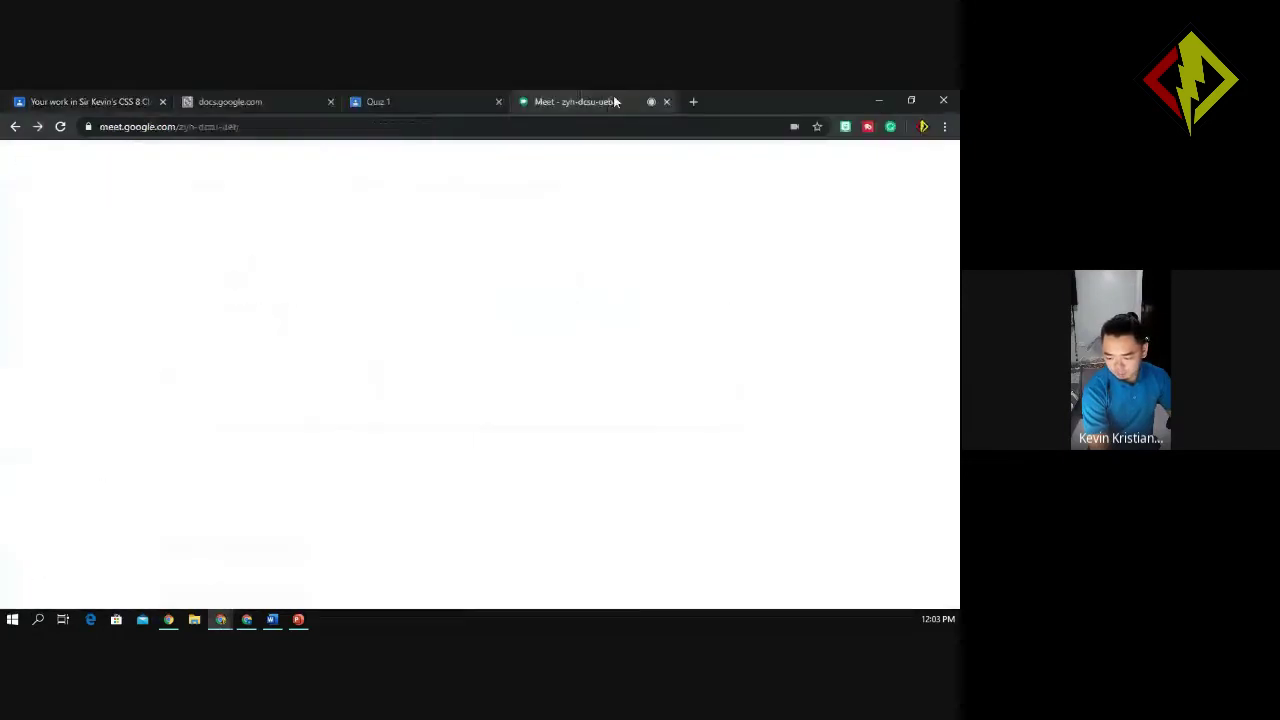